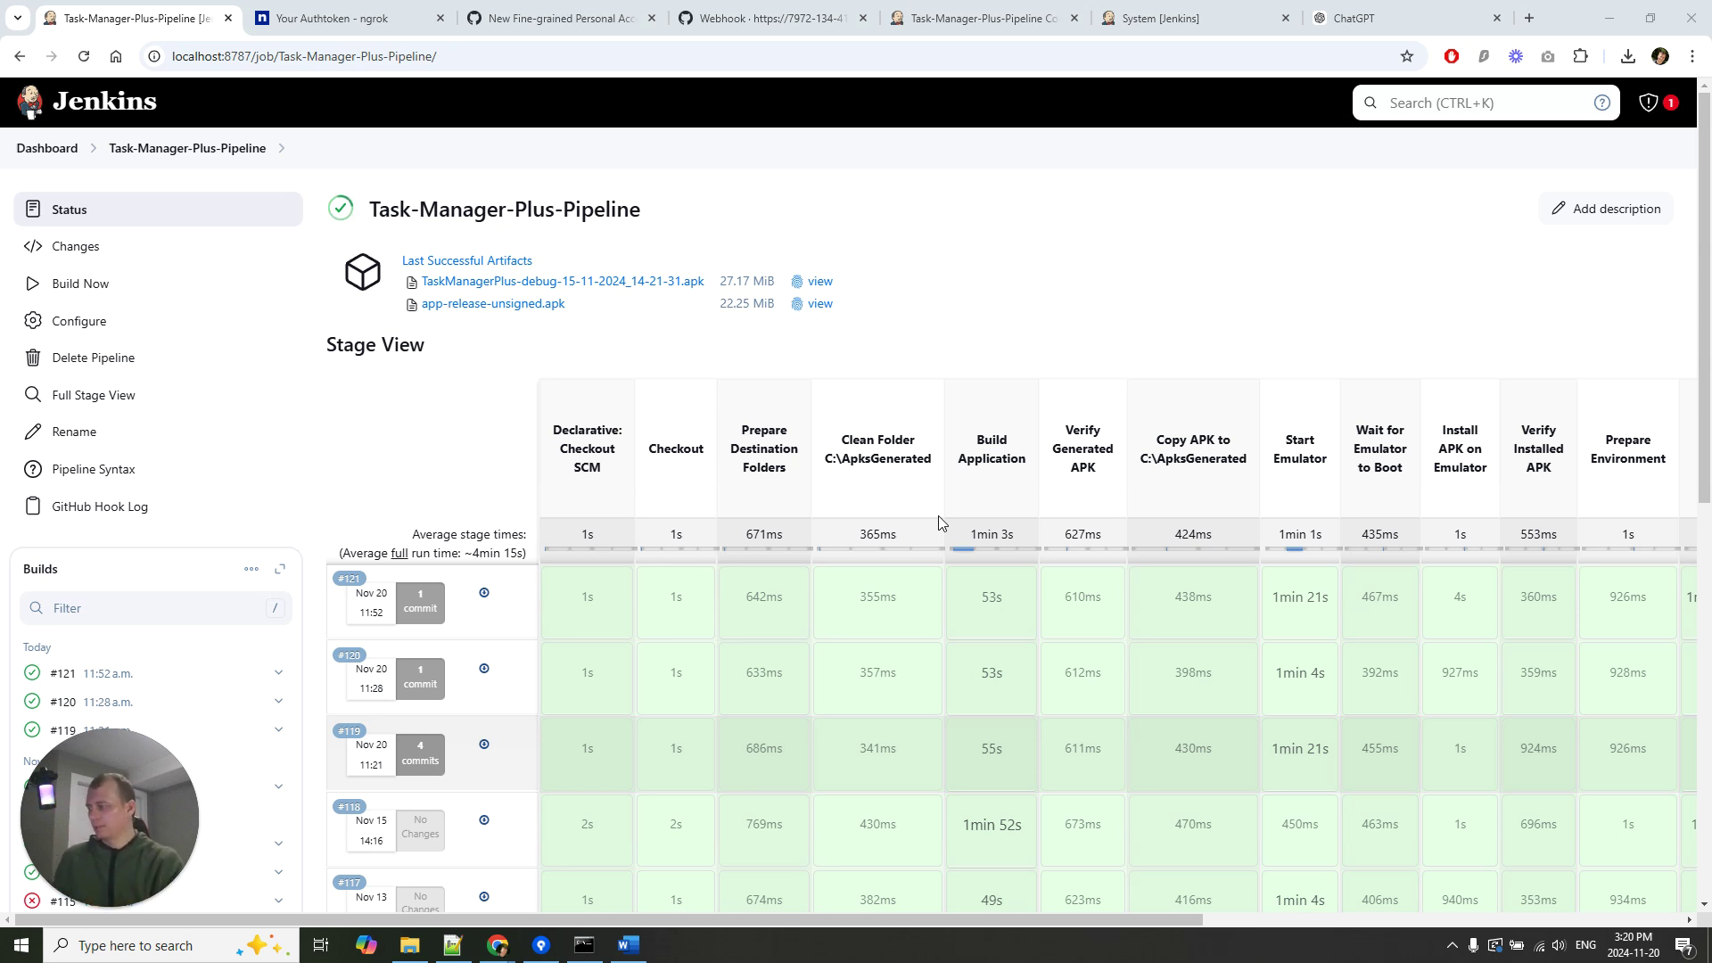
Check recent build statuses in the Task-Manager-Plus-Pipeline stage view, then switch to the ngrok Your Authtoken tab.
mouse_move(63, 910)
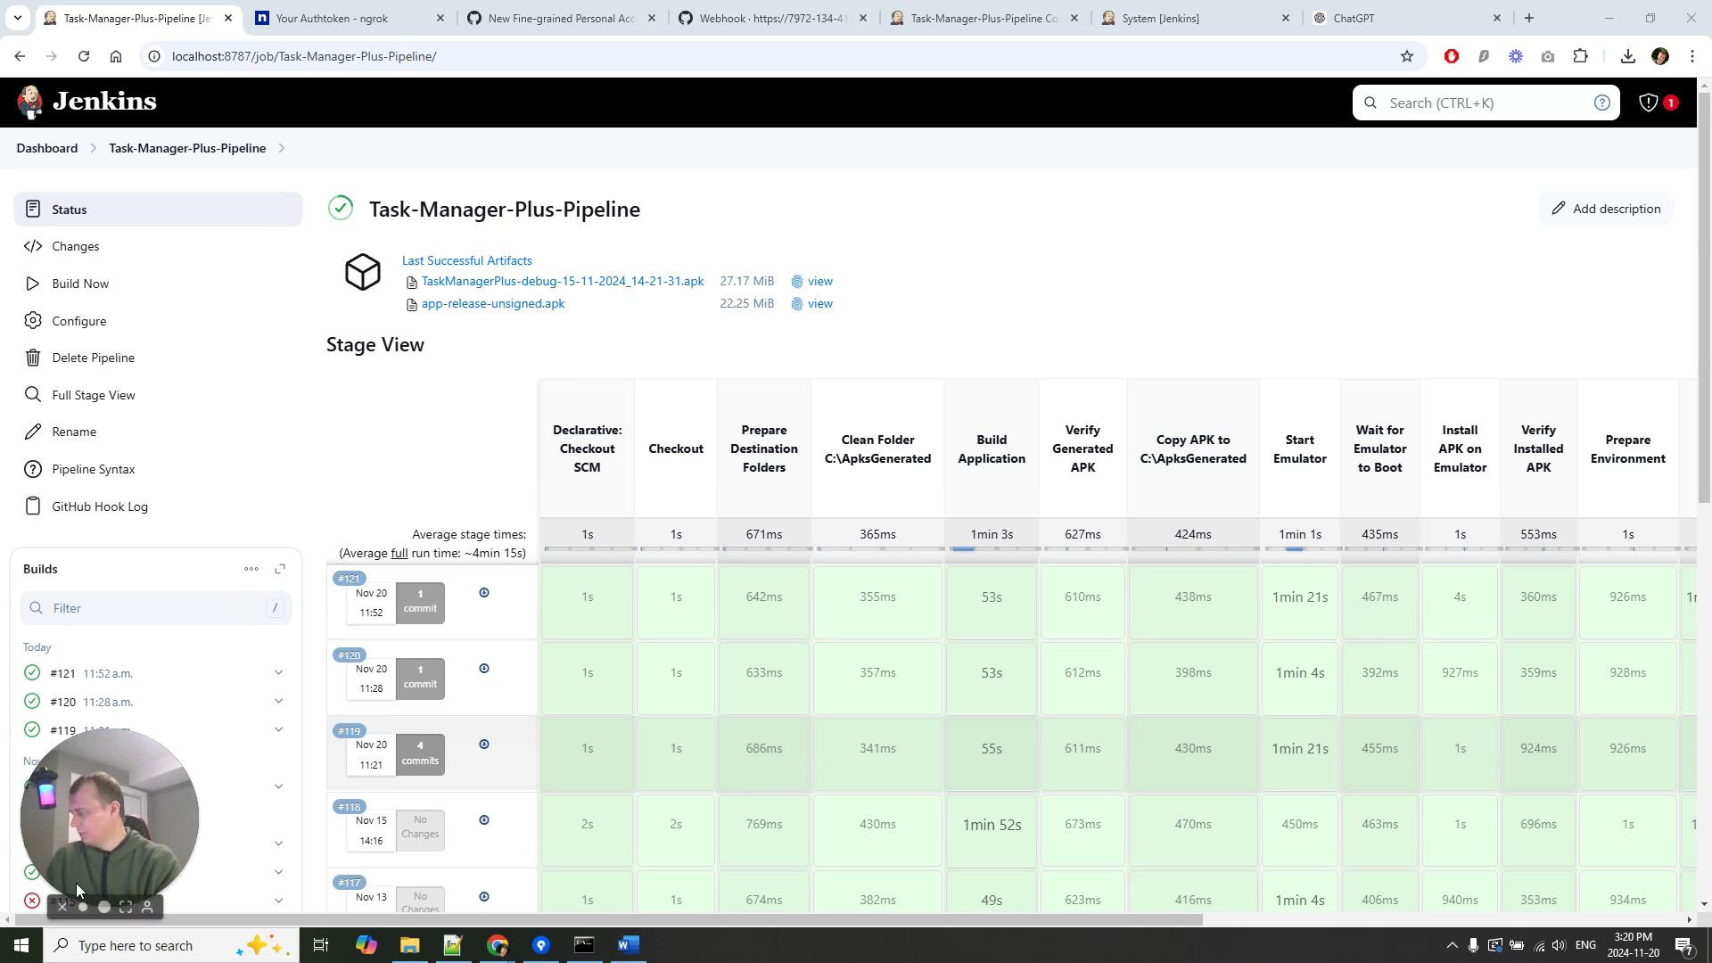
left_click(62, 910)
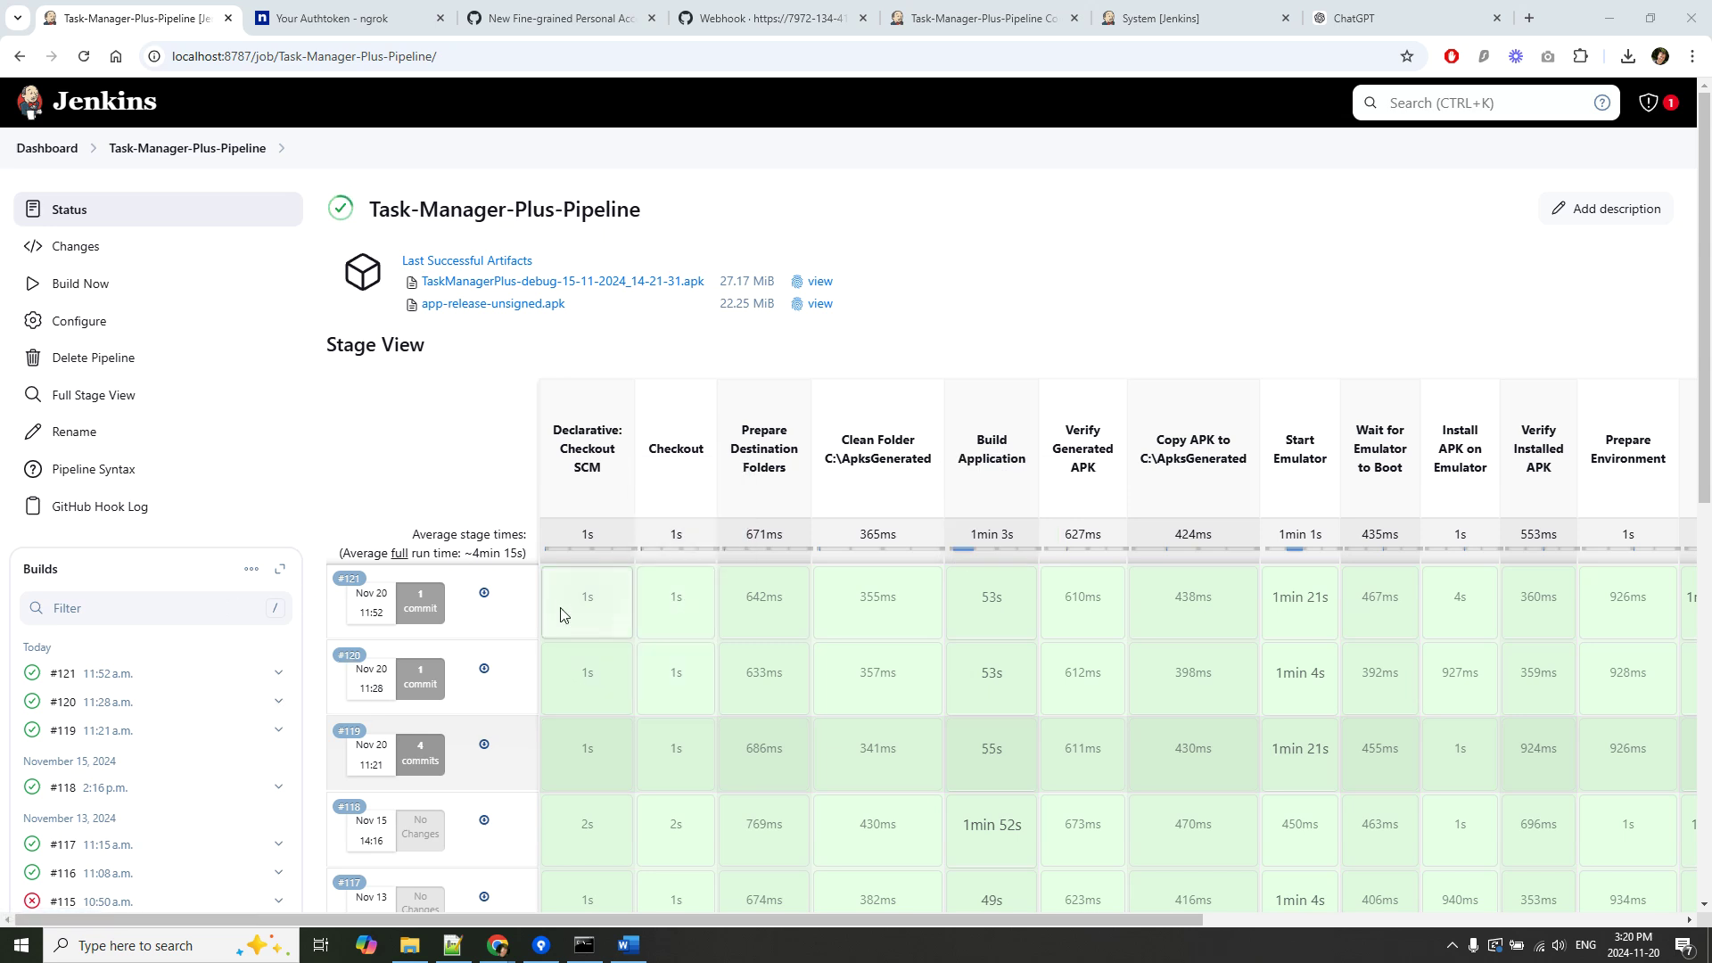
mouse_move(560, 608)
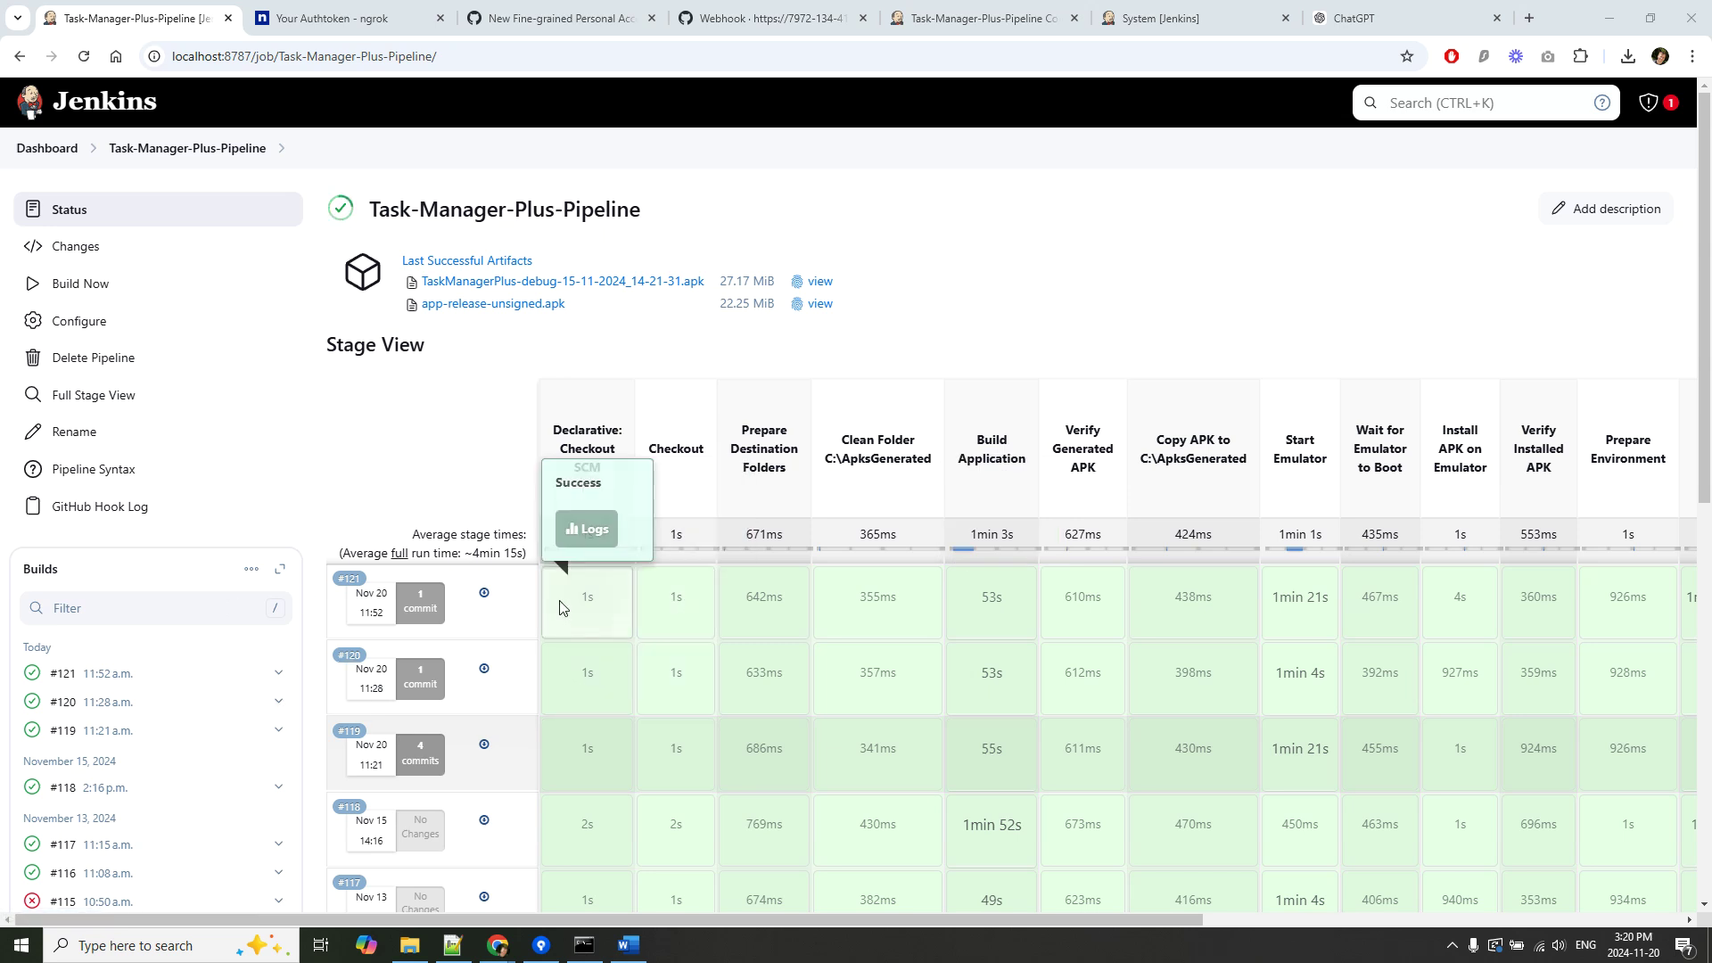
mouse_move(1104, 704)
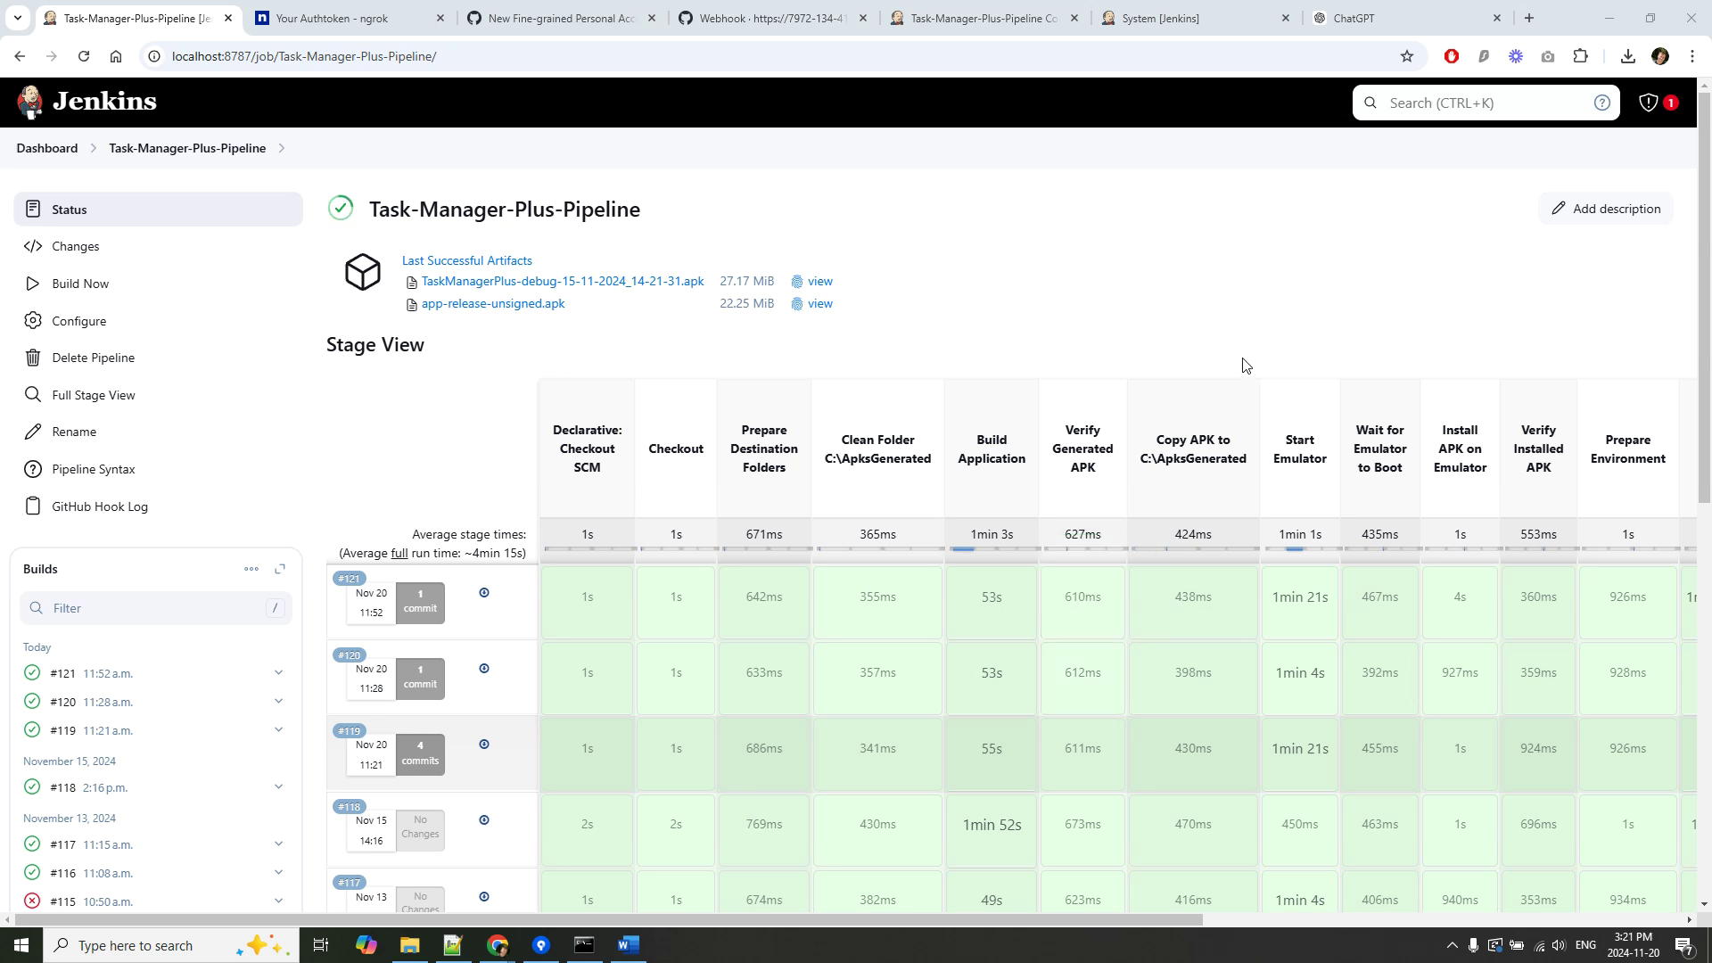
left_click(393, 11)
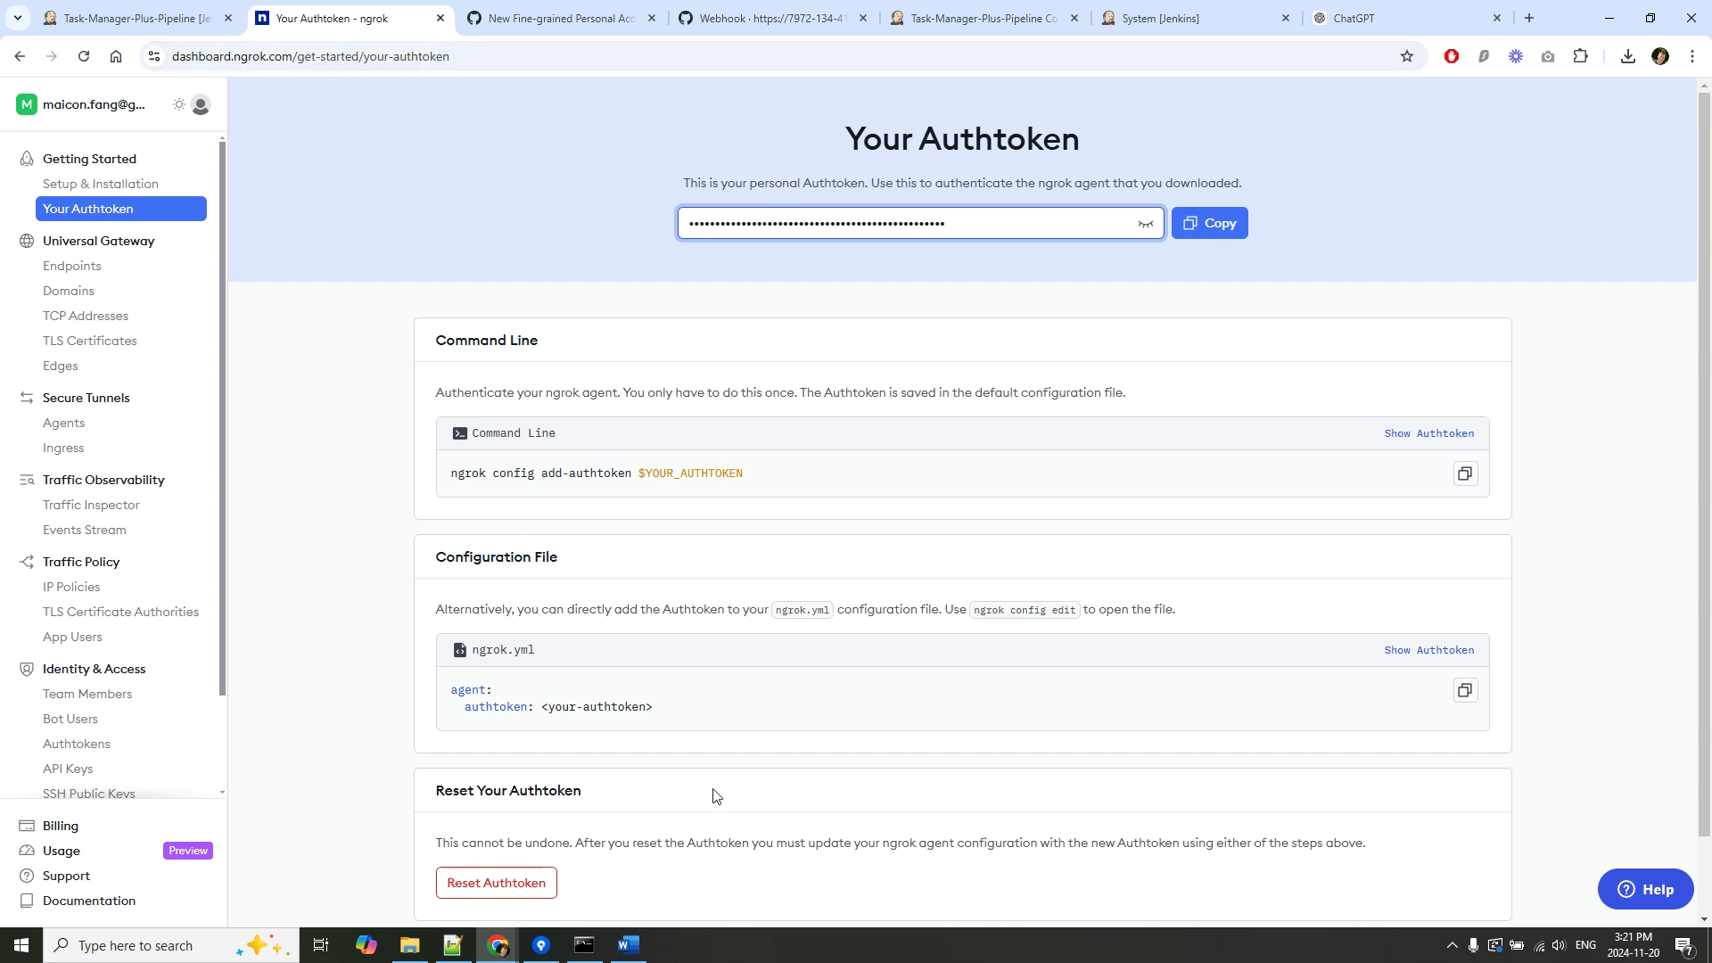
Switch to the incognito window showing another account's authtoken page and select its URL.
mouse_move(521, 929)
left_click(593, 856)
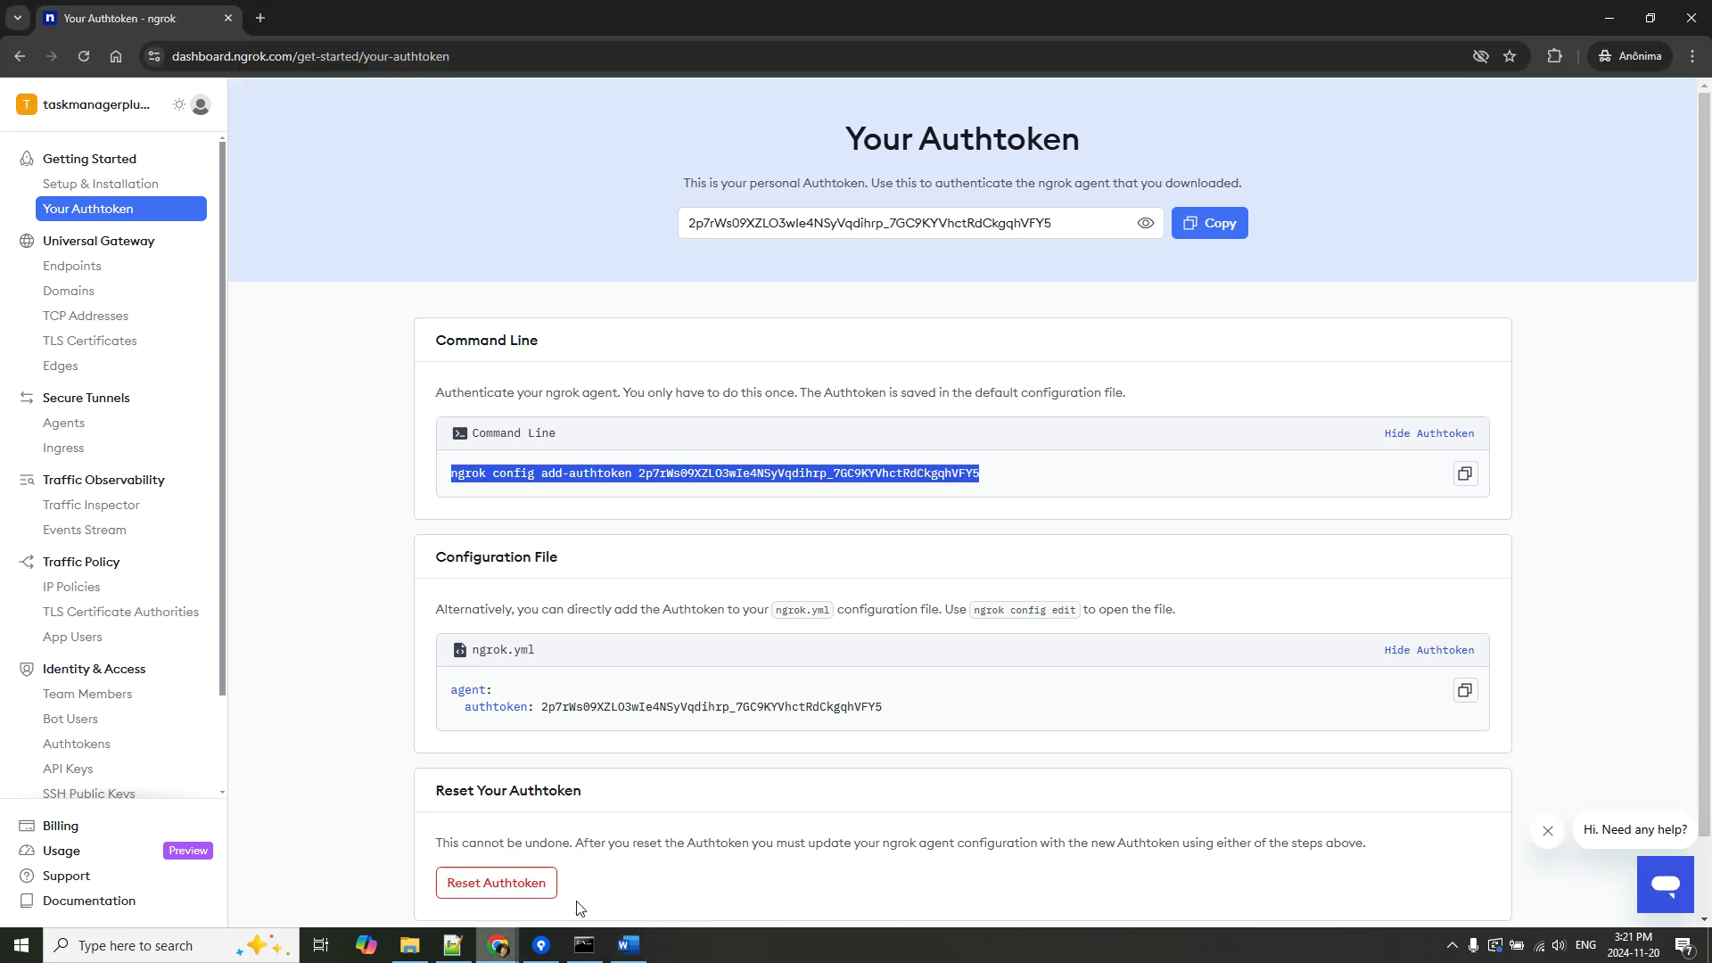
left_click(558, 67)
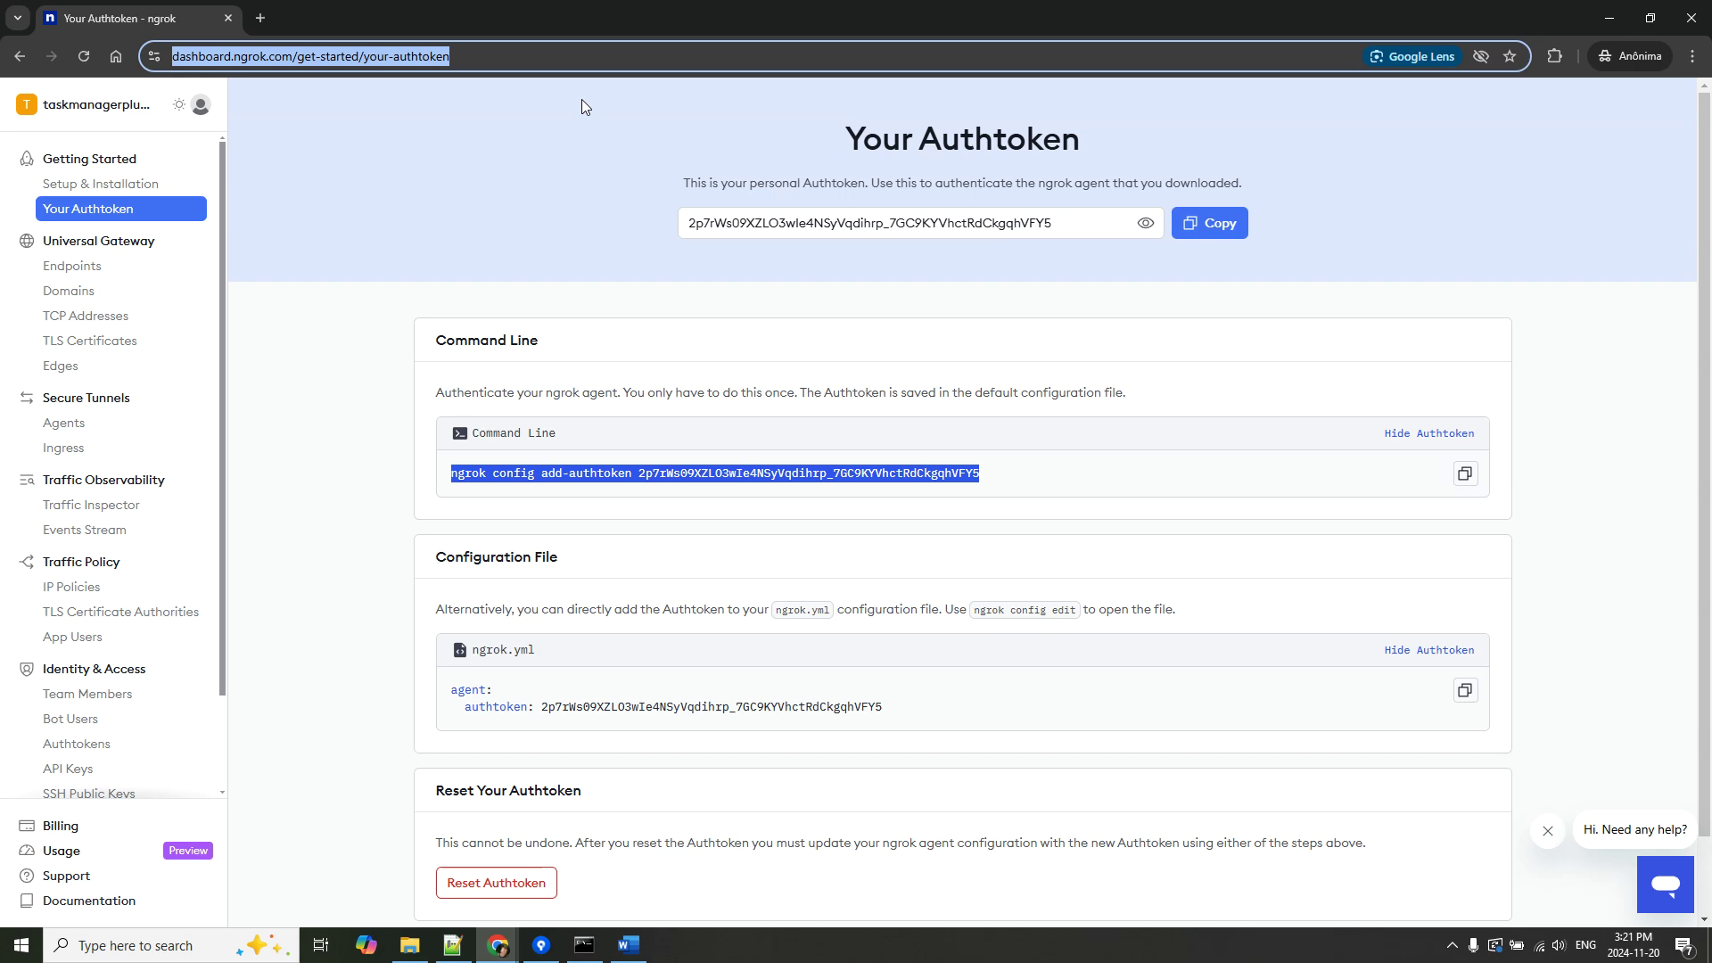
Search for ngrok and check the Windows standalone download against the folder holding ngrok.exe.
type("ngrok")
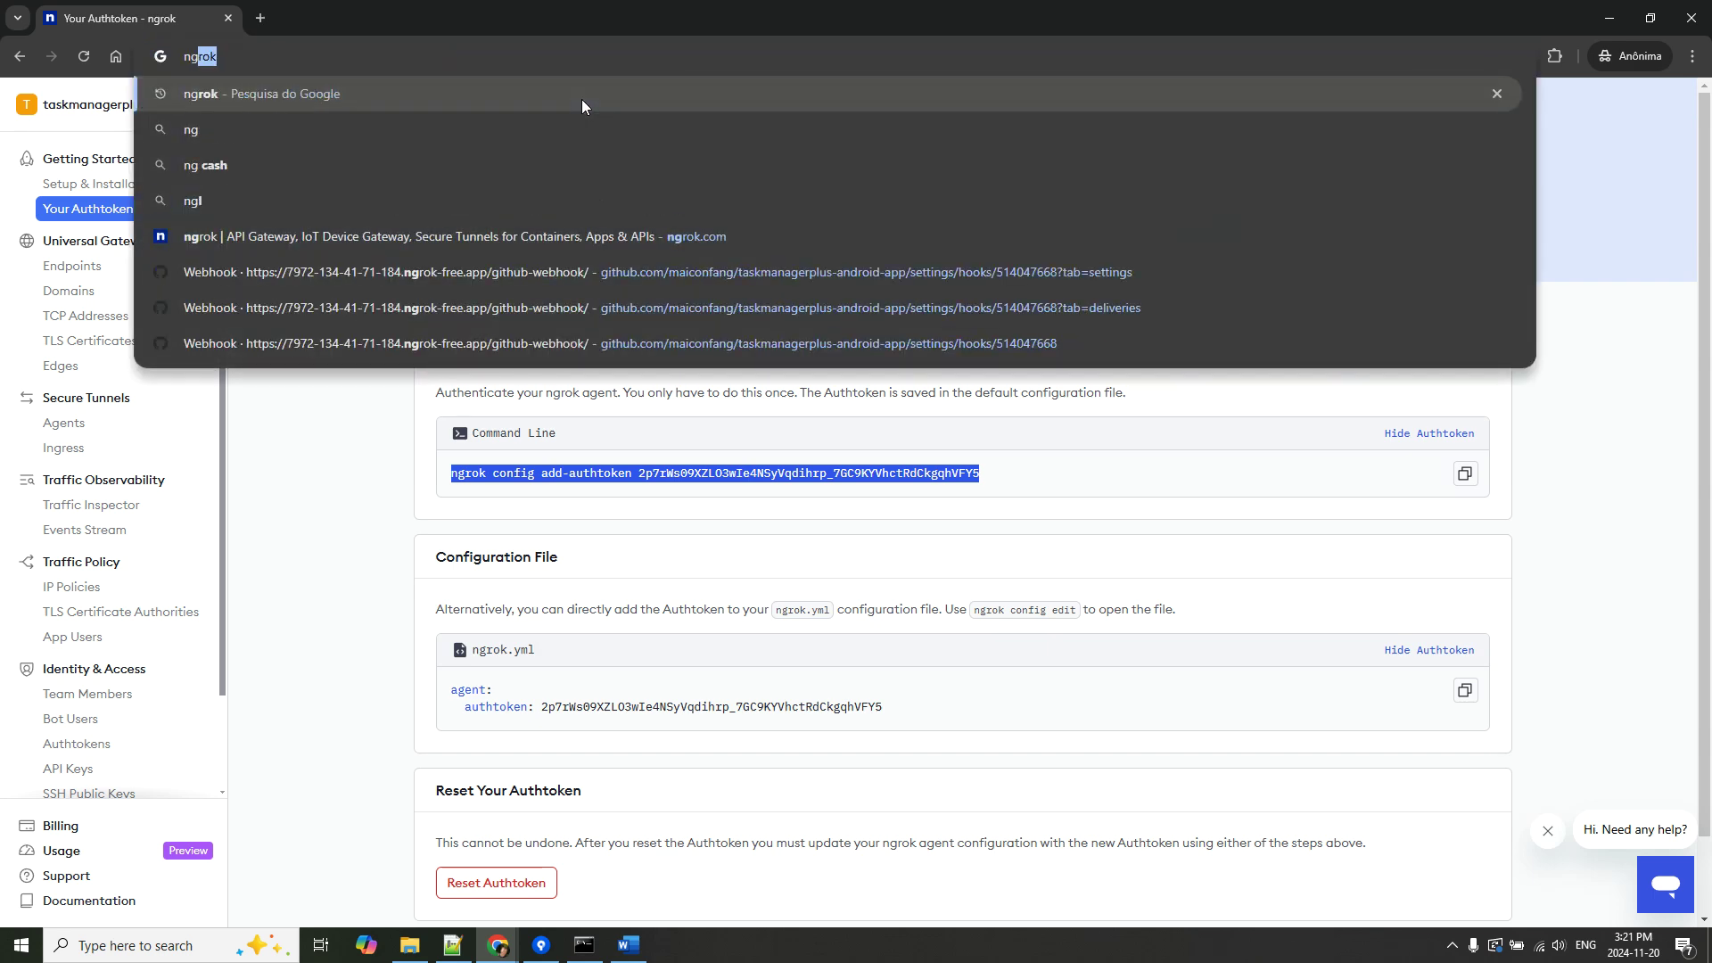
key("Return")
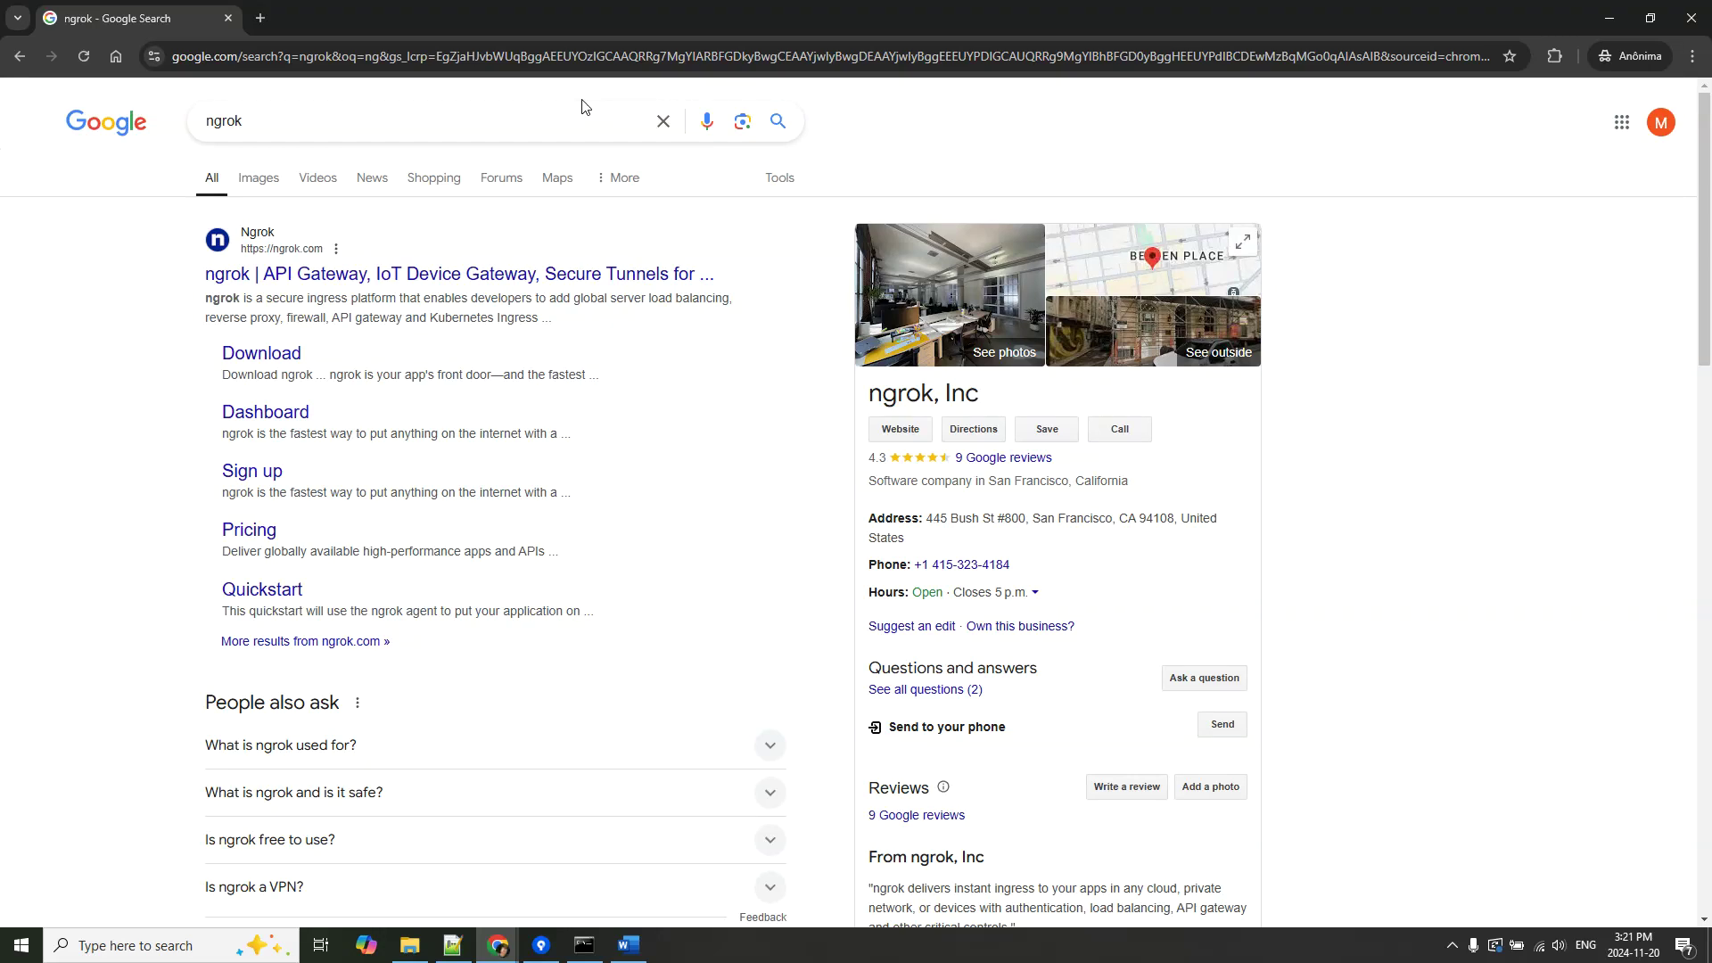
left_click(261, 361)
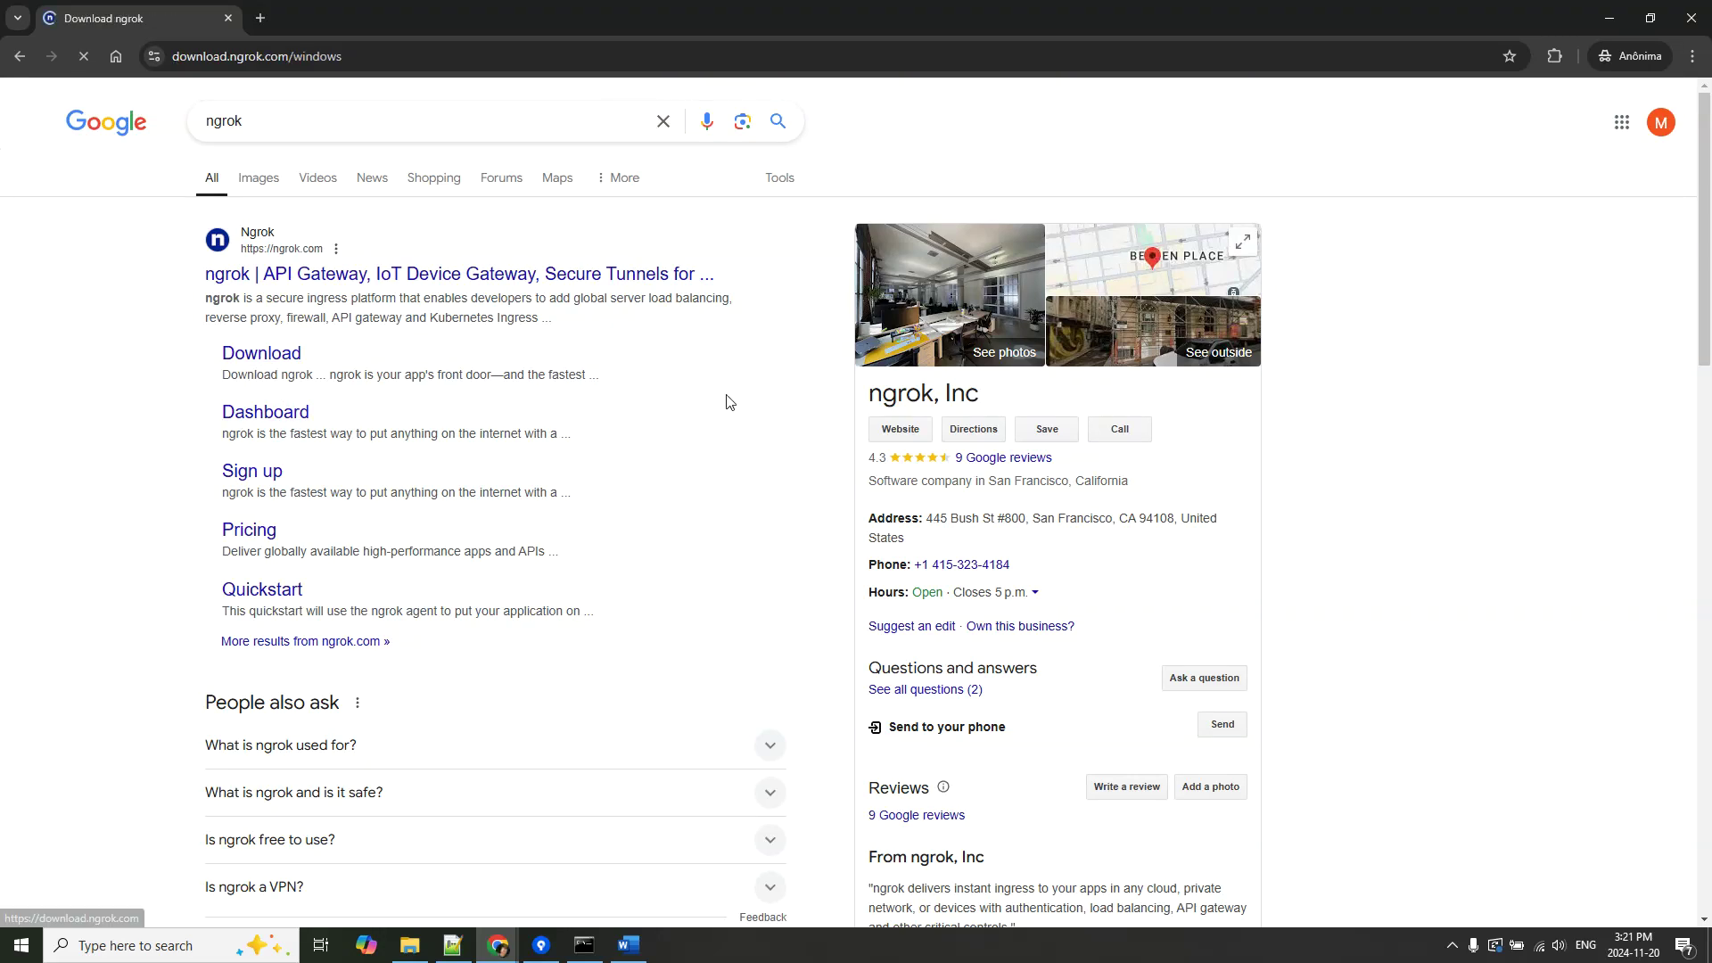
scroll(960, 707, "down", 2)
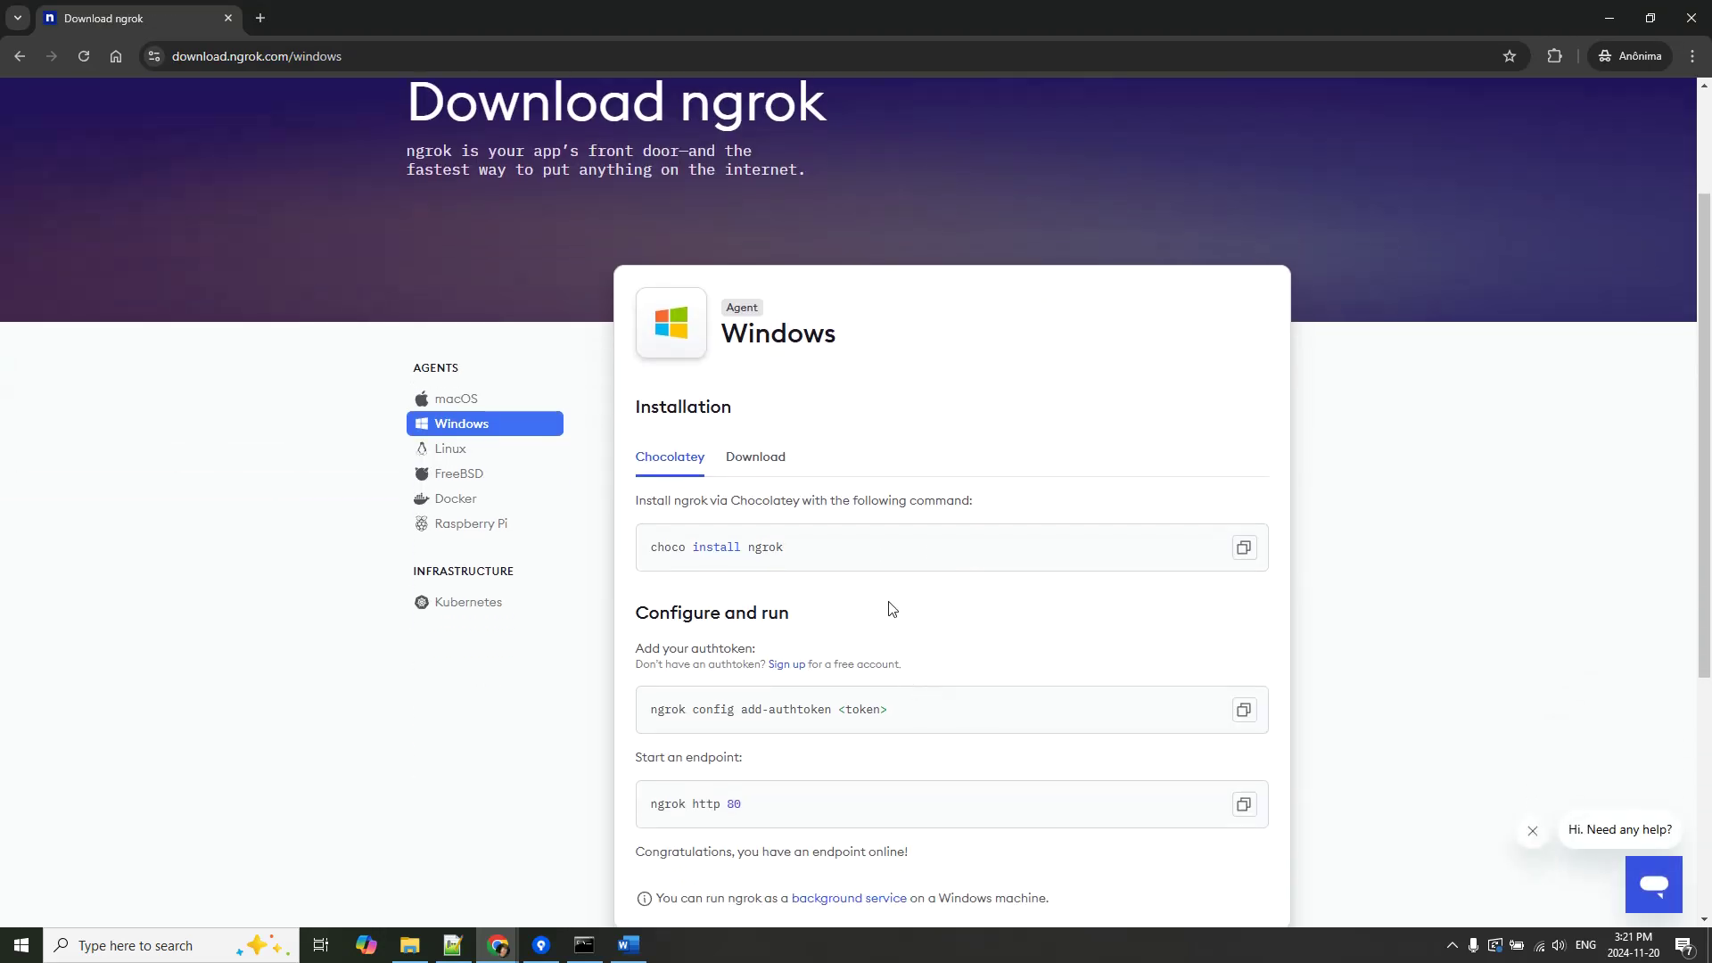
left_click(757, 471)
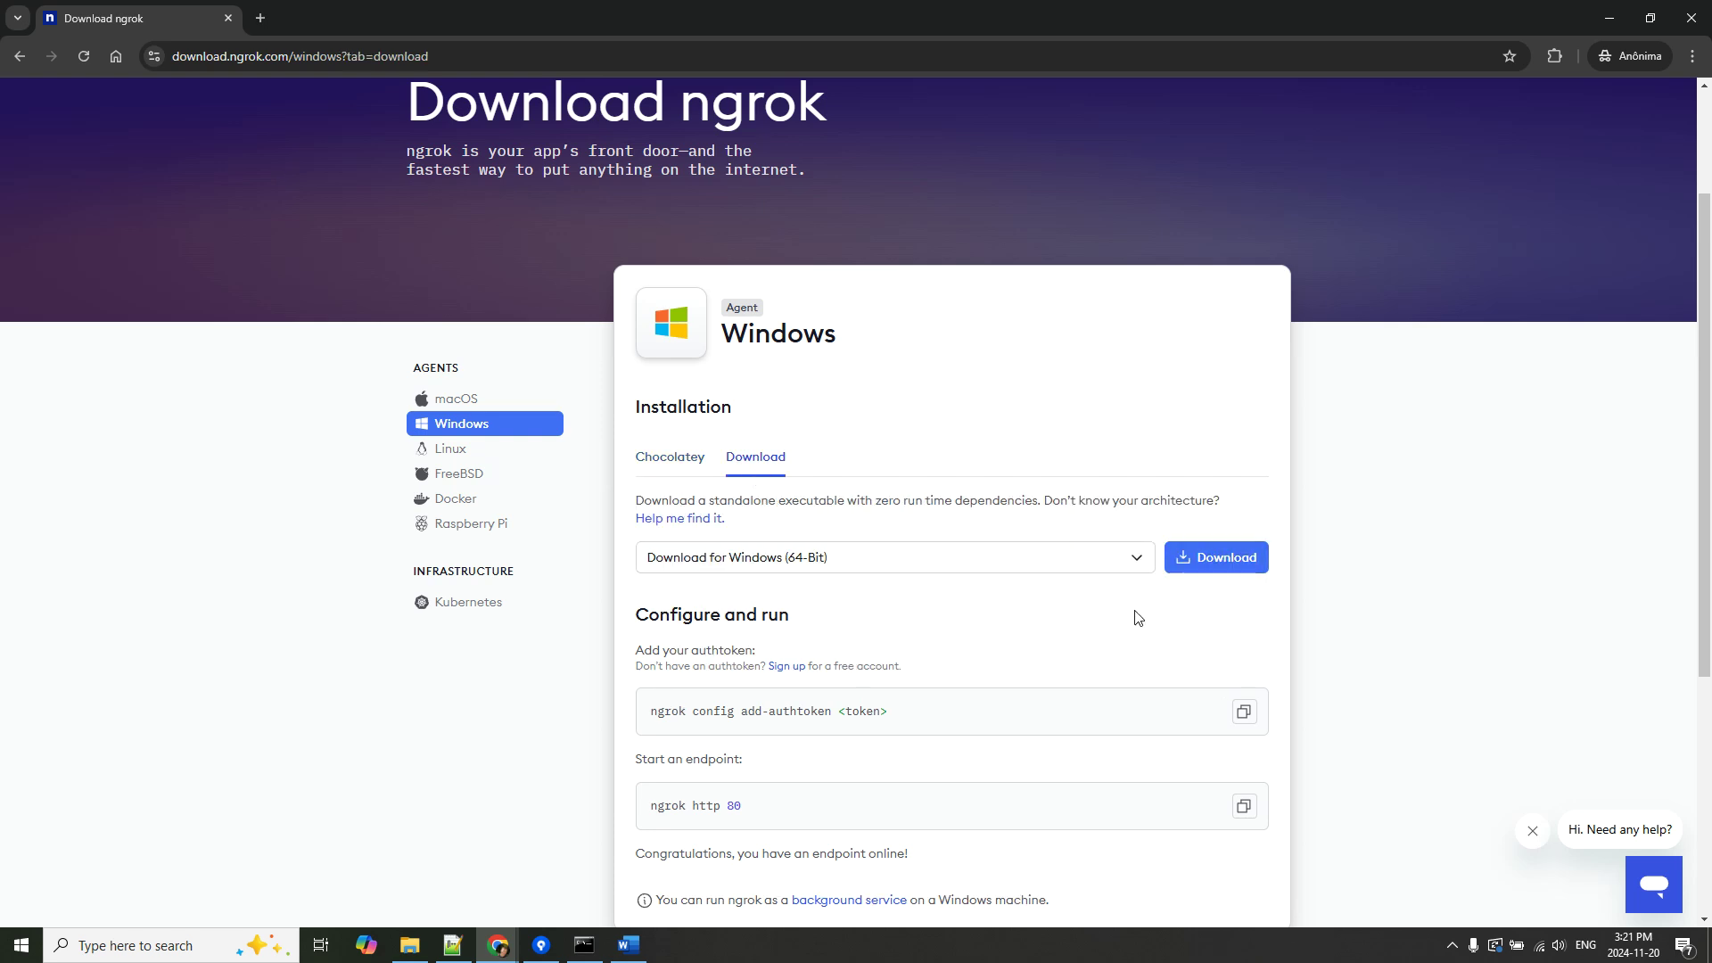
left_click(409, 946)
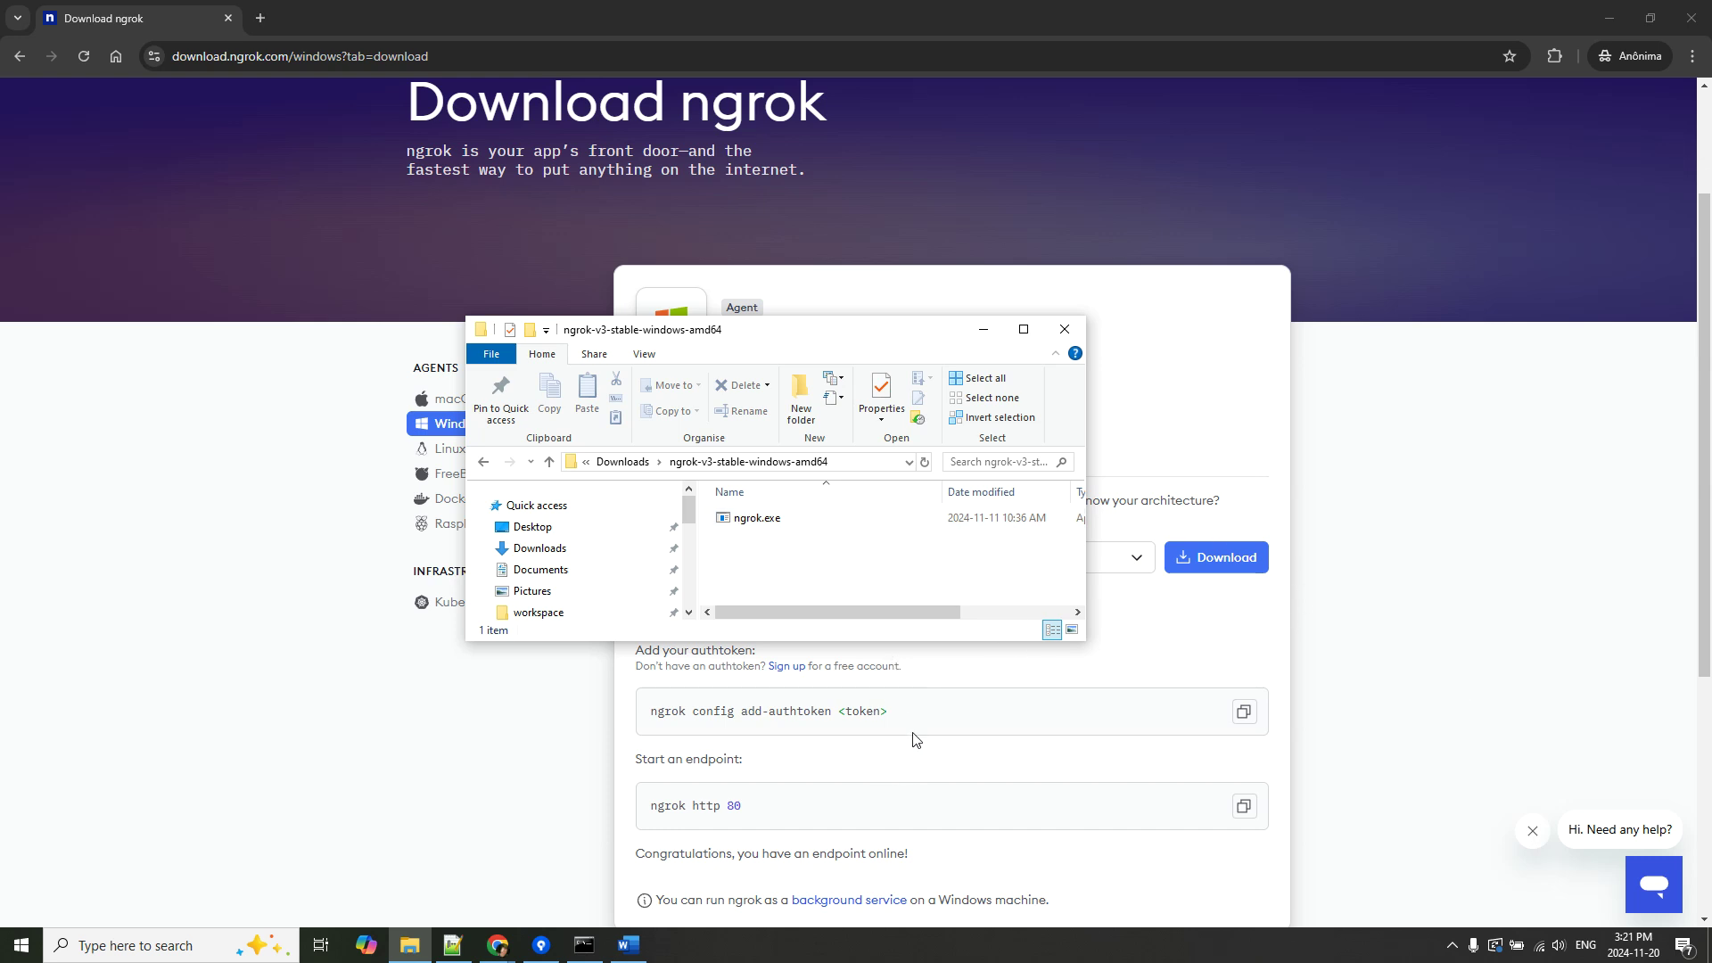
left_click(1445, 492)
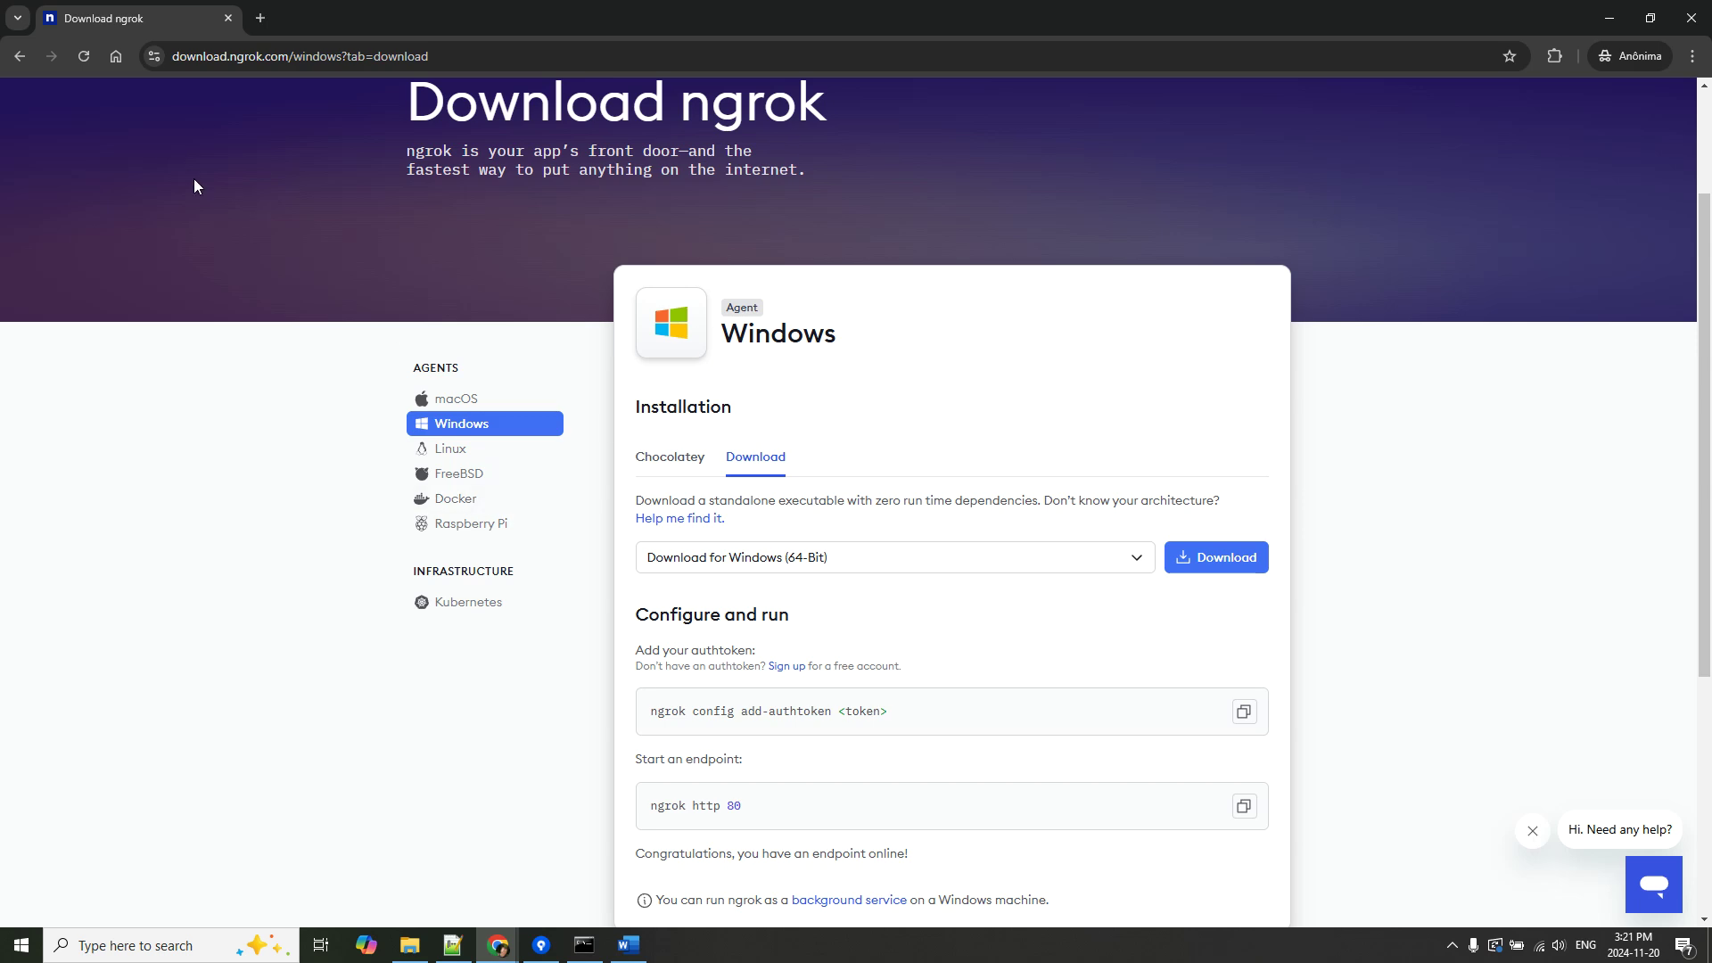
Search ngrok again, open ngrok.com and sign up to reach the Windows setup dashboard.
left_click(335, 61)
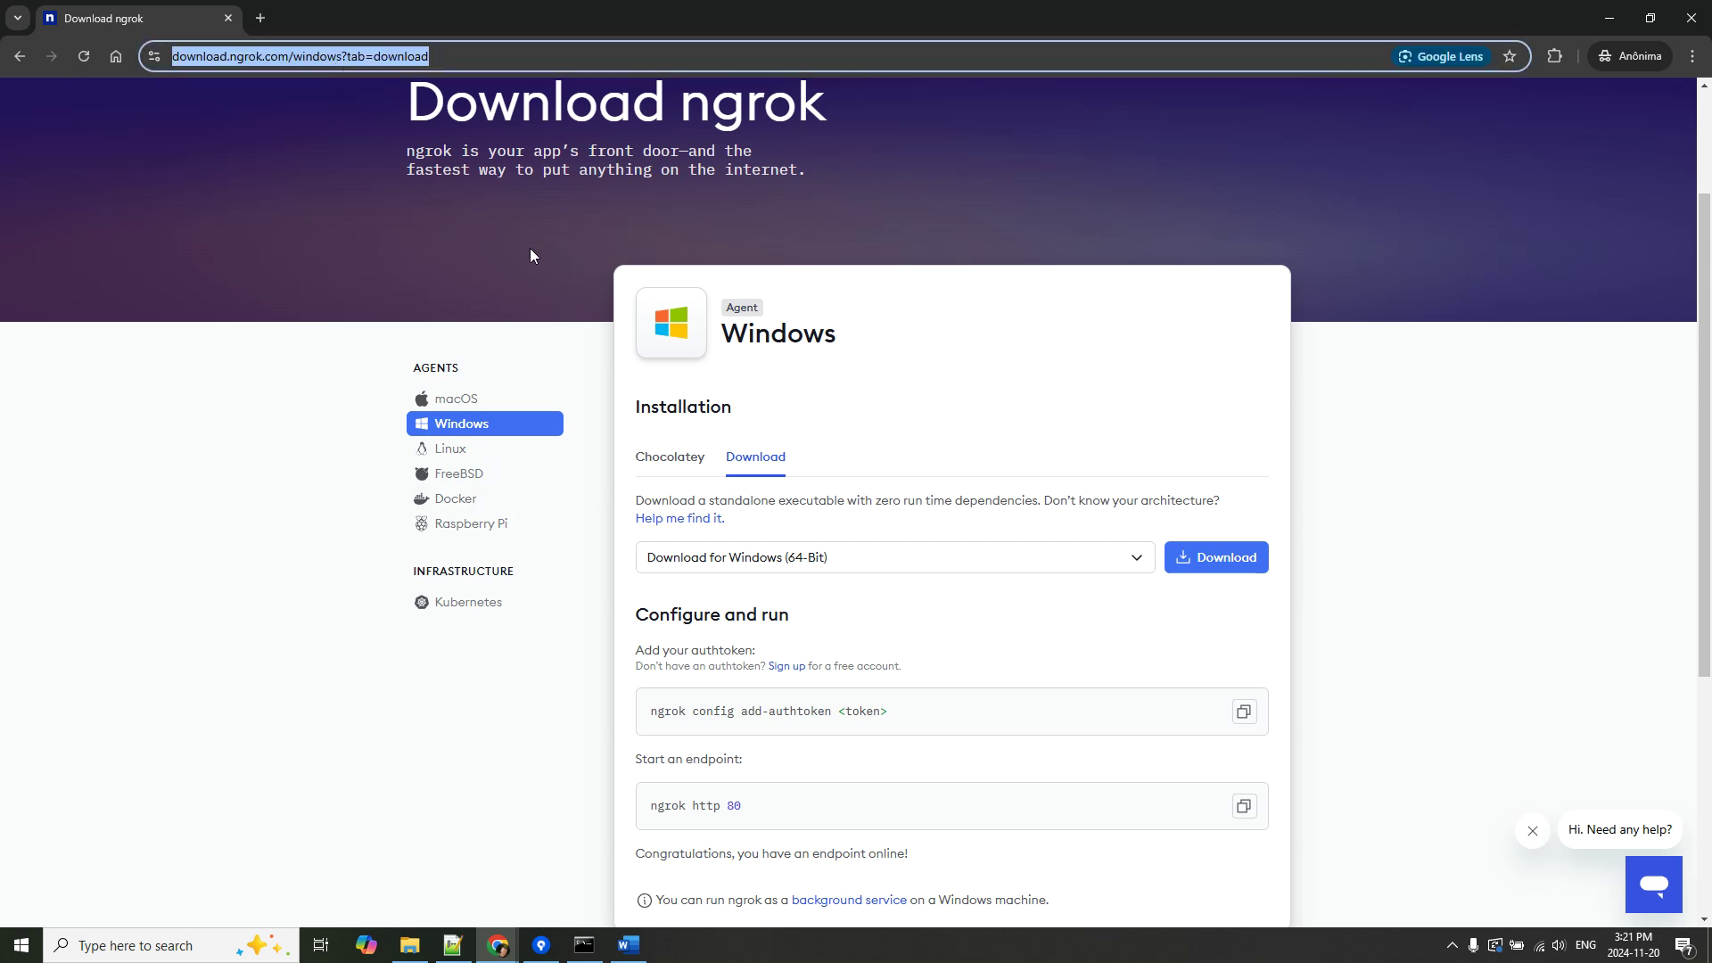
type("ng")
key("Return")
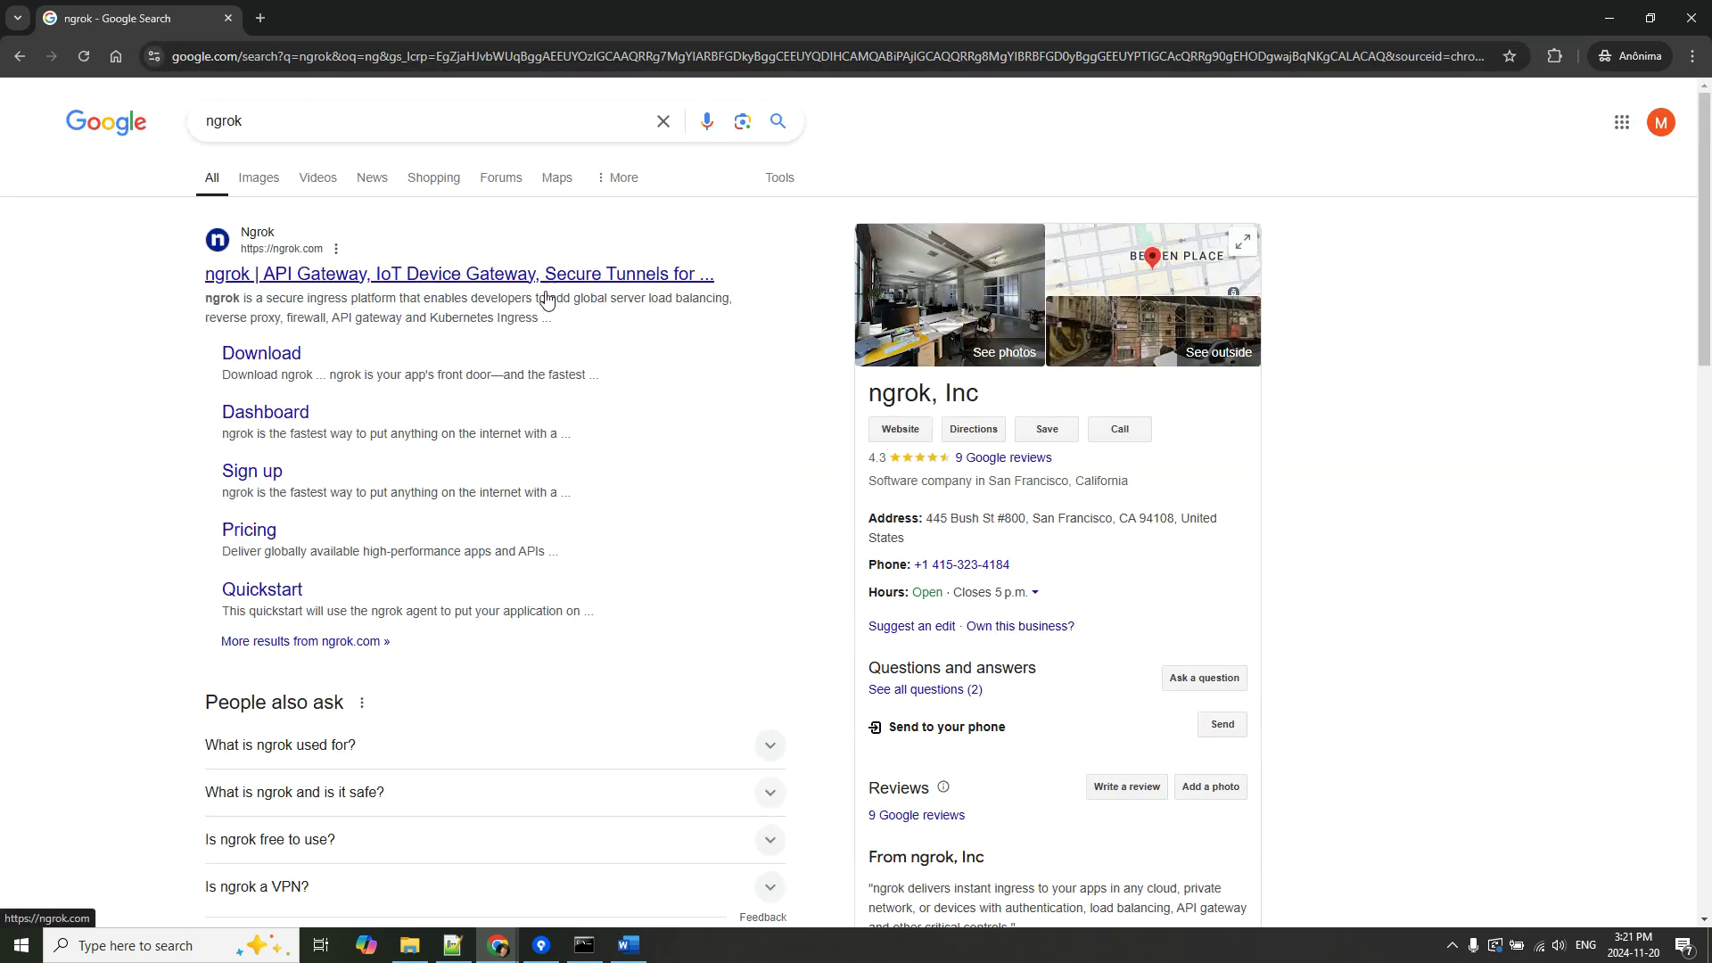
left_click(480, 277)
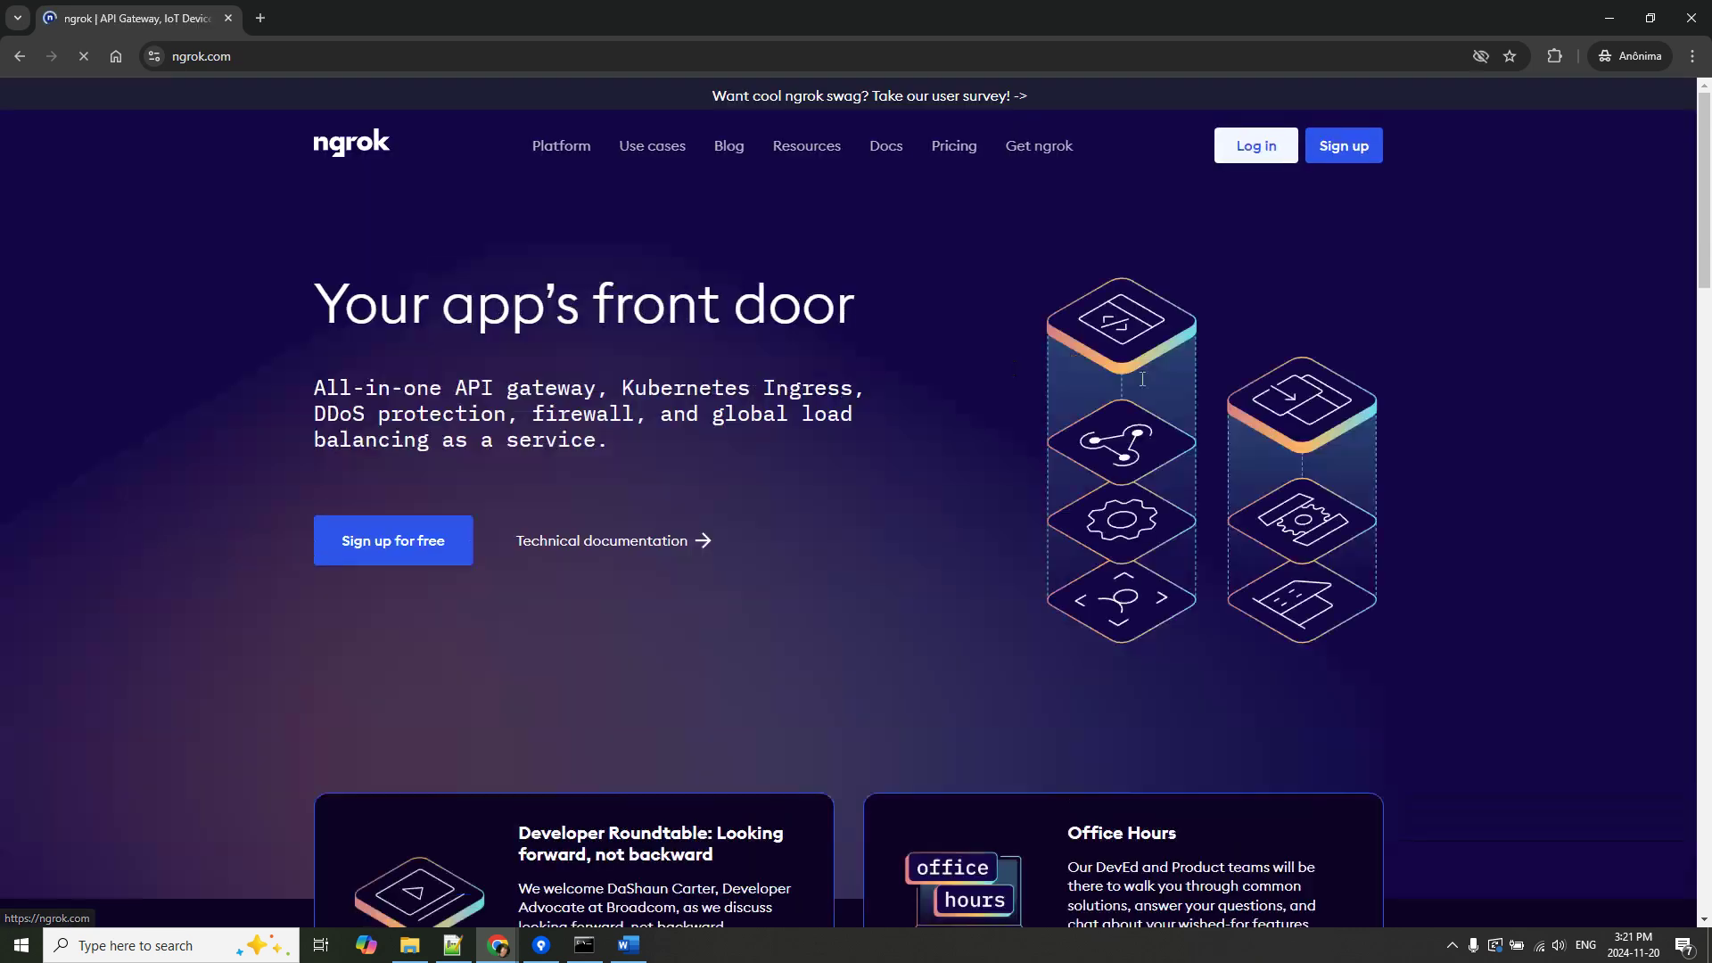
left_click(1346, 149)
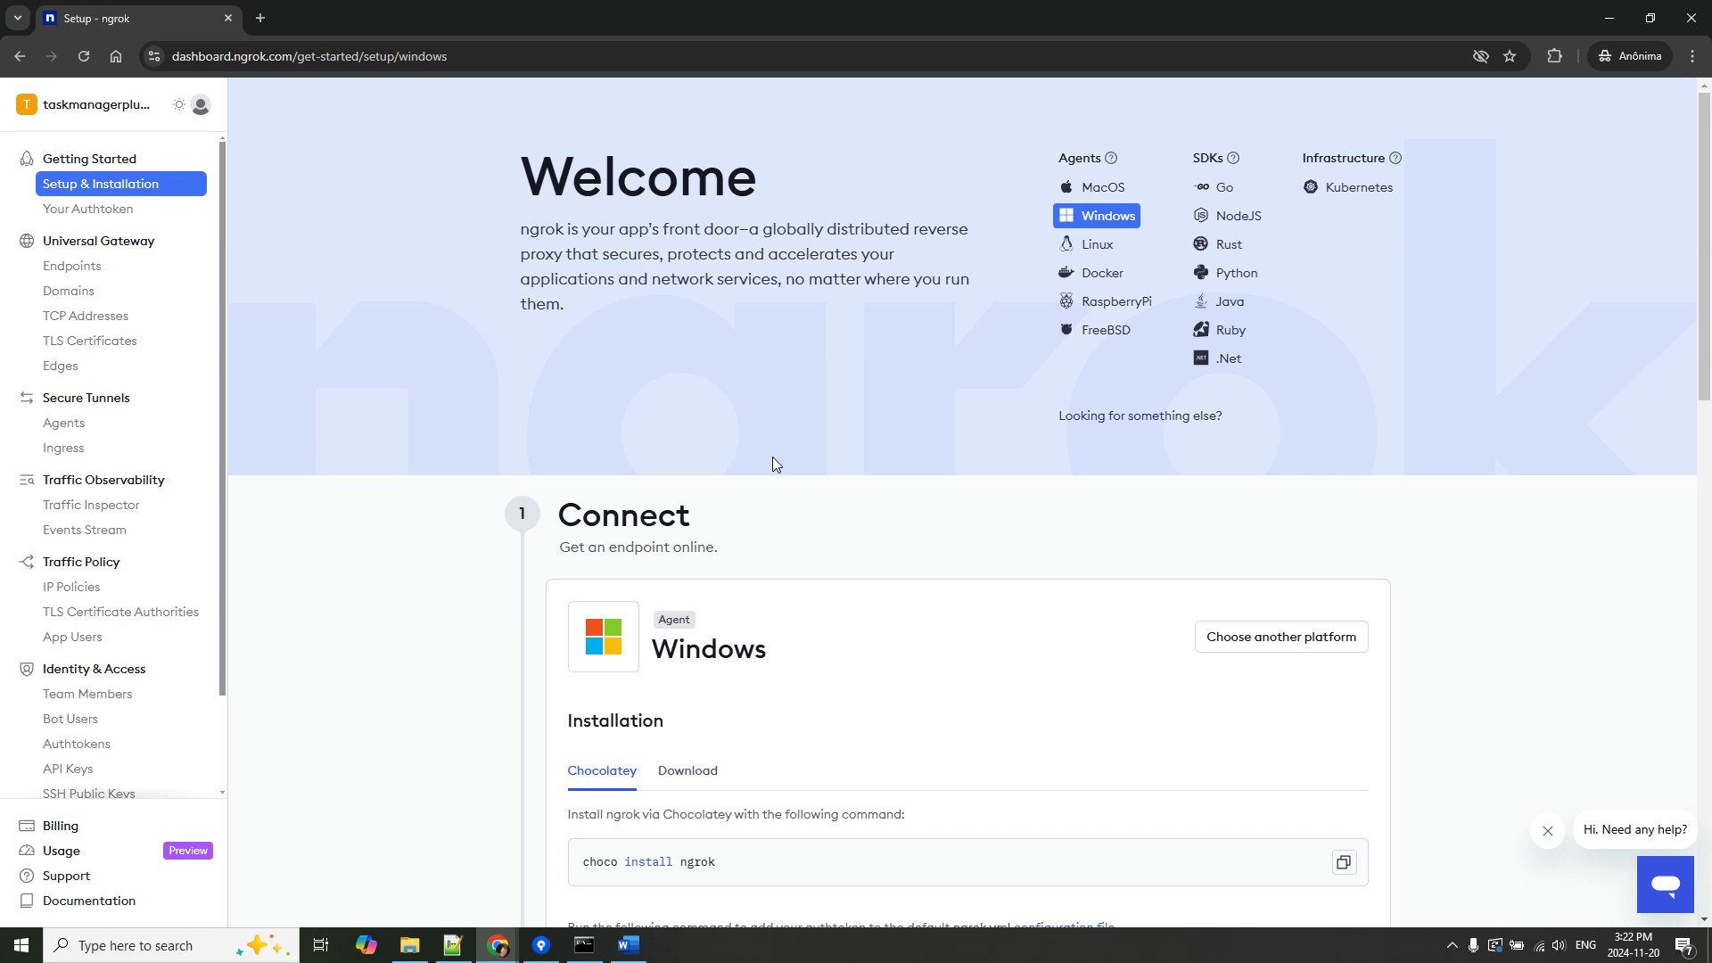
Copy and reveal the ngrok authtoken, select the add-authtoken command, and bring up the running ngrok window.
left_click(138, 211)
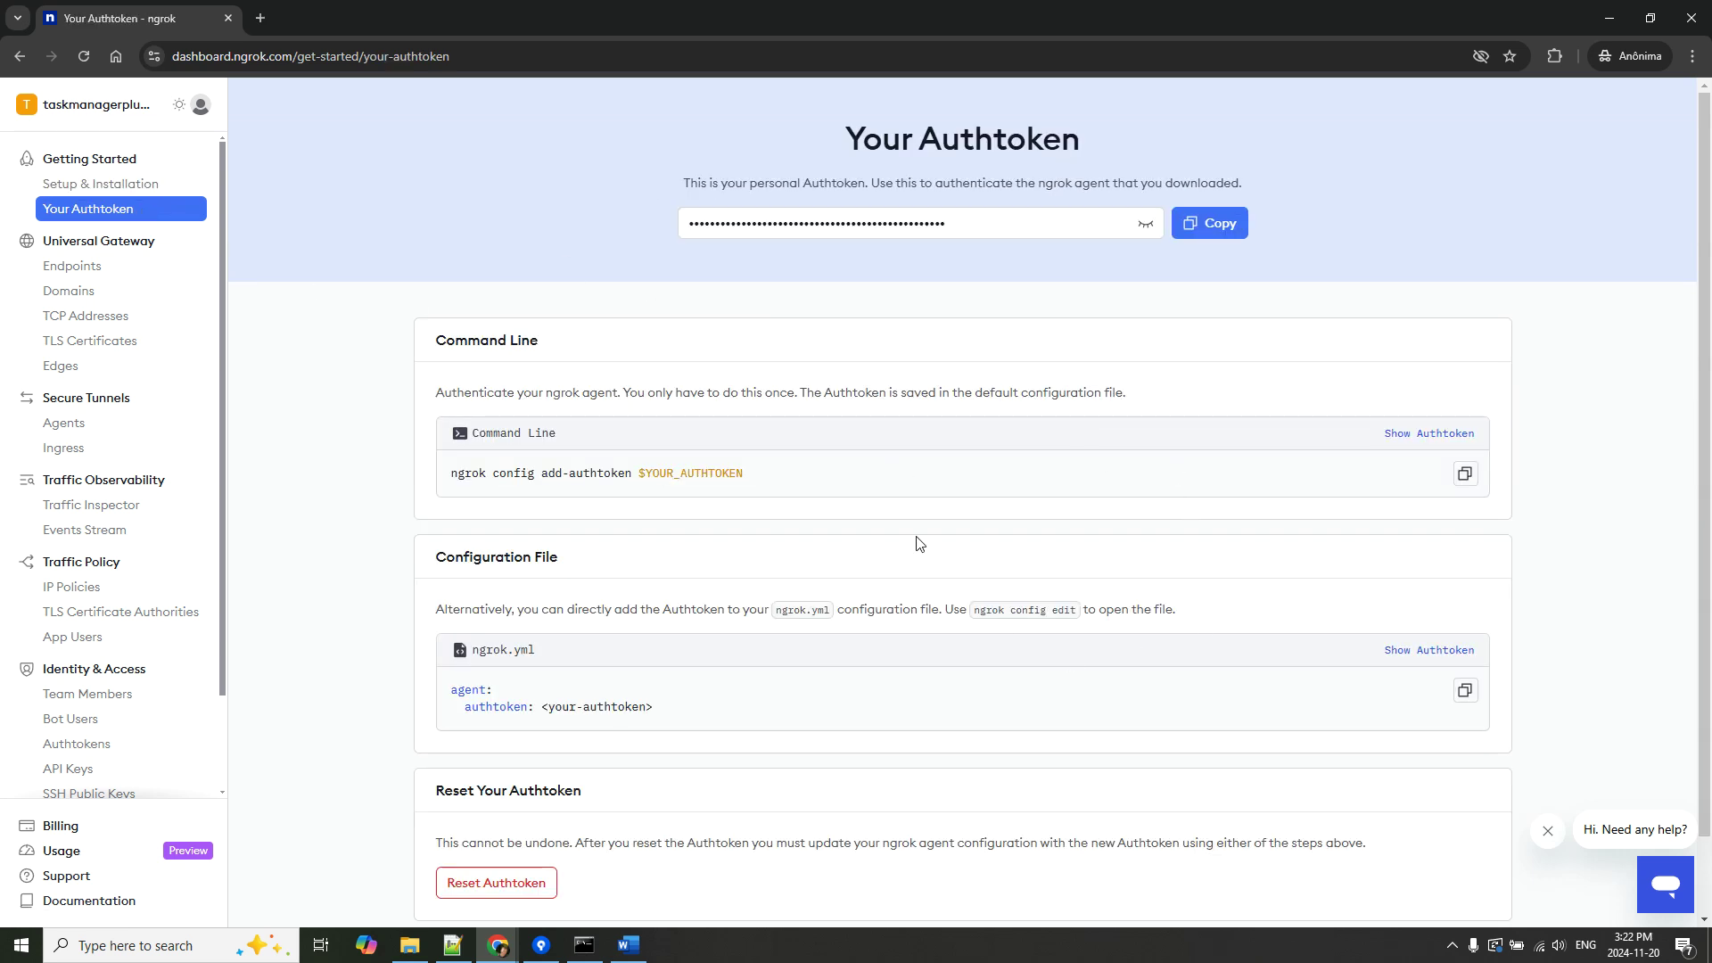
left_click(414, 945)
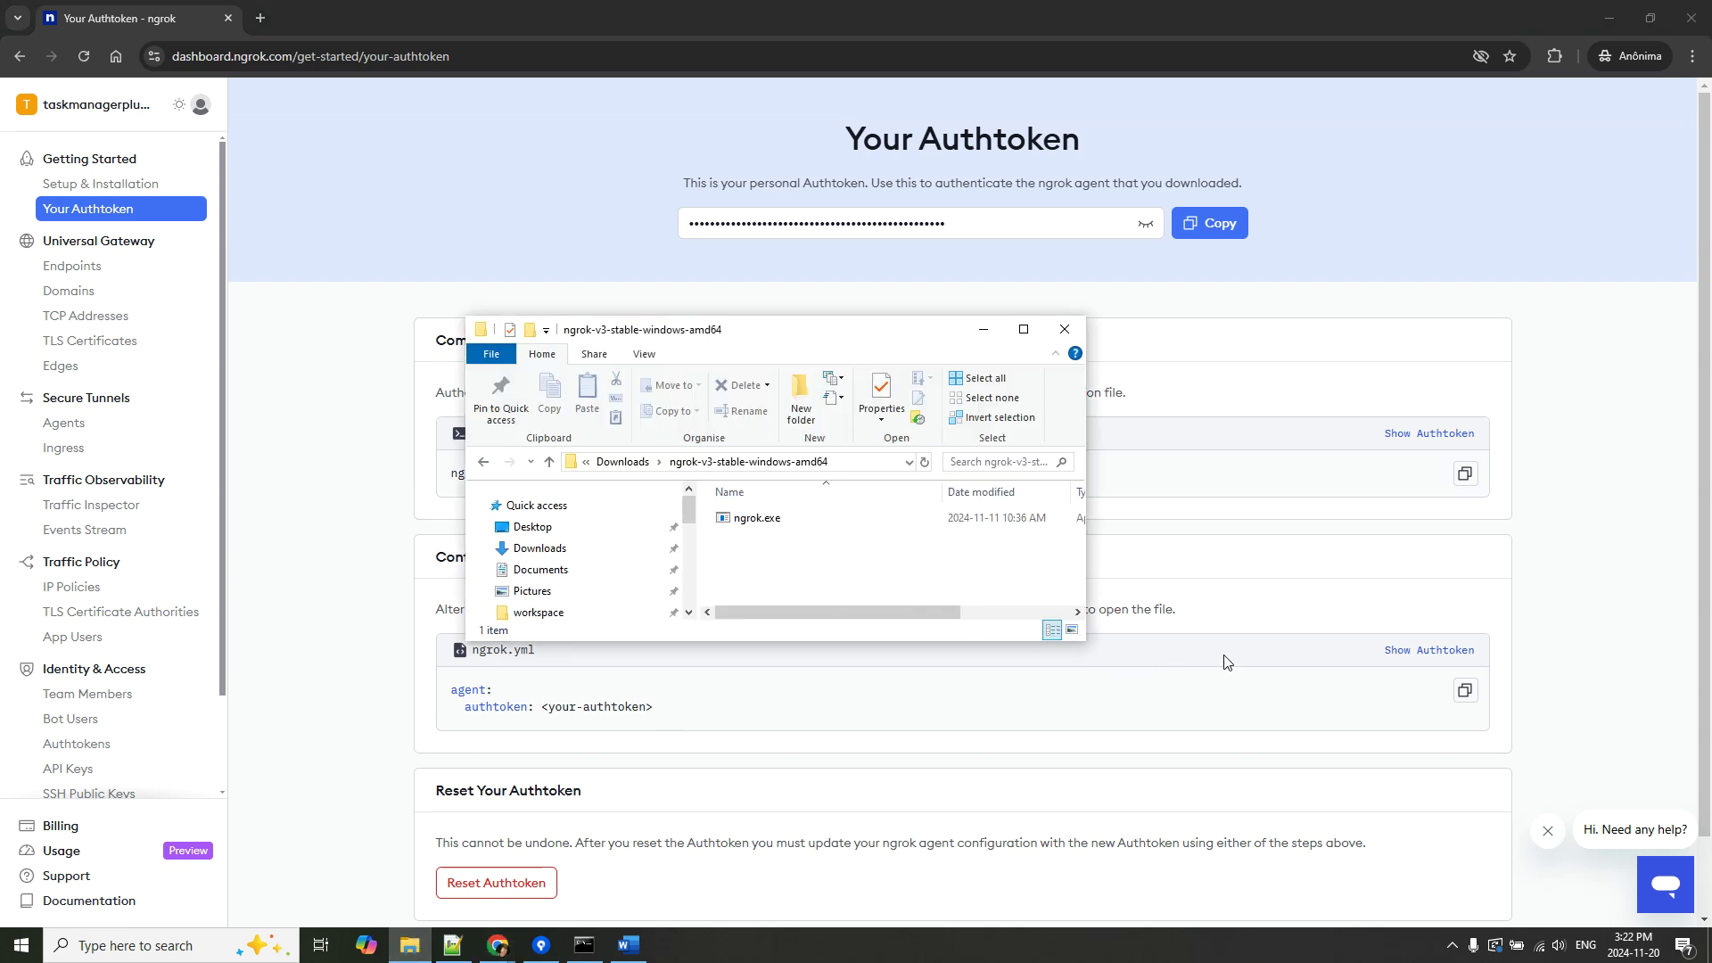
left_click(1441, 565)
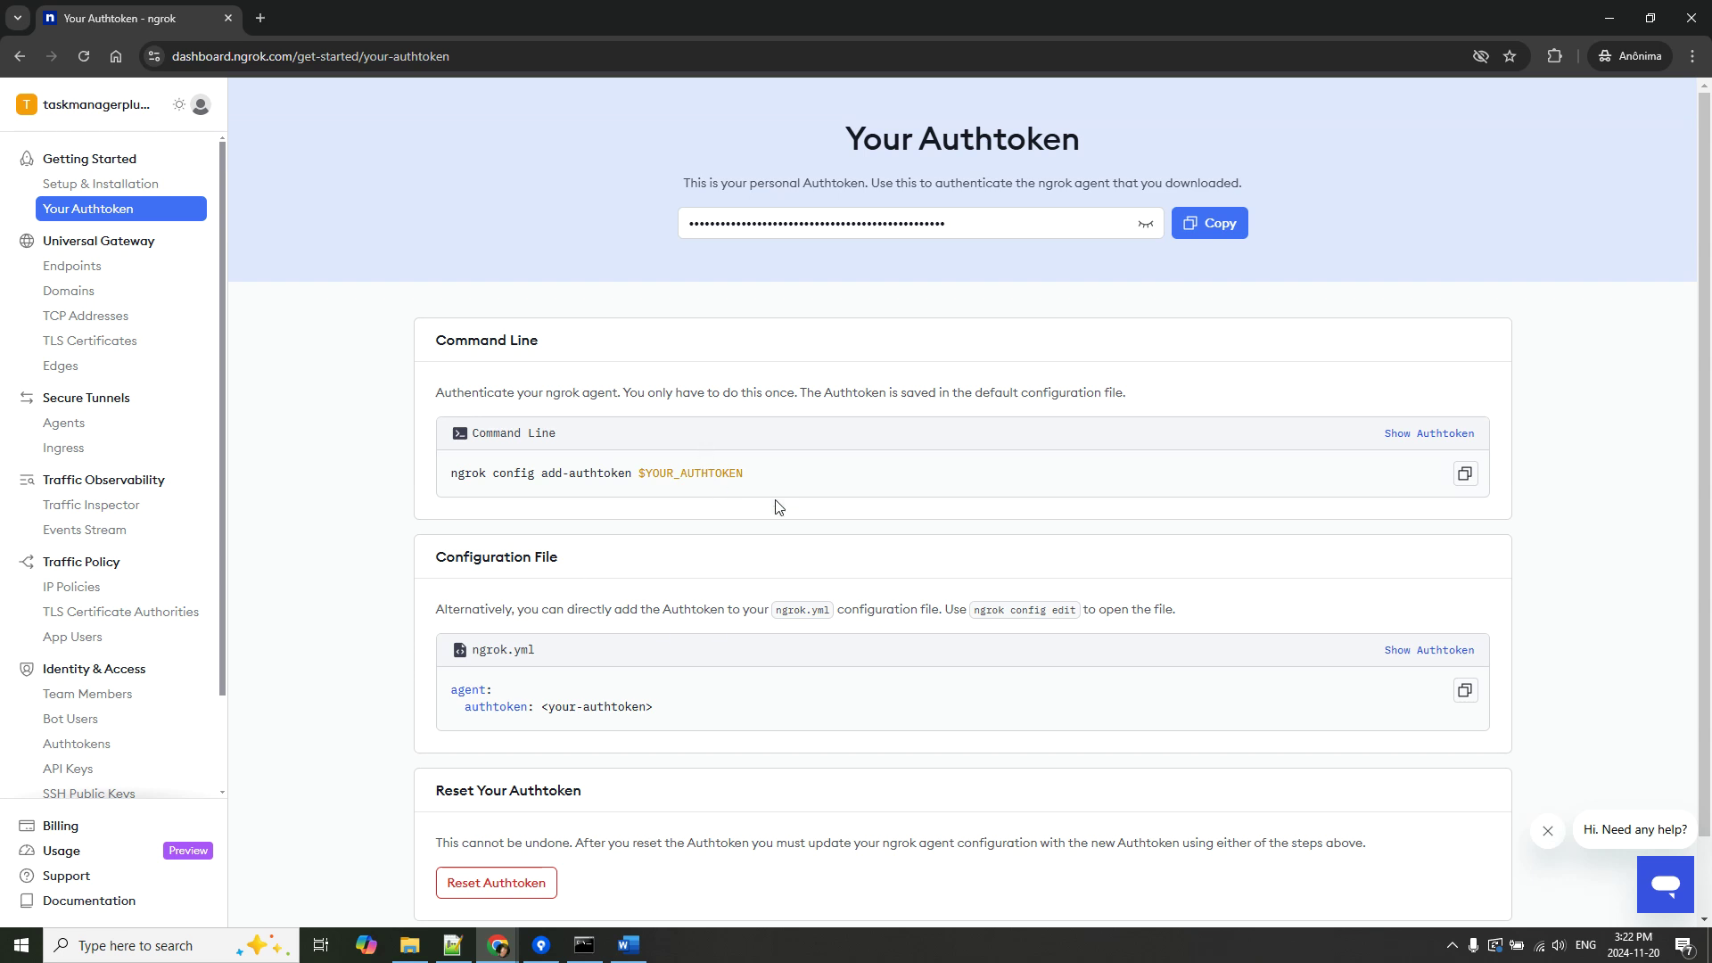
left_click(1208, 235)
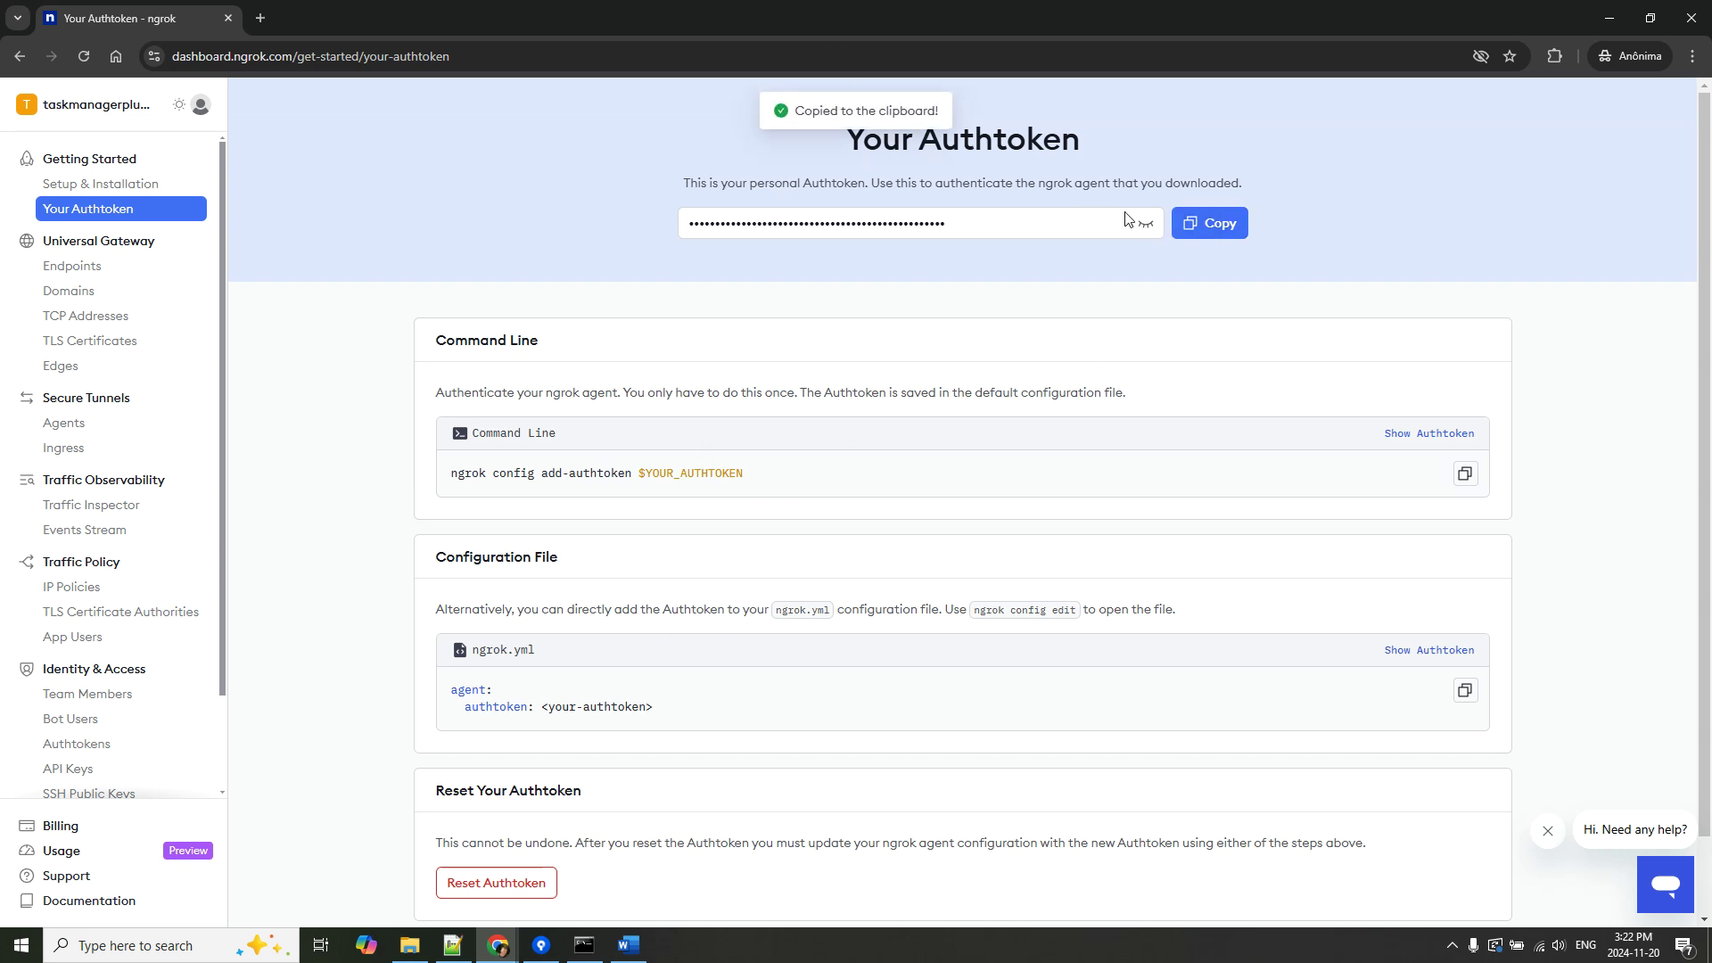
left_click(1145, 224)
left_click_drag(451, 472, 999, 501)
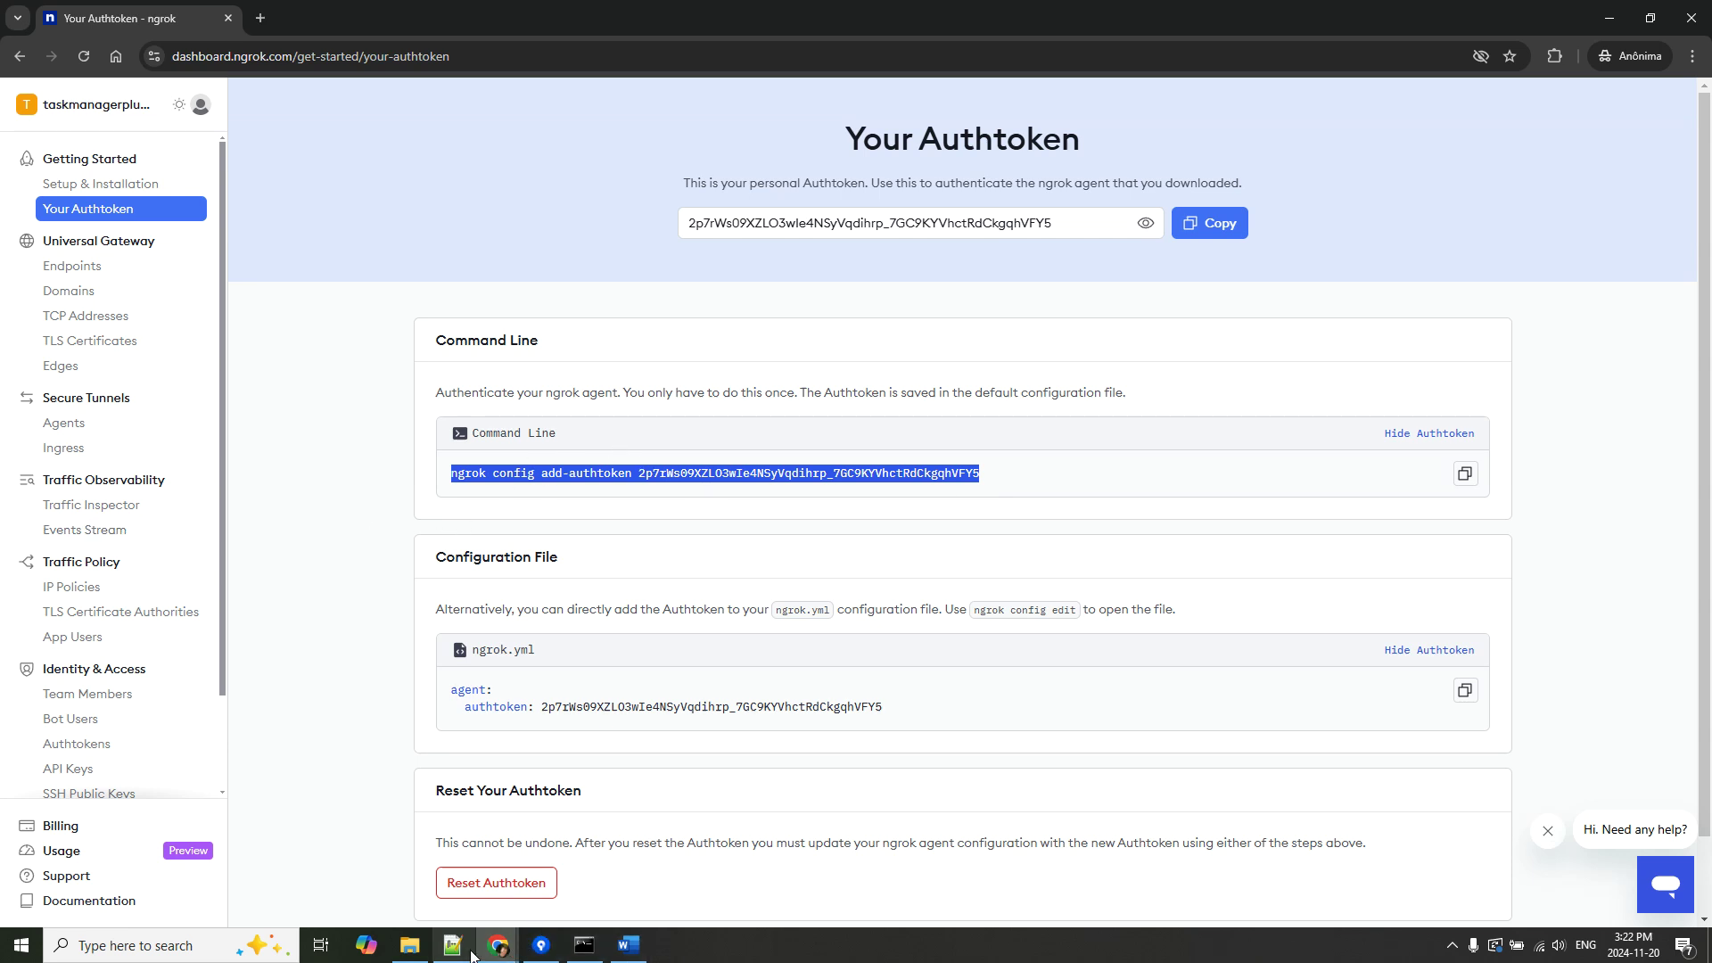
left_click(410, 945)
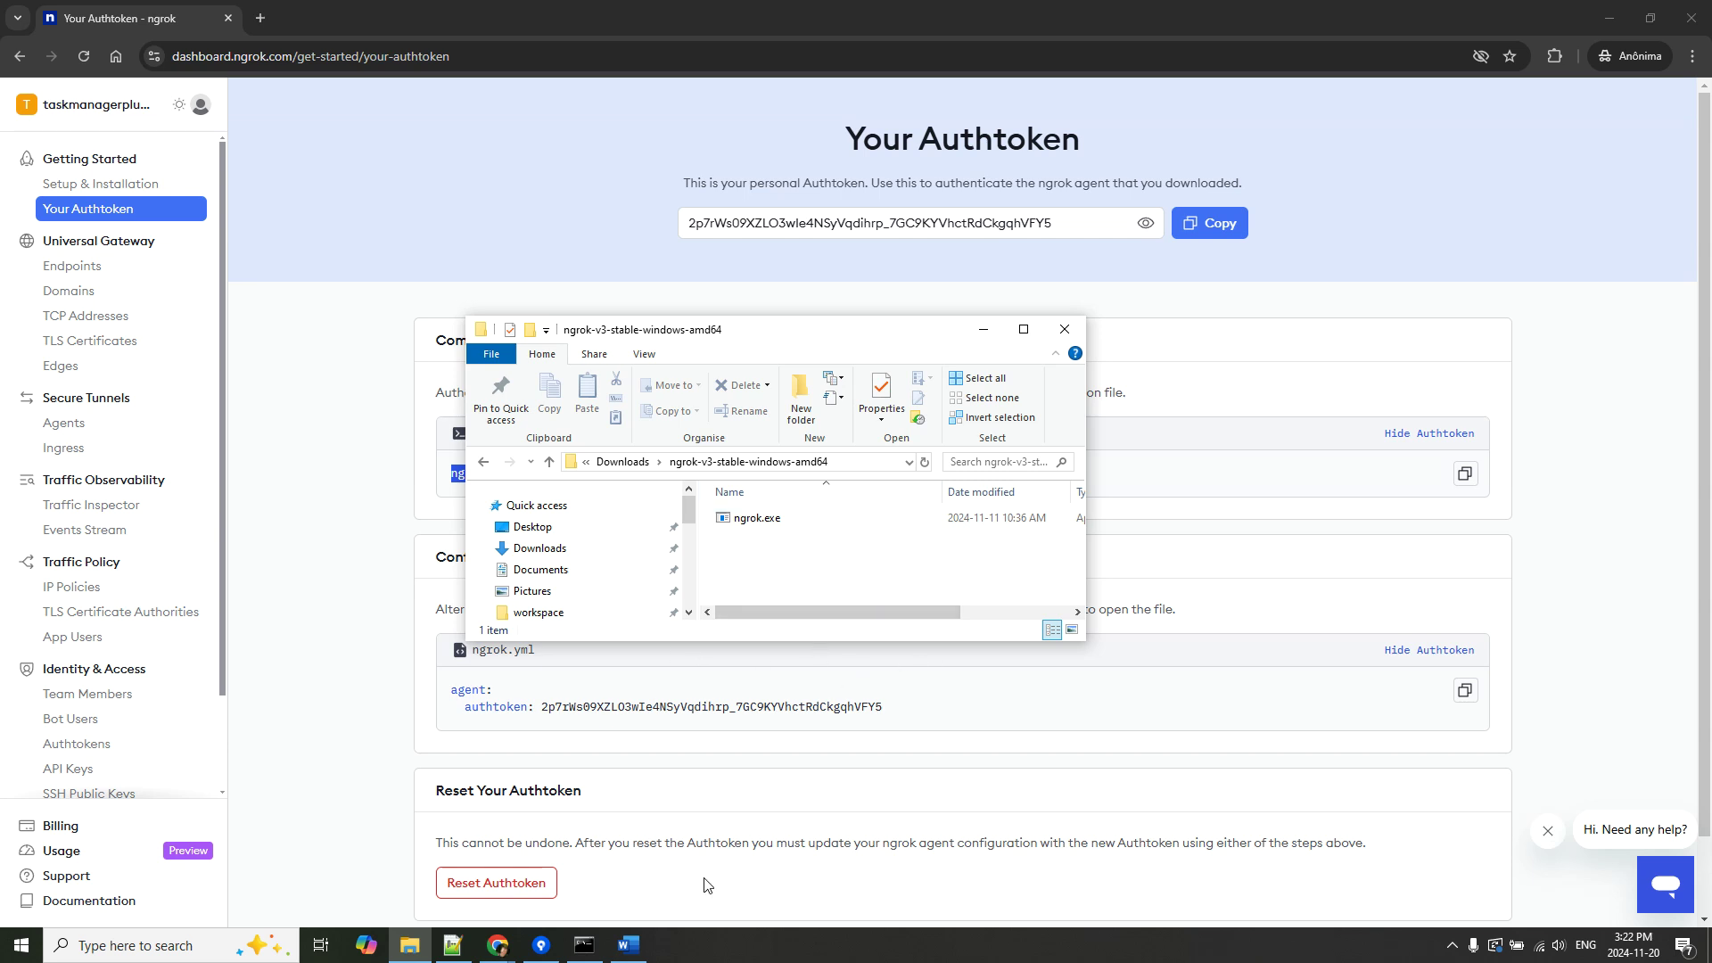
left_click(584, 945)
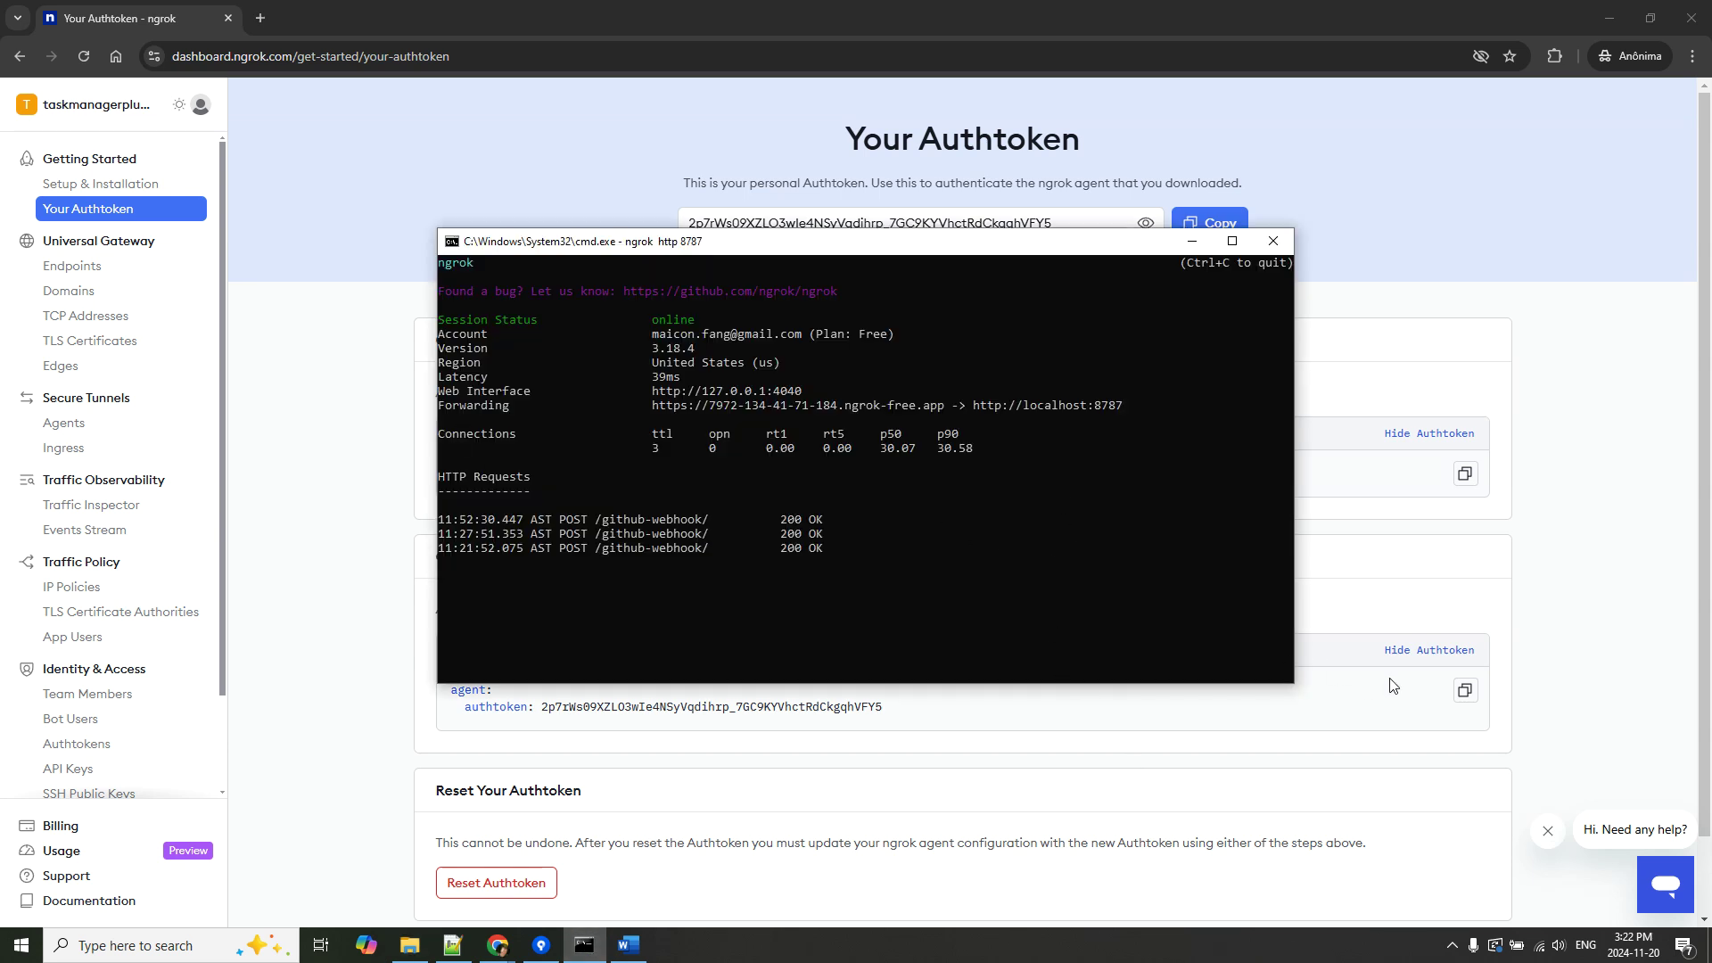
Bring the ngrok session forward and select its Forwarding line pointing to localhost:8787.
left_click(1534, 570)
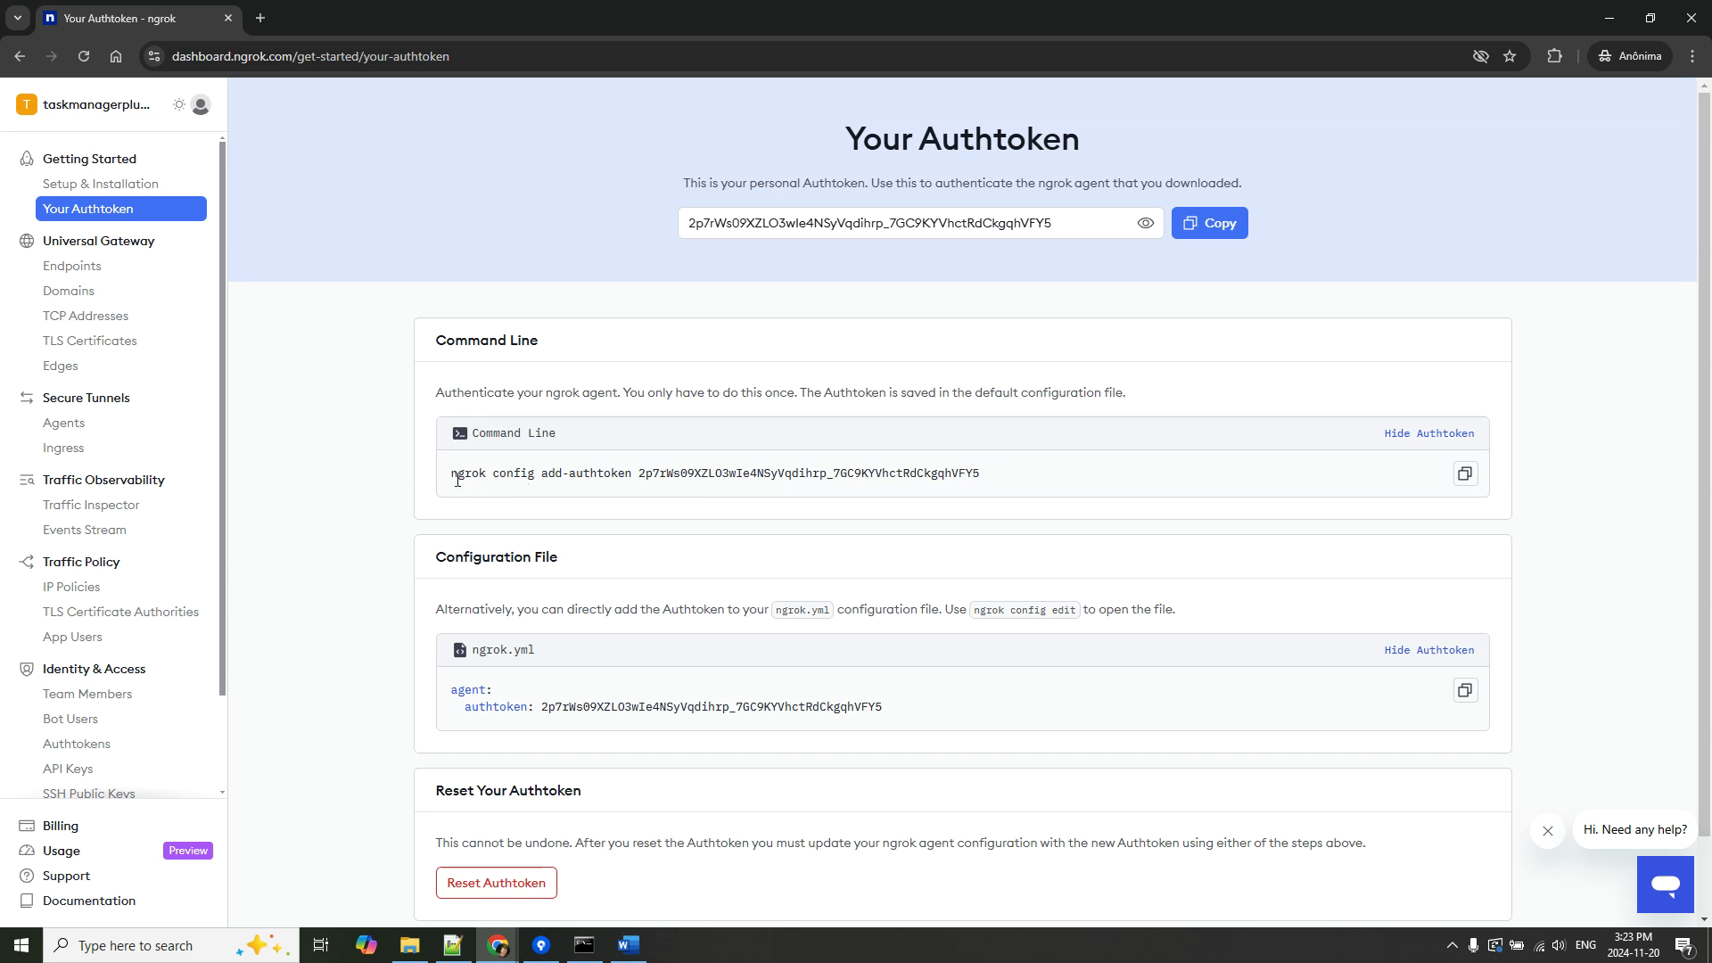
mouse_move(594, 956)
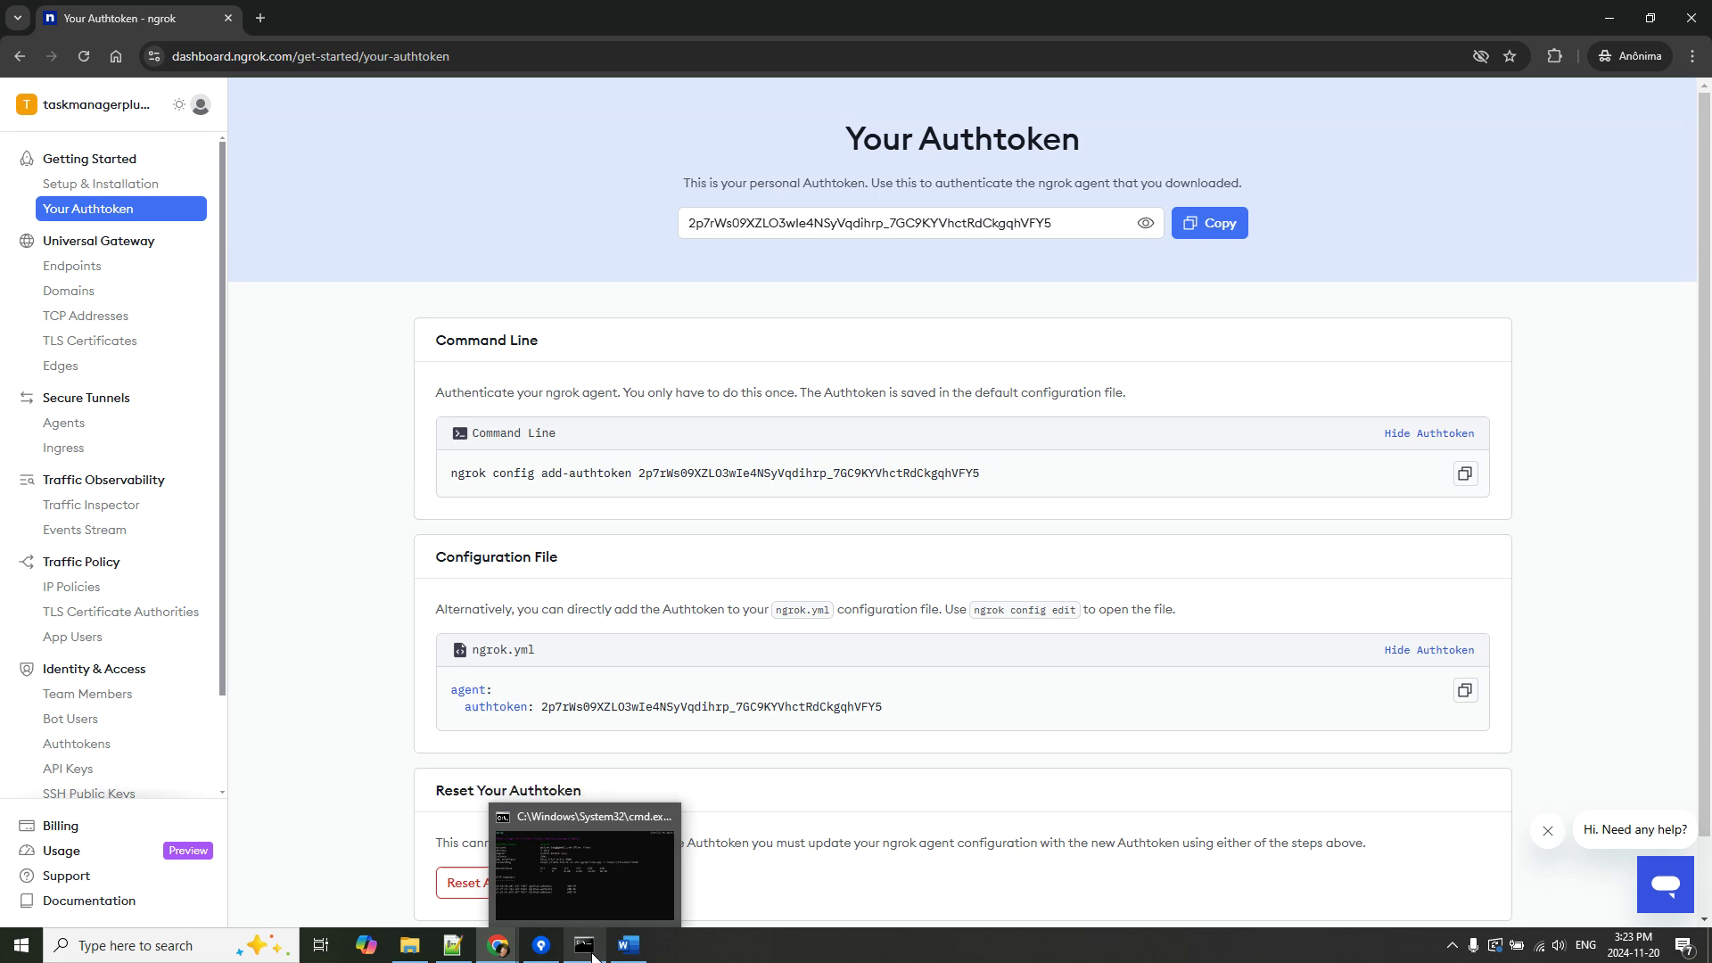
left_click(594, 956)
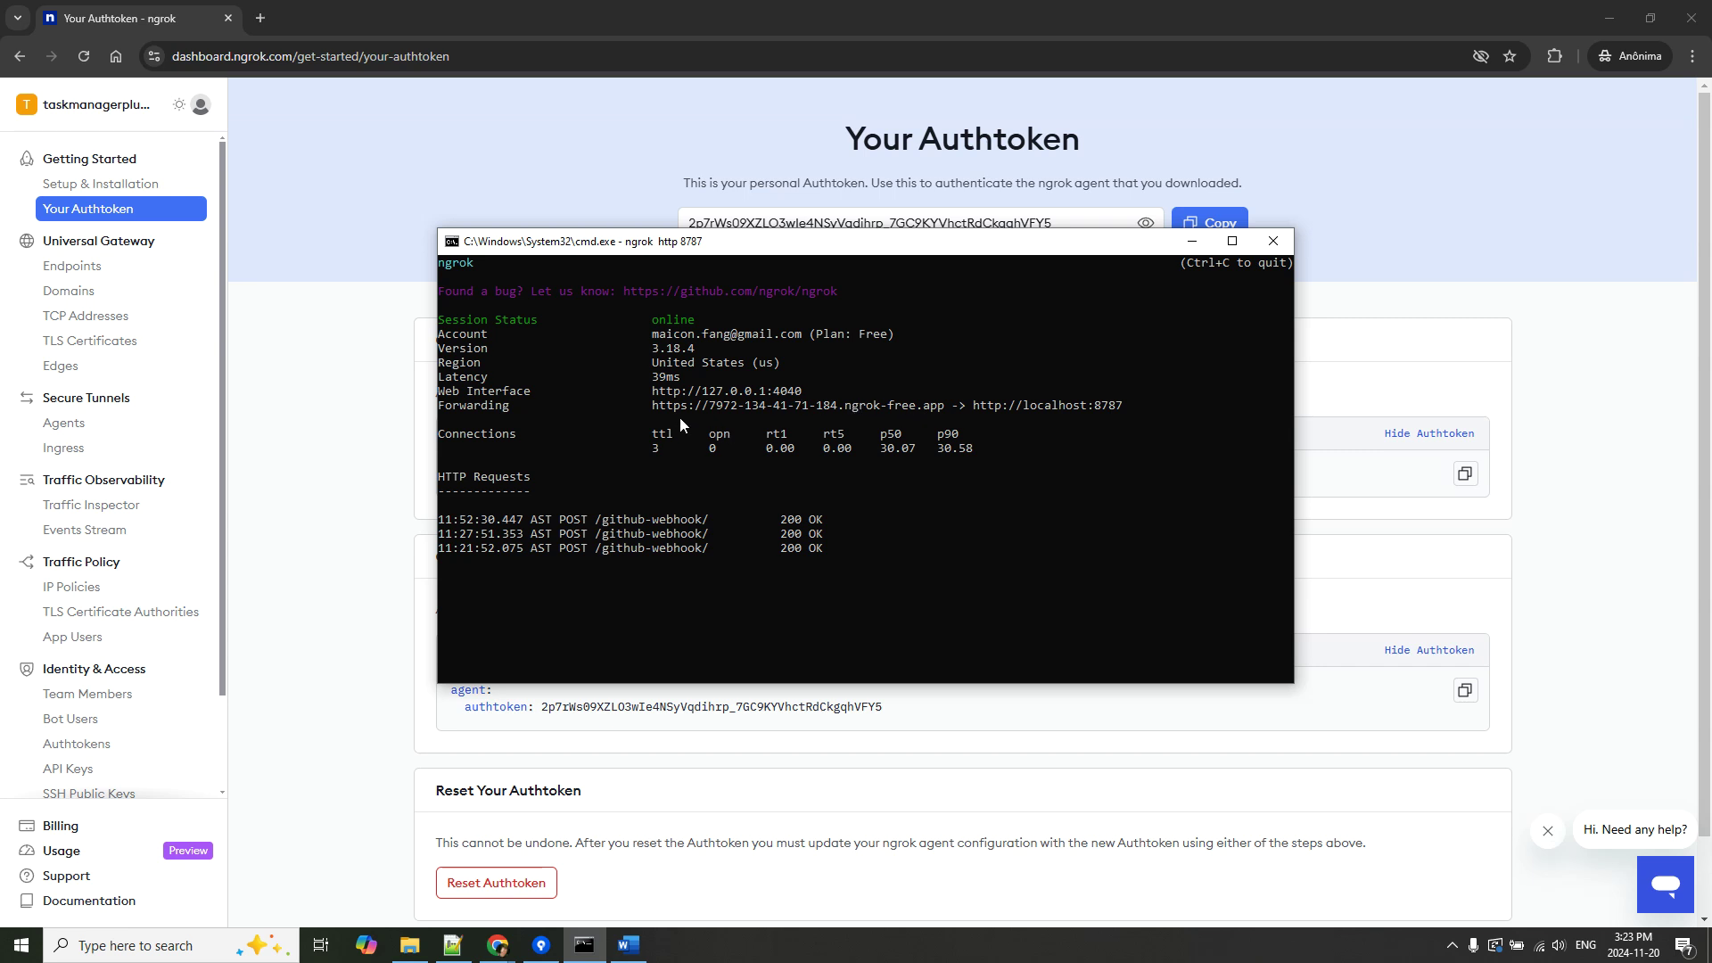
left_click_drag(651, 404, 1079, 407)
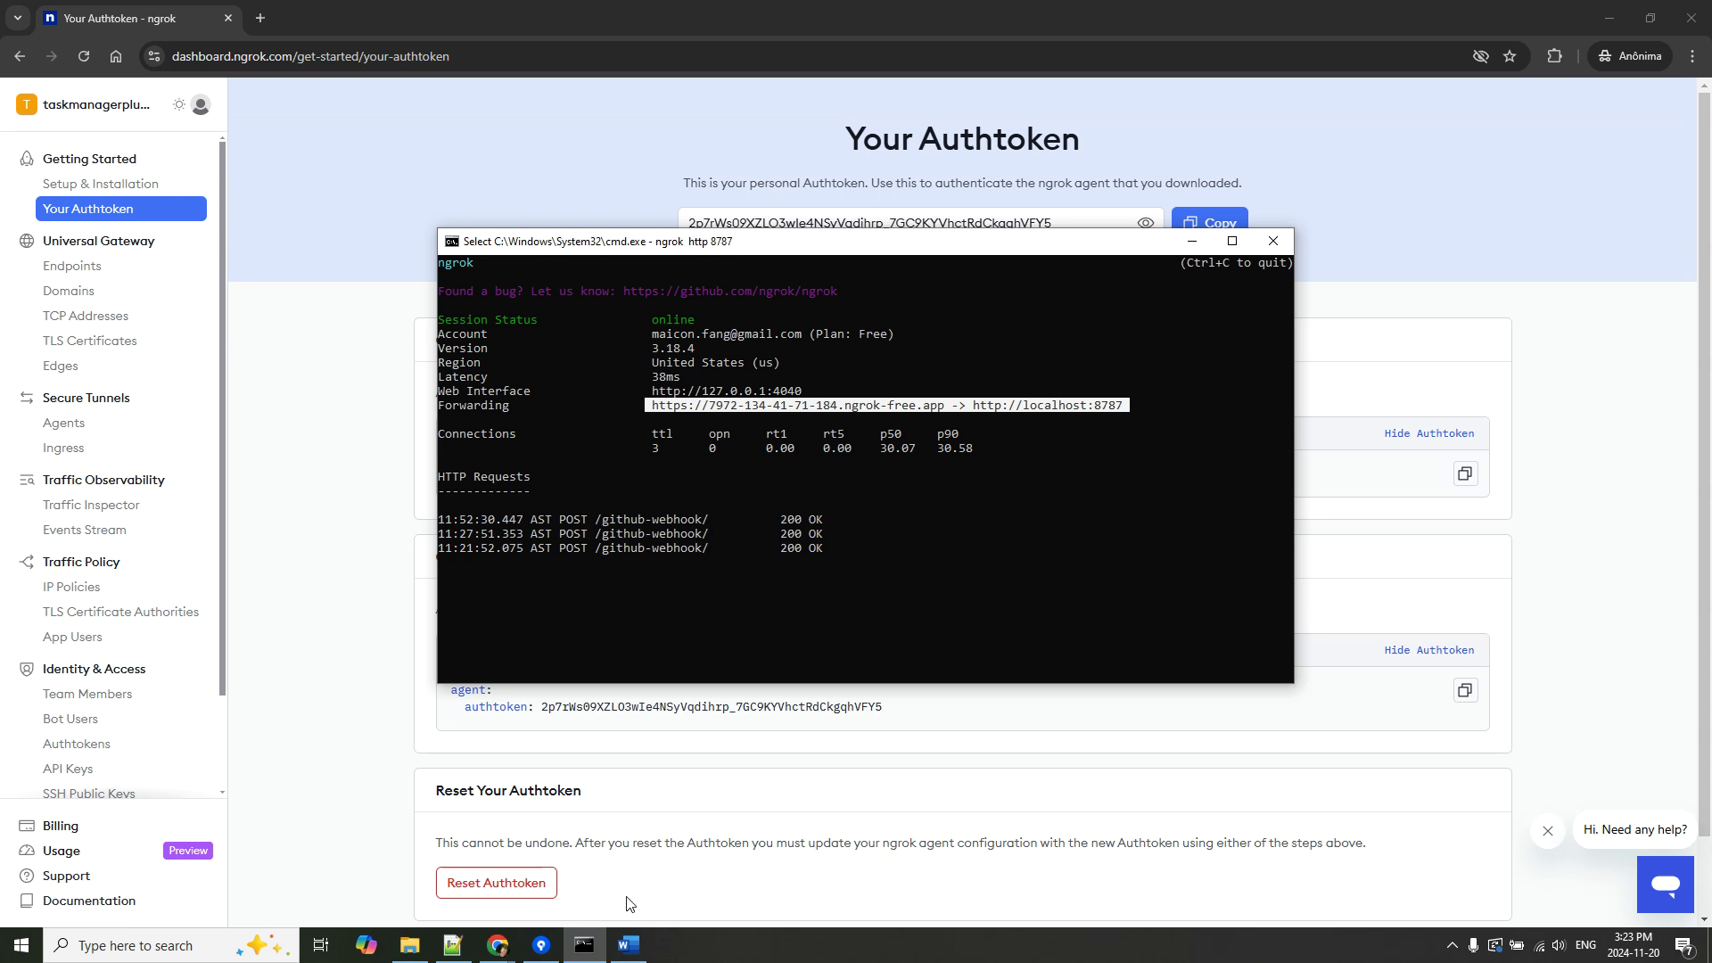
Return to the browser window and its new fine-grained token page.
mouse_move(497, 945)
left_click(411, 881)
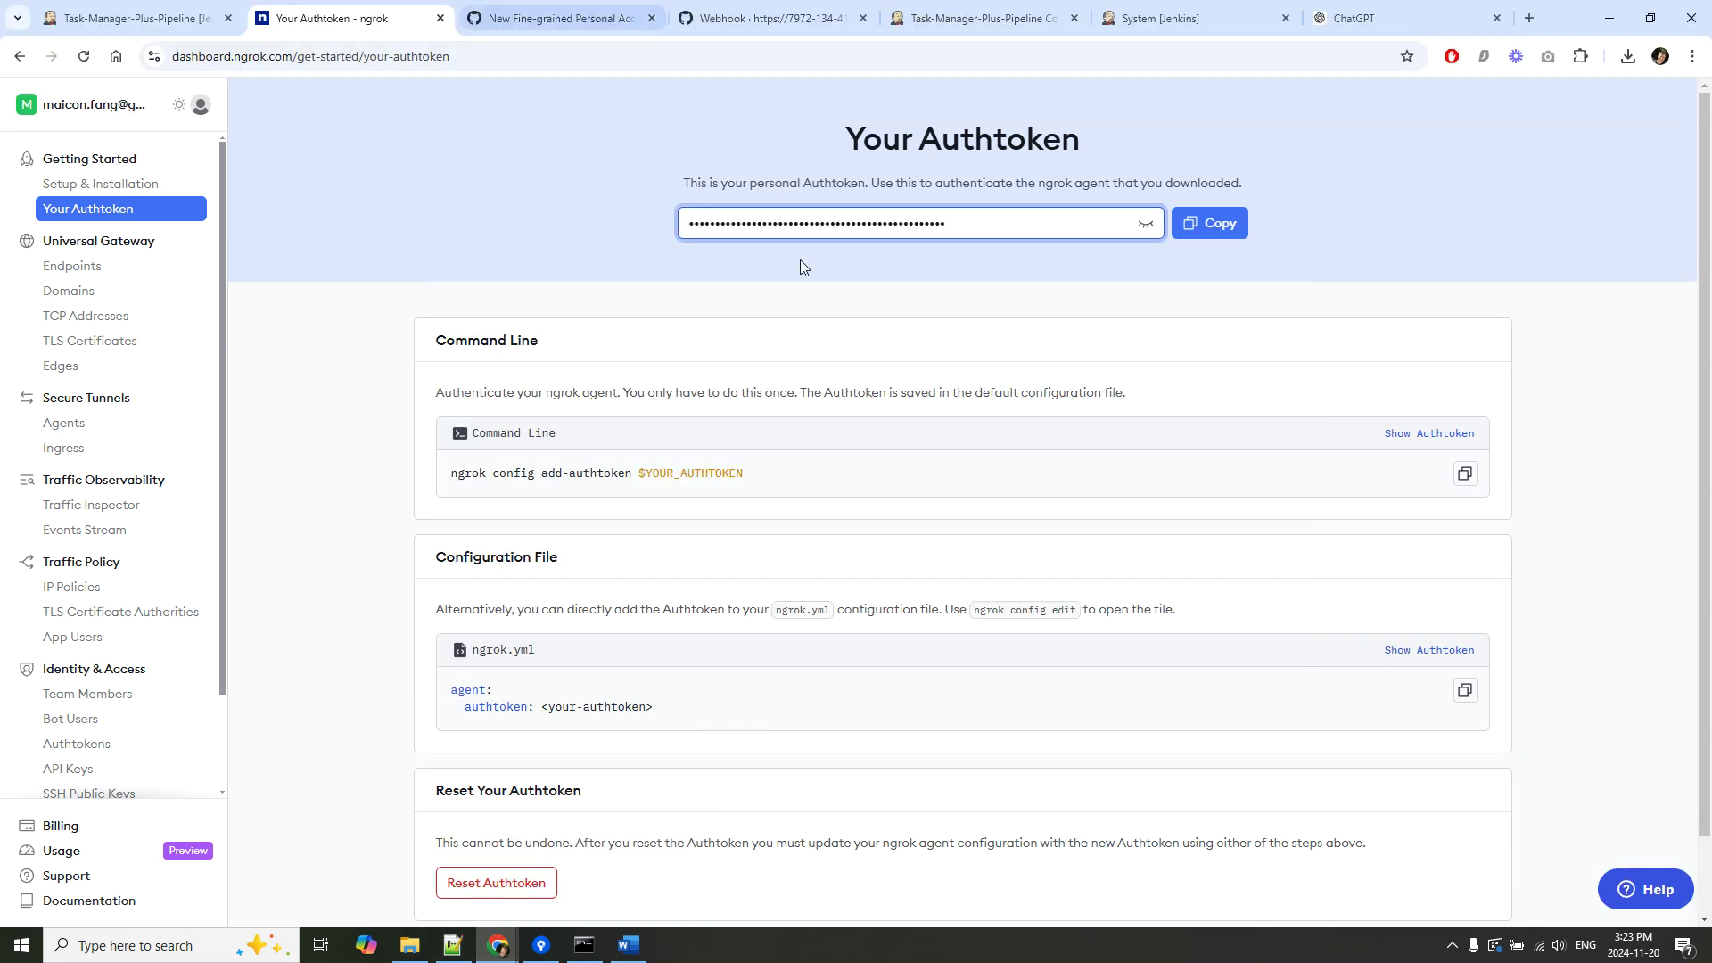
left_click(542, 14)
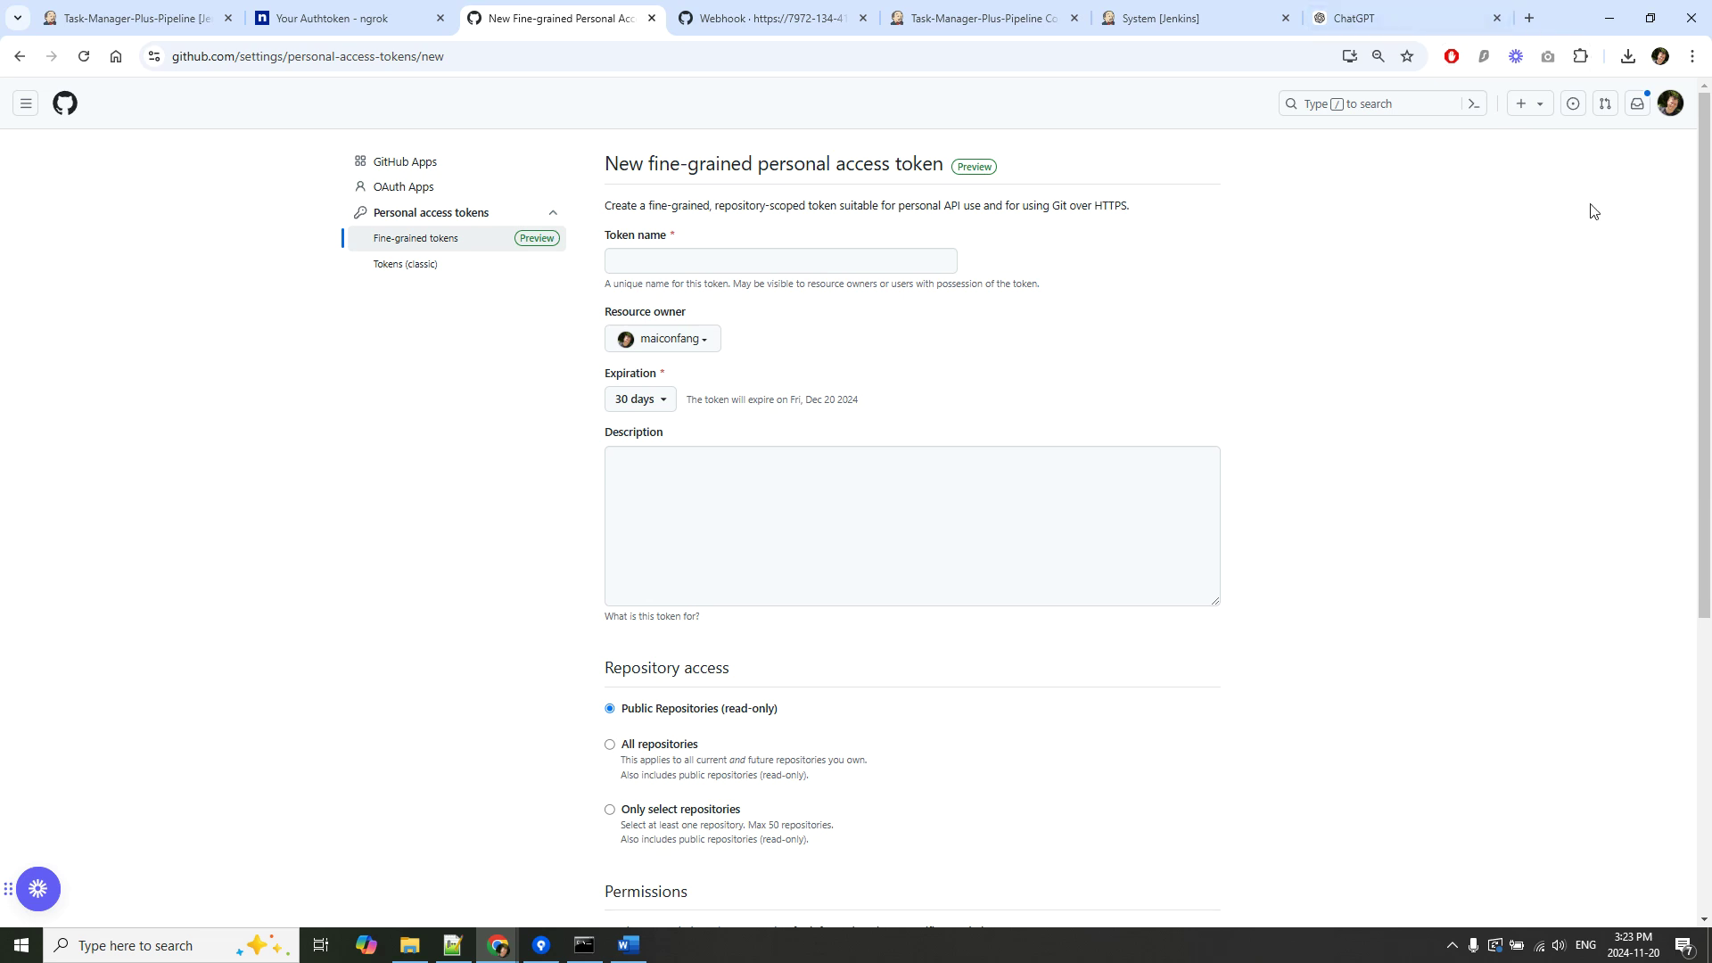
List existing fine-grained tokens via Settings > Developer settings > Personal access tokens, then view the webhook tab.
left_click(1670, 104)
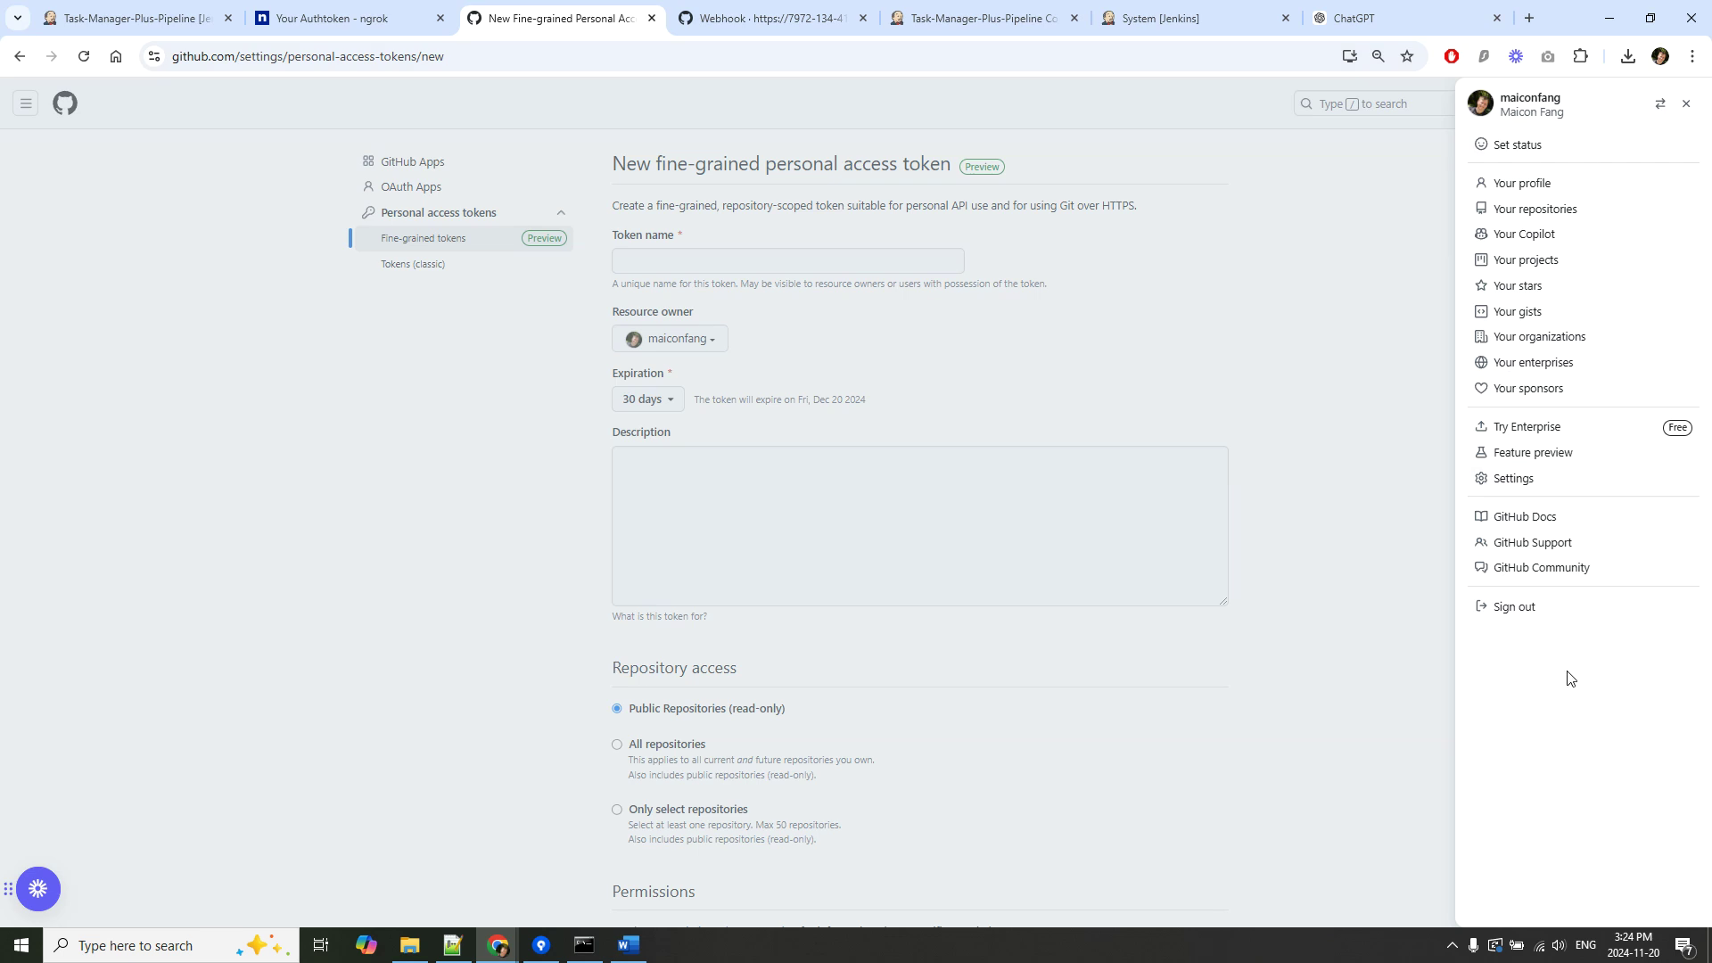
left_click(1546, 479)
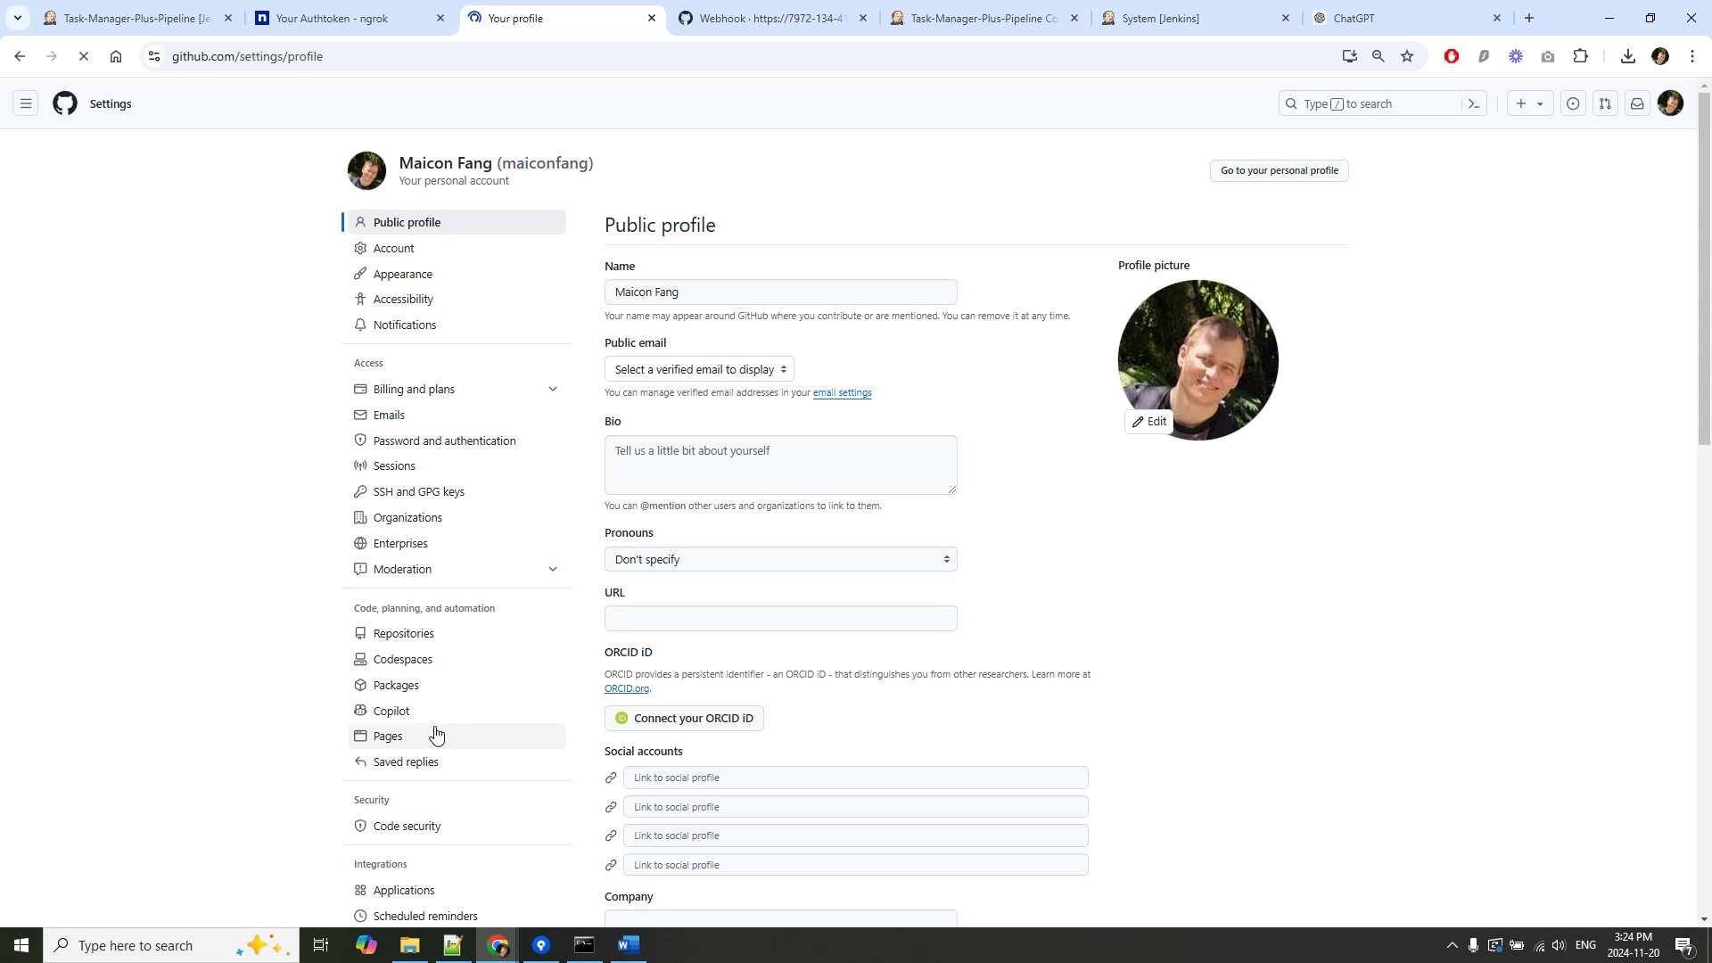
scroll(432, 733, "down", 3)
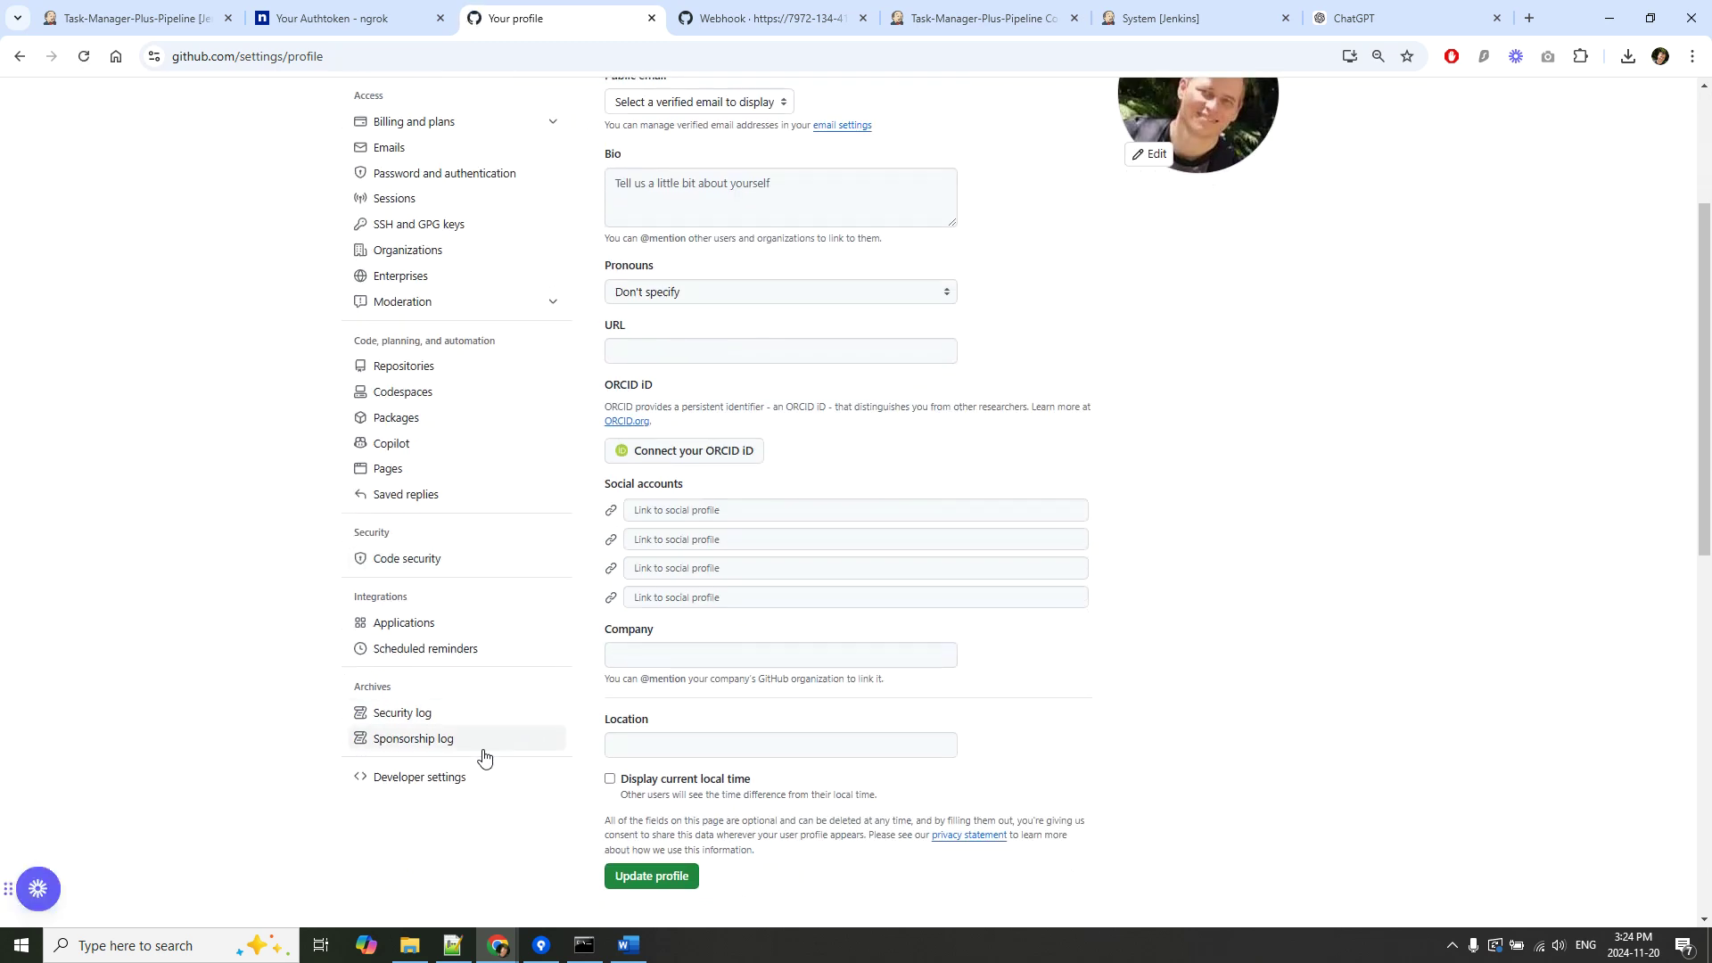
left_click(450, 778)
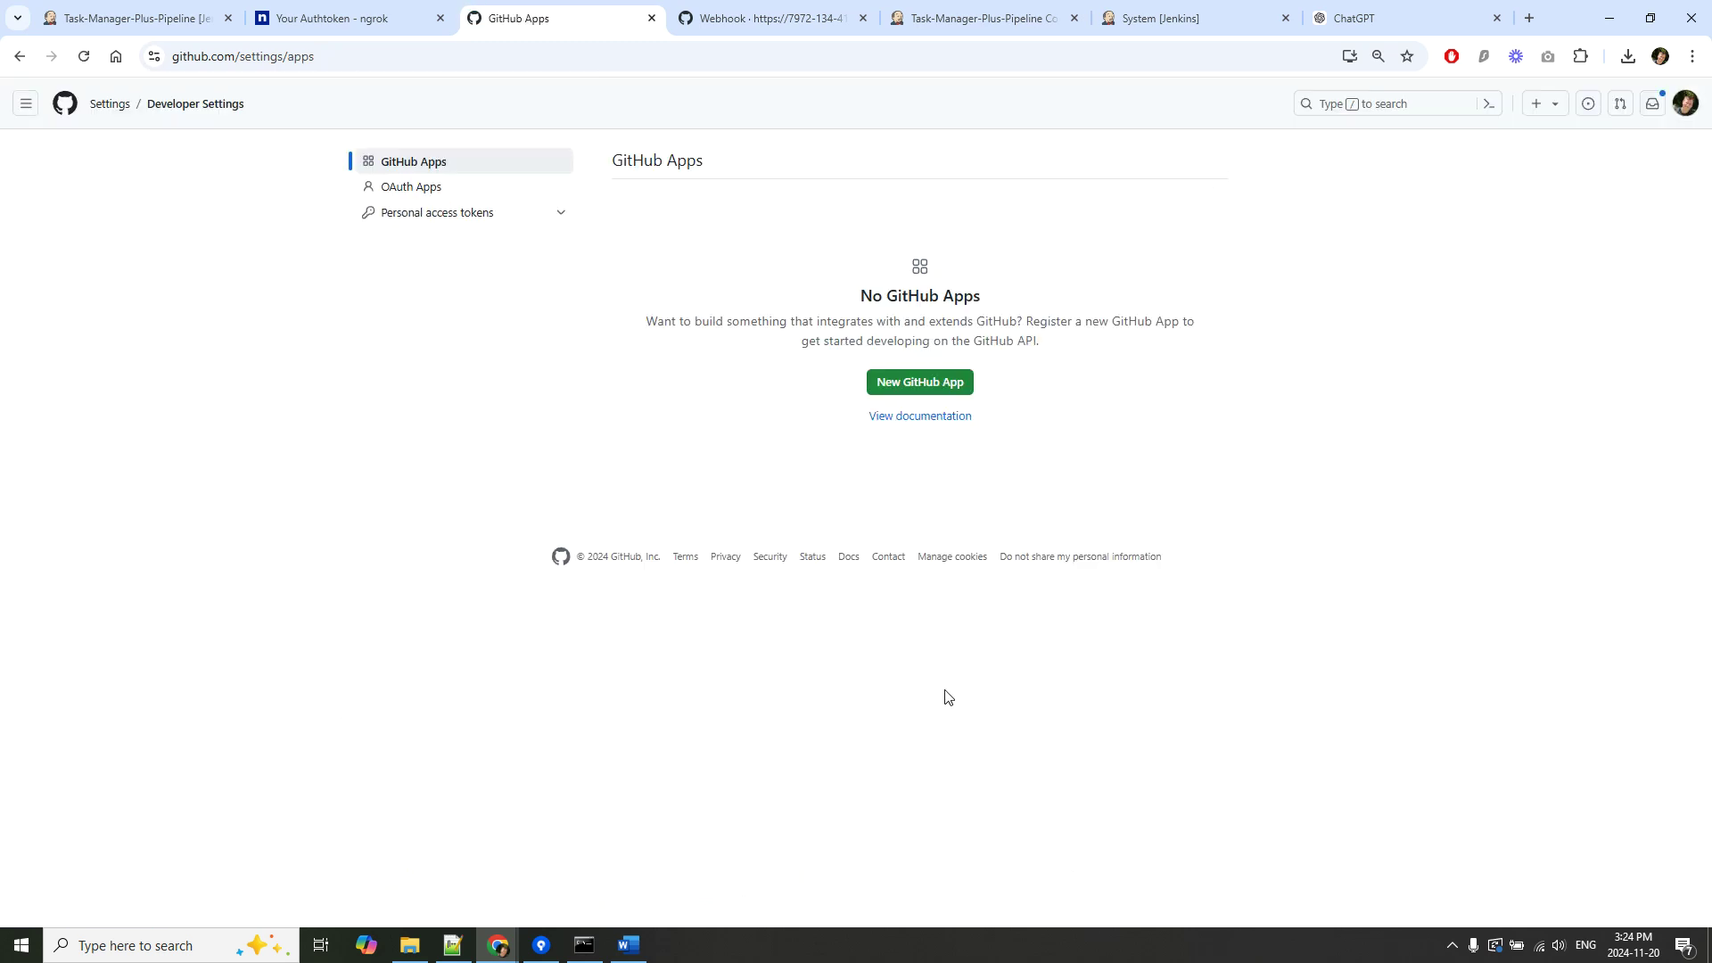
left_click(459, 213)
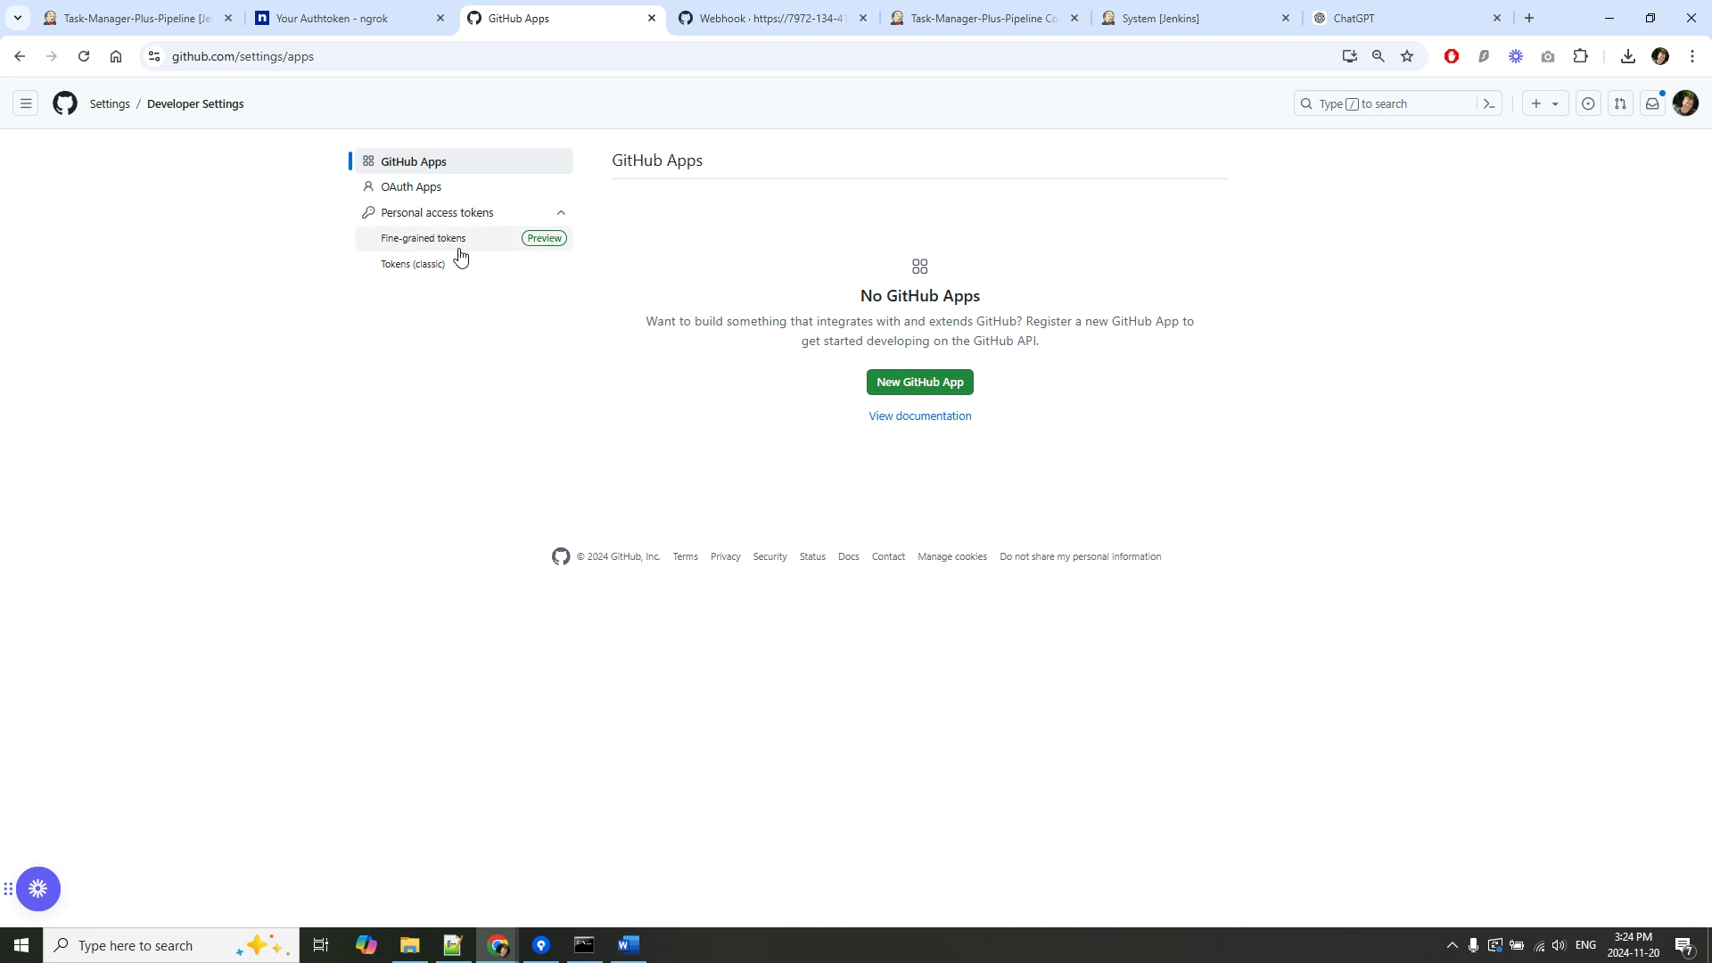
left_click(459, 250)
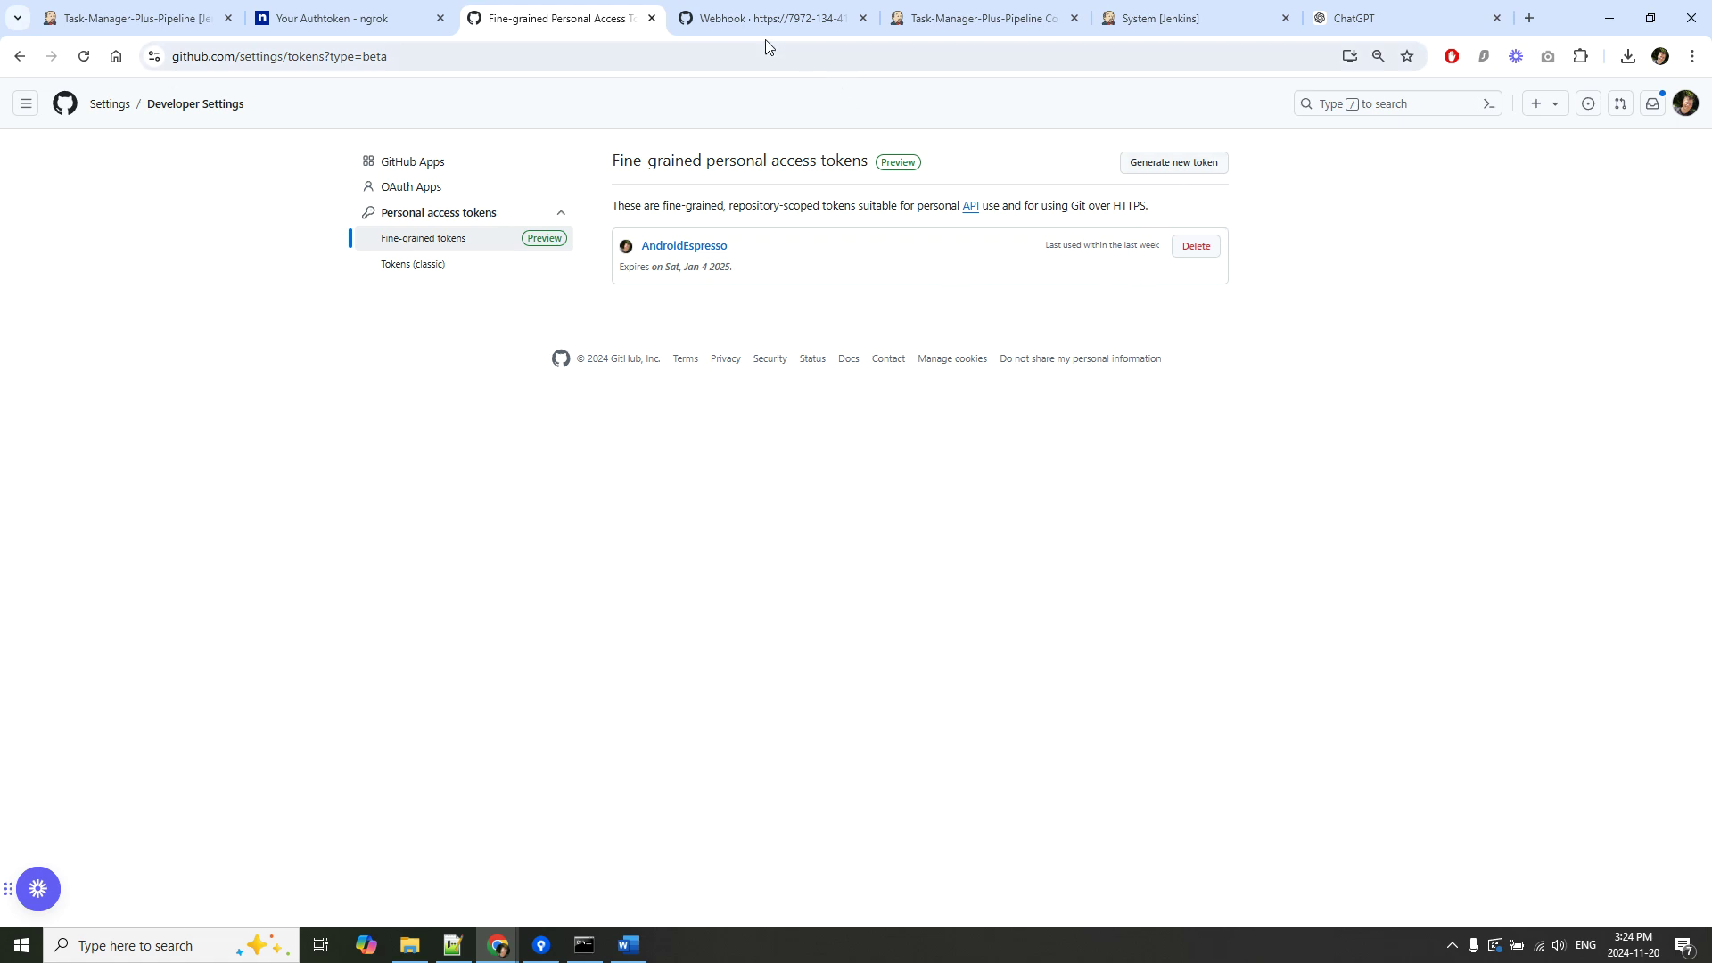
left_click(739, 16)
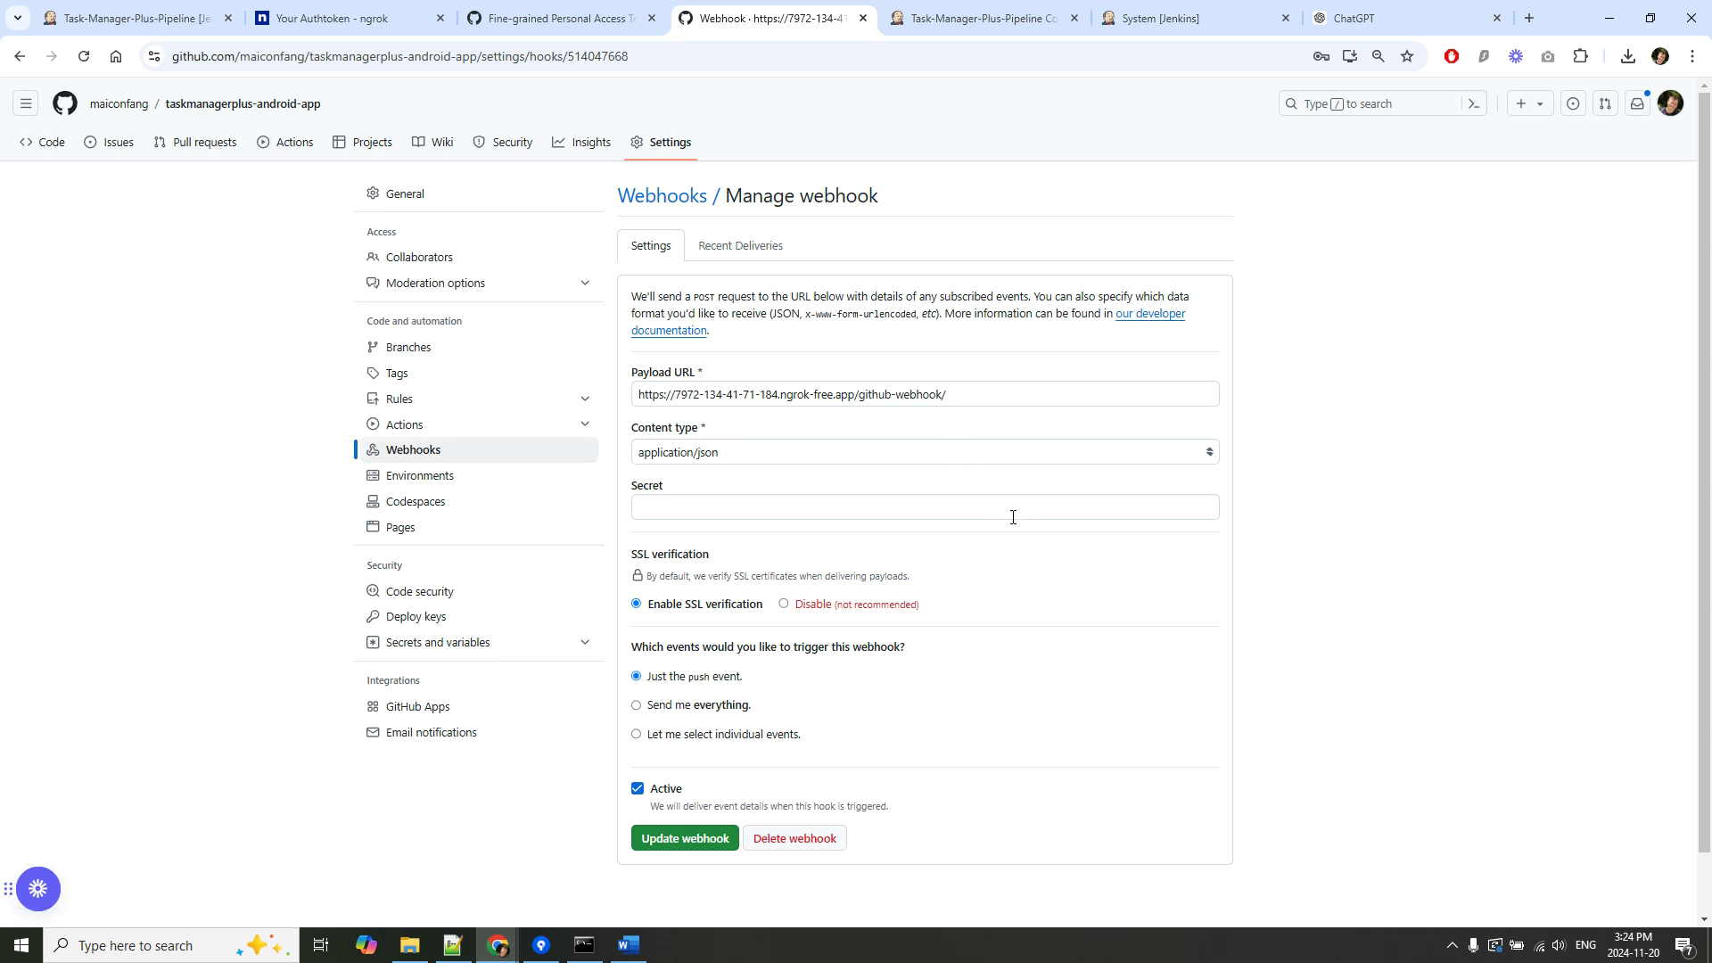
Confirm the ngrok webhook's last delivery succeeded, reopen its settings, and bring the ngrok console forward.
left_click(439, 451)
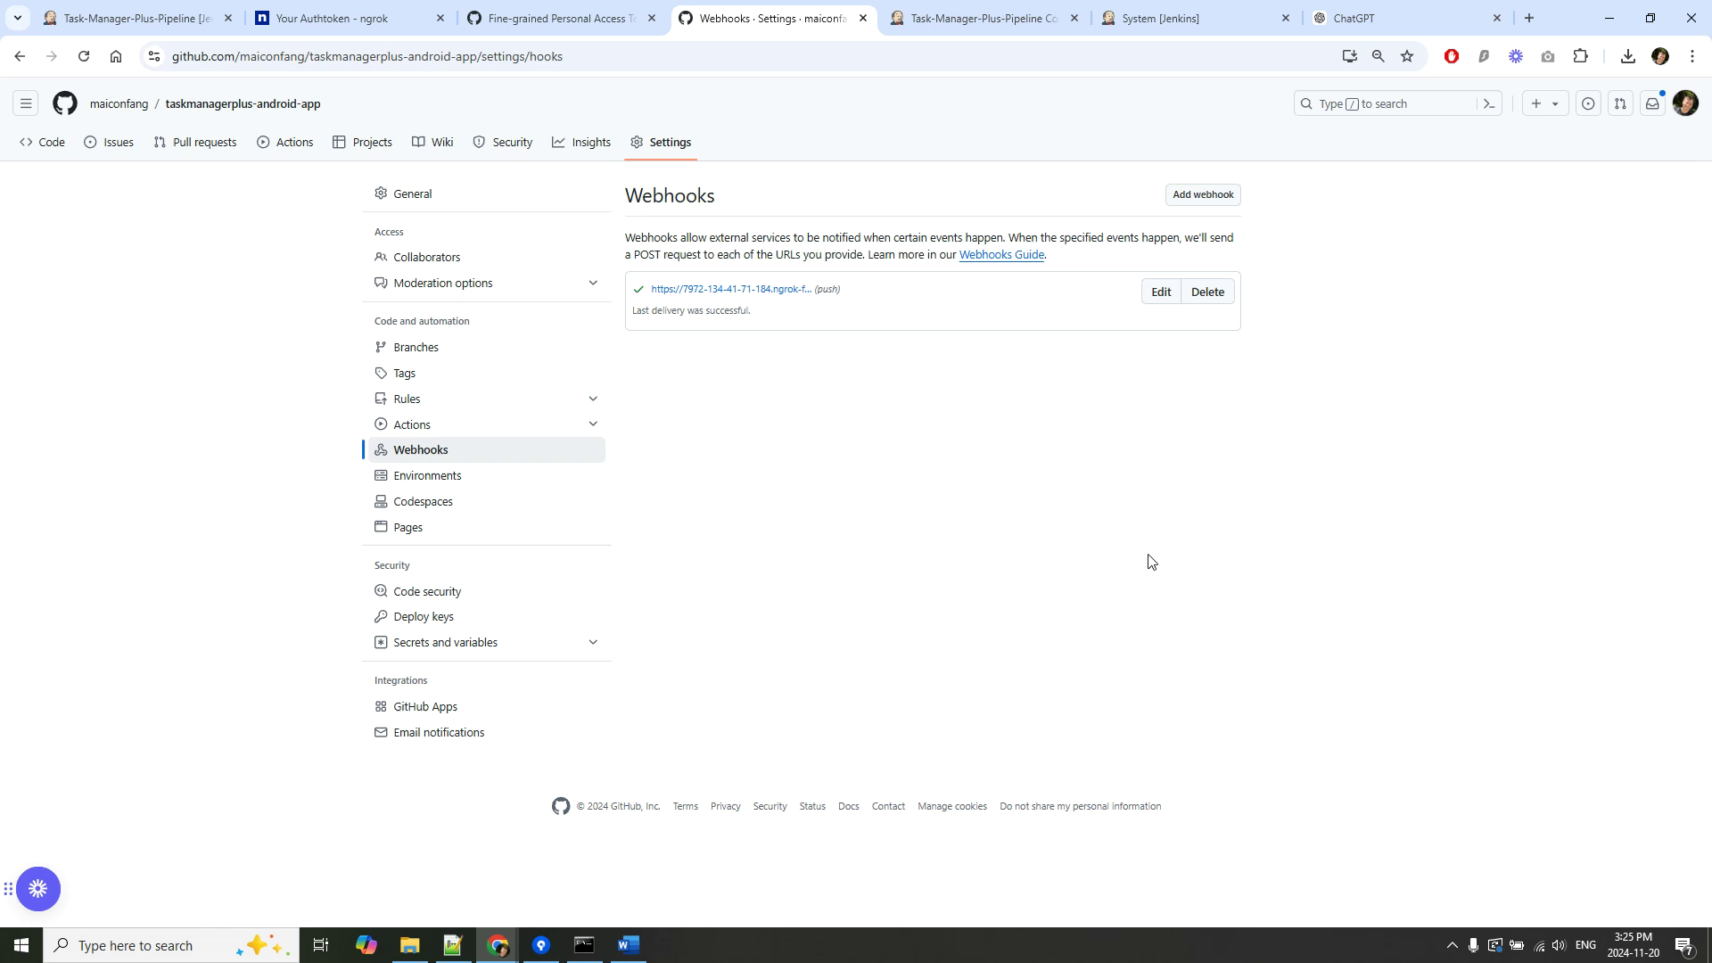
left_click(765, 295)
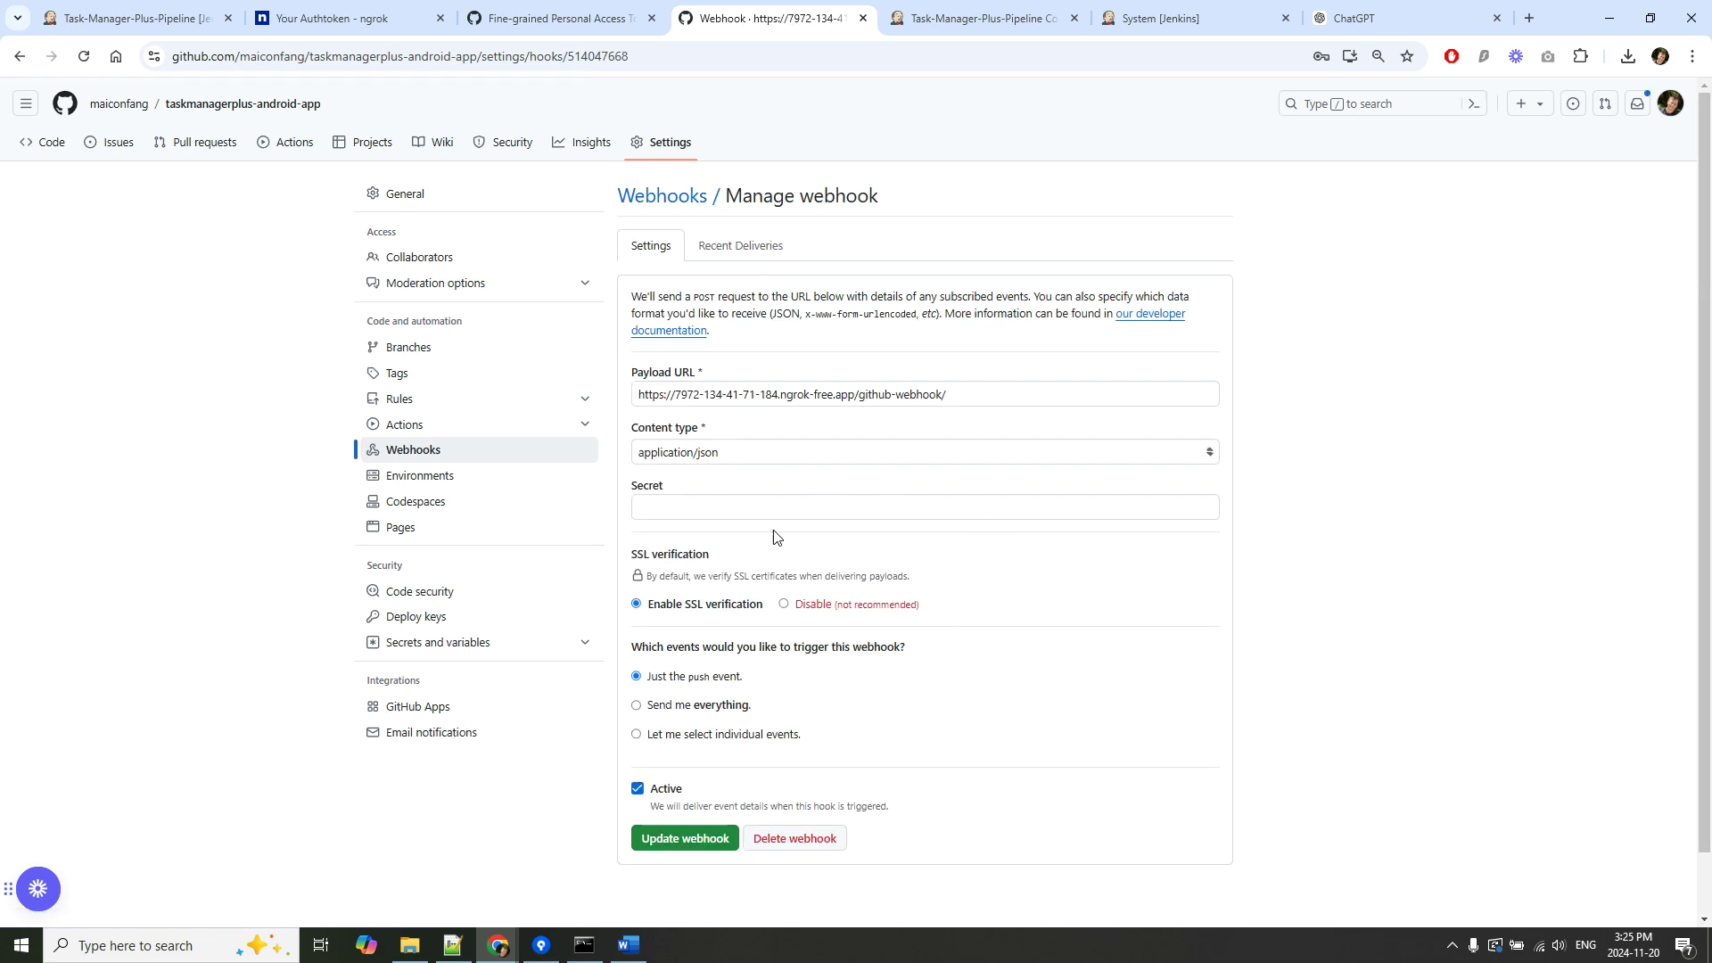
left_click(584, 945)
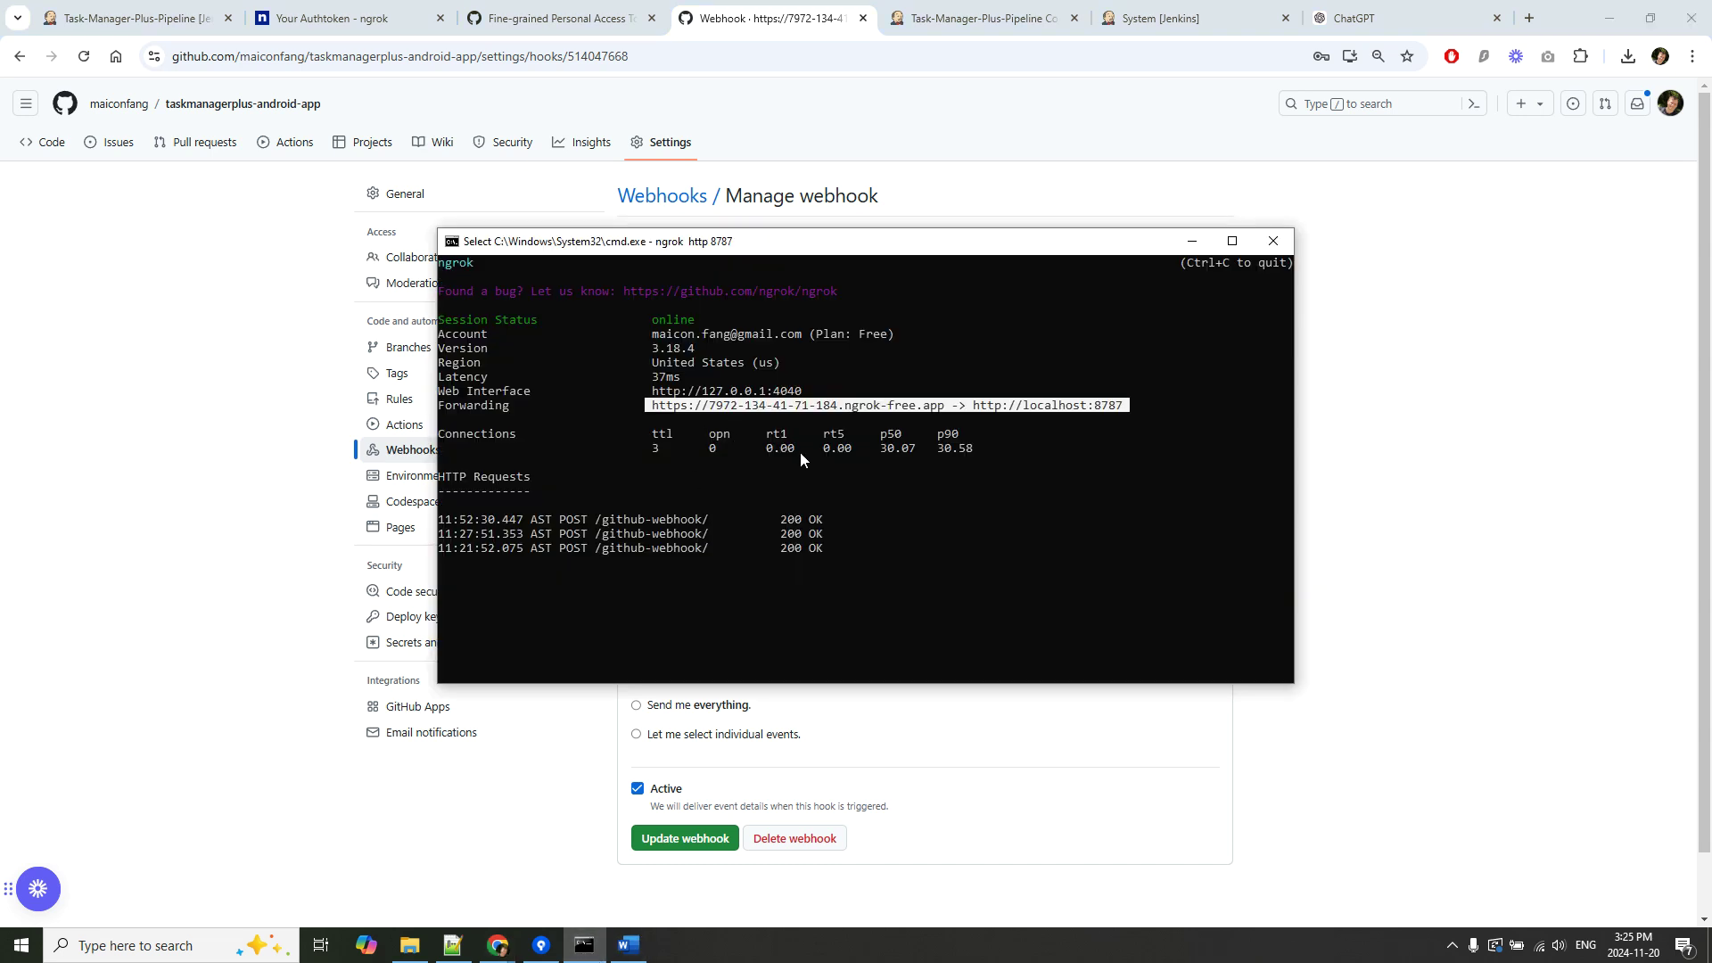
Clear the Forwarding-line selection in the ngrok console and switch back to Chrome with Alt+Tab.
left_click(835, 412)
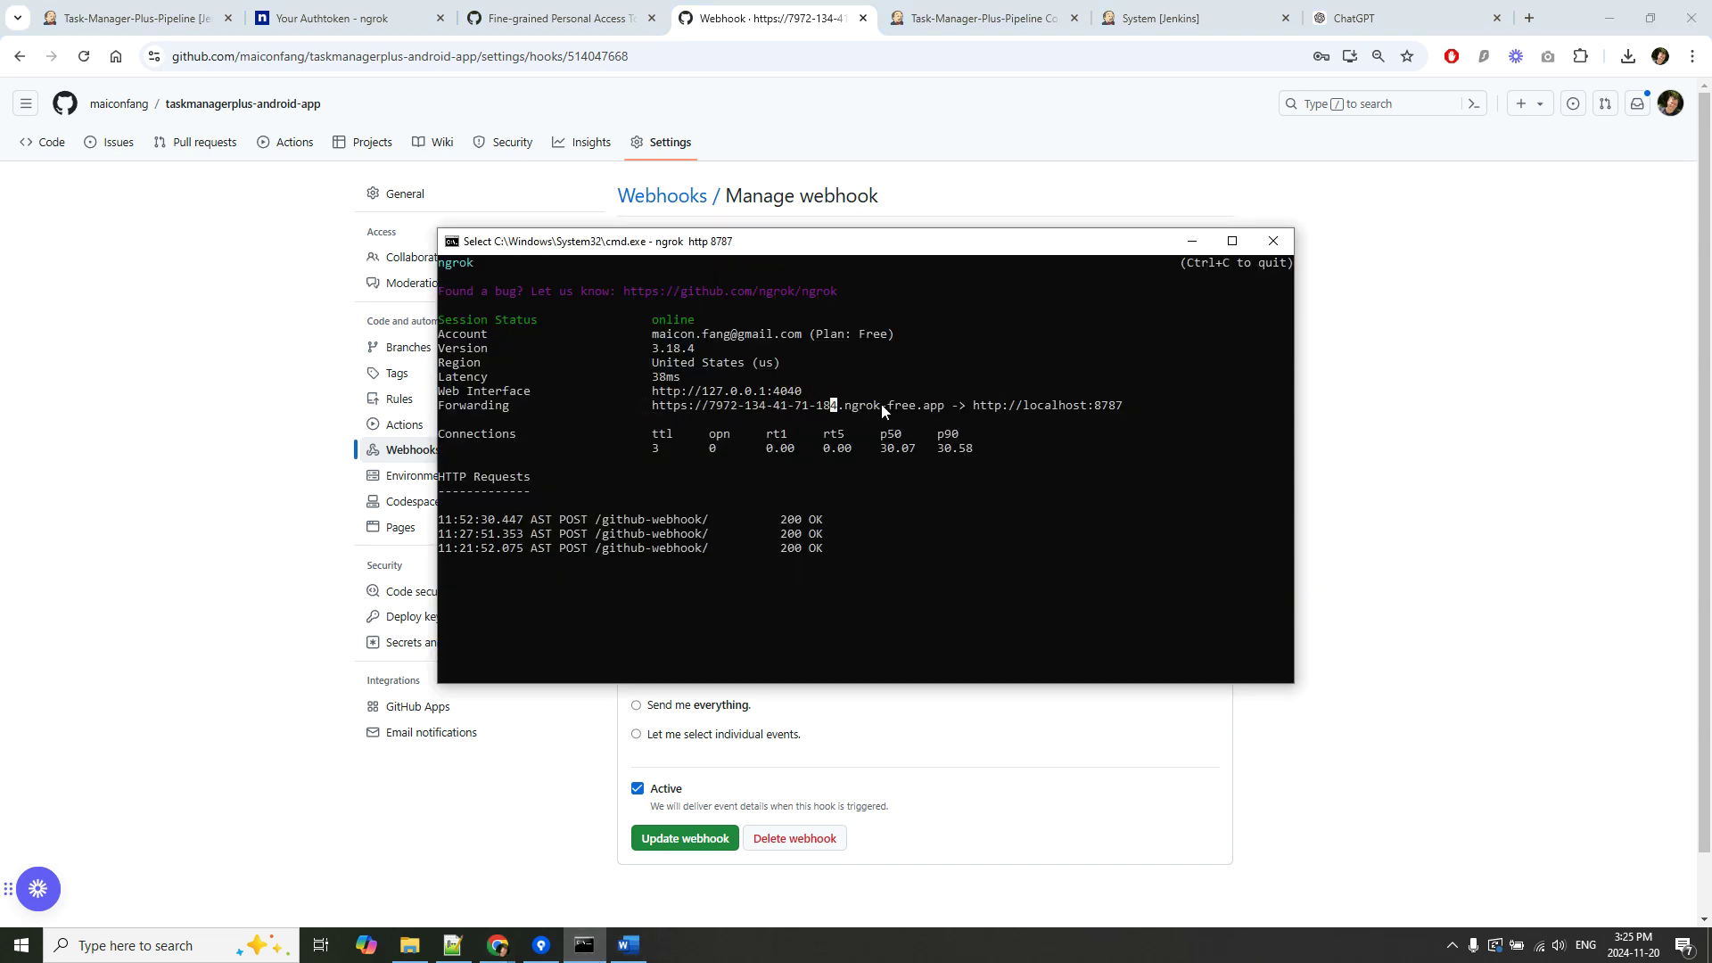
key("alt+Tab")
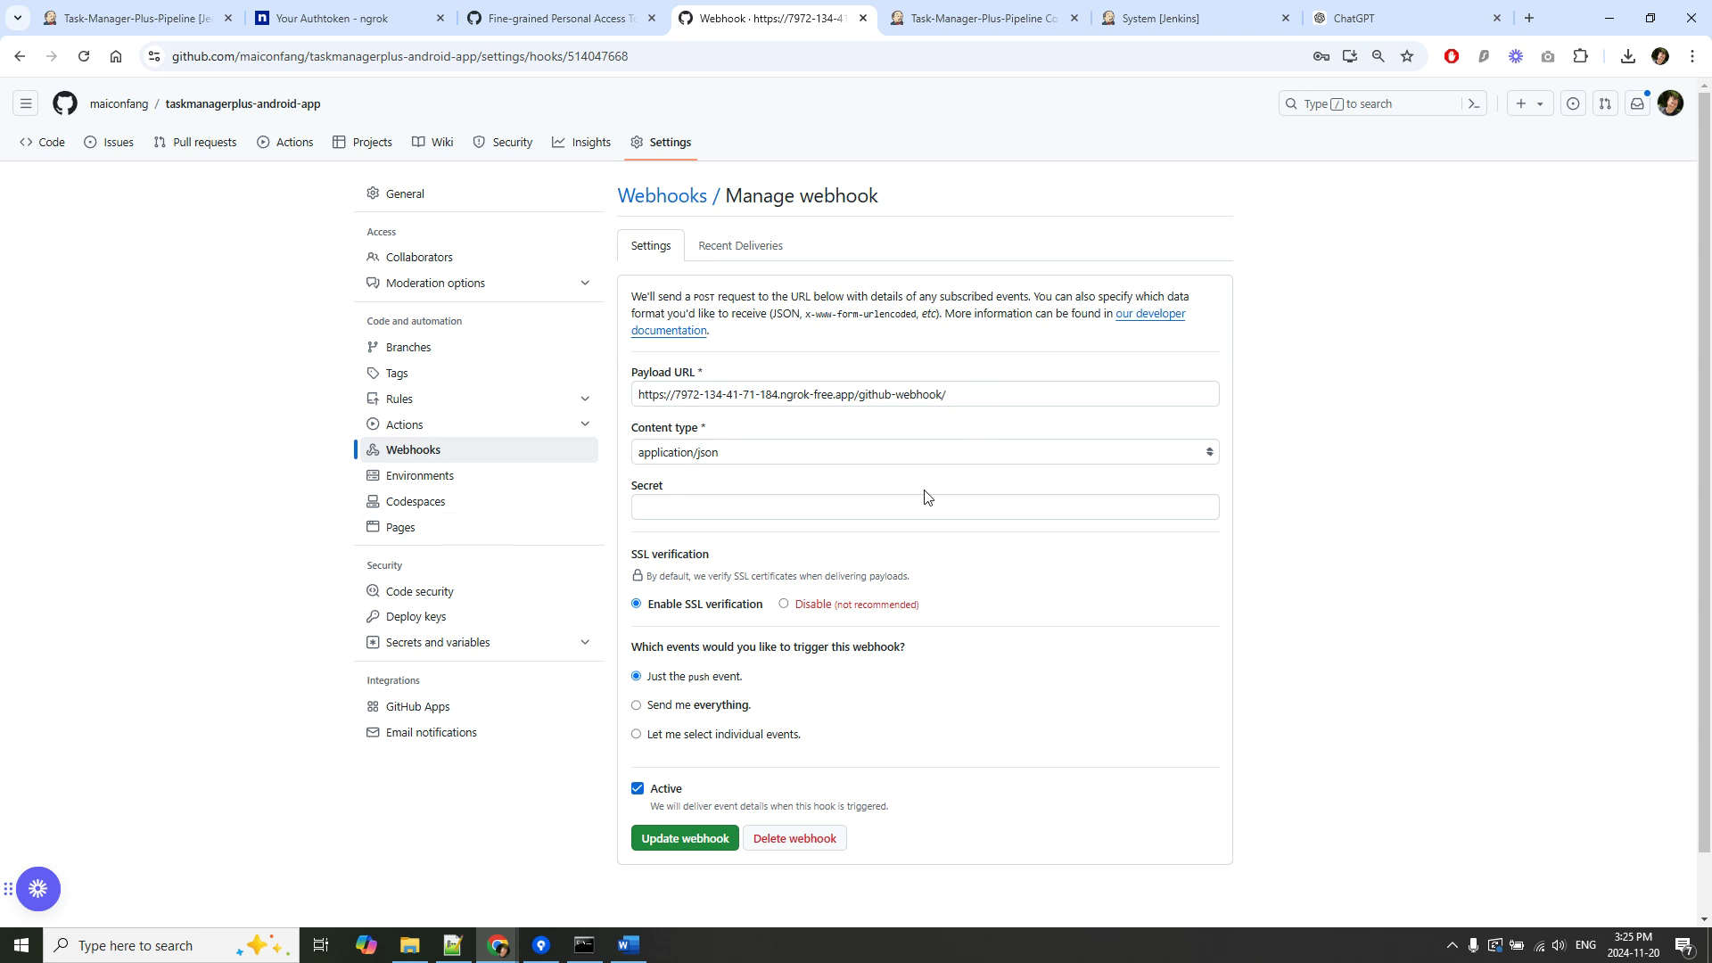
Scroll through the pipeline configuration to check the GitHub hook trigger under Build Triggers.
left_click(938, 12)
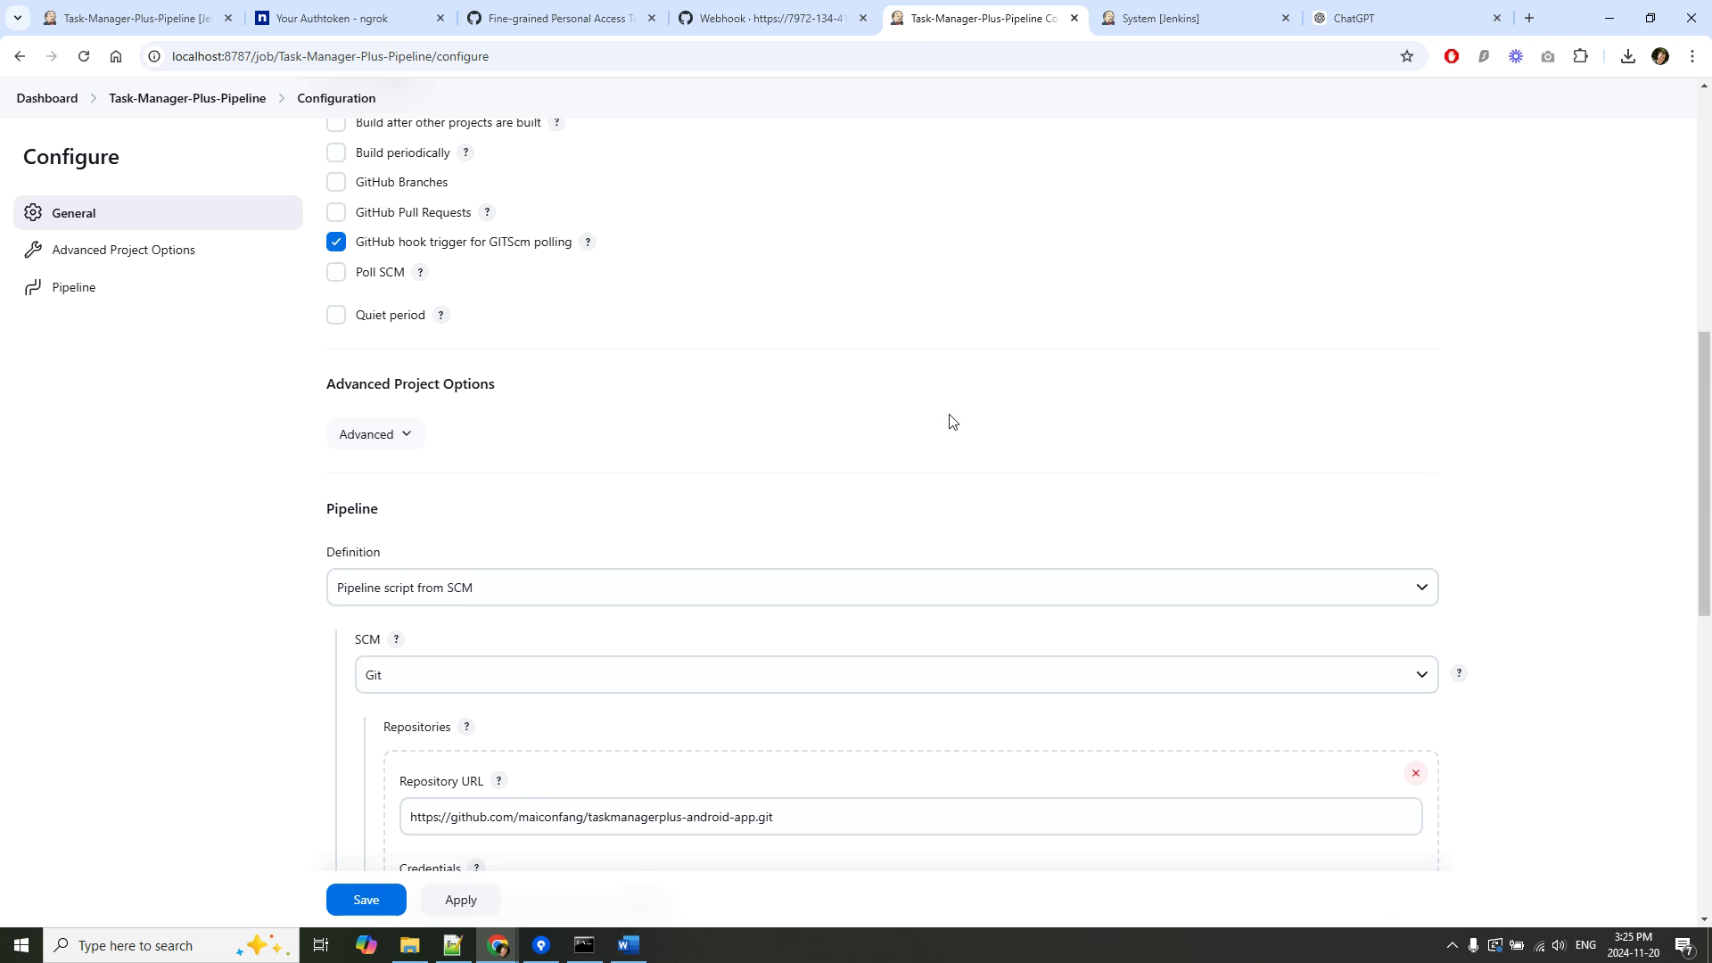
scroll(947, 469, "up", 4)
scroll(959, 559, "up", 4)
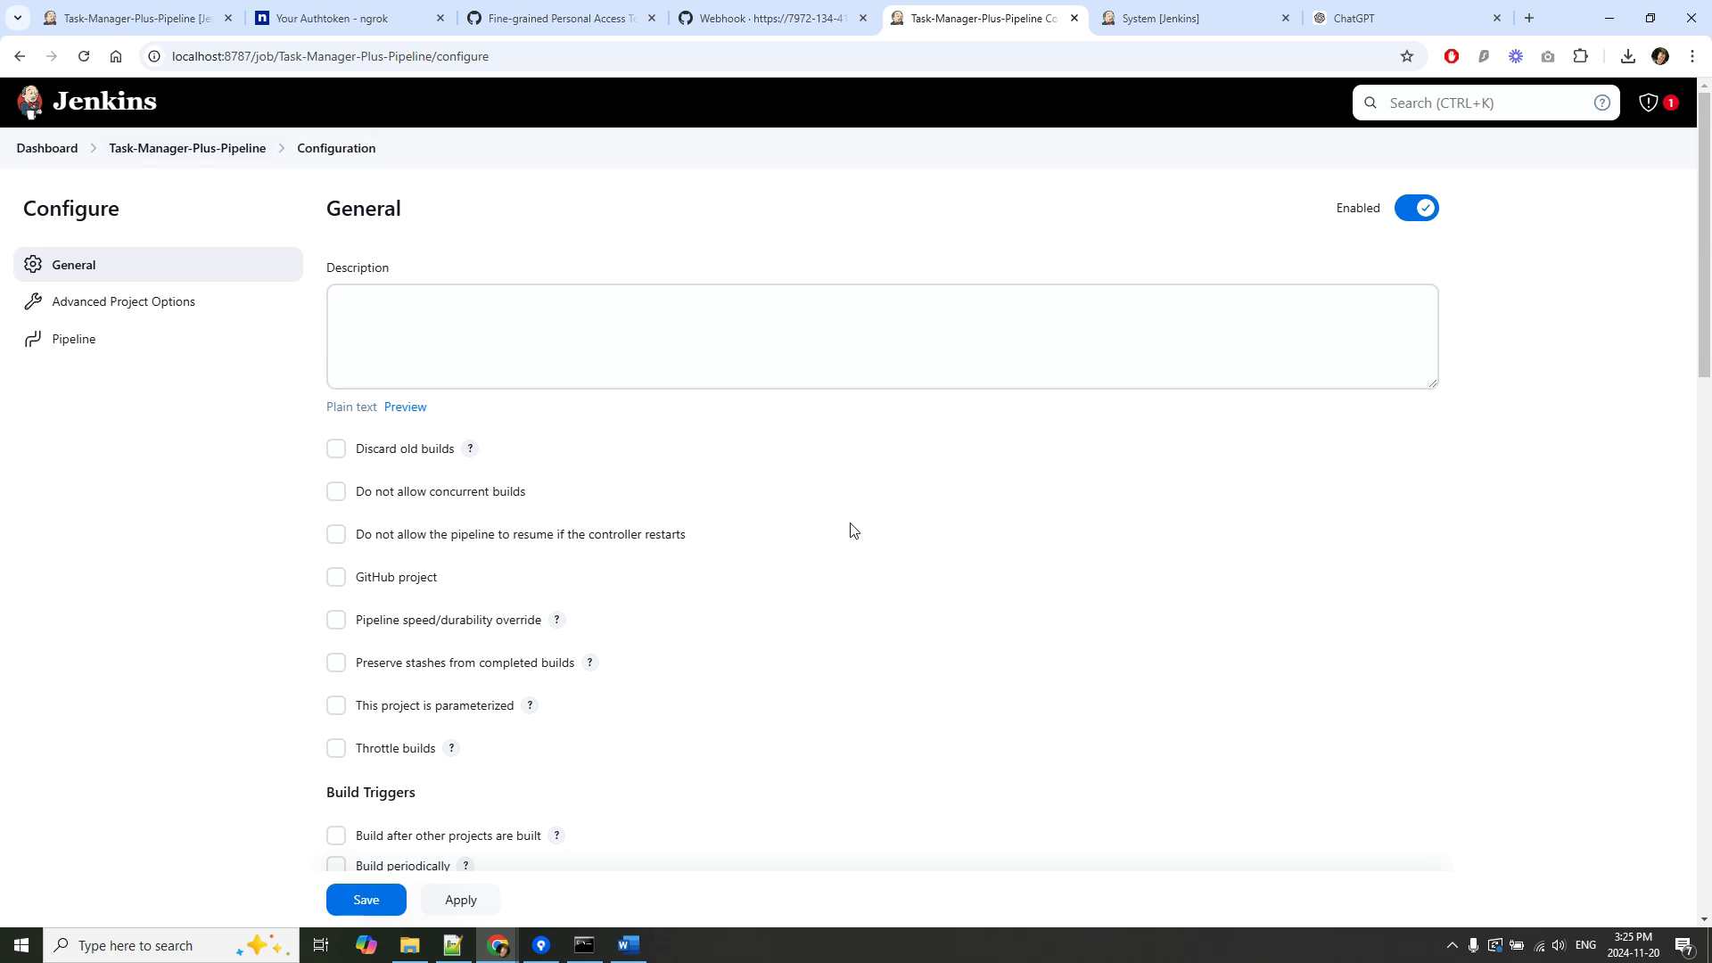
scroll(879, 642, "down", 5)
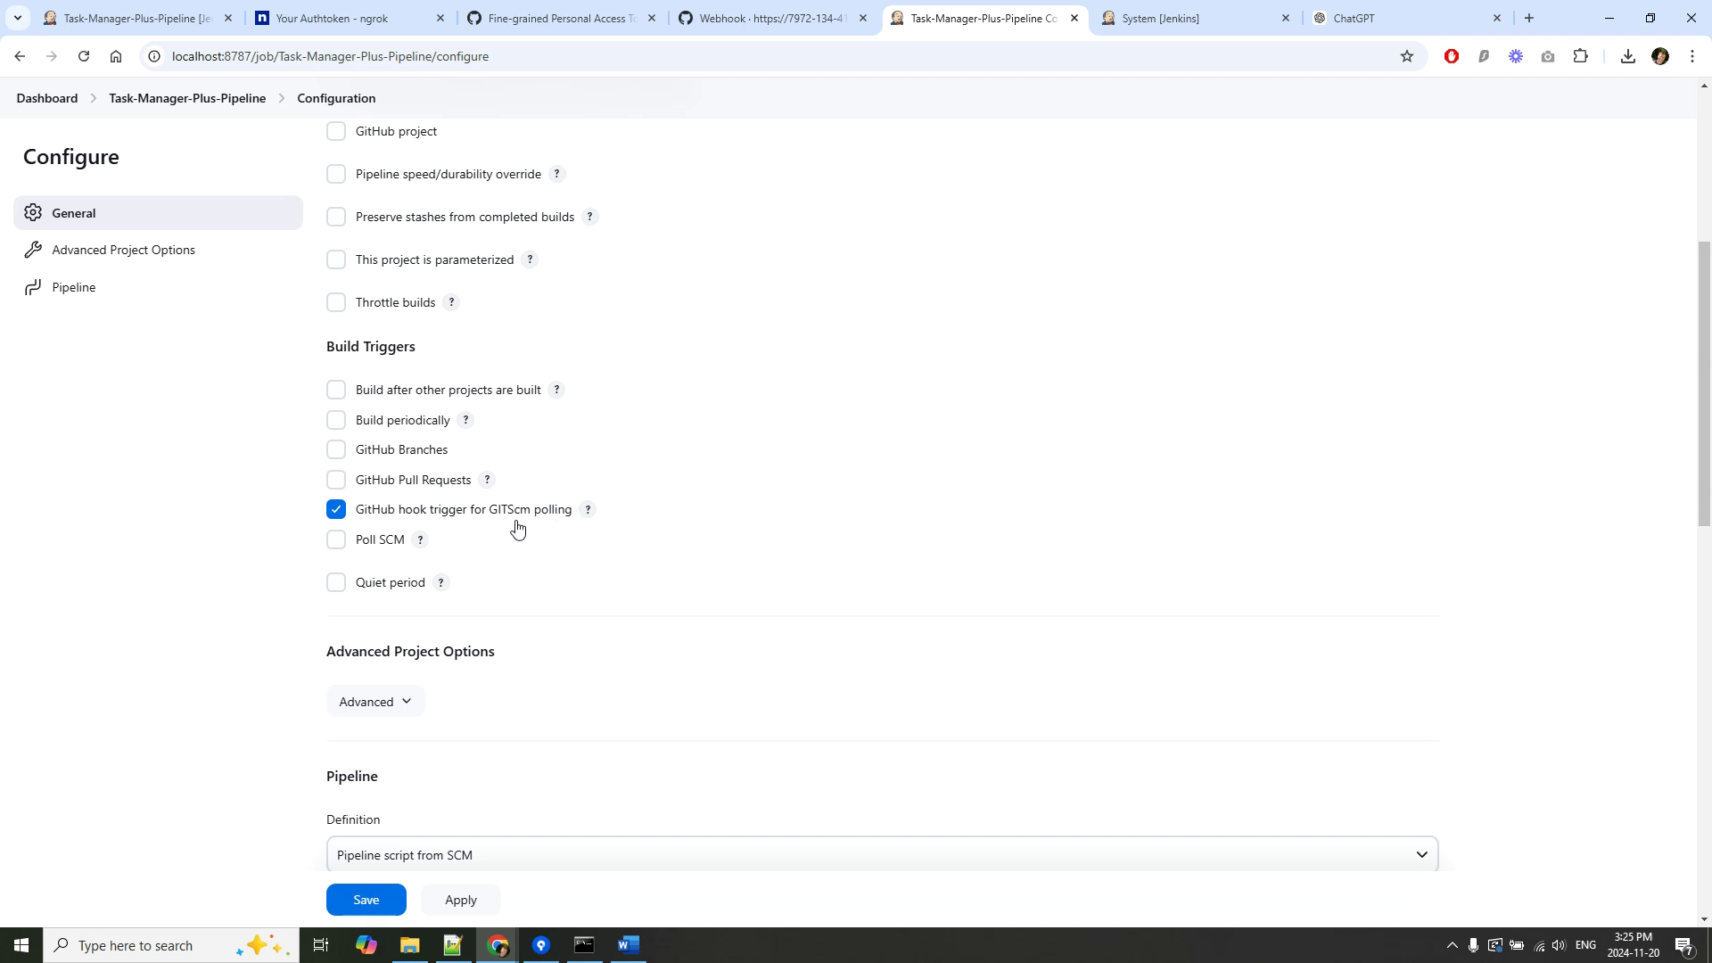
scroll(663, 576, "down", 2)
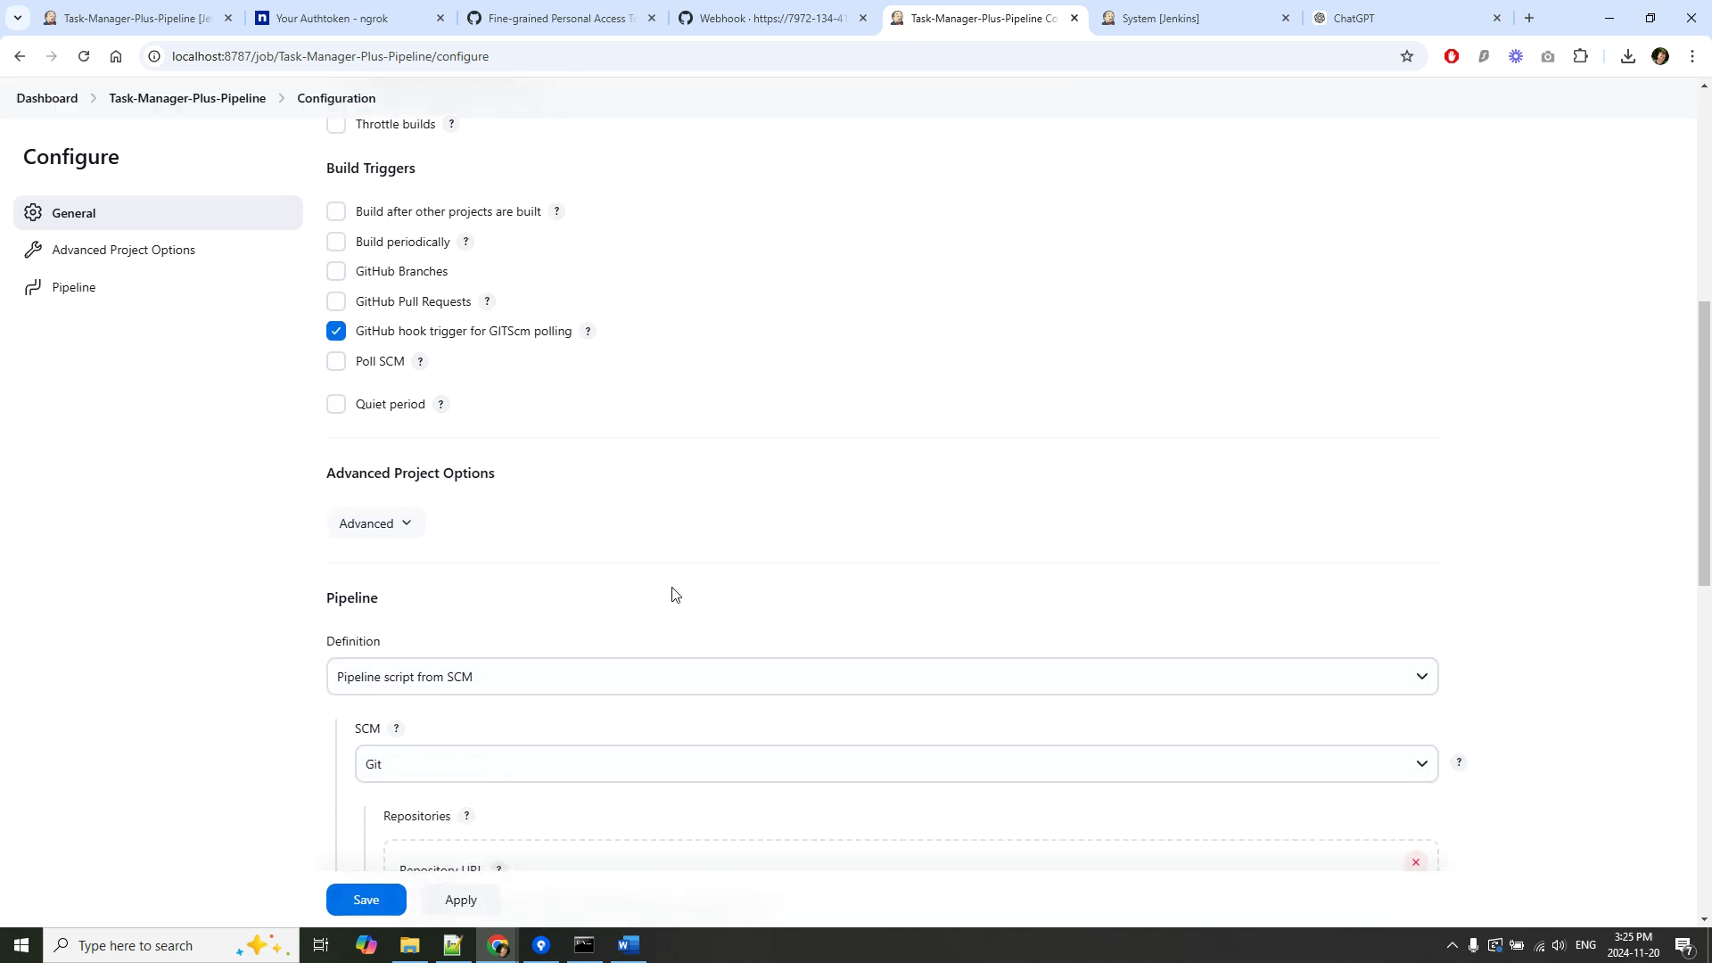
scroll(787, 623, "down", 6)
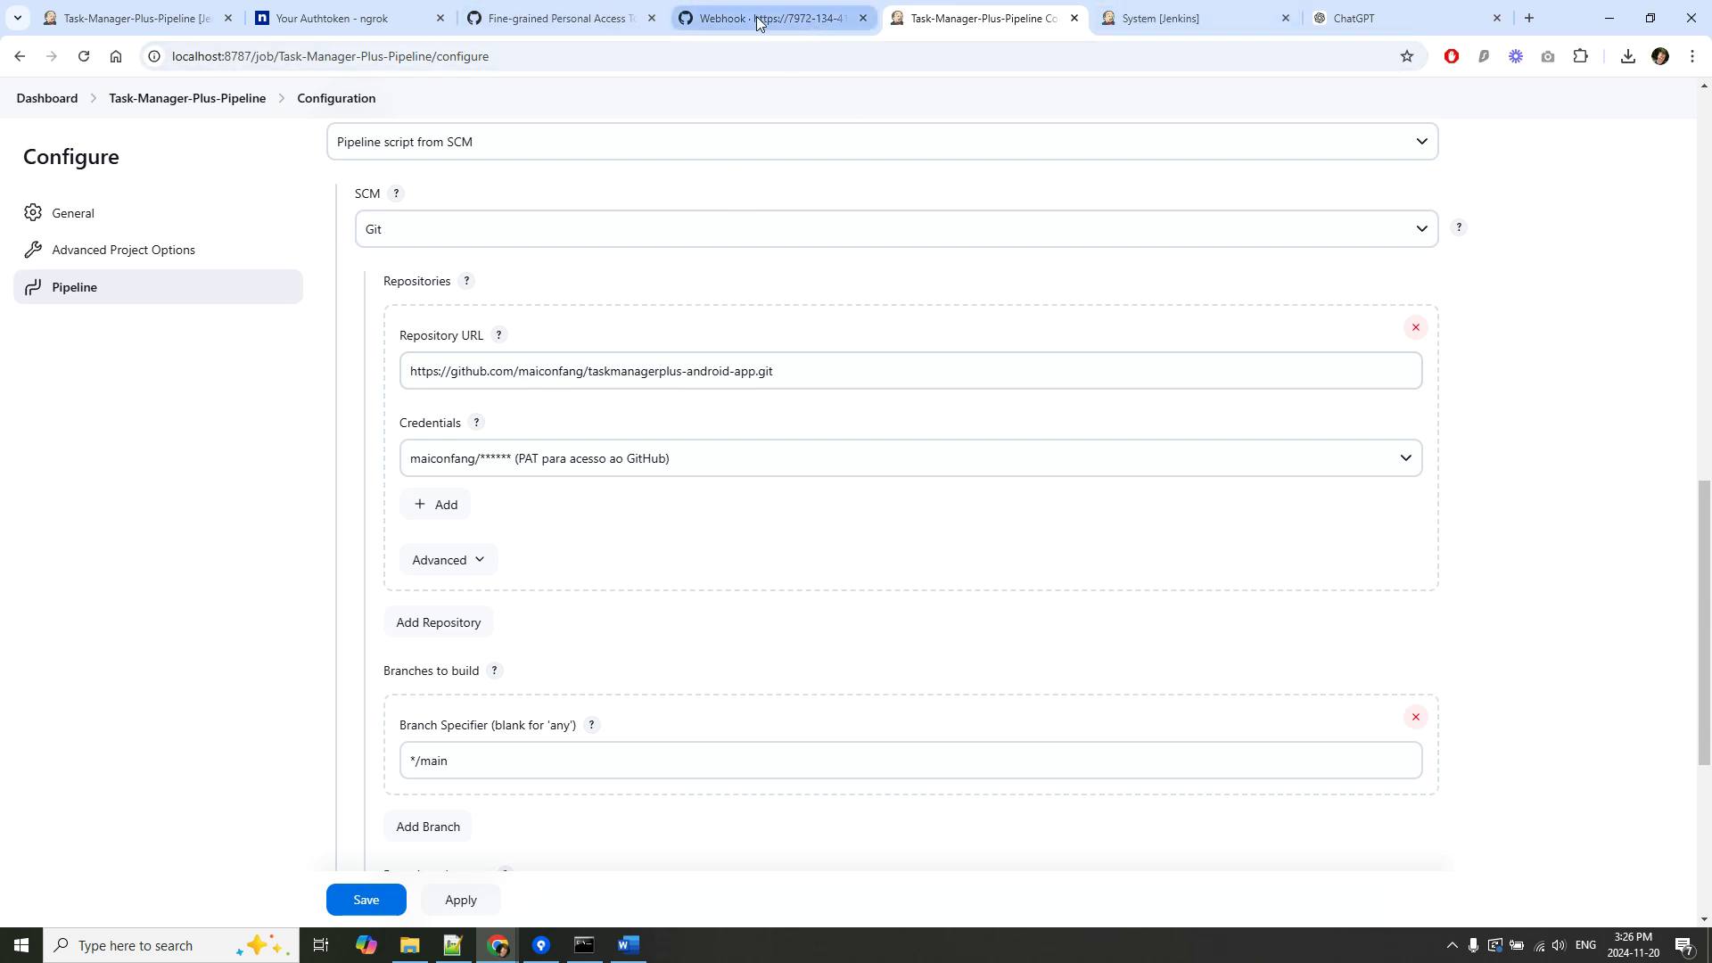
Cross-check the webhook and stage view, review the Pipeline SCM settings, then open System credentials.
left_click(756, 17)
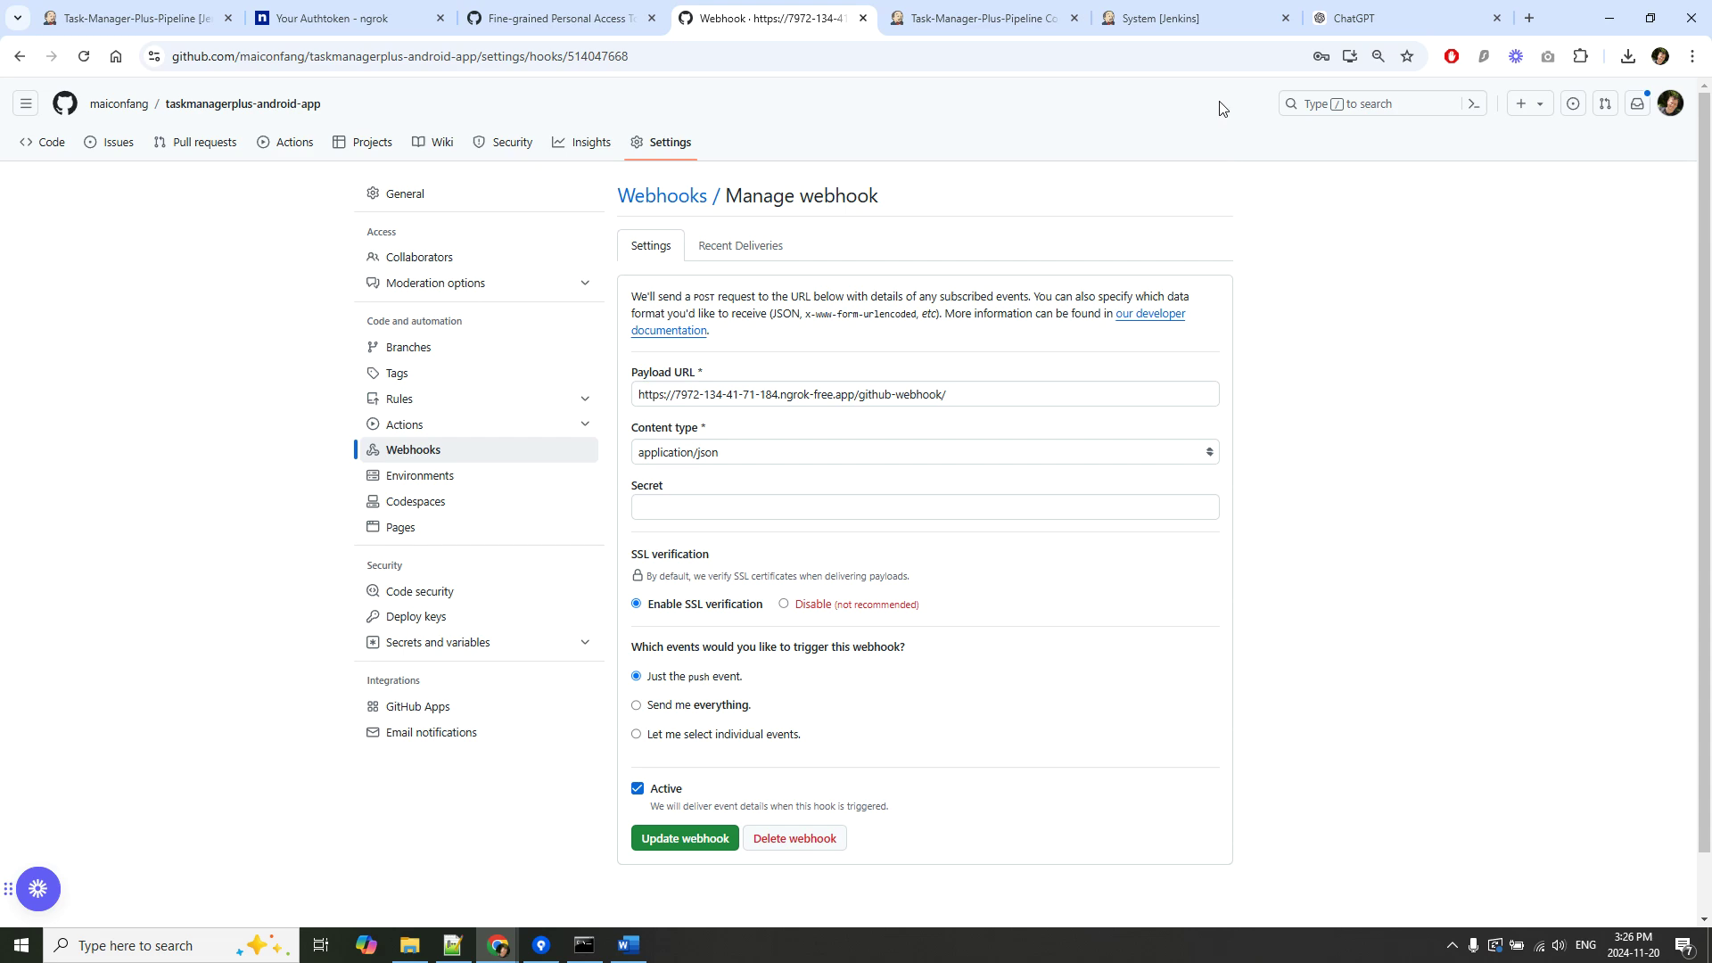
left_click(157, 16)
left_click(963, 14)
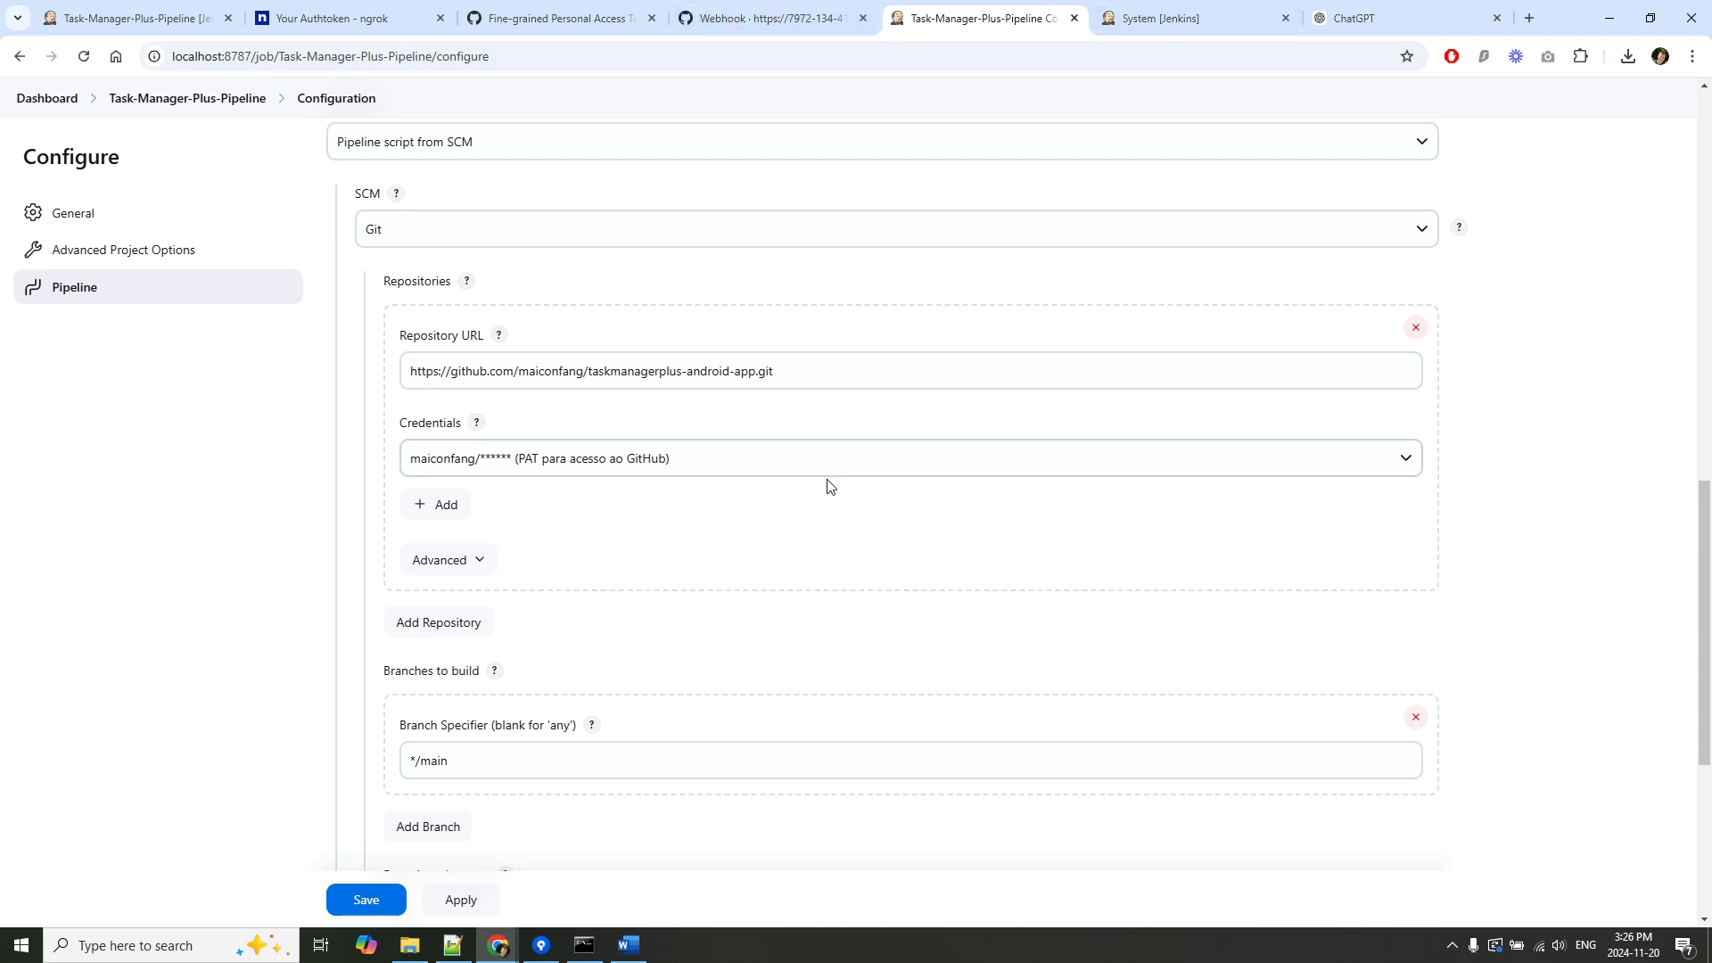
scroll(875, 585, "down", 4)
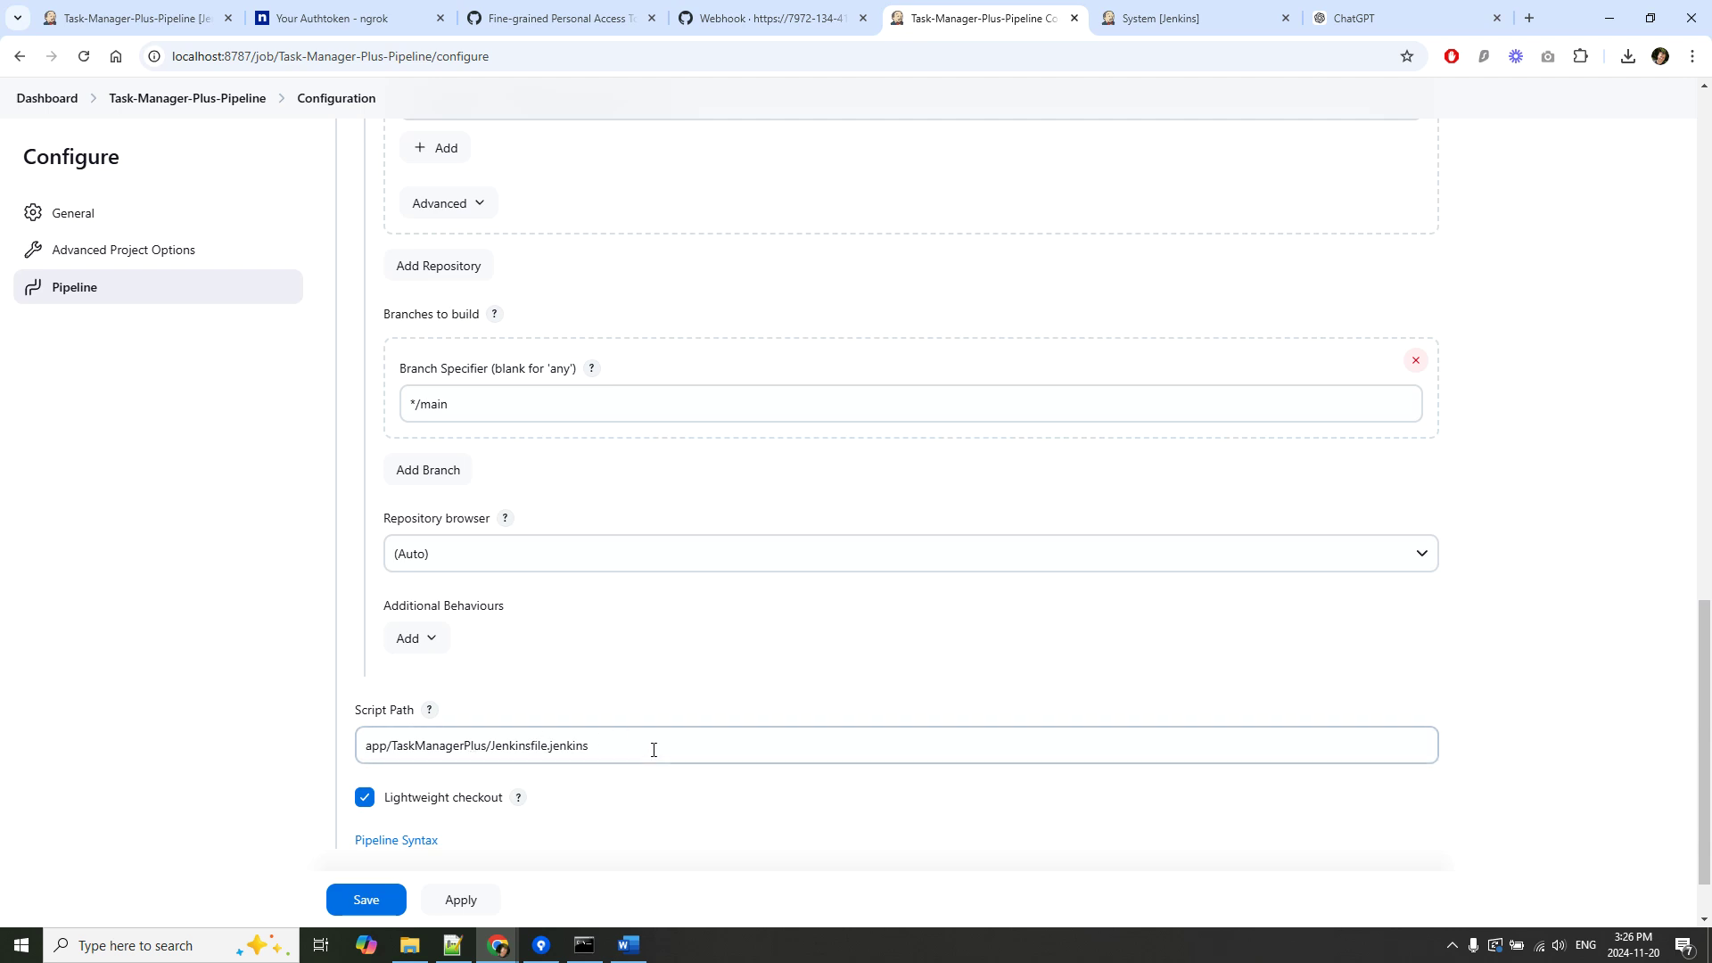
scroll(657, 753, "down", 1)
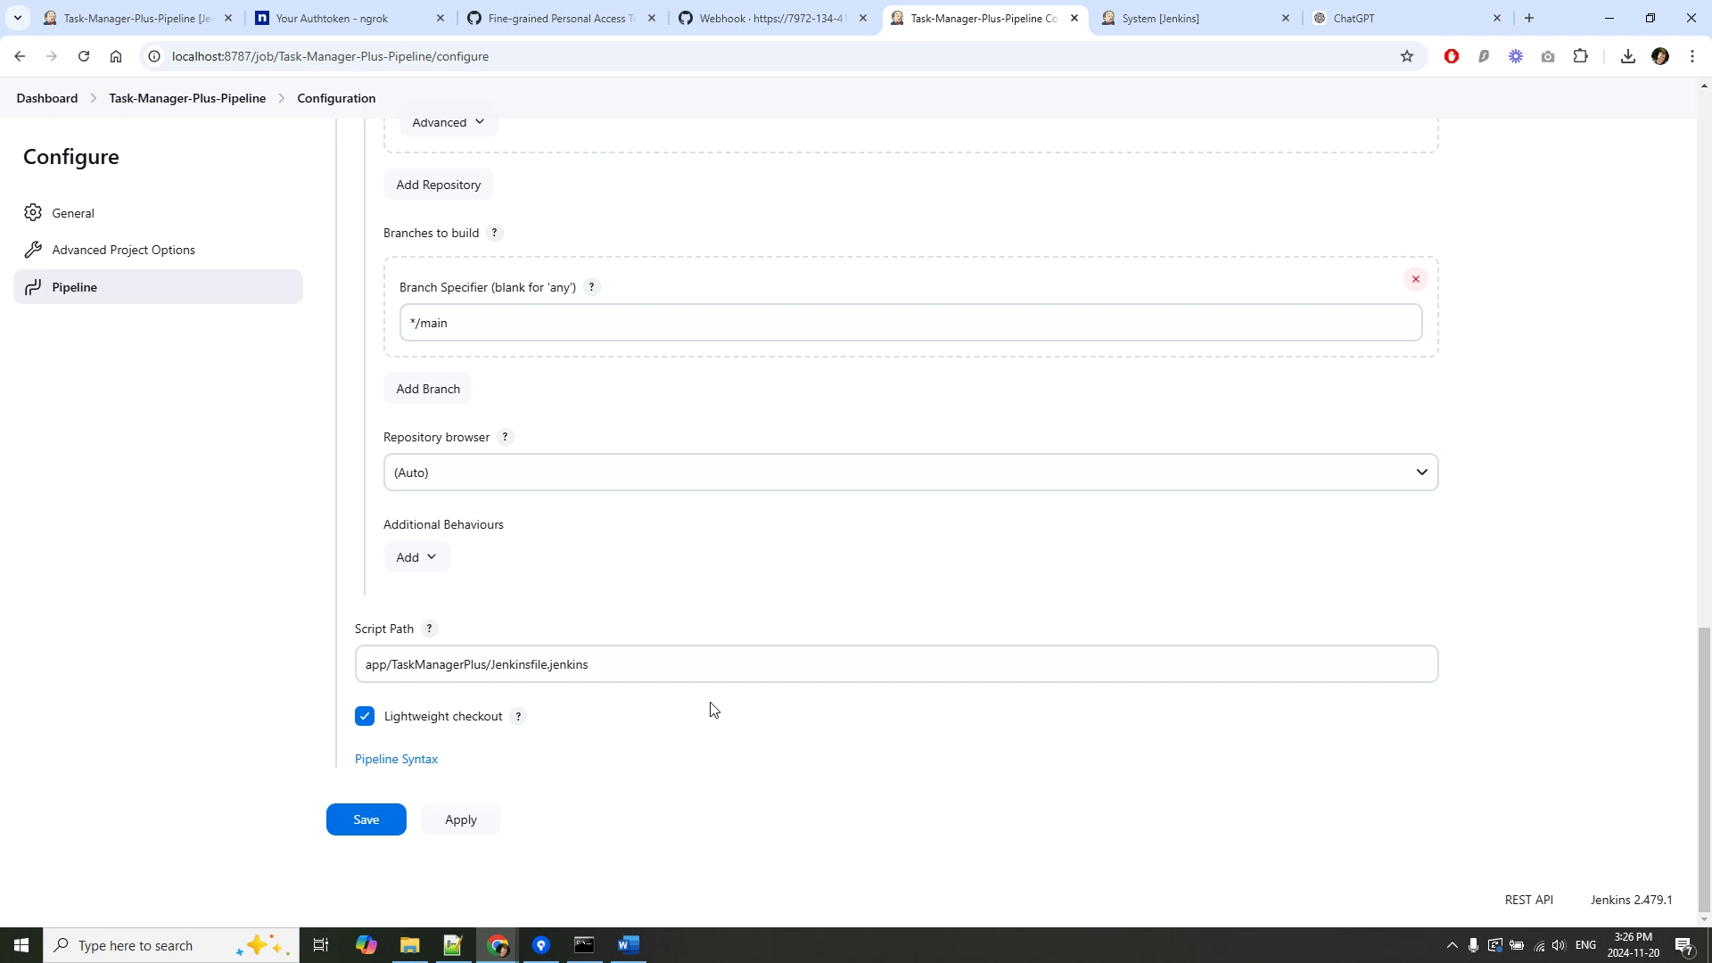
left_click(1134, 21)
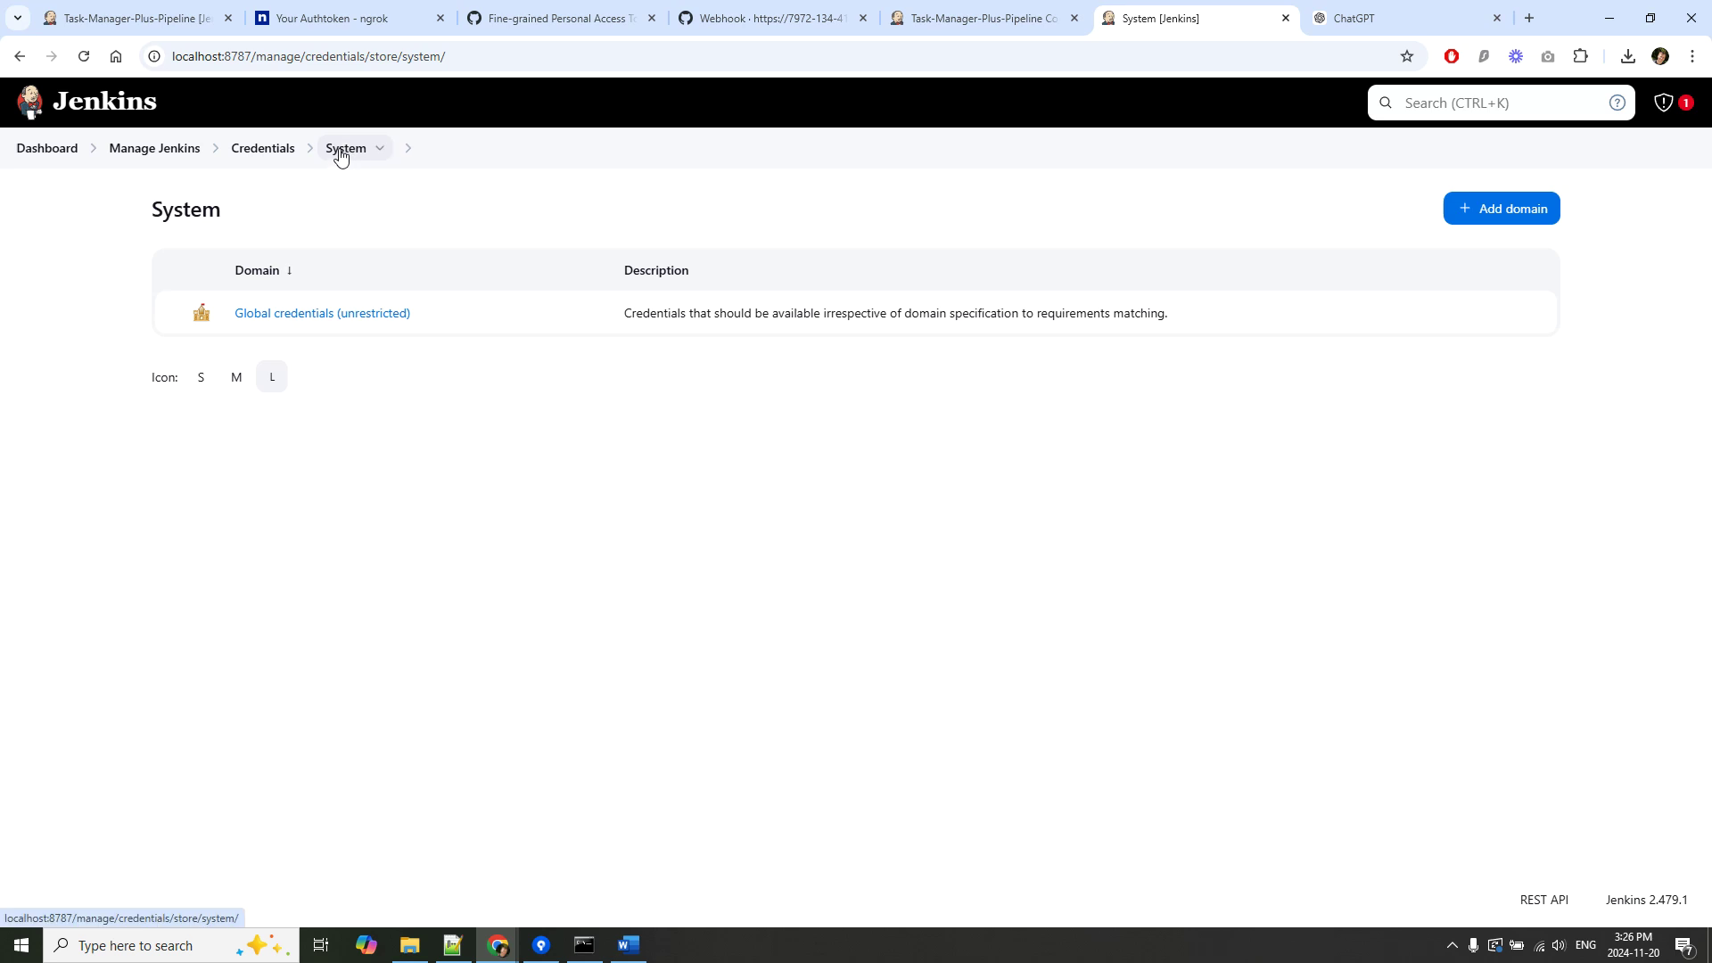
Add a new credential in Global credentials (unrestricted) and set its kind to Secret text.
left_click(252, 152)
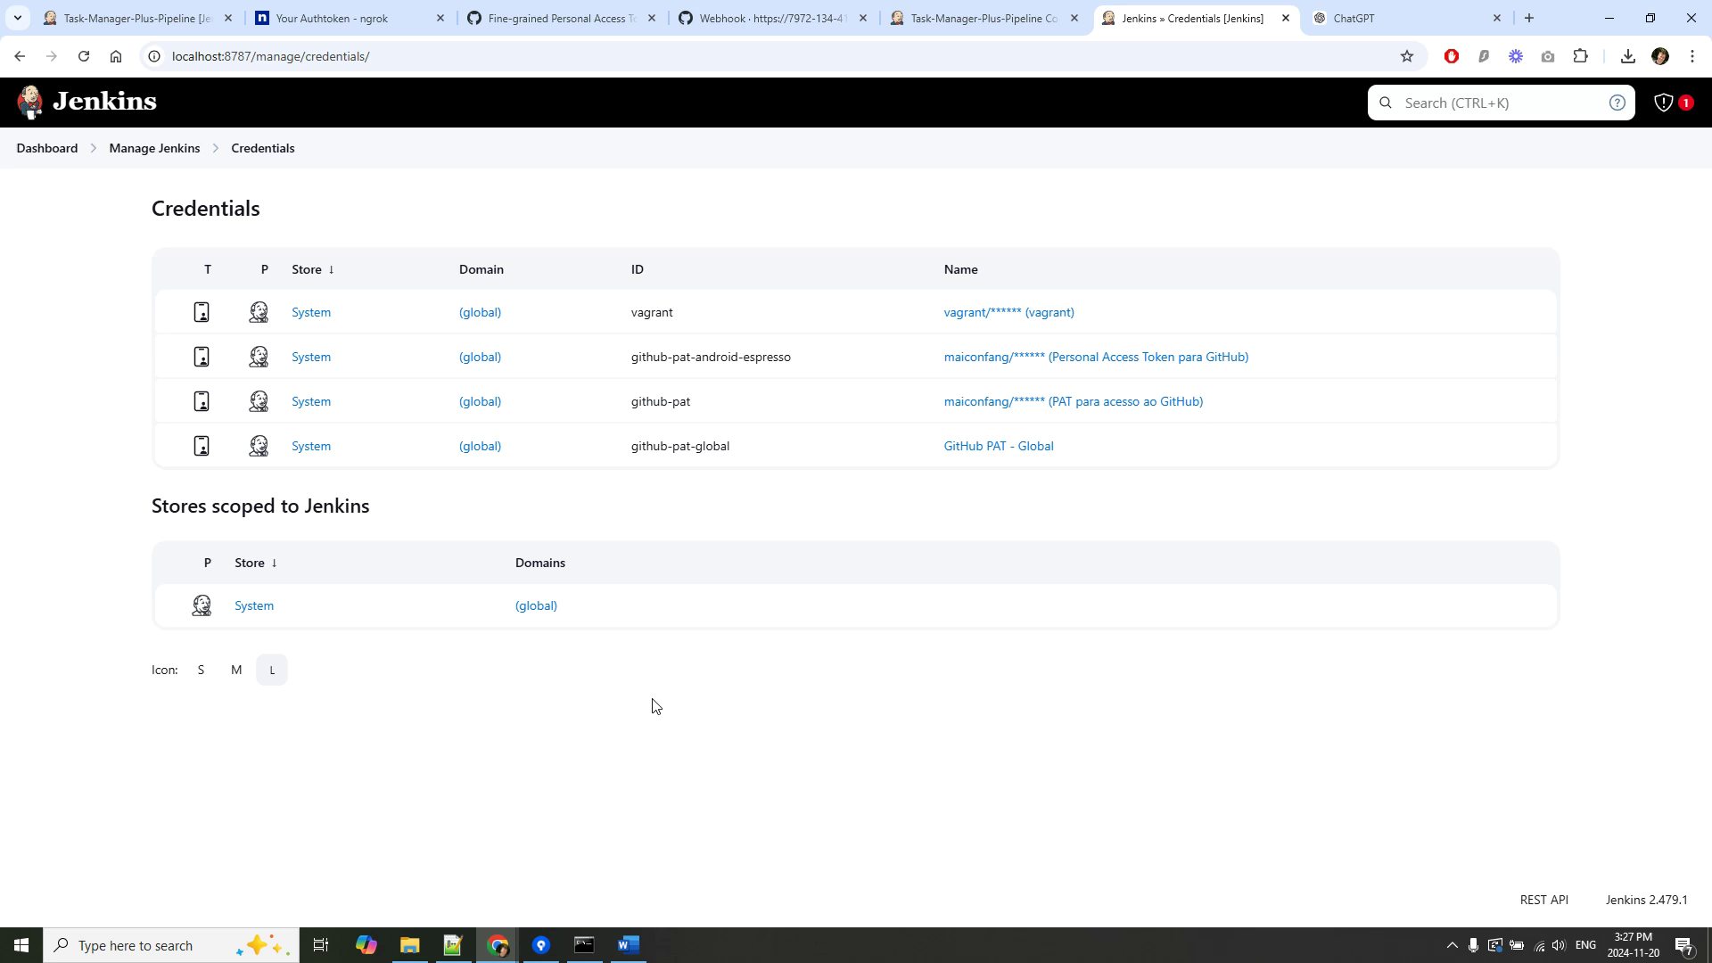
left_click(533, 615)
left_click(1505, 214)
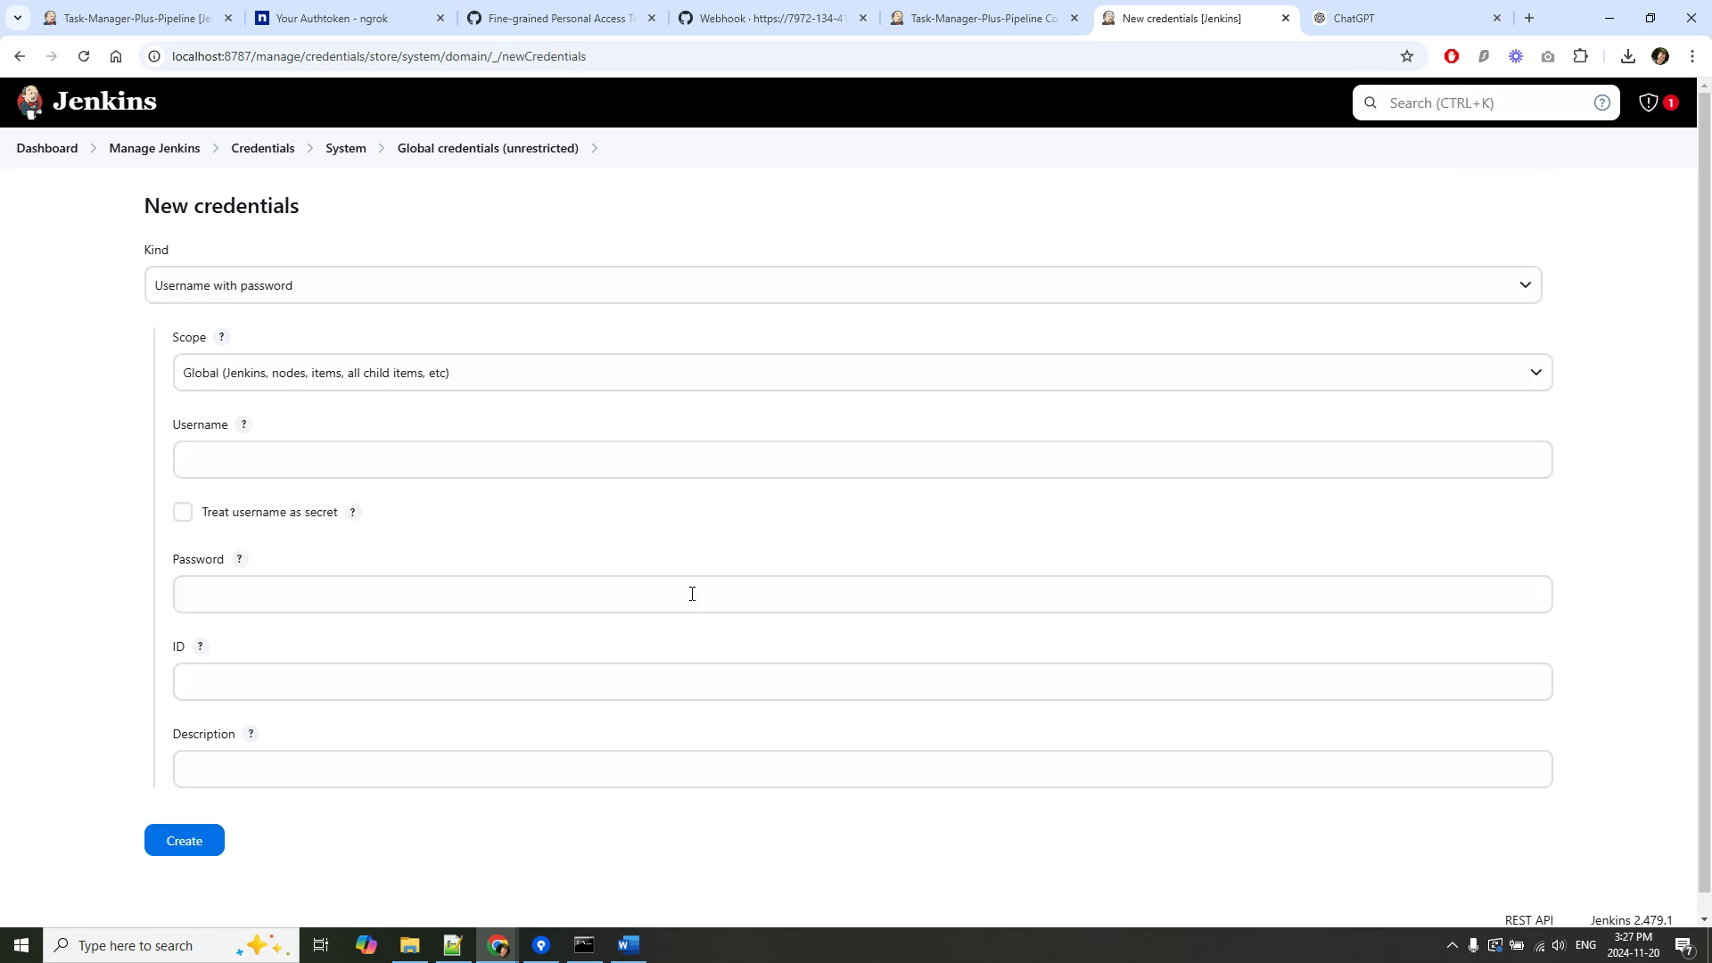
left_click(312, 281)
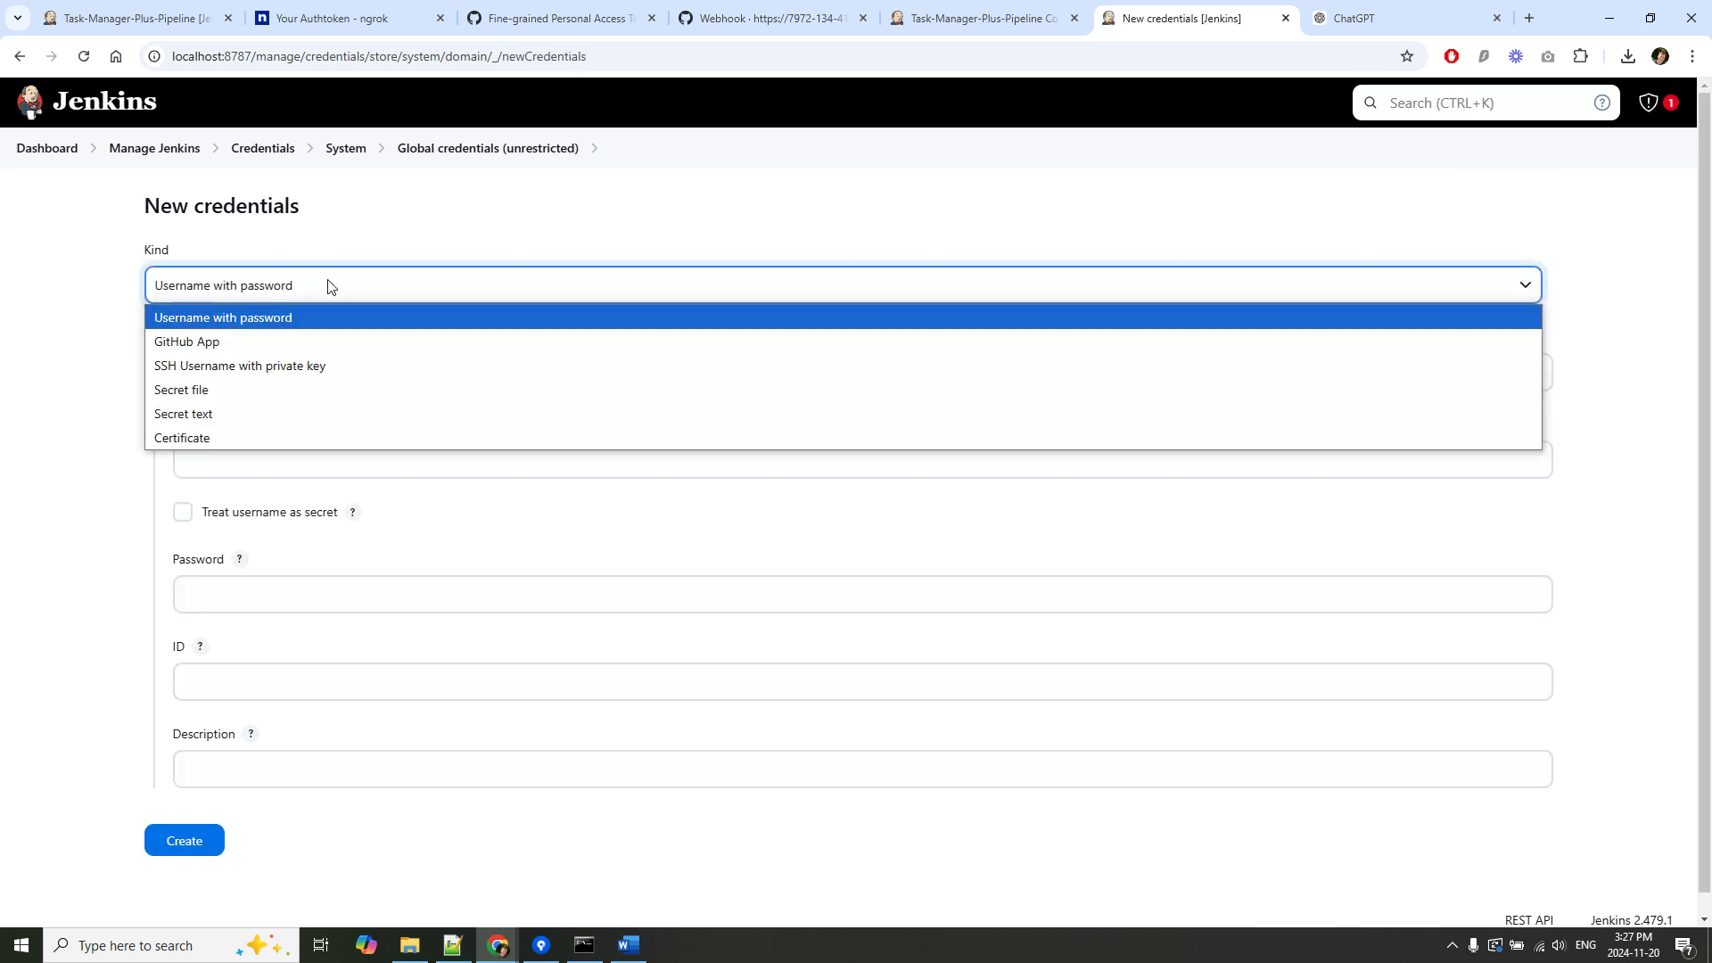
left_click(294, 409)
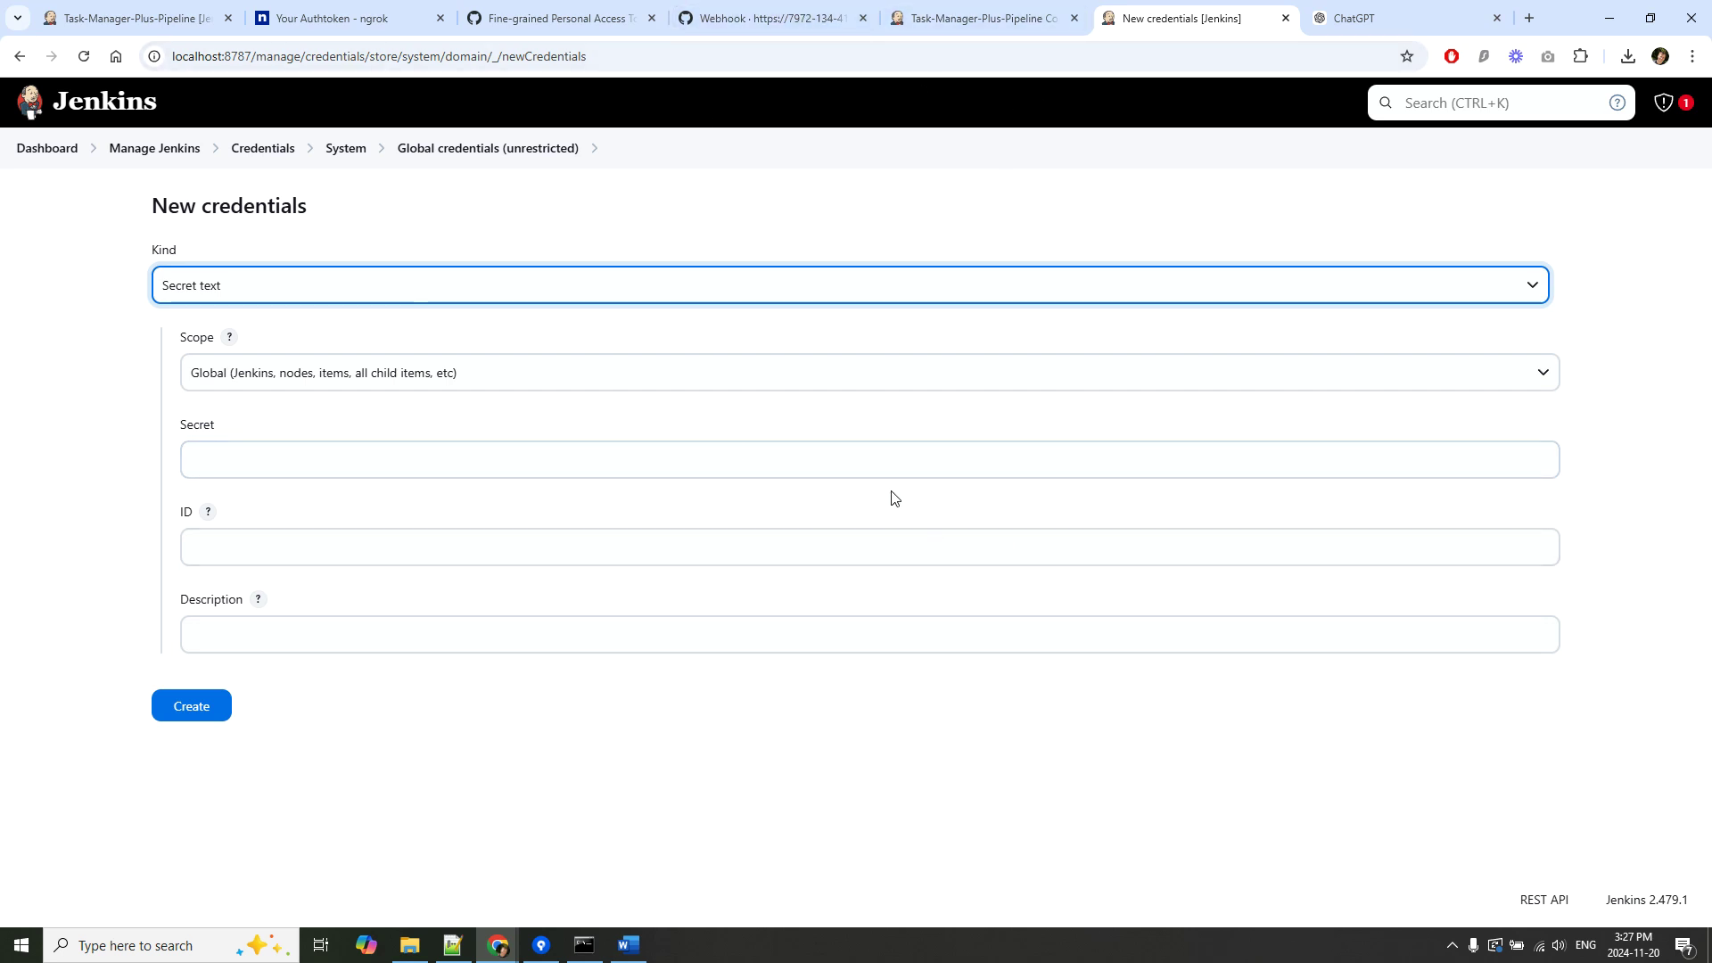
Check the pipeline's Git repository uses the GitHub PAT credential and branch */main, then return to the credentials form.
left_click(114, 11)
left_click(945, 17)
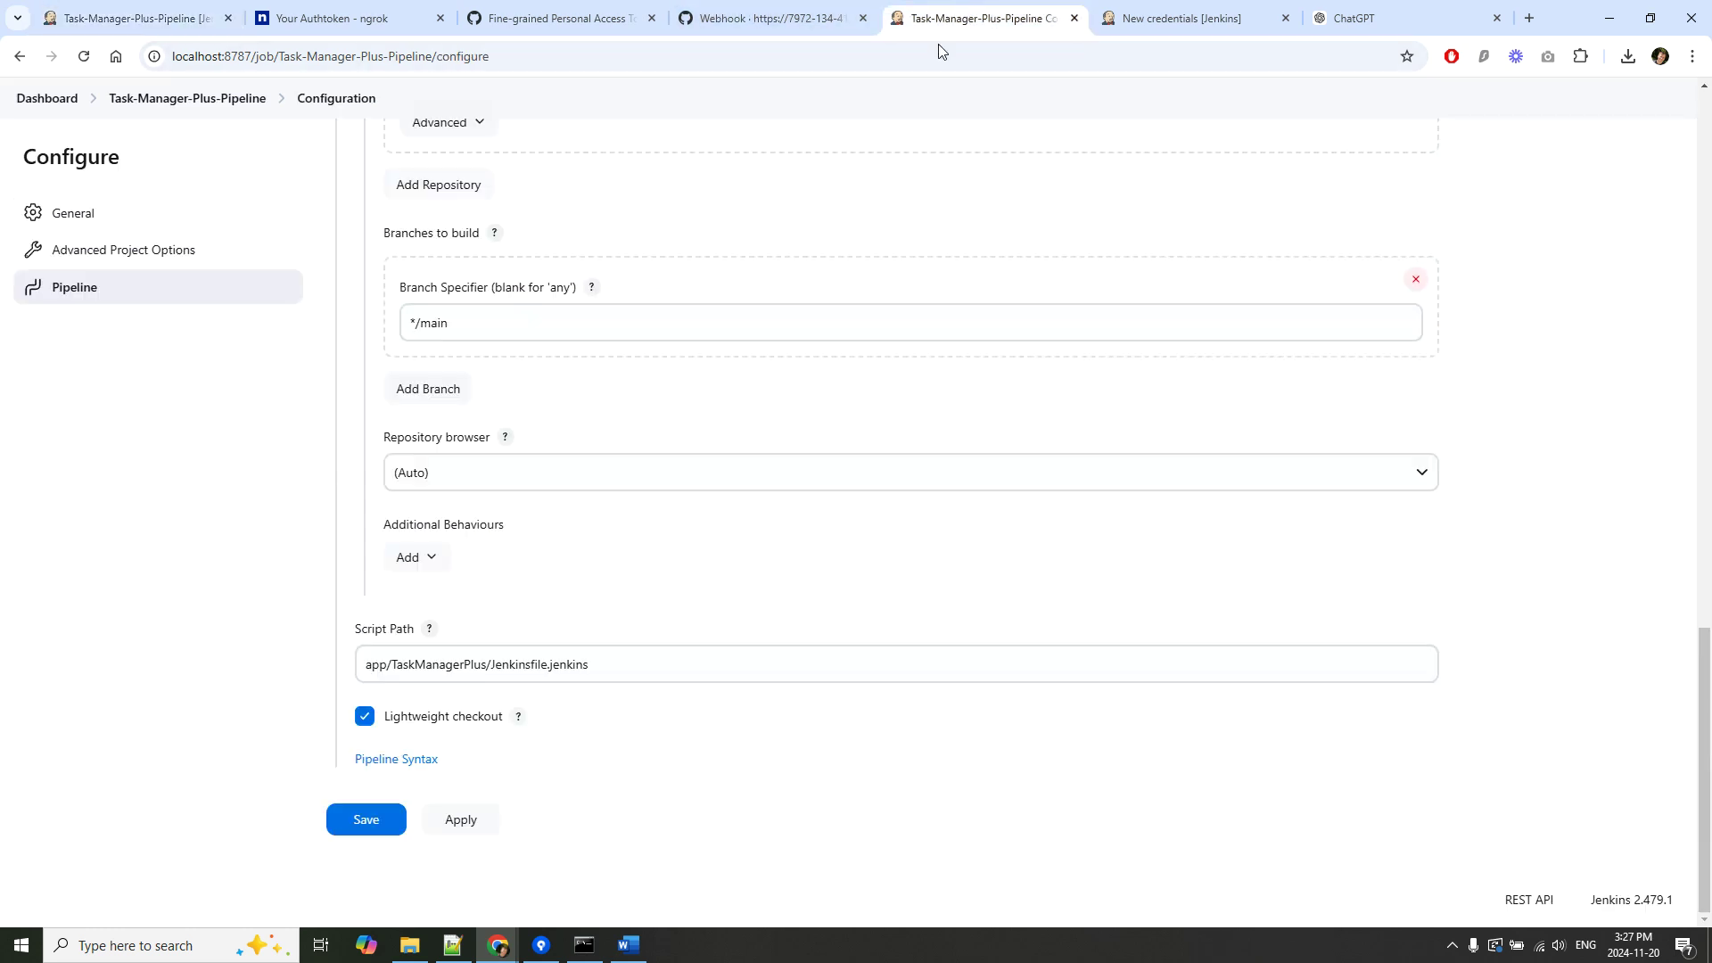
scroll(909, 500, "up", 2)
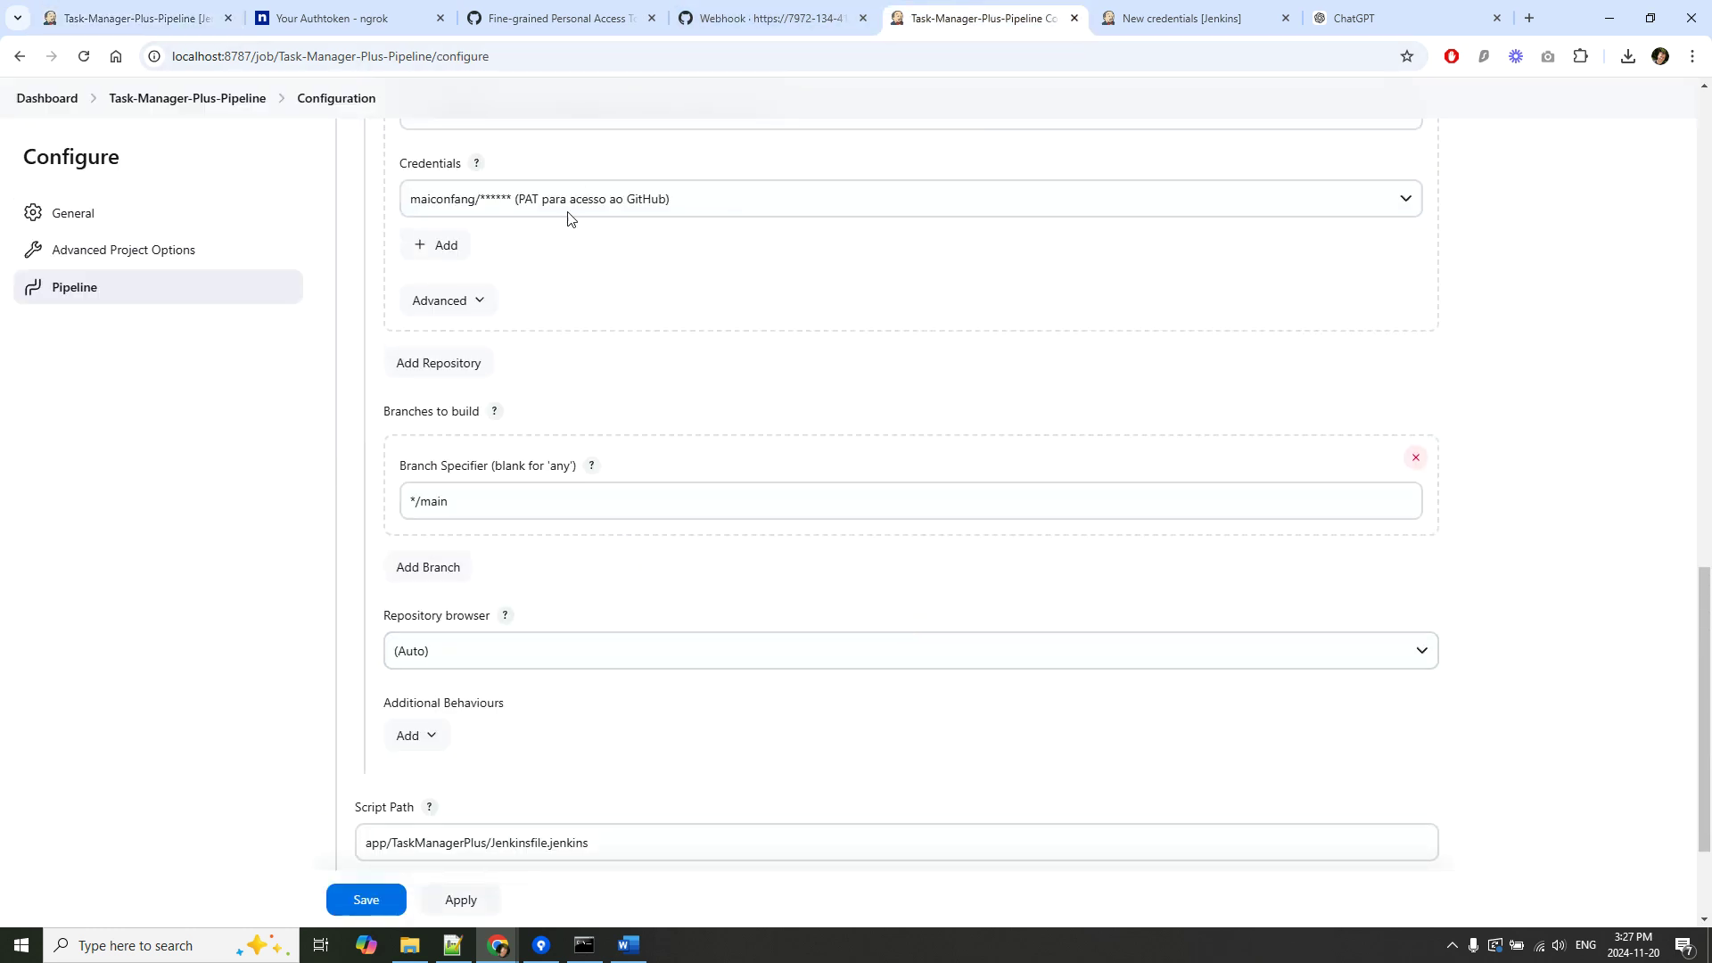
left_click(1193, 14)
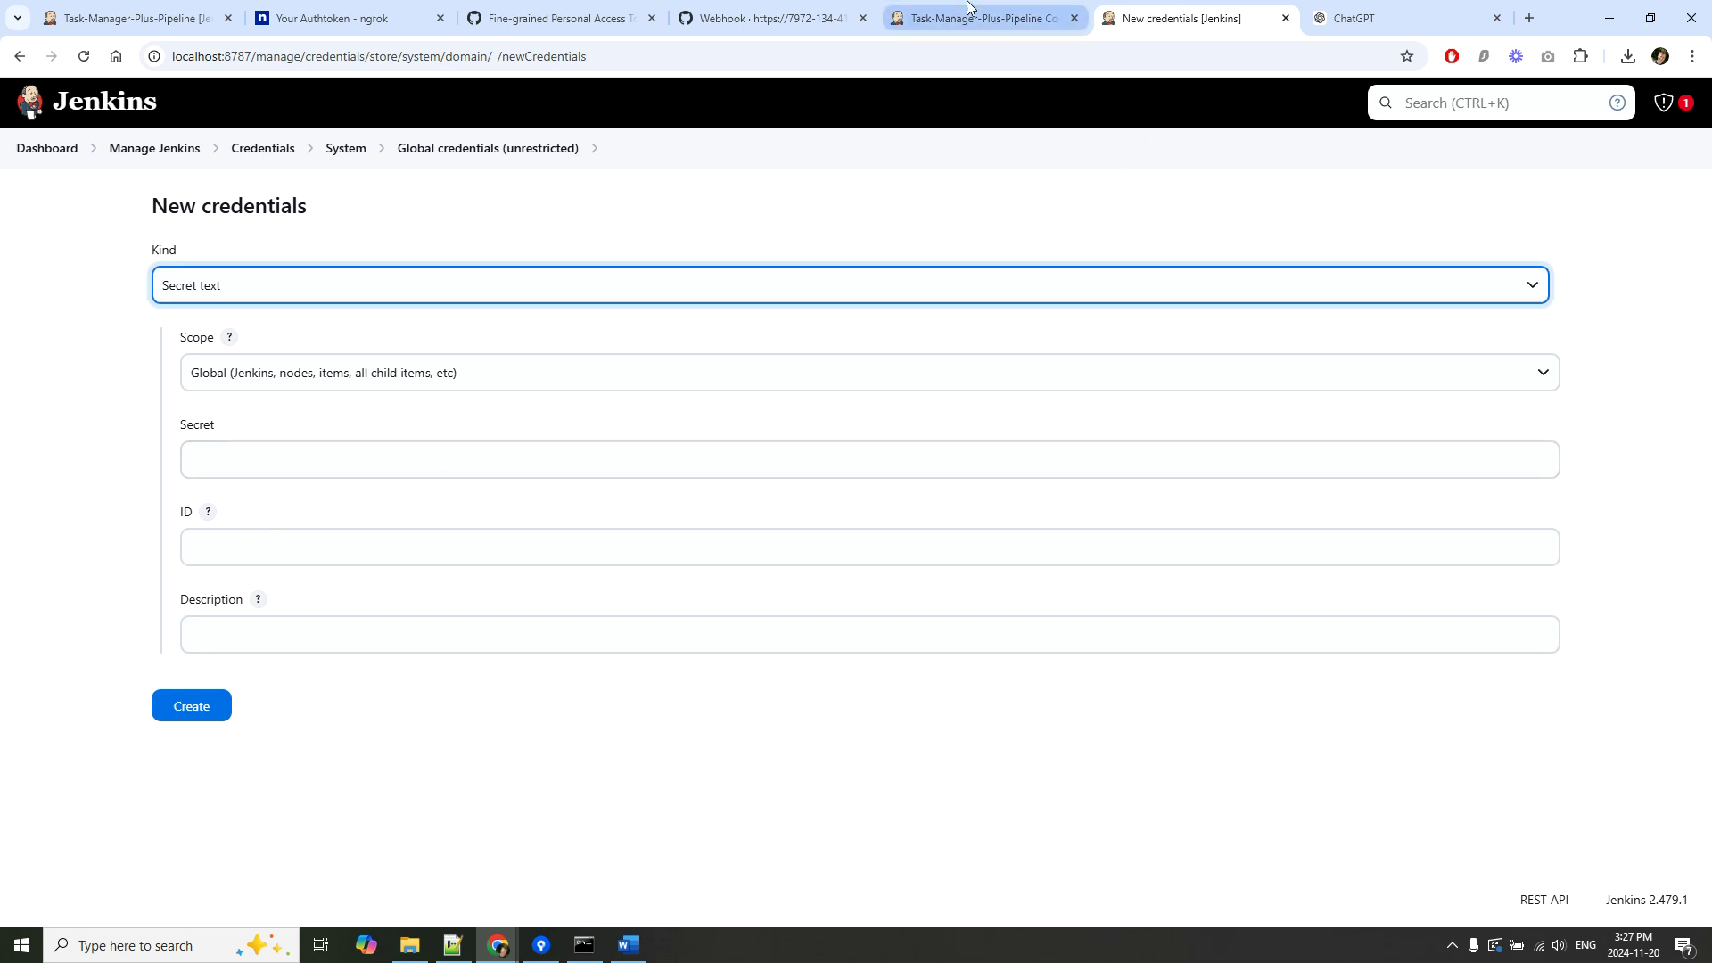
Paste the GitHub personal access token into the Jenkins credential's Secret field, then reopen Task-Manager-Plus-Pipeline.
left_click(520, 19)
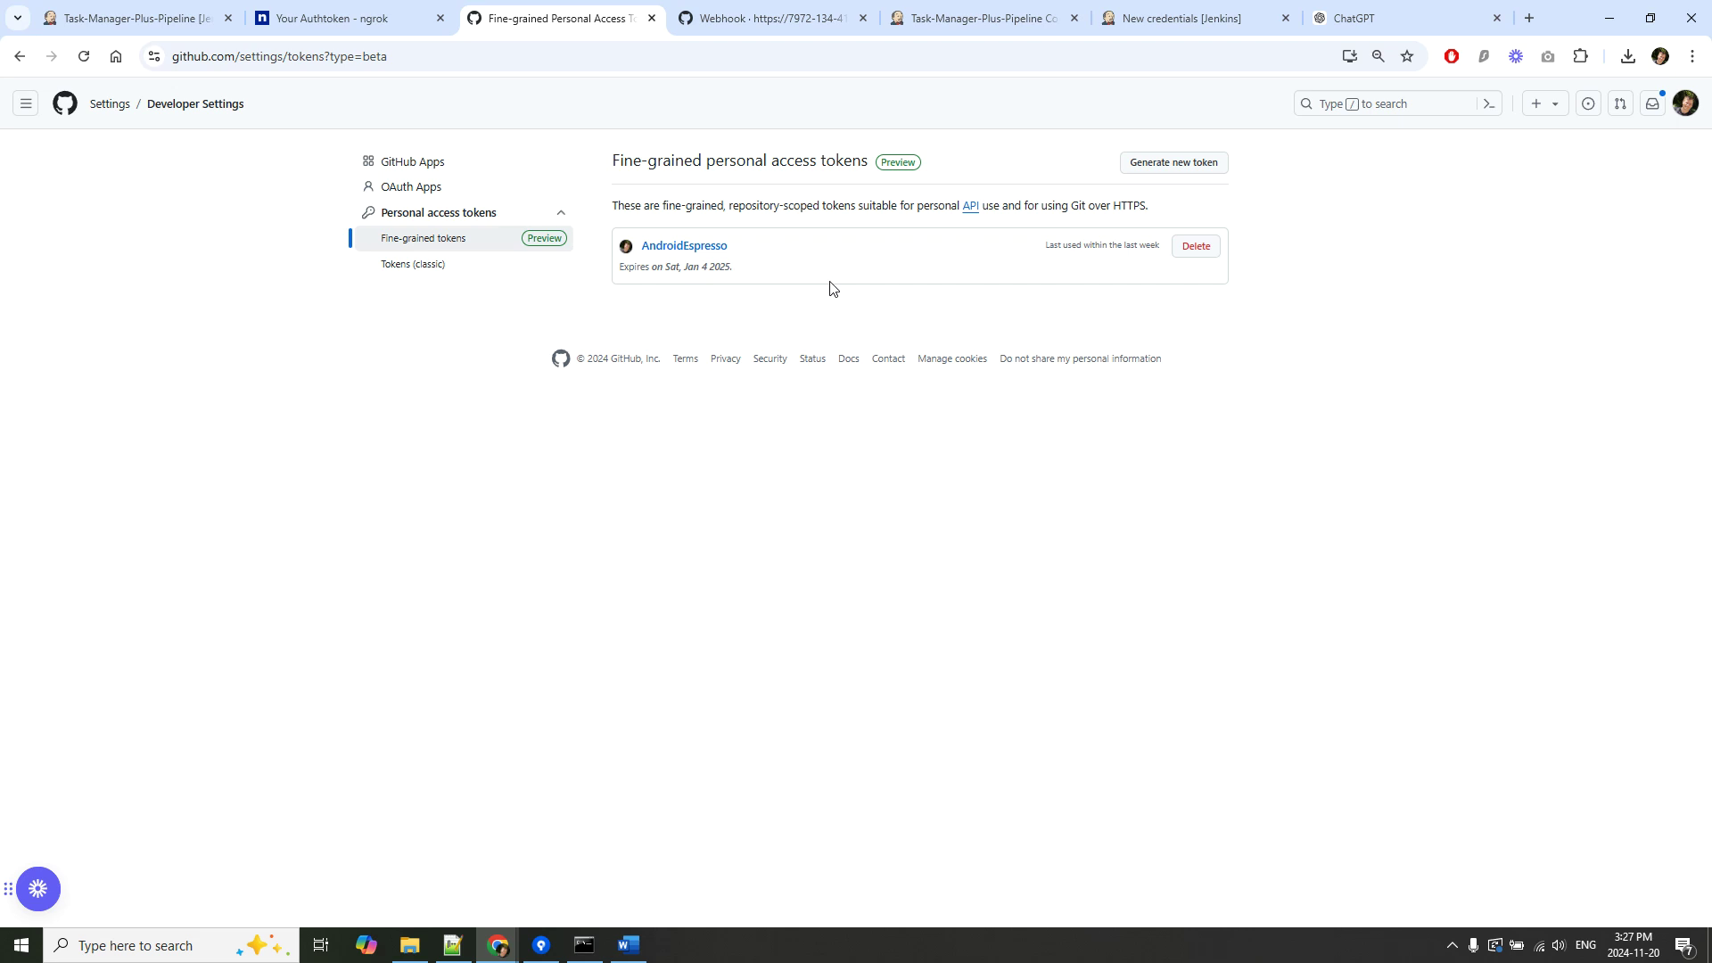
left_click(1147, 164)
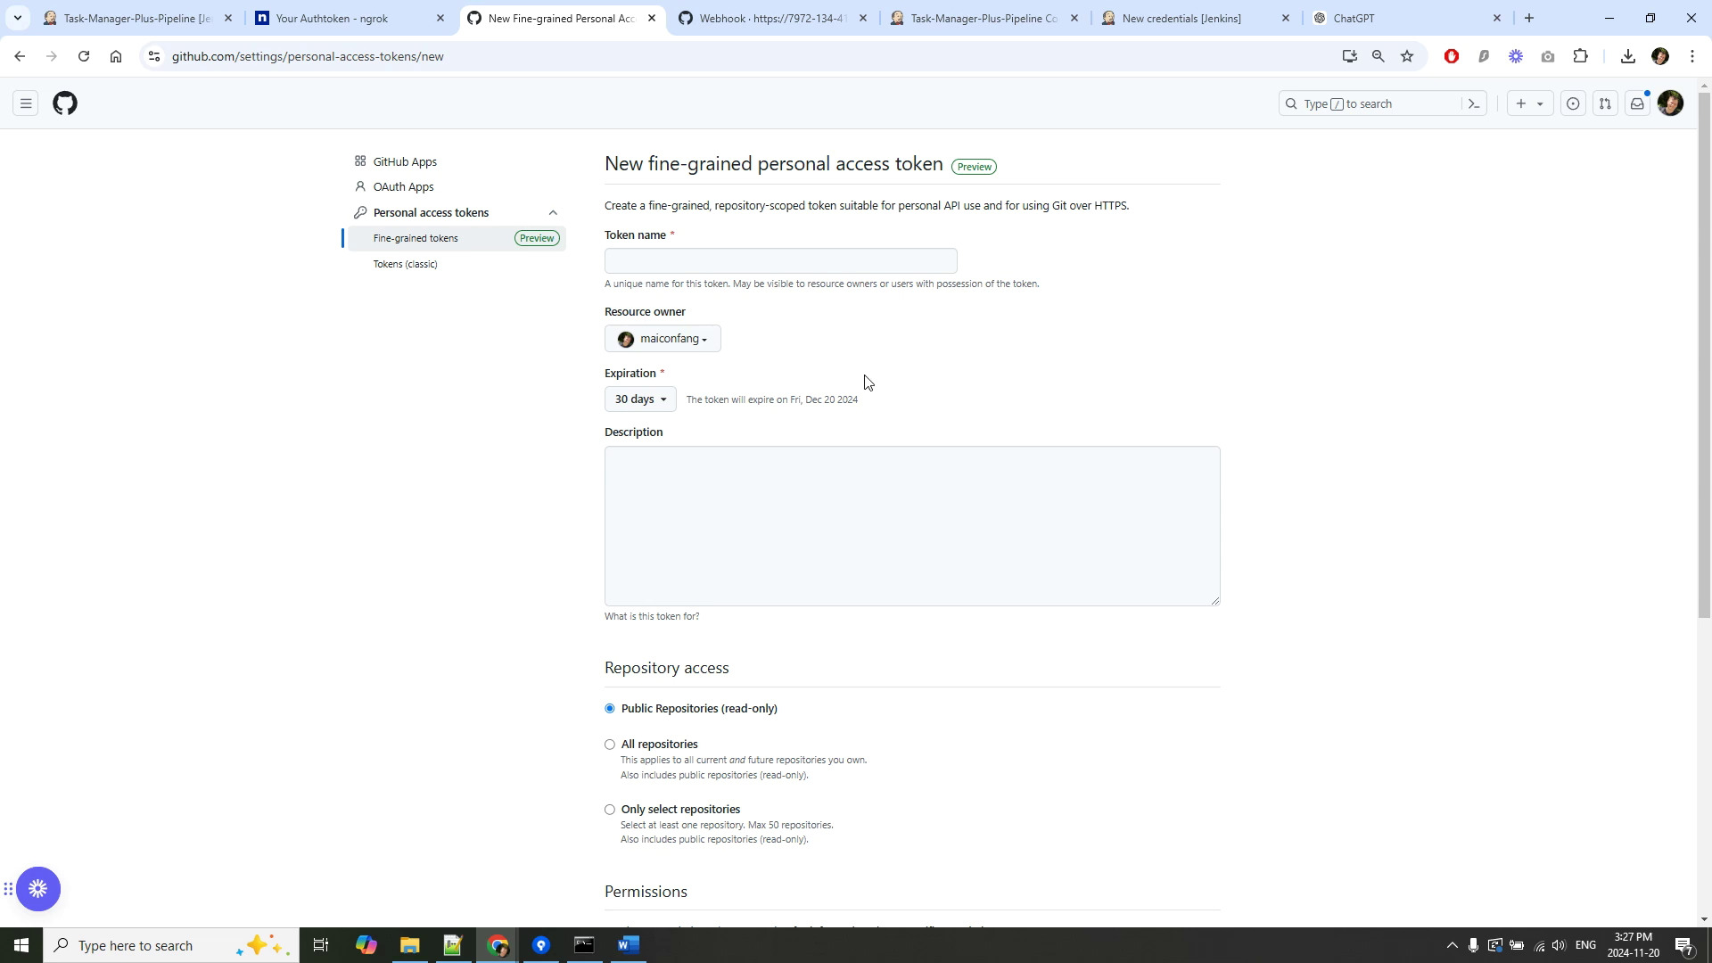
left_click(1179, 18)
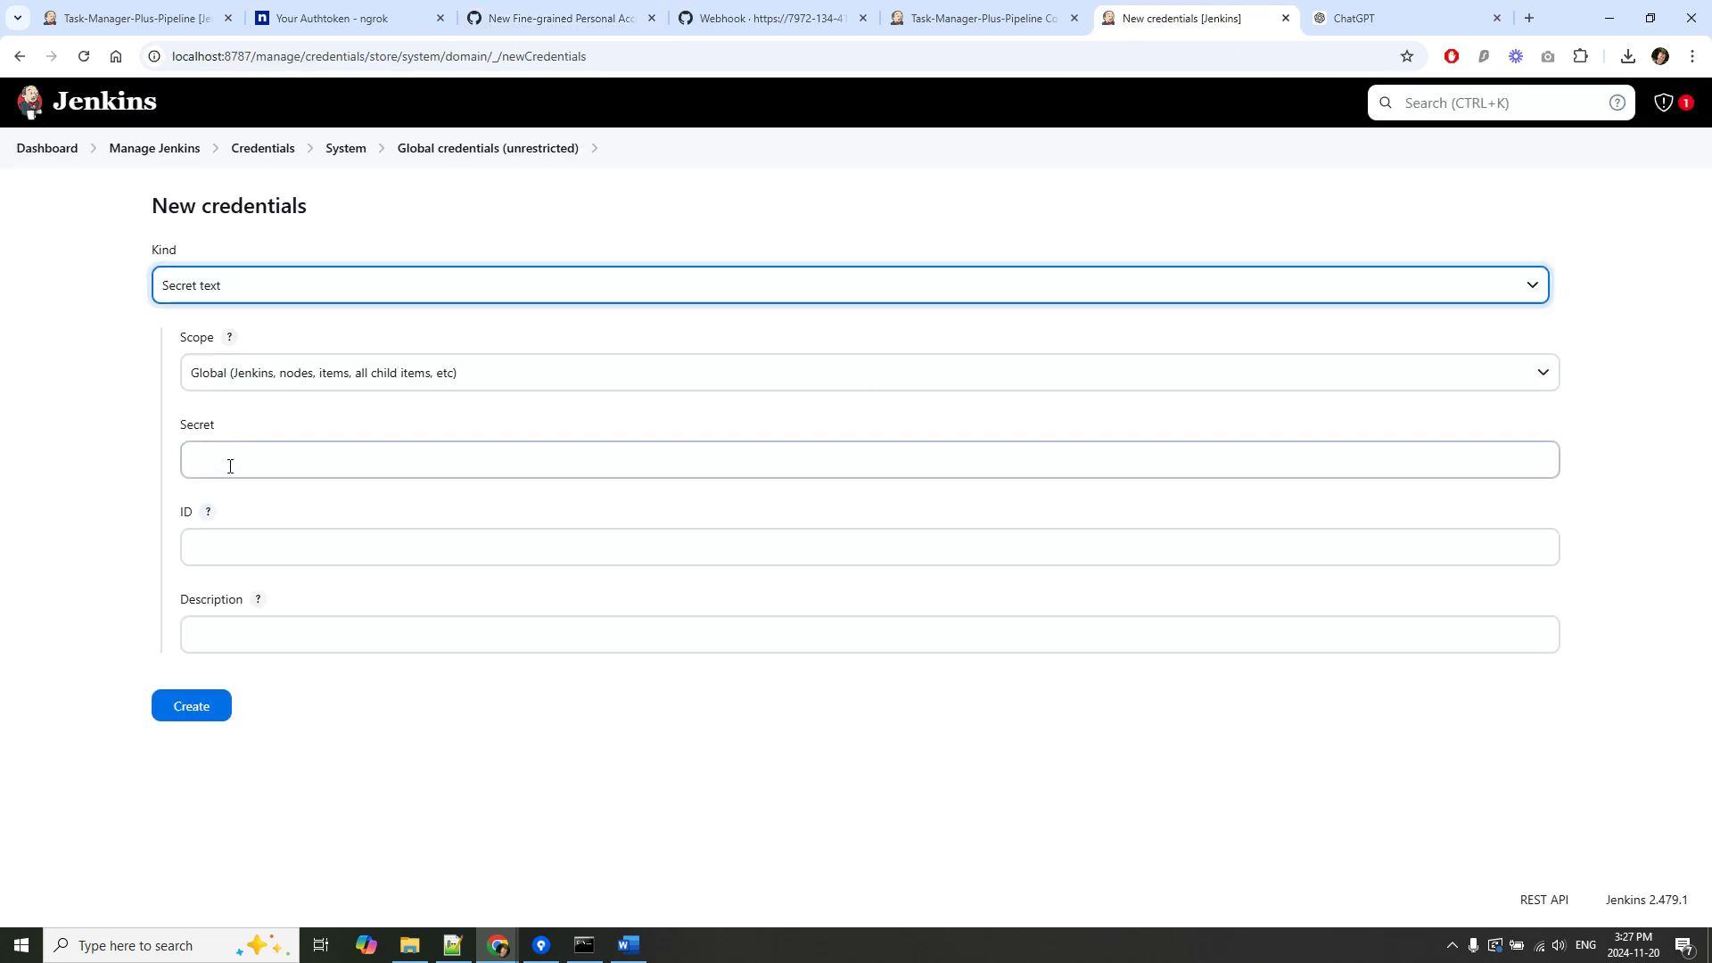
left_click(291, 455)
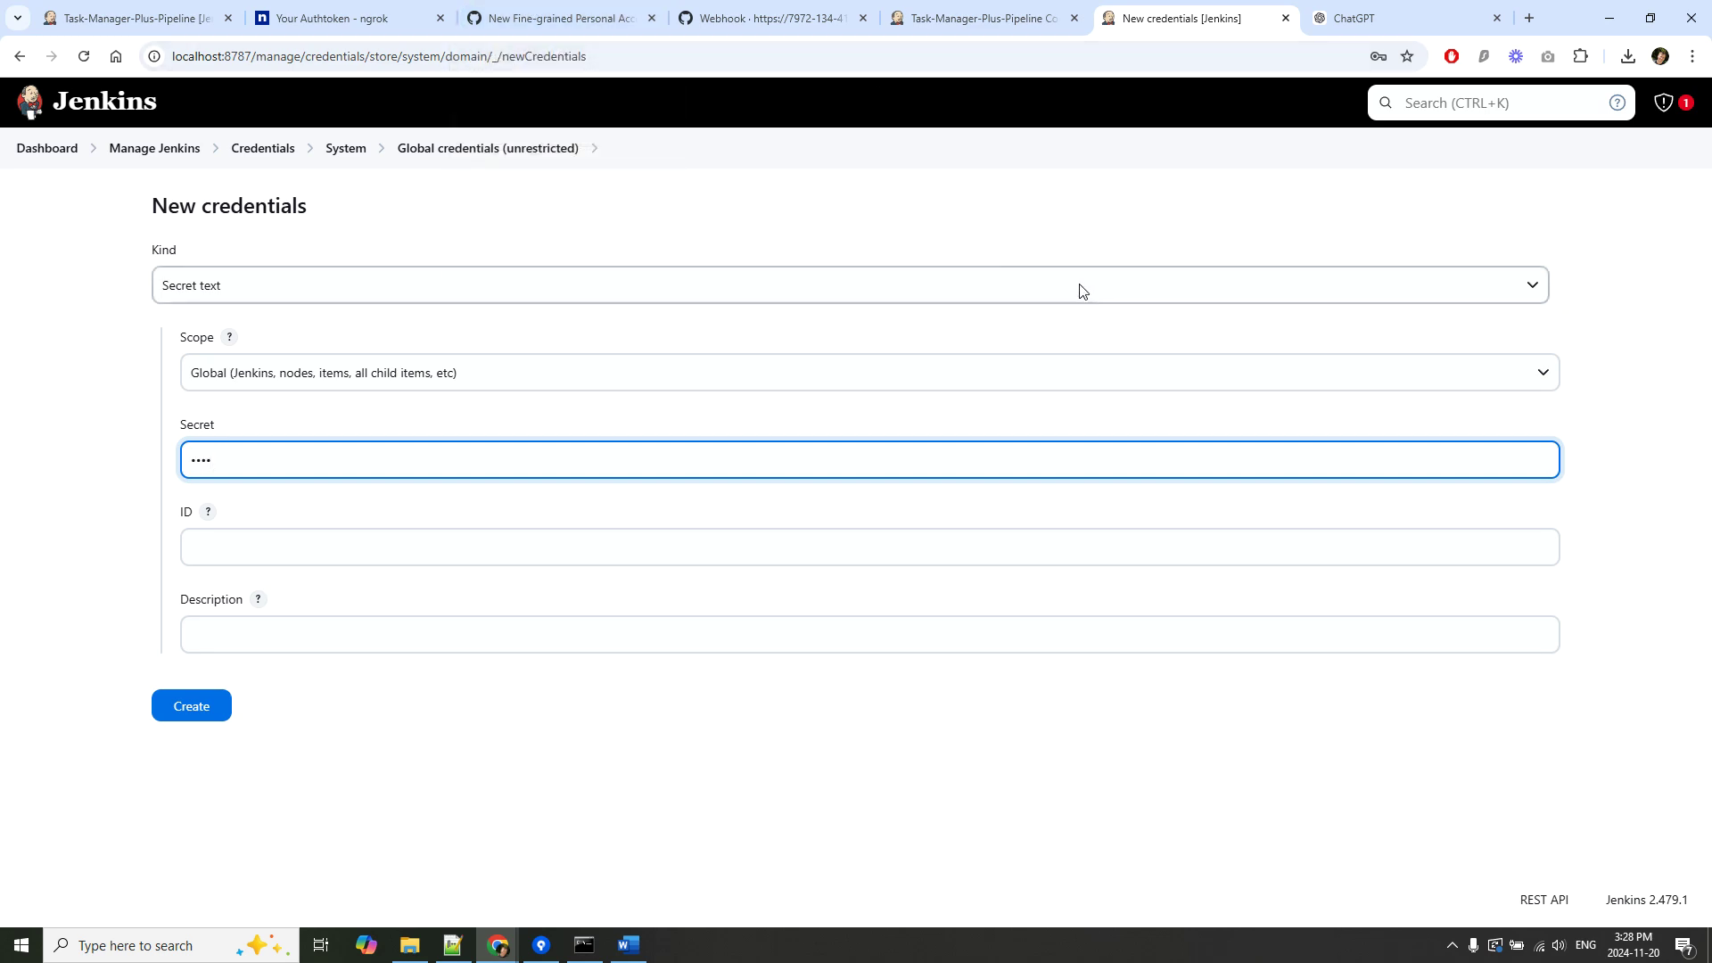
left_click(539, 16)
left_click(134, 18)
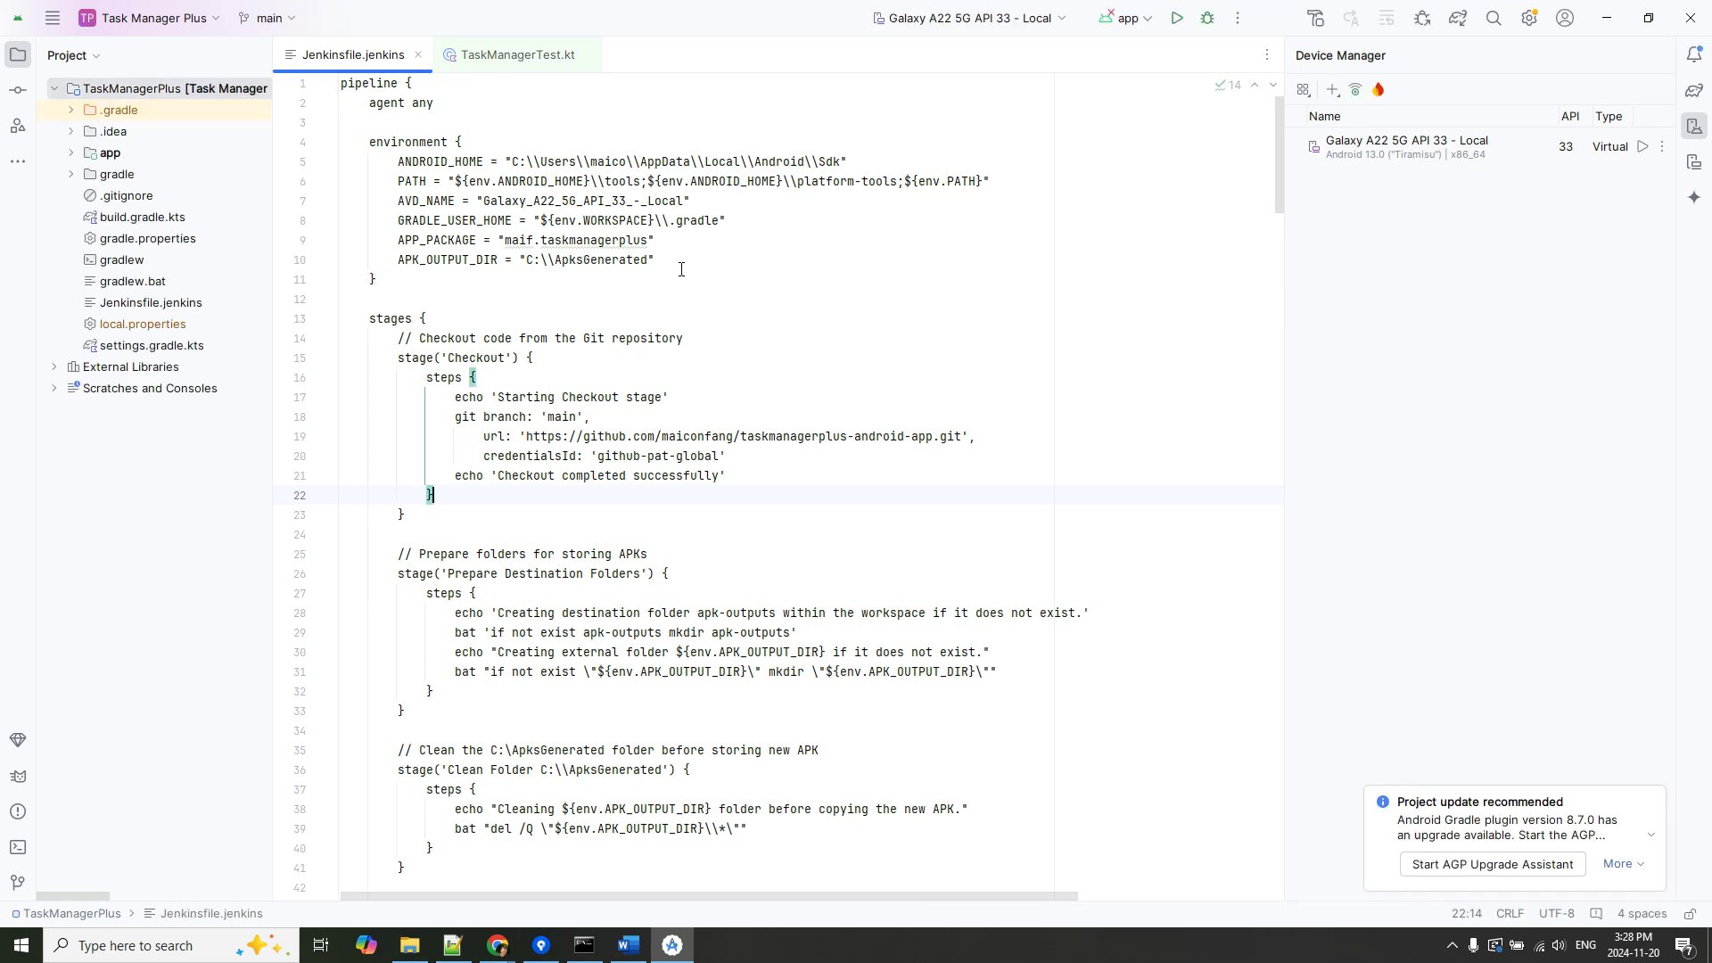
Check line 14 of Jenkinsfile.jenkins's github-pat-global checkout stage, then switch to Sourcetree.
left_click(711, 332)
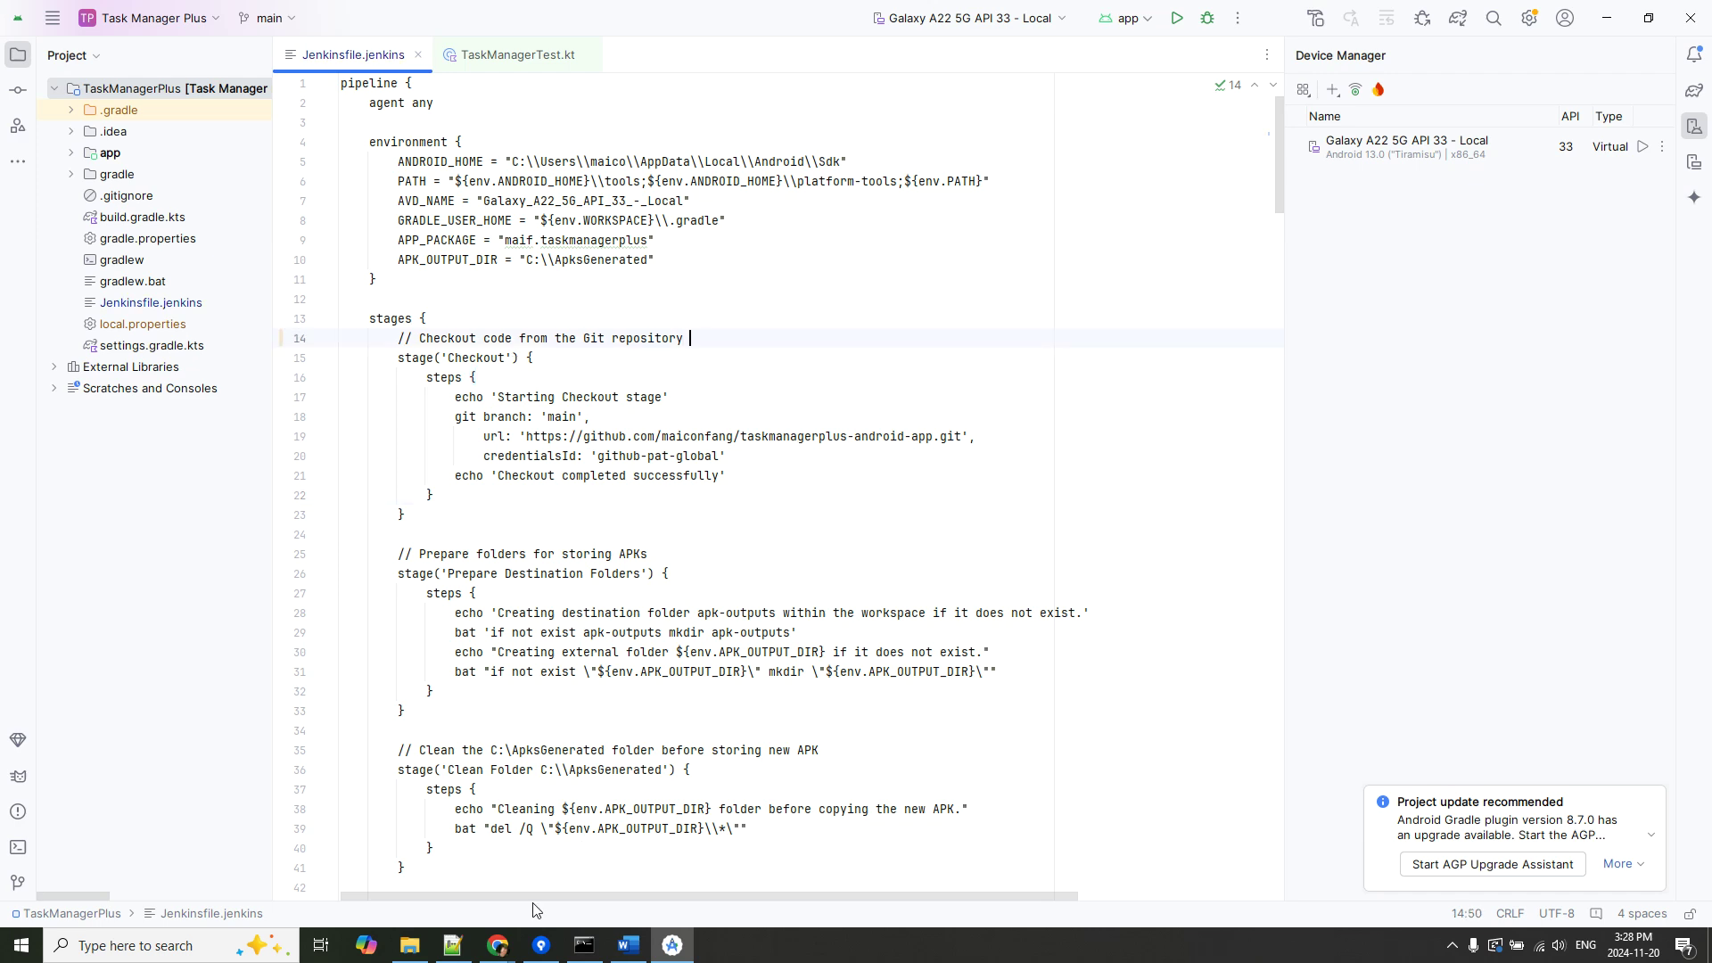
left_click(543, 944)
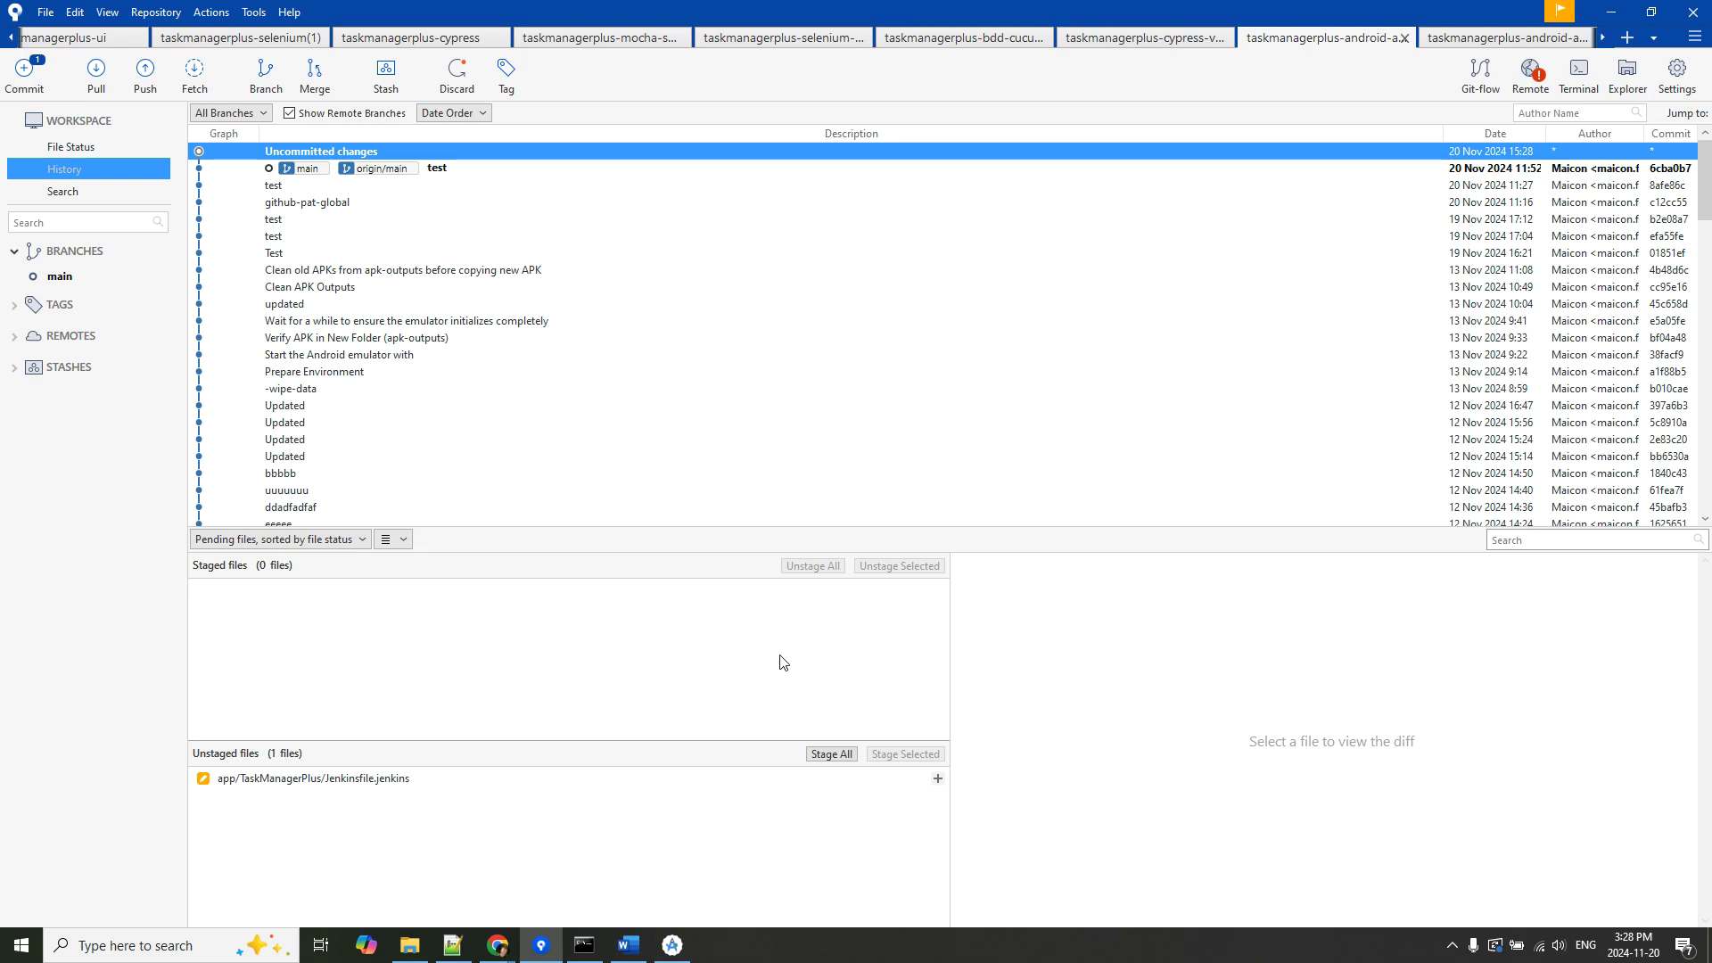
Stage the modified Jenkinsfile, commit it with message 'test' and push to origin/main.
left_click(841, 756)
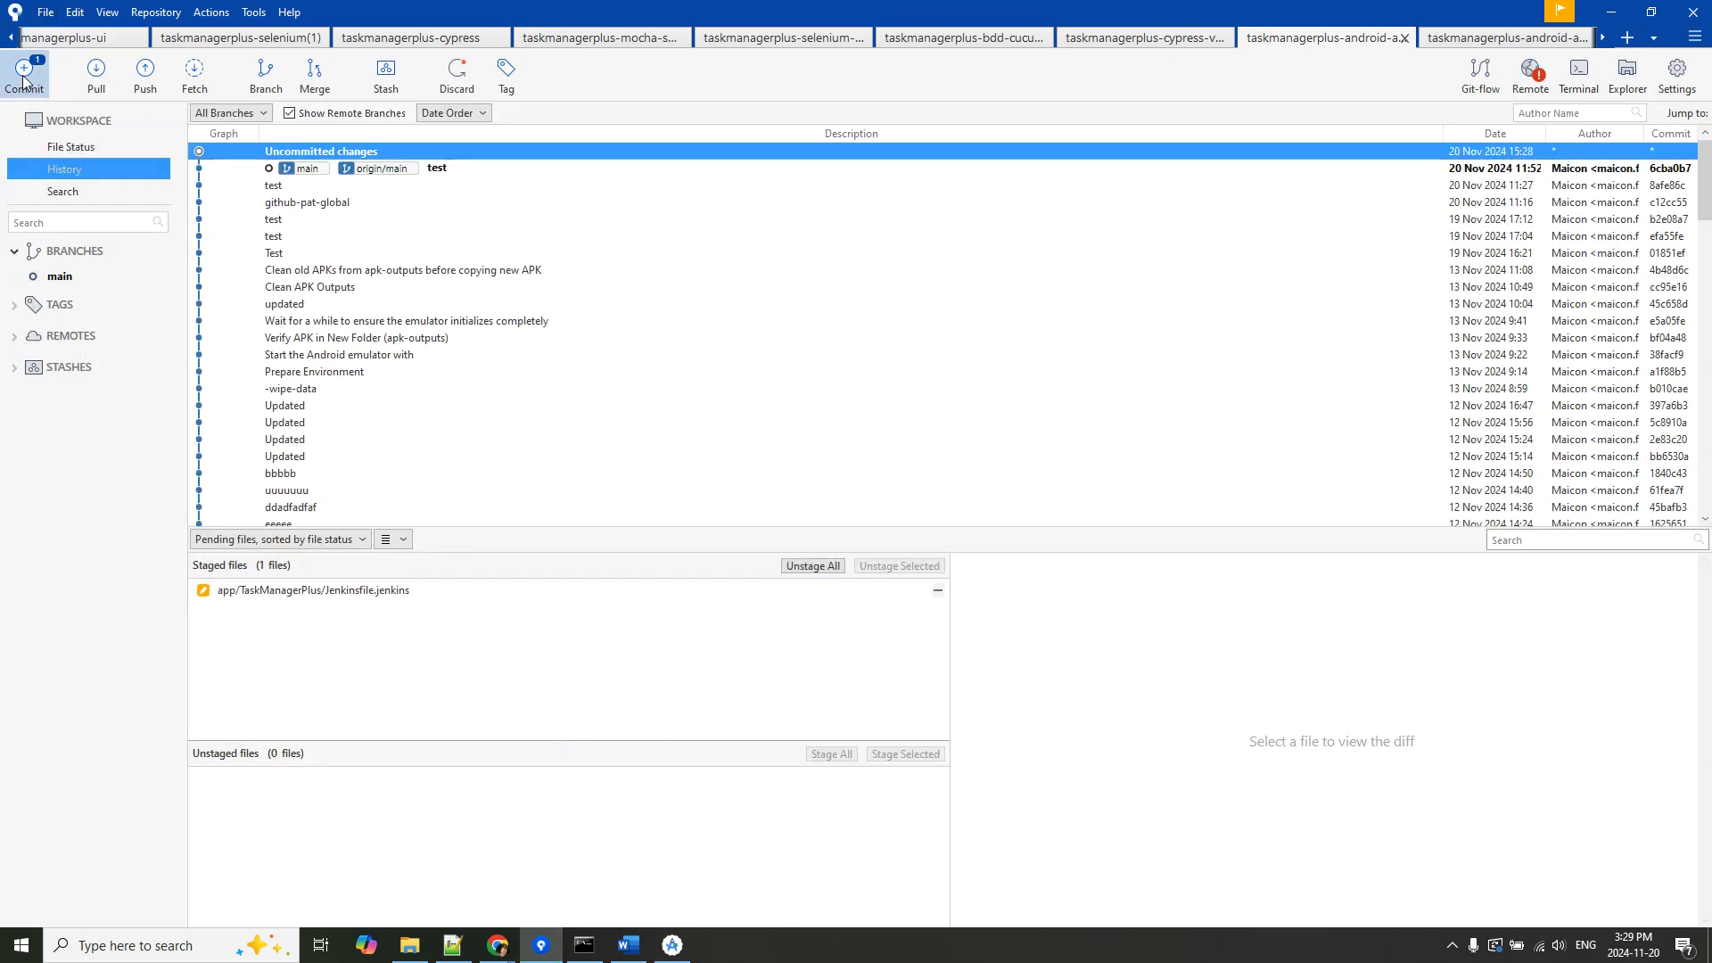
left_click(24, 74)
type("test")
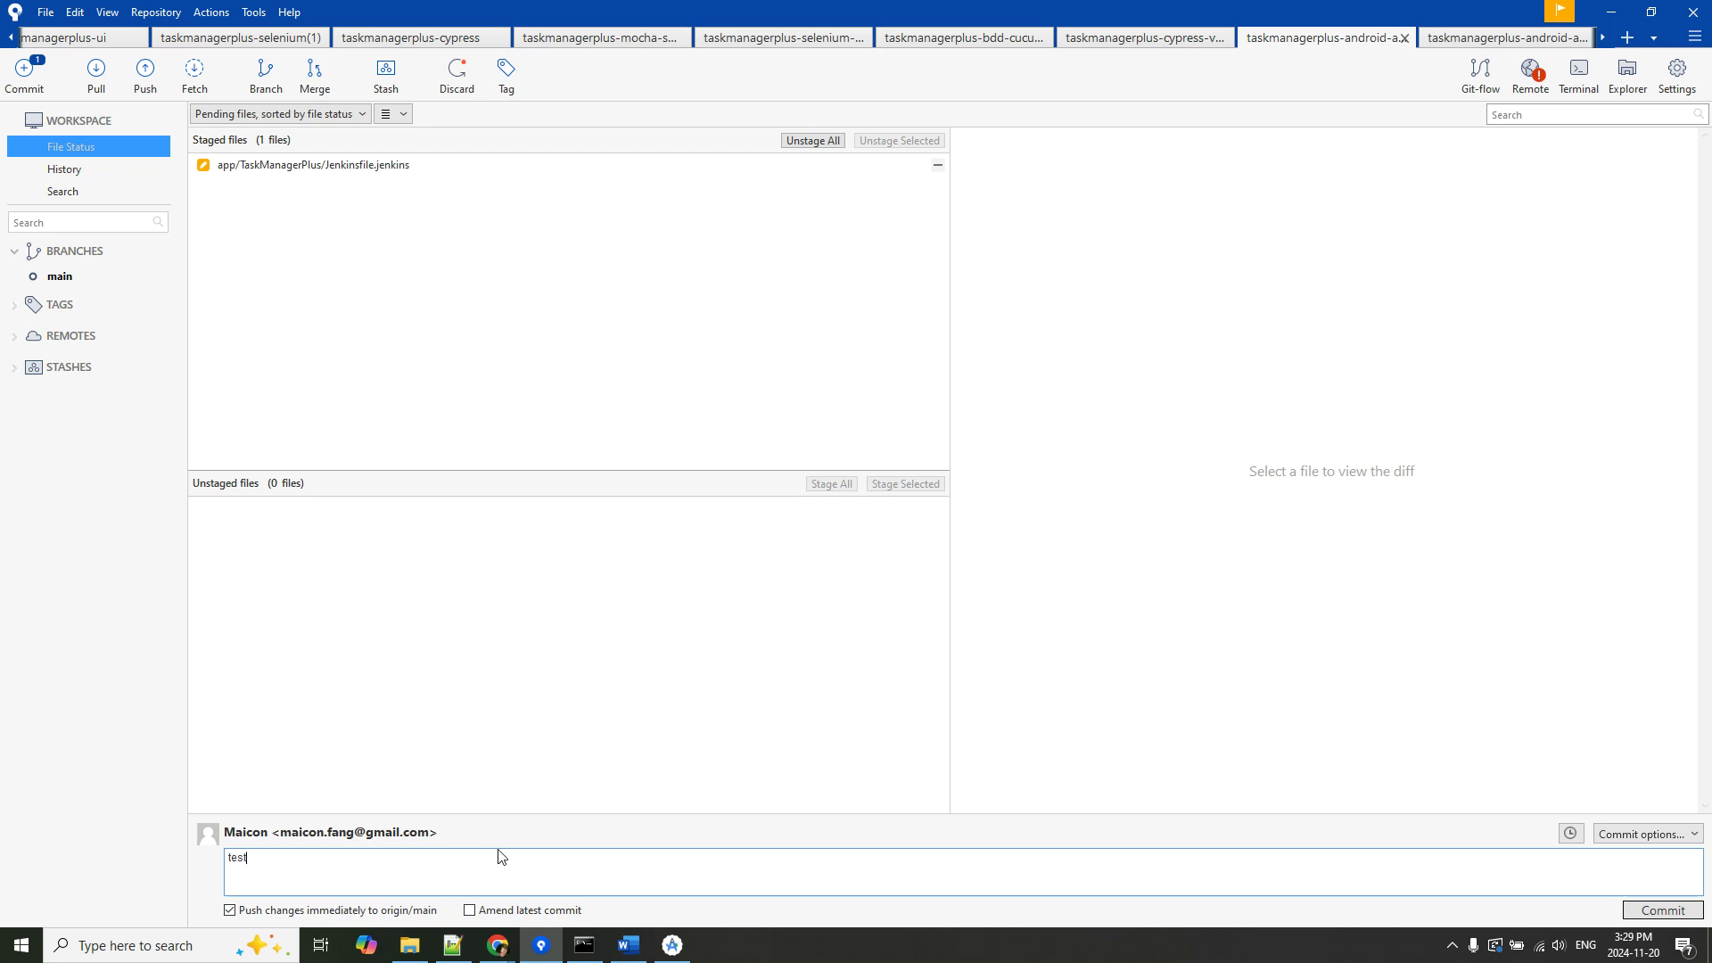
left_click(1663, 910)
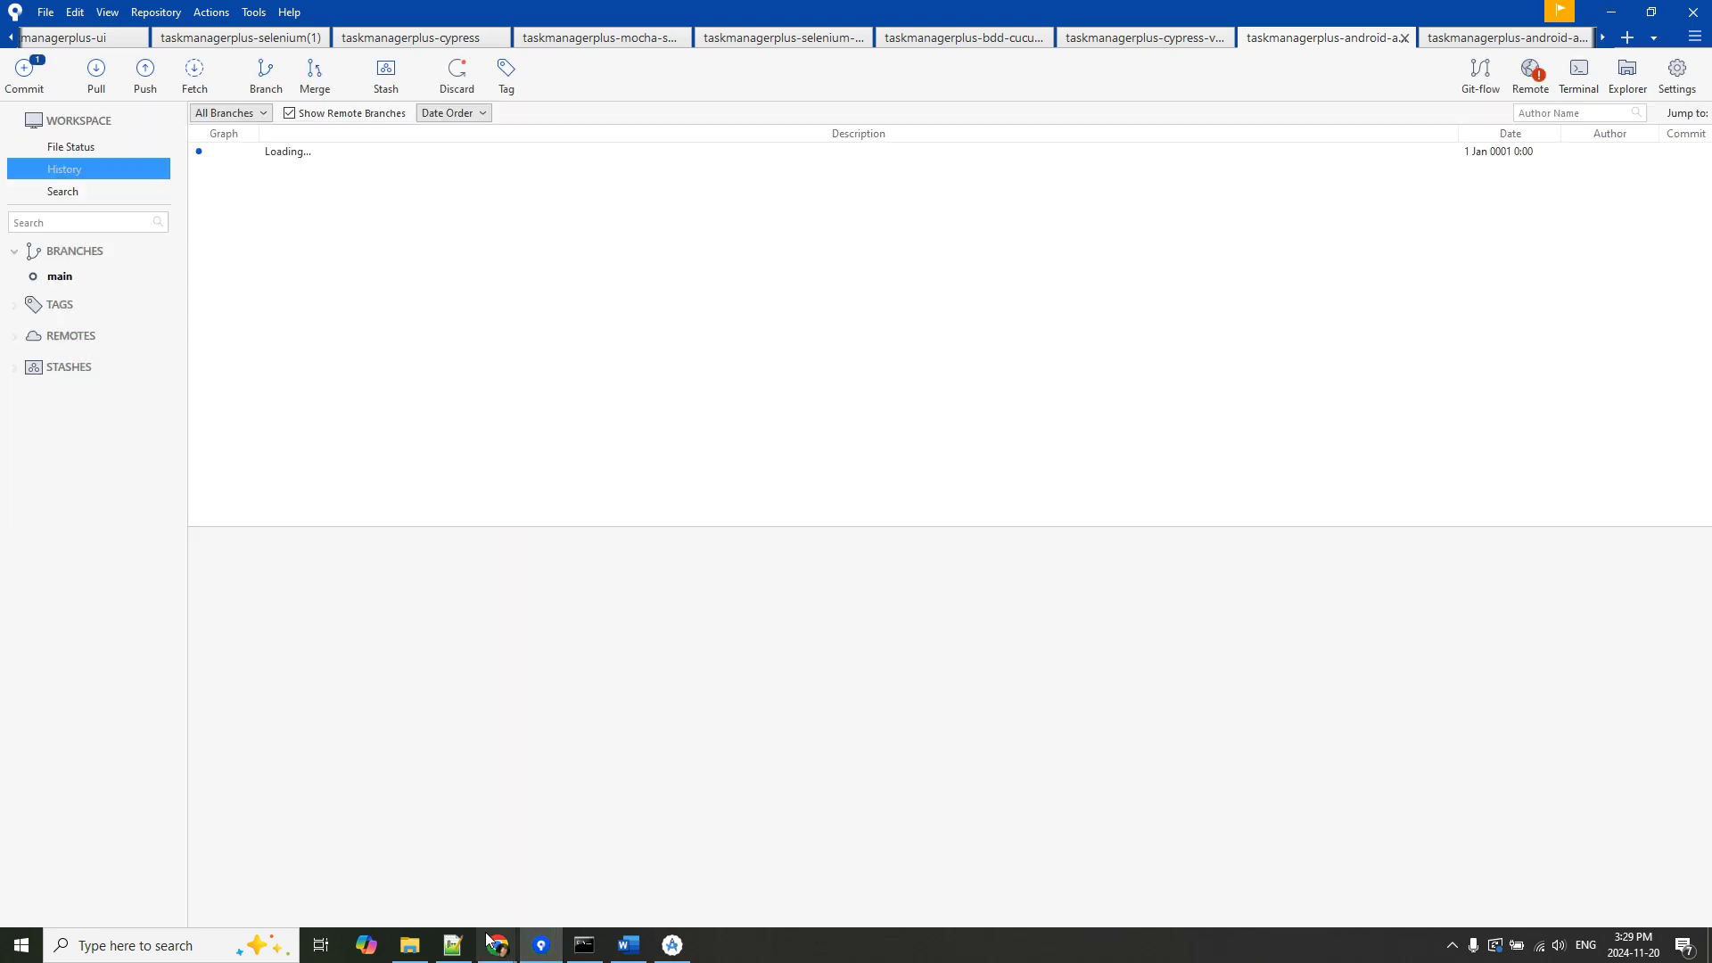
mouse_move(497, 946)
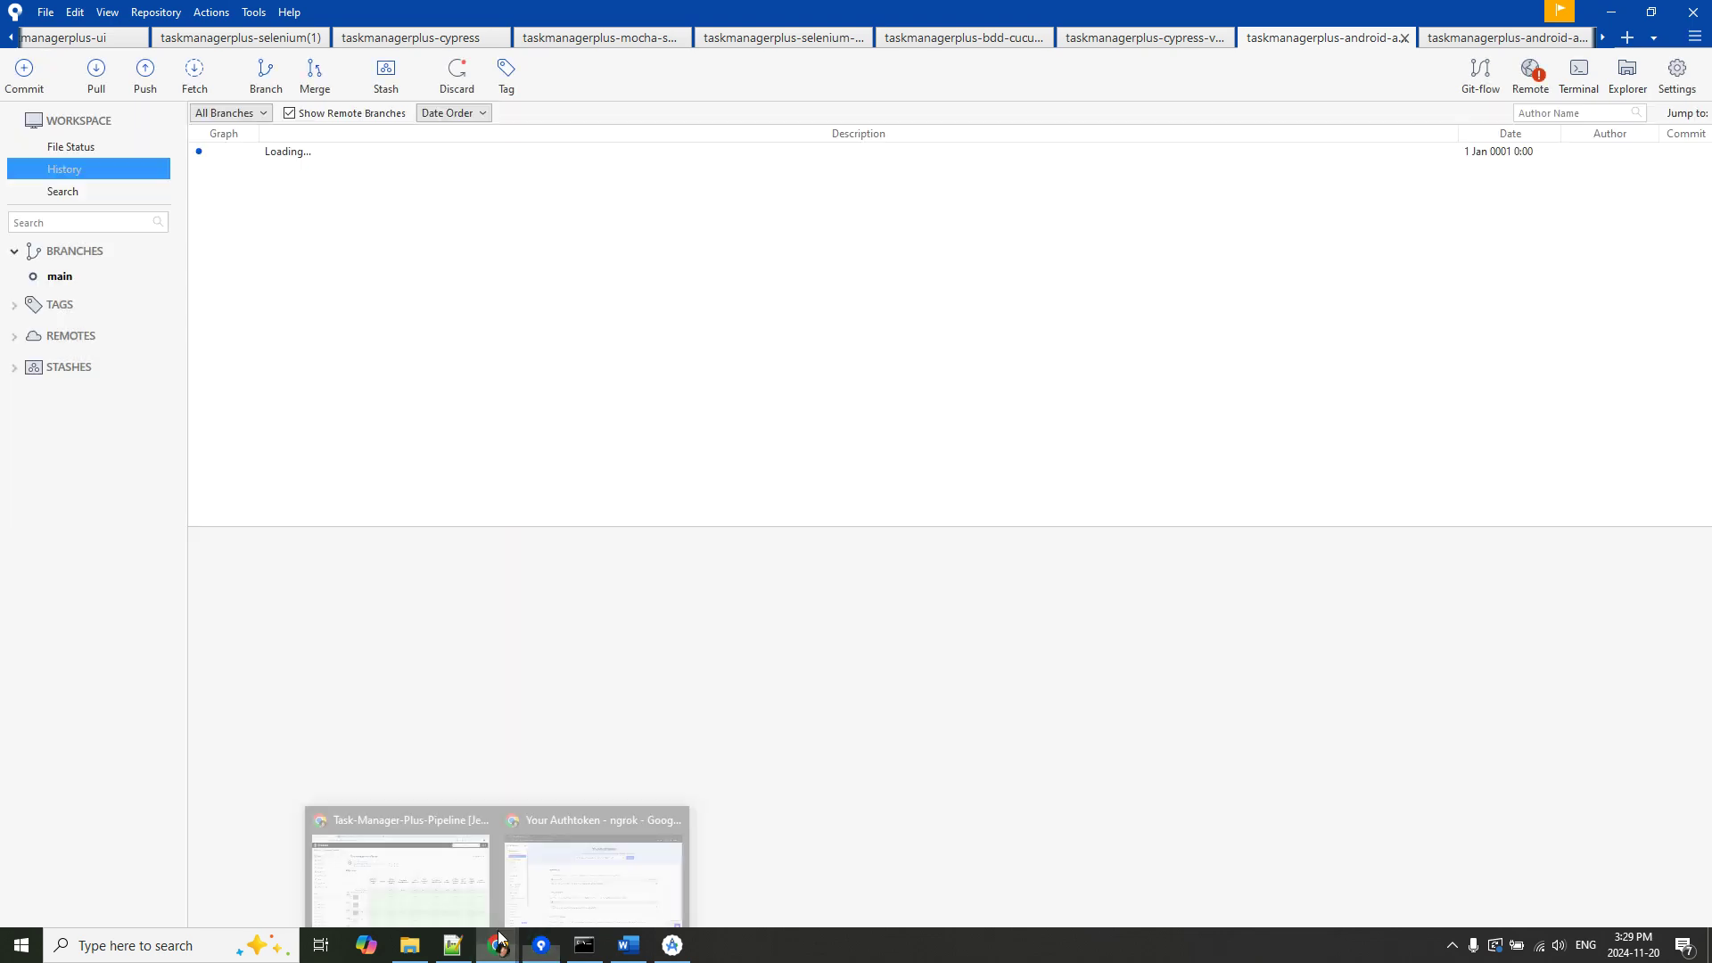
left_click(440, 885)
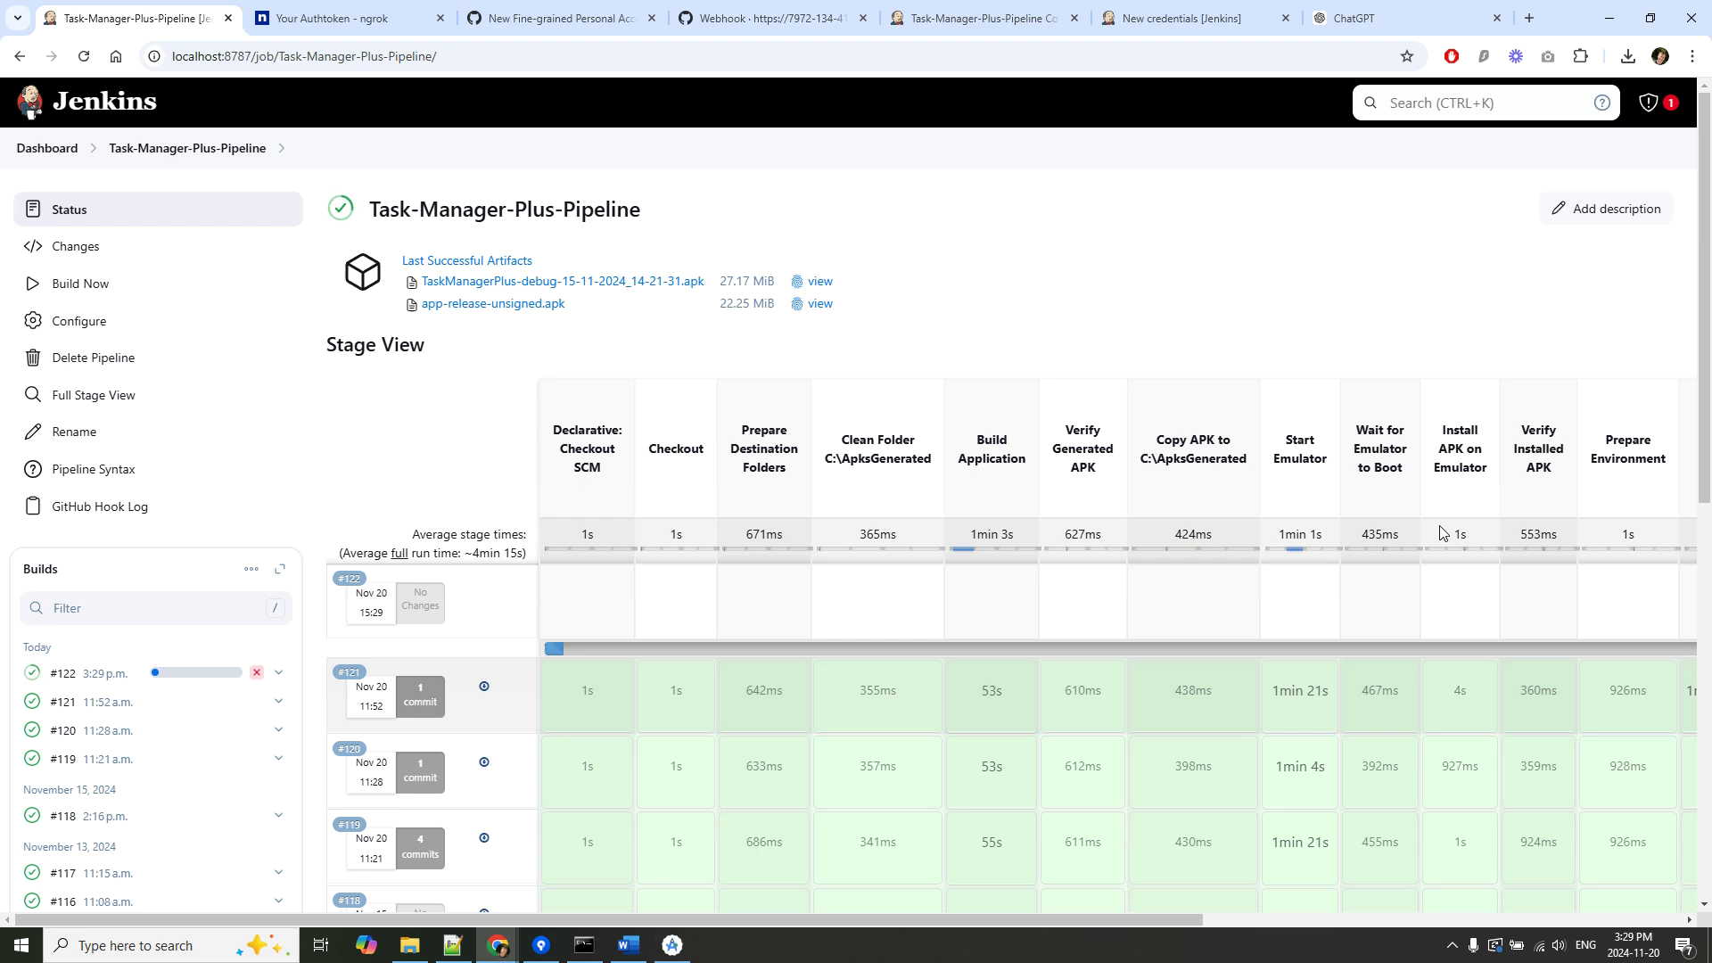
Confirm build #122 started automatically in Stage View, then switch to the Word guide.
left_click(629, 945)
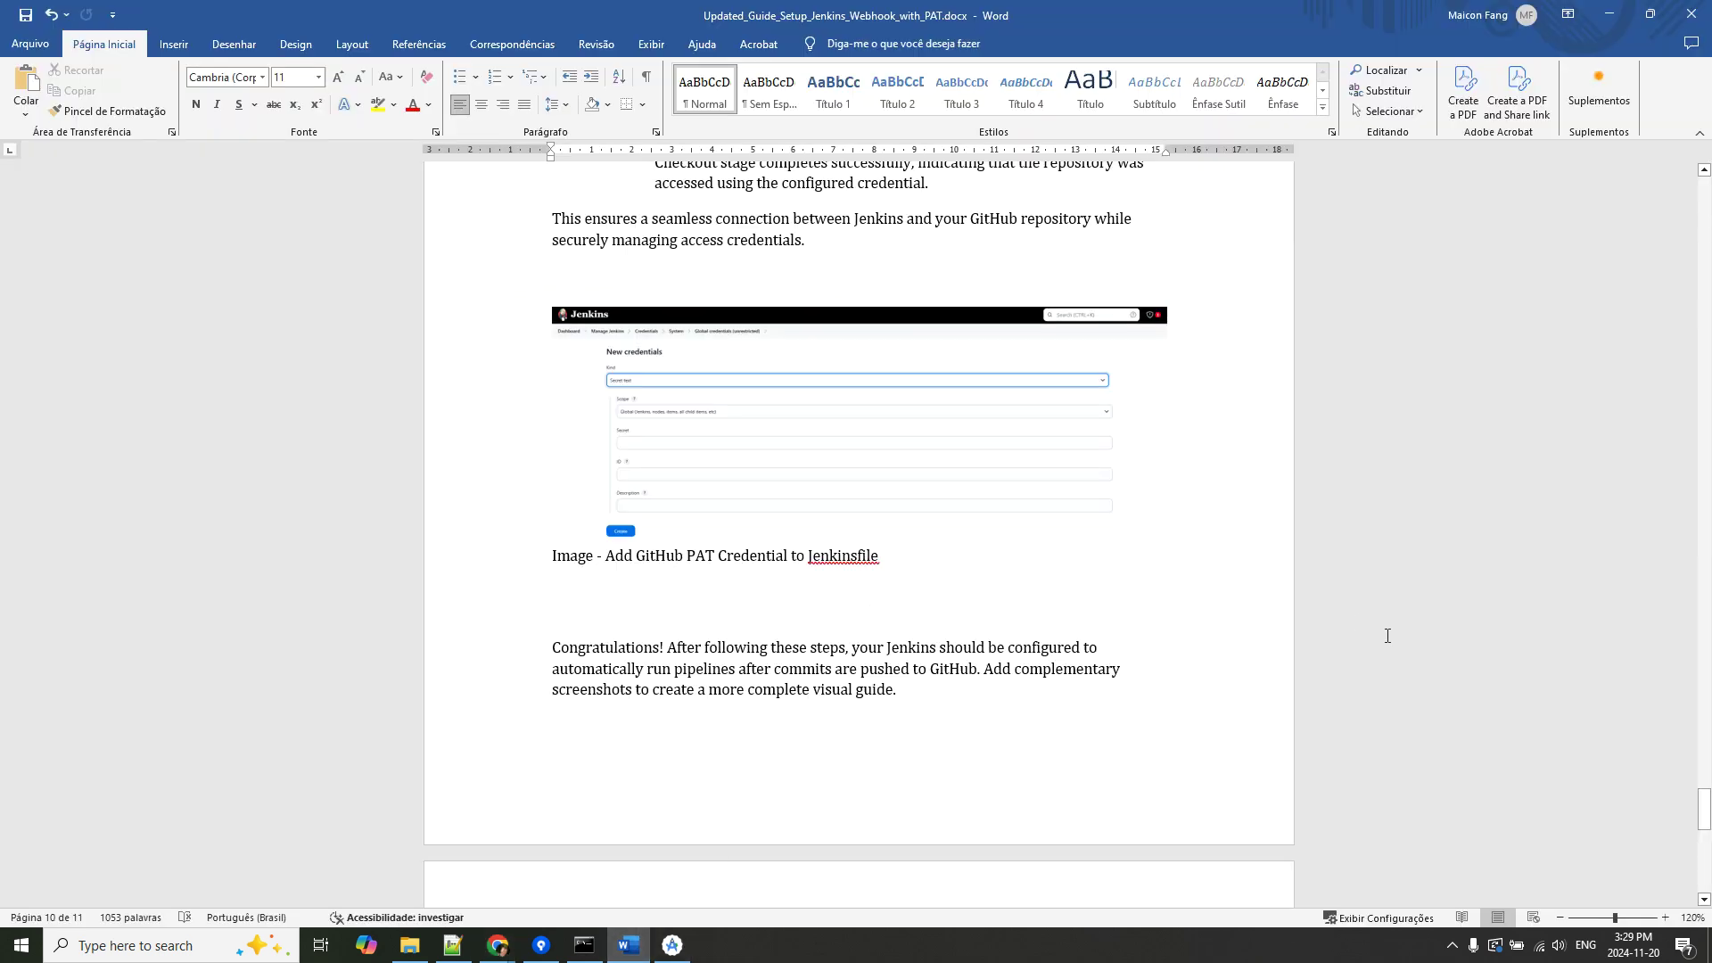
Read the setup guide from its title through the ngrok authtoken steps.
key("ctrl+Home")
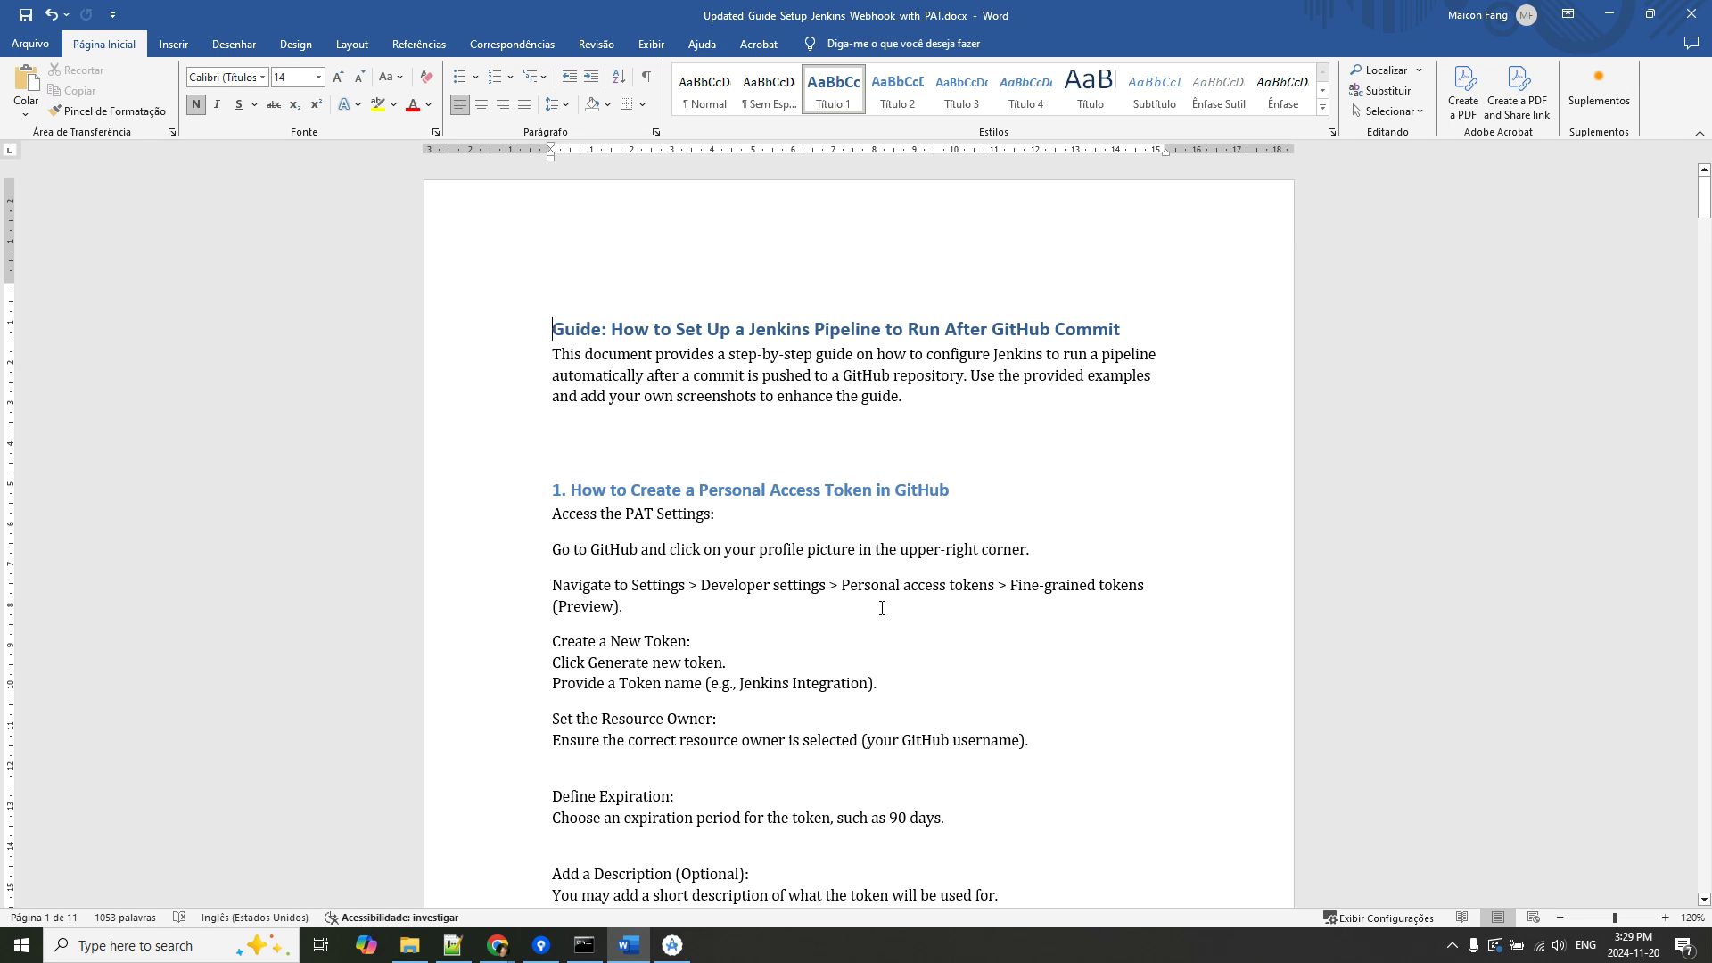
scroll(798, 545, "down", 2)
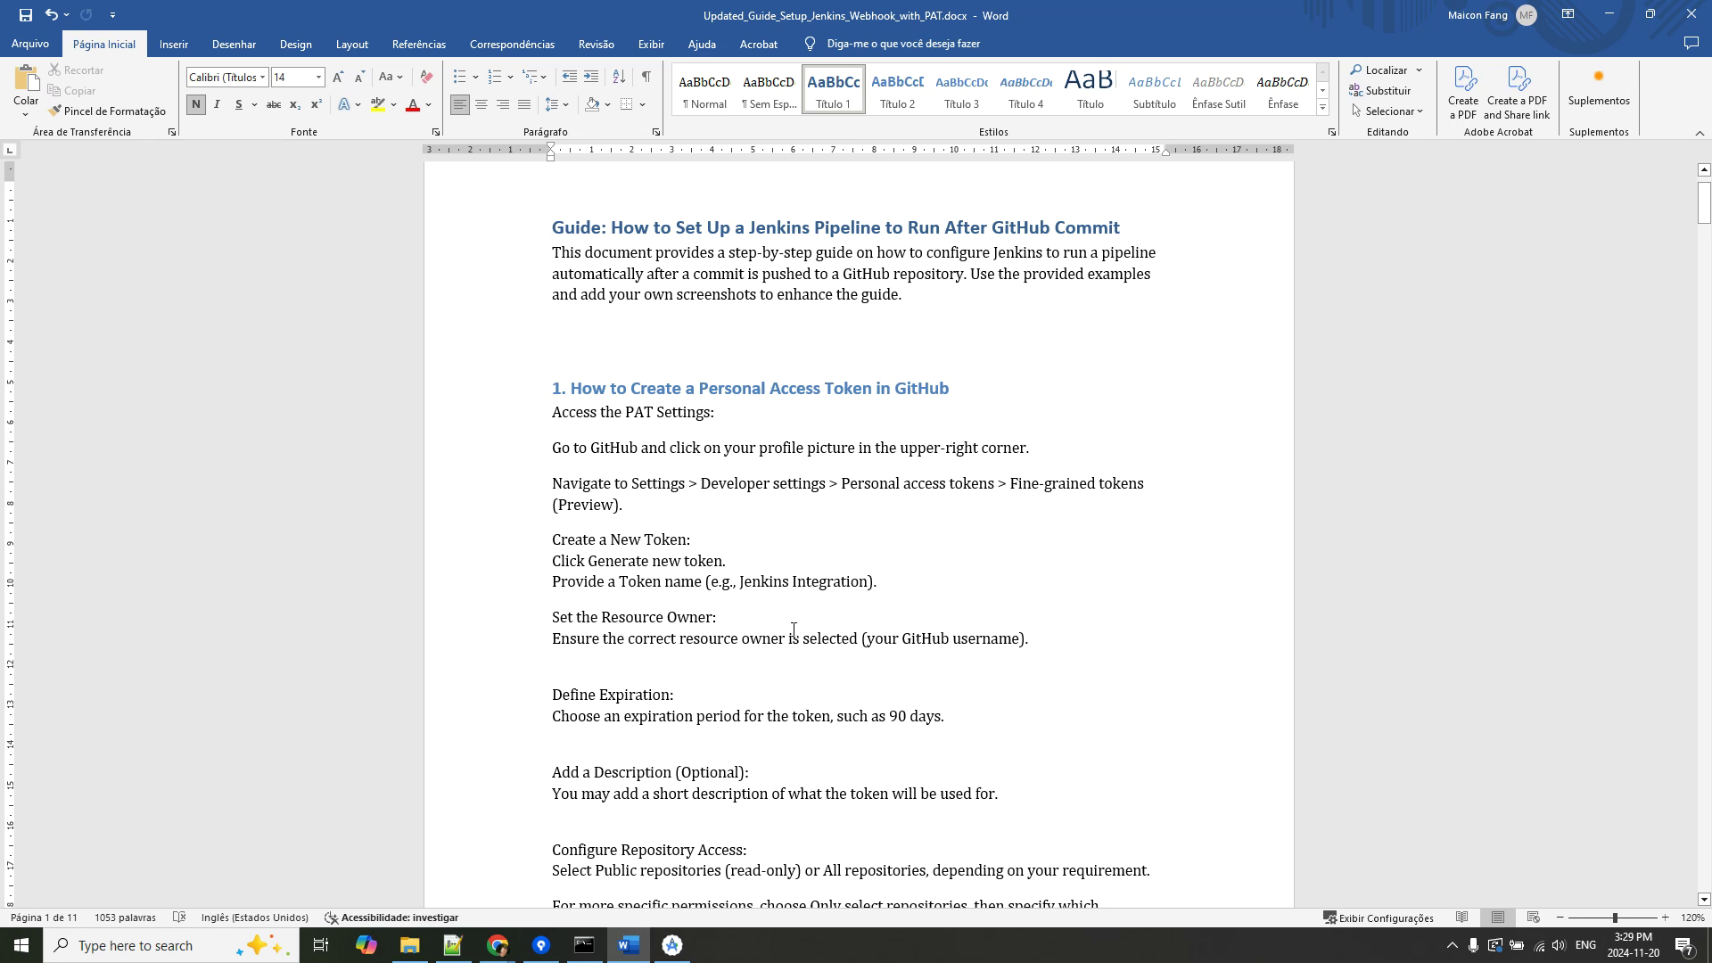
scroll(793, 630, "down", 7)
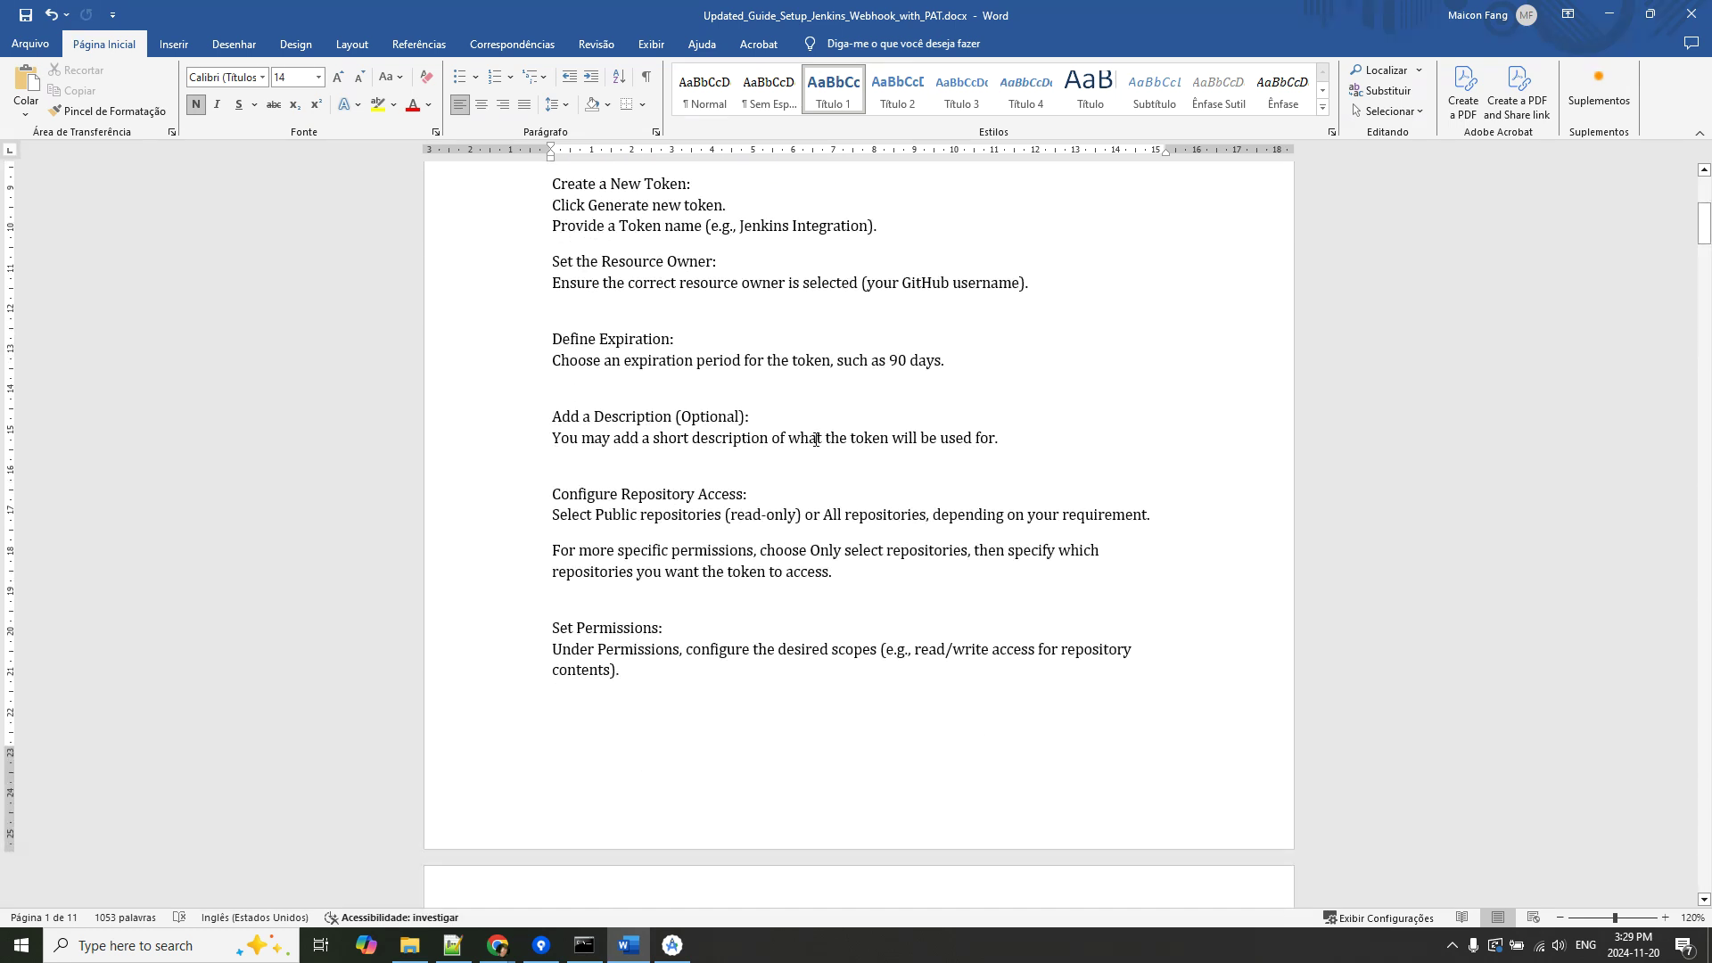
scroll(816, 440, "down", 11)
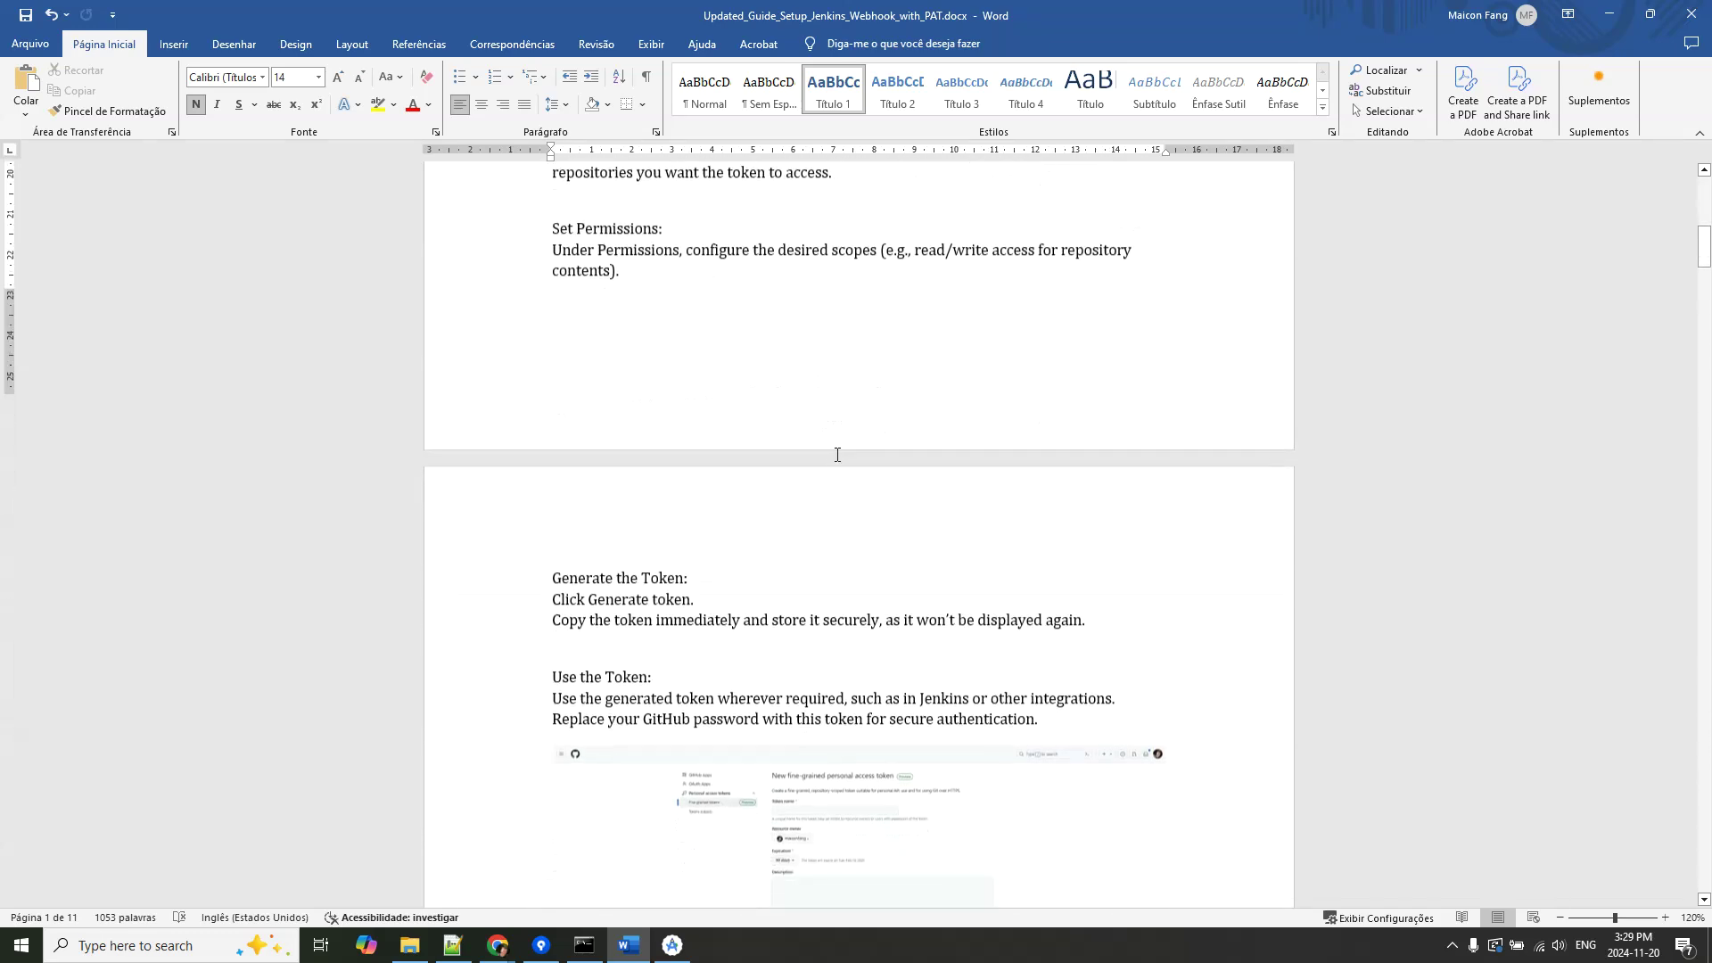
scroll(883, 482, "down", 8)
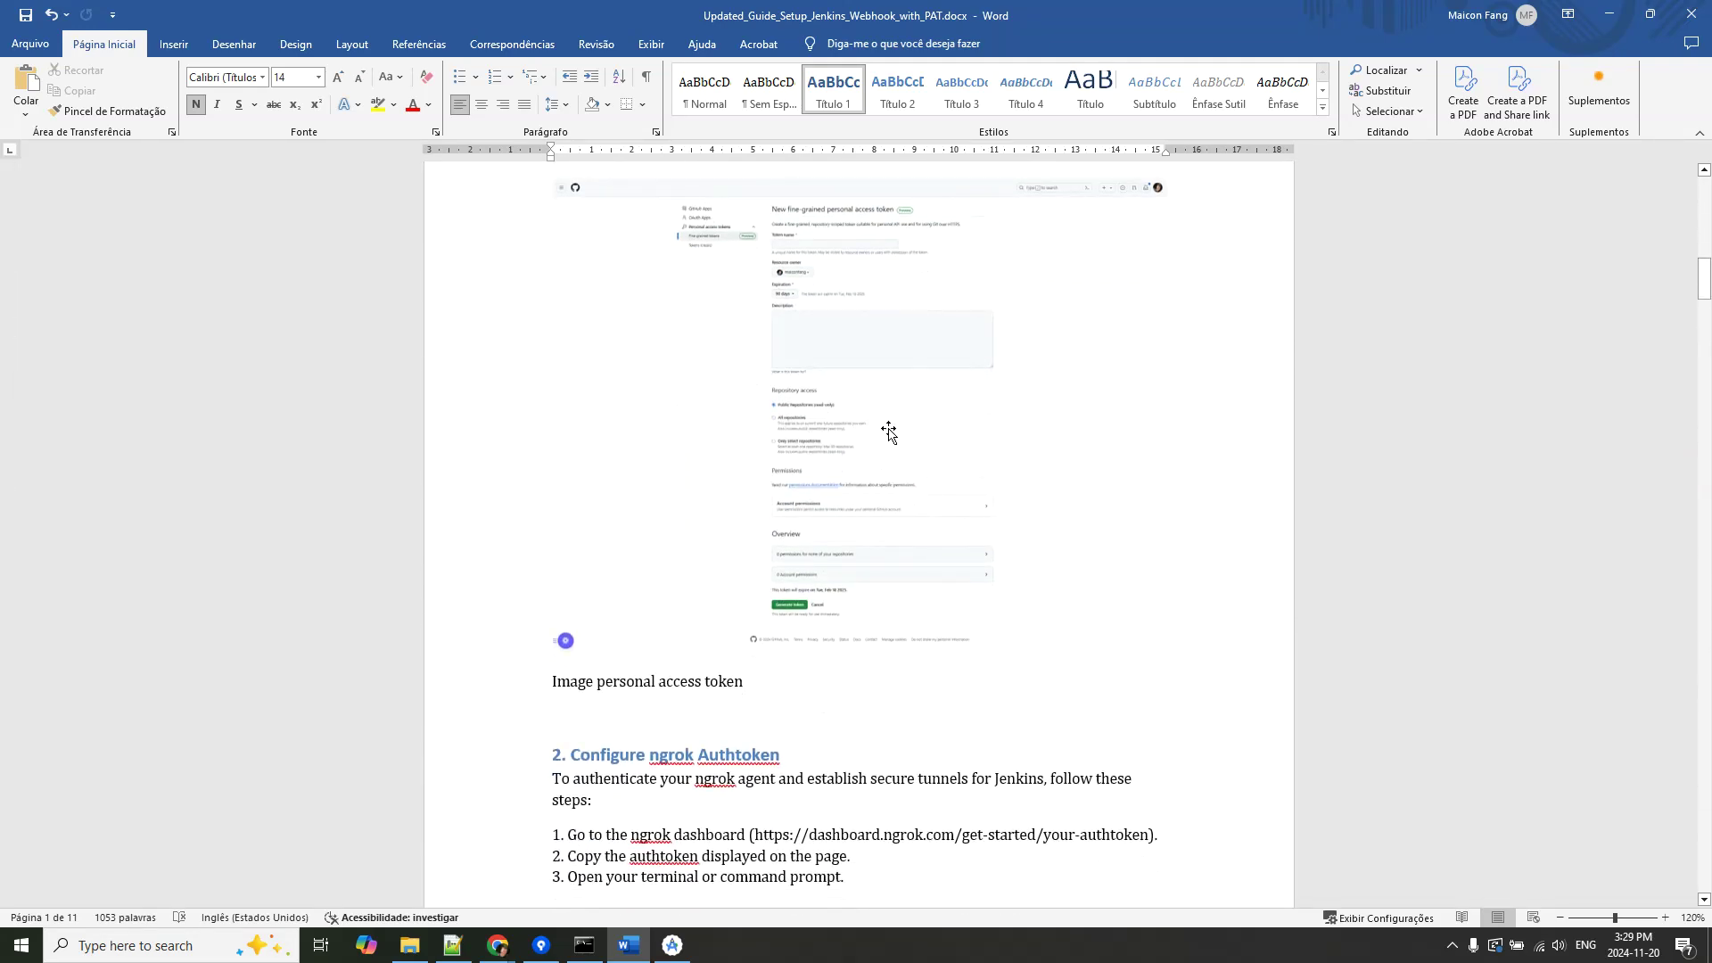
scroll(1002, 591, "down", 8)
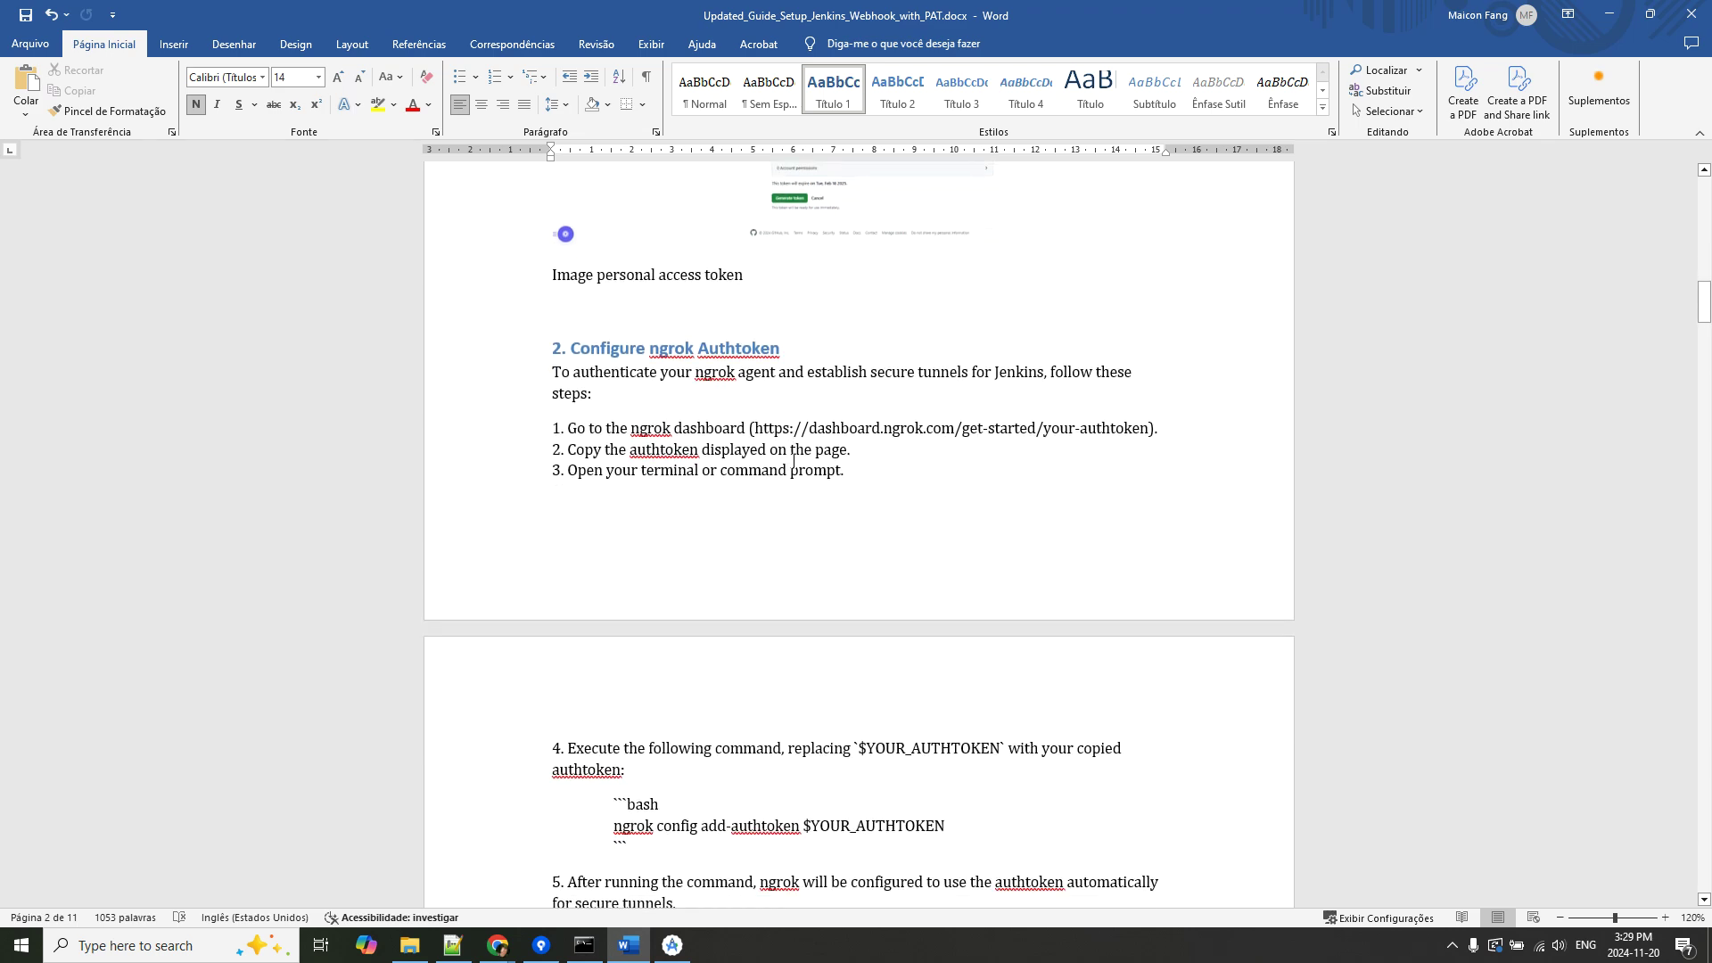
scroll(794, 463, "down", 10)
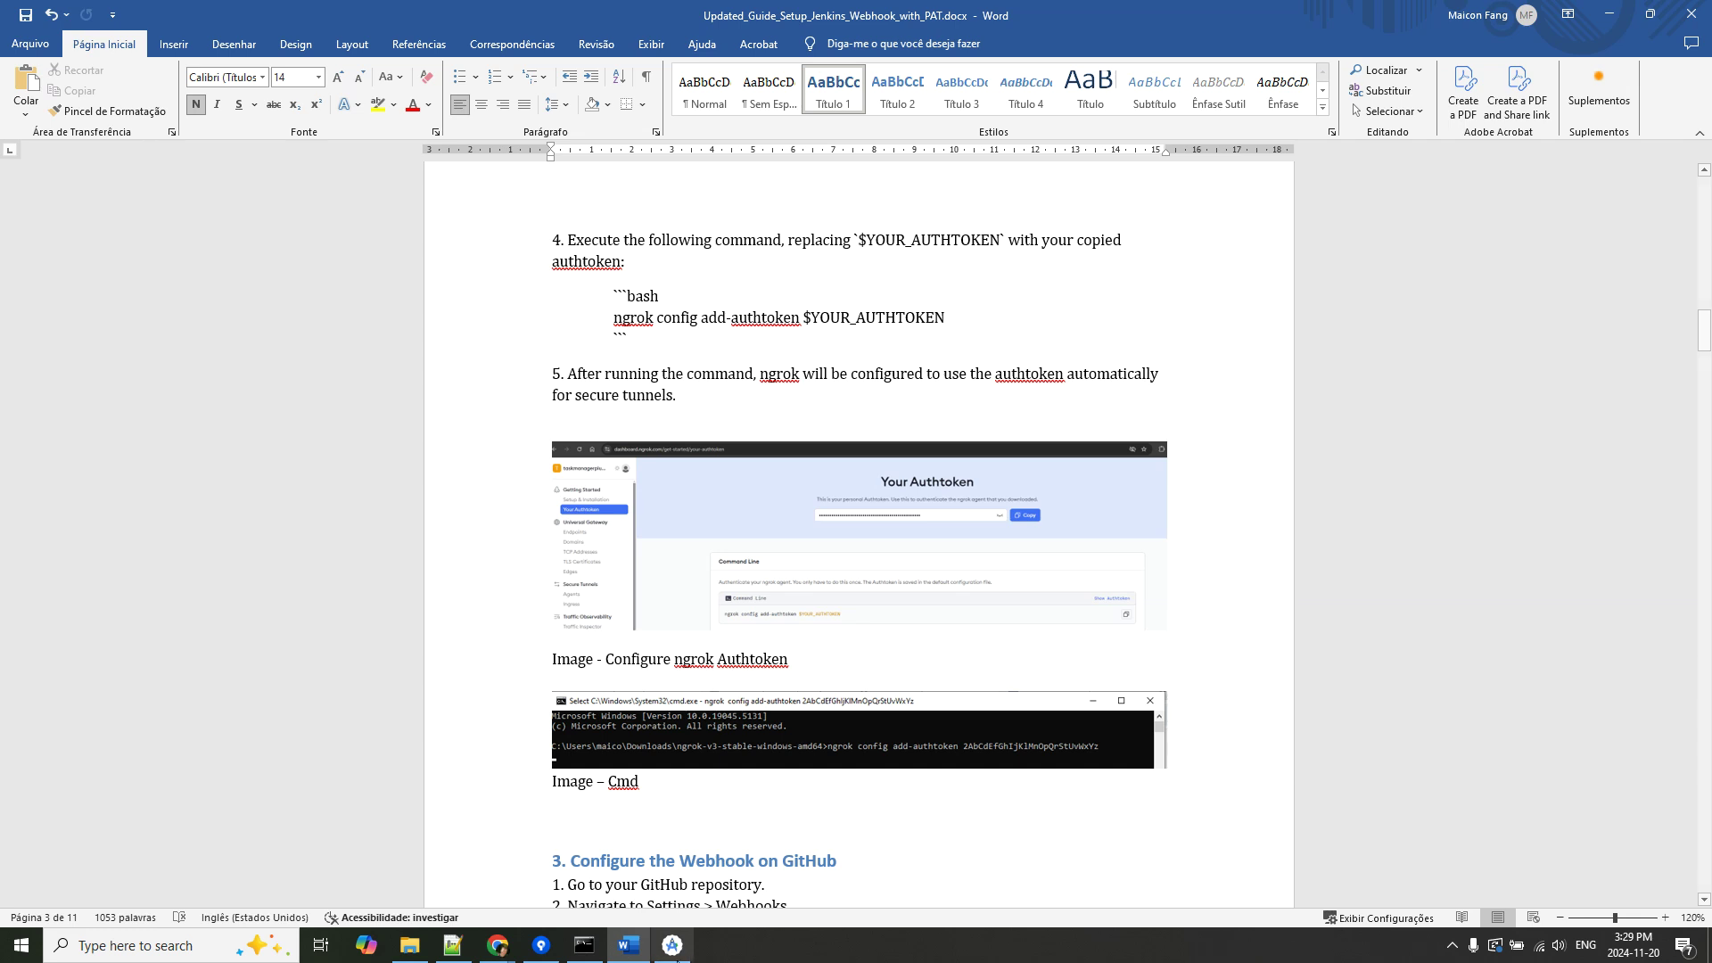
Glance at the ngrok request log, then continue down to section 3, Configure the Webhook on GitHub.
left_click(584, 947)
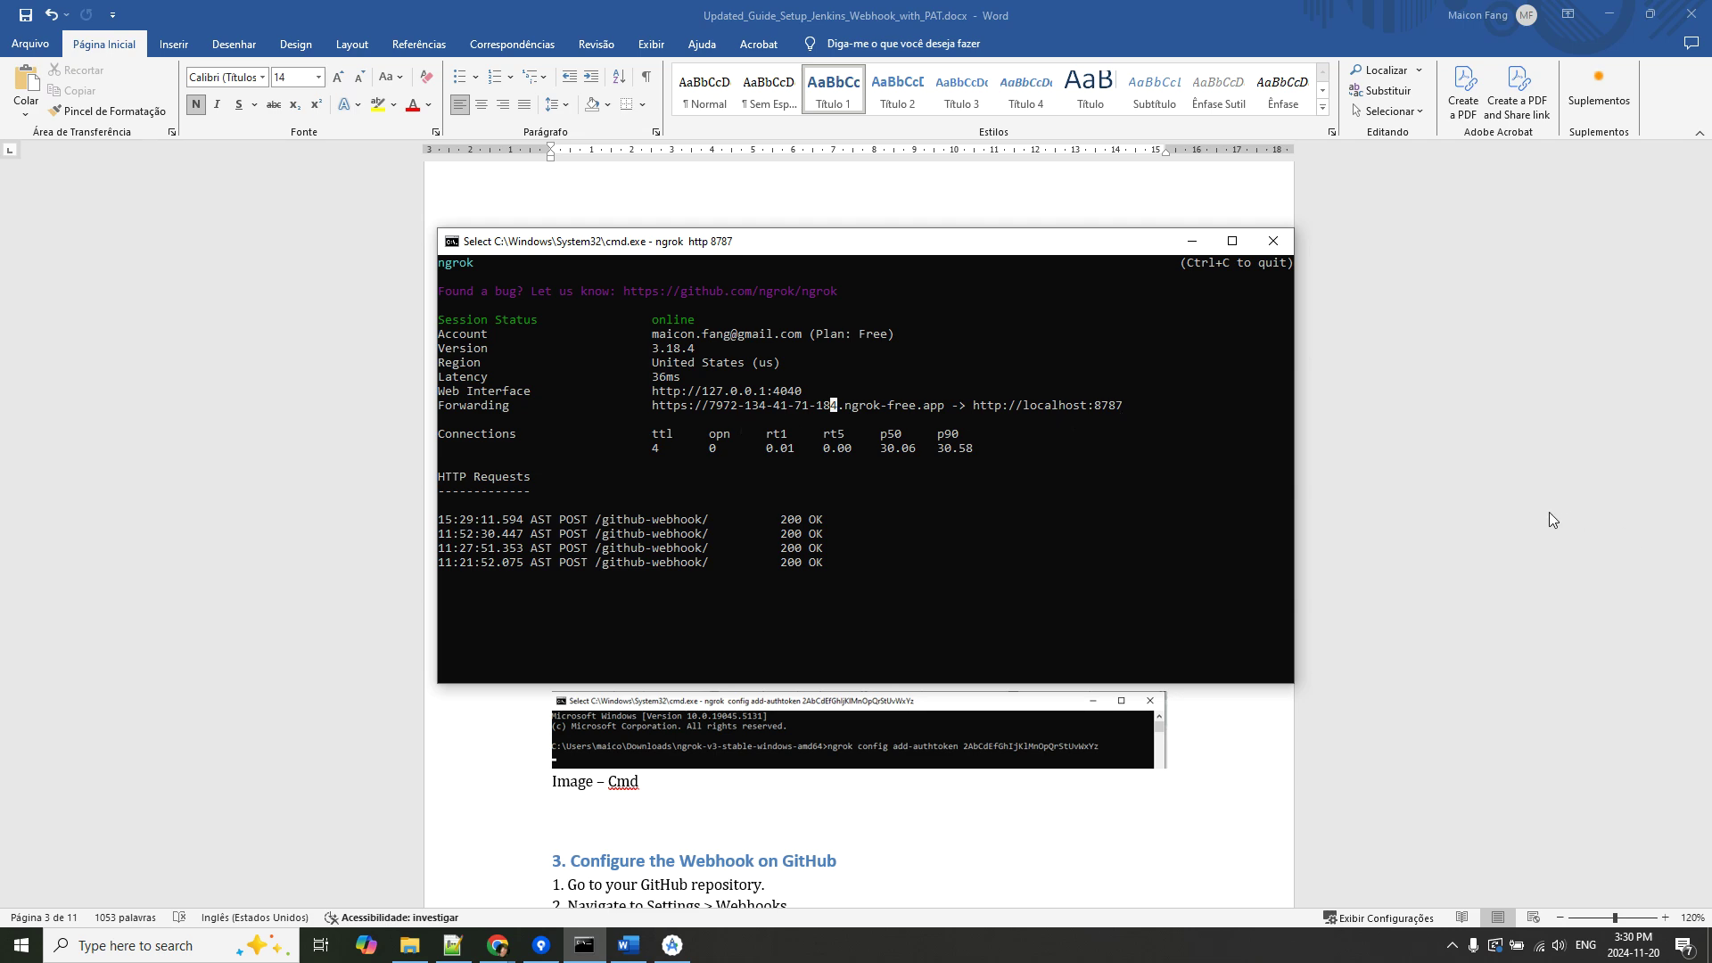
left_click(1473, 485)
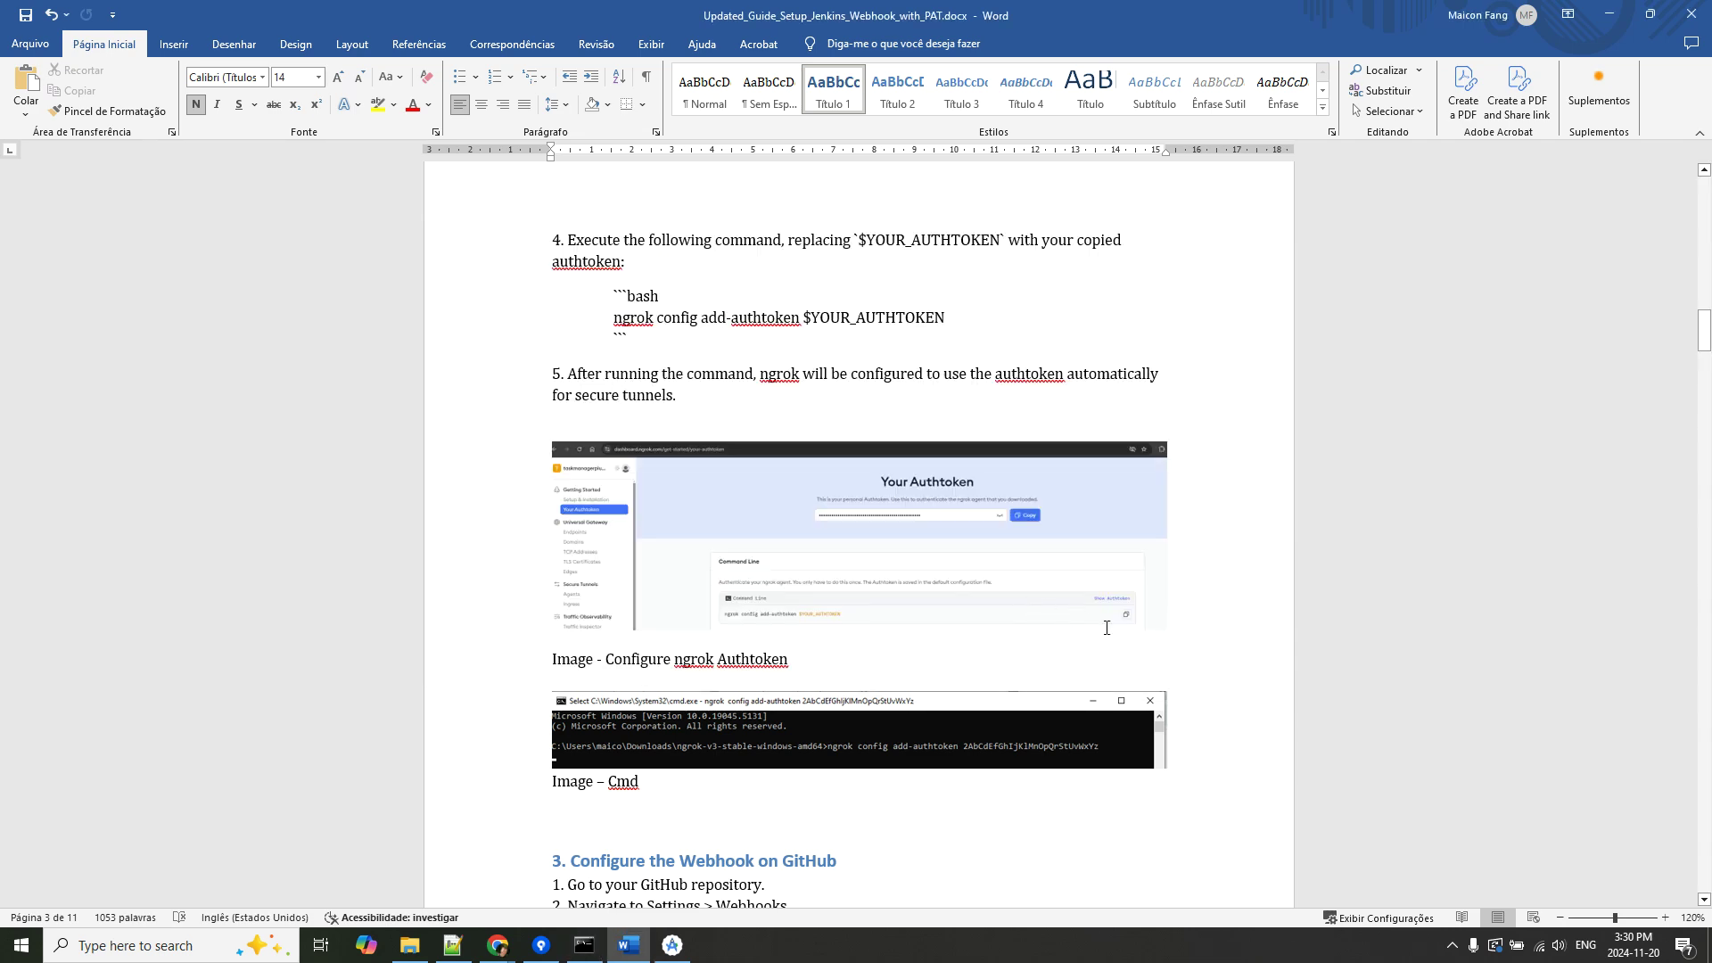
scroll(1231, 637, "down", 5)
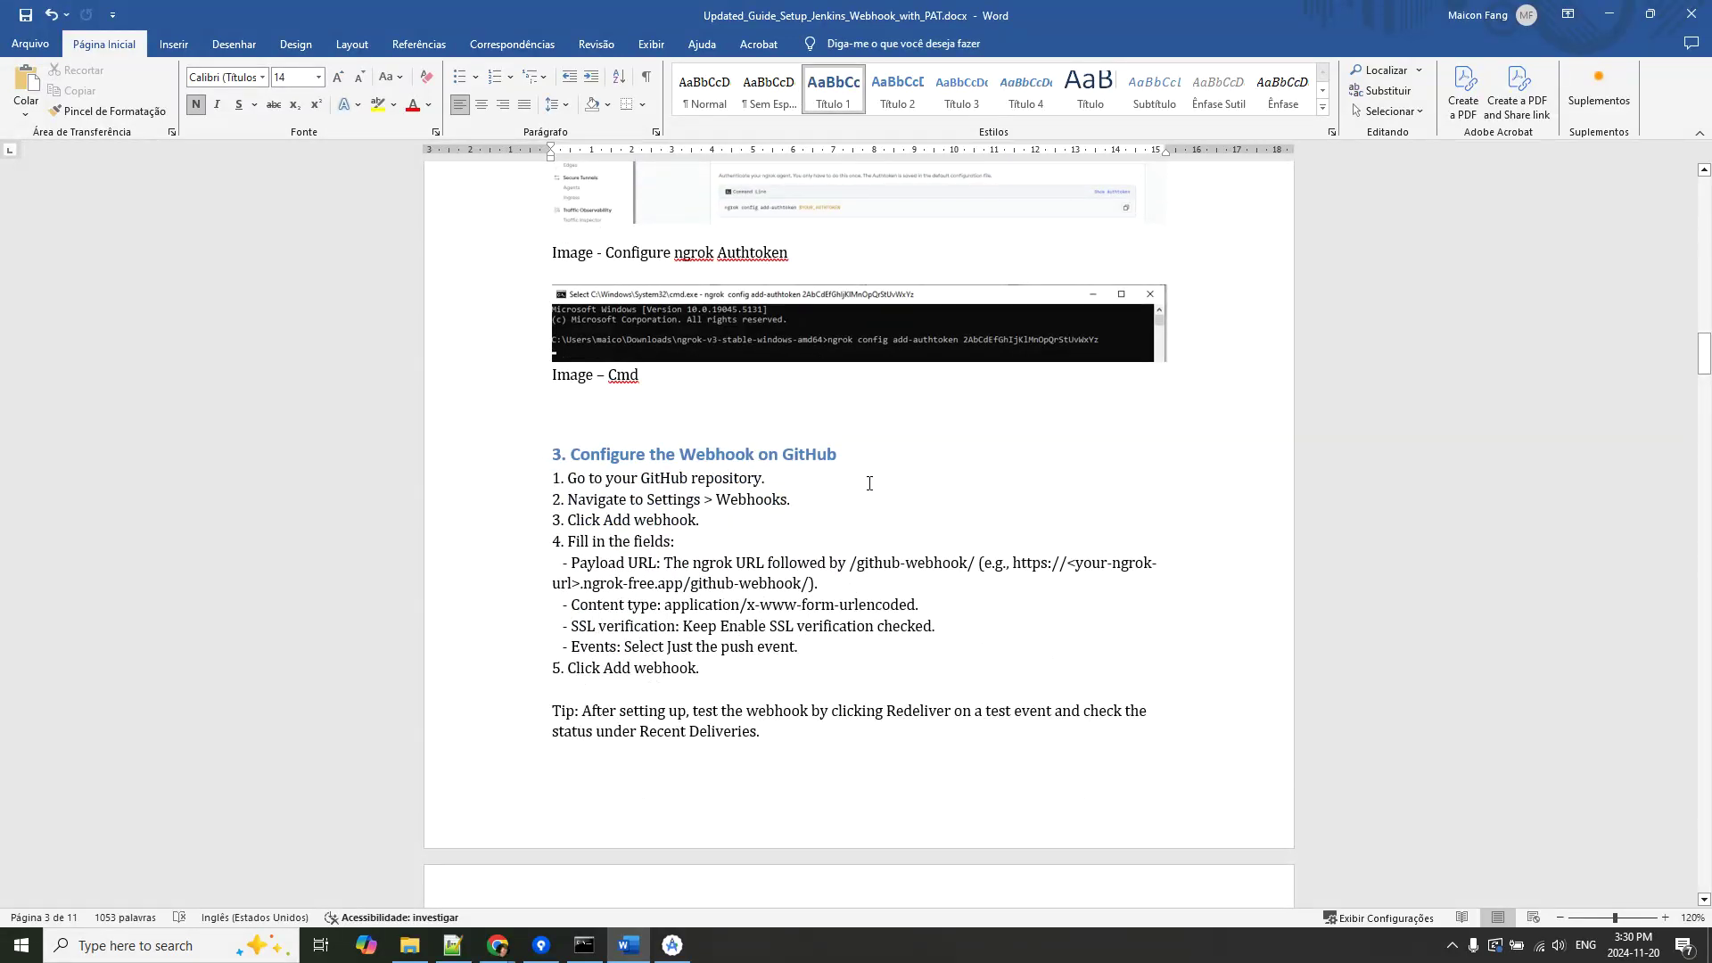
Scroll the guide past the GitHub webhook screenshots down to section 4.
scroll(927, 606, "down", 7)
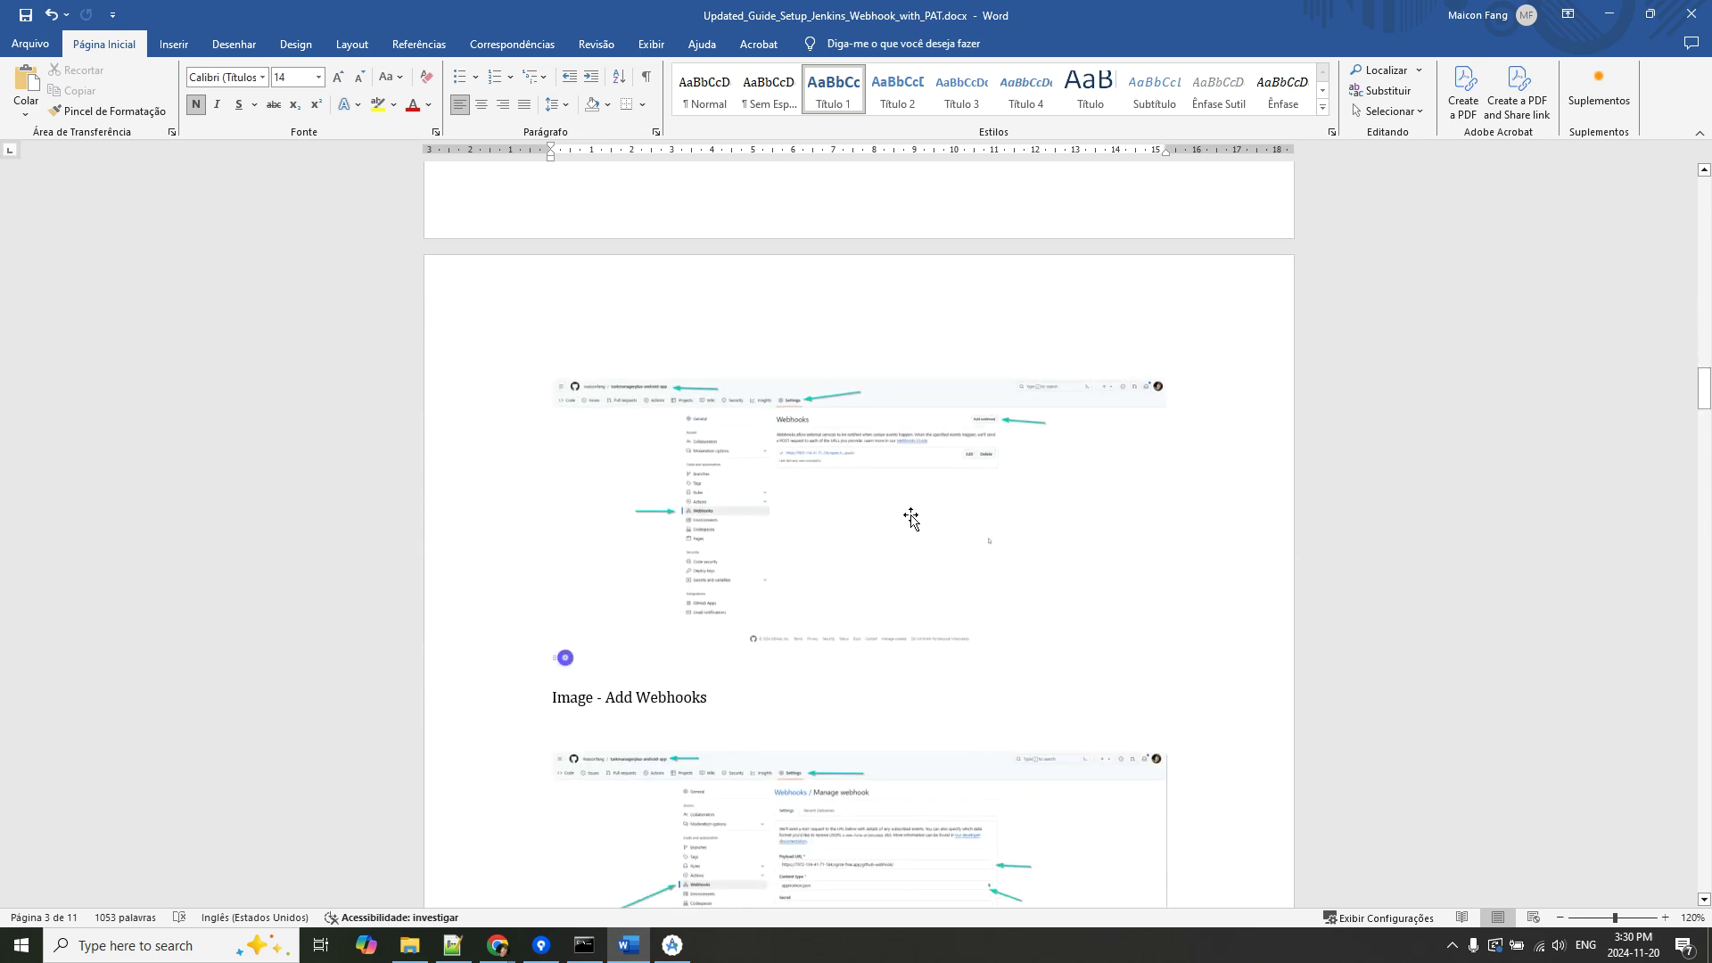
scroll(914, 519, "down", 2)
scroll(1029, 577, "down", 4)
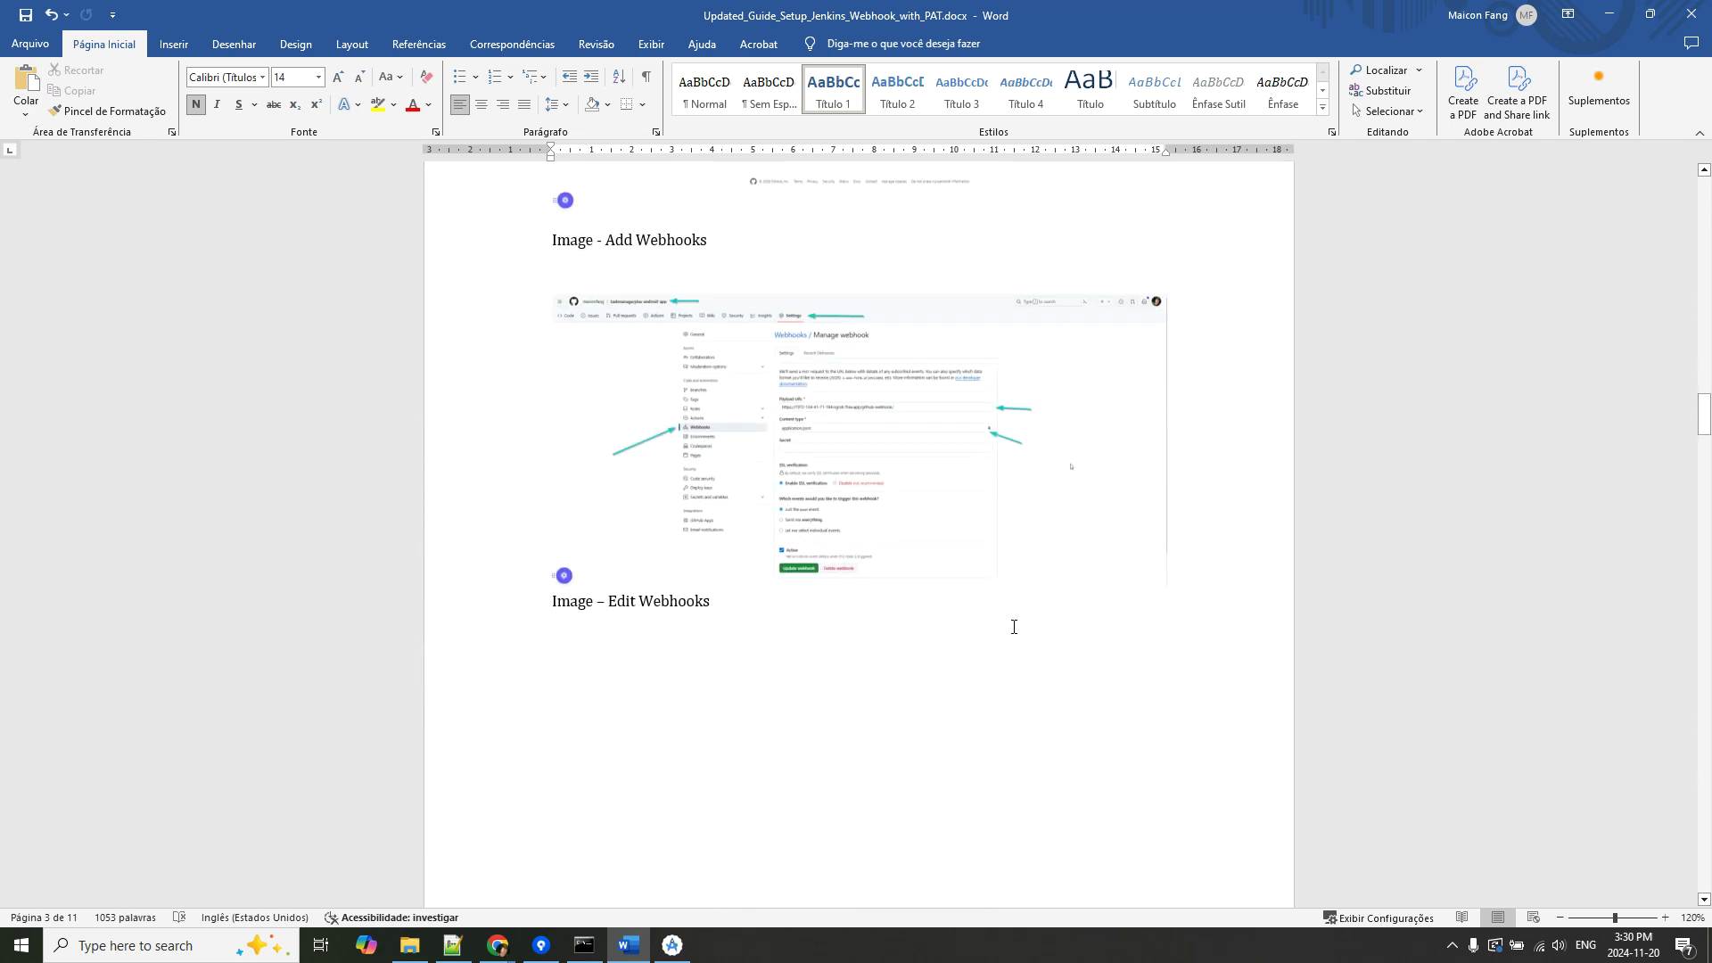
scroll(1015, 625, "down", 10)
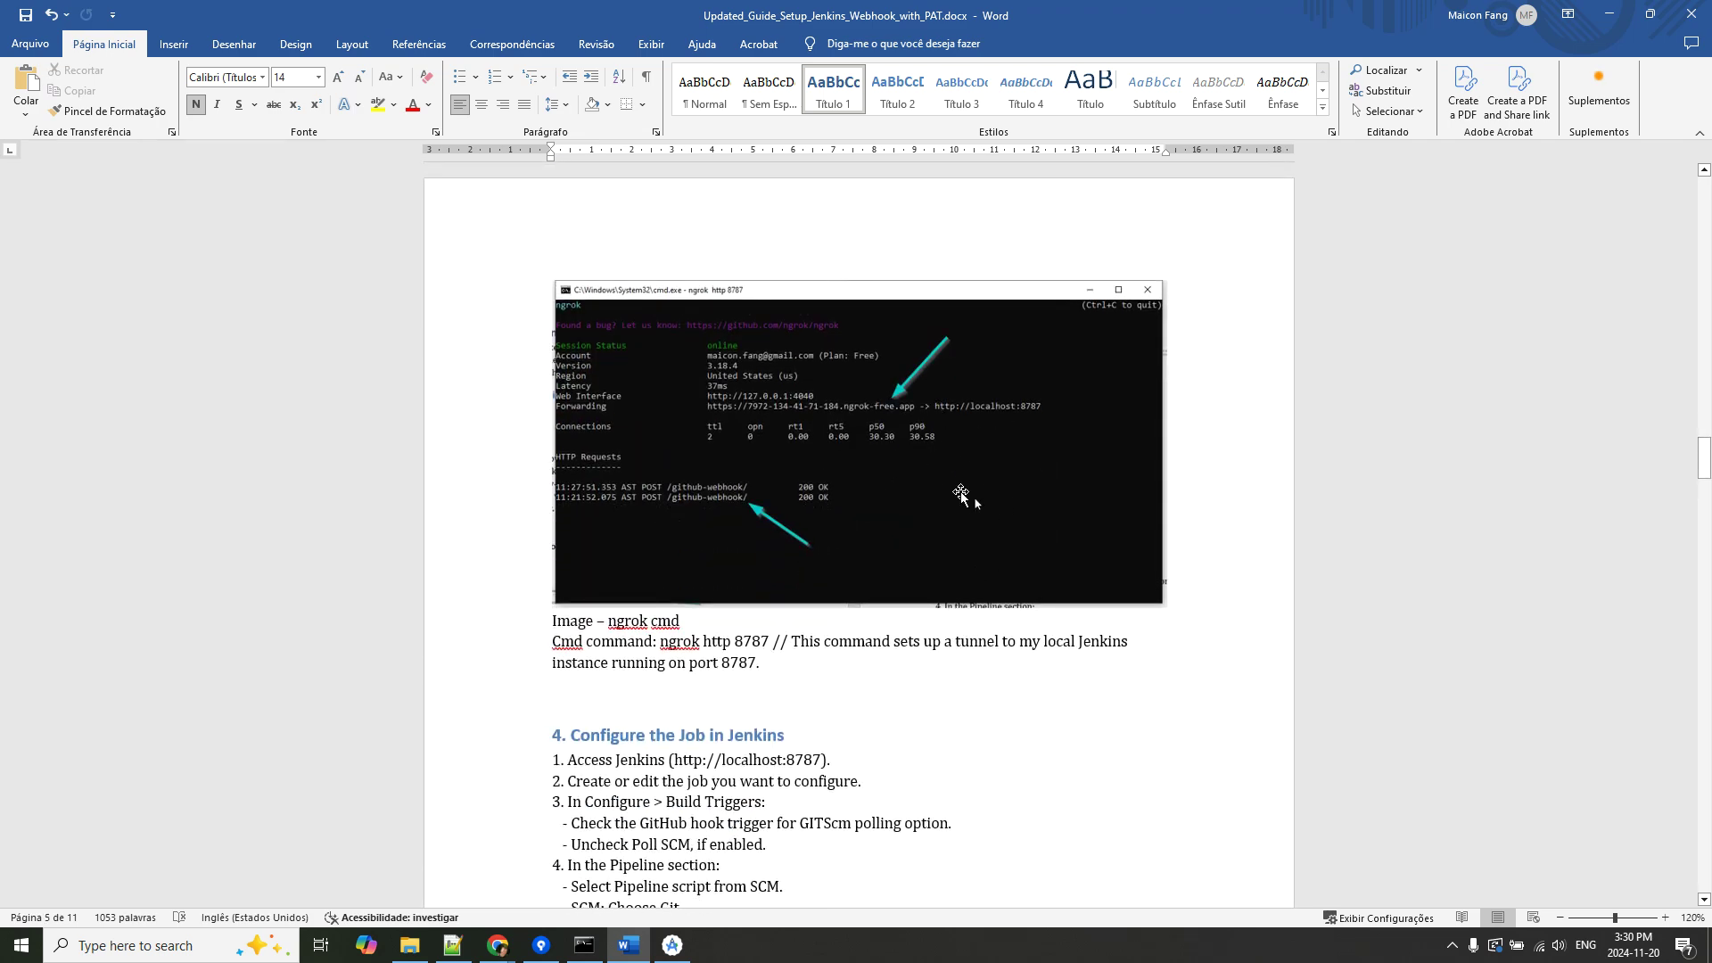
scroll(984, 540, "down", 2)
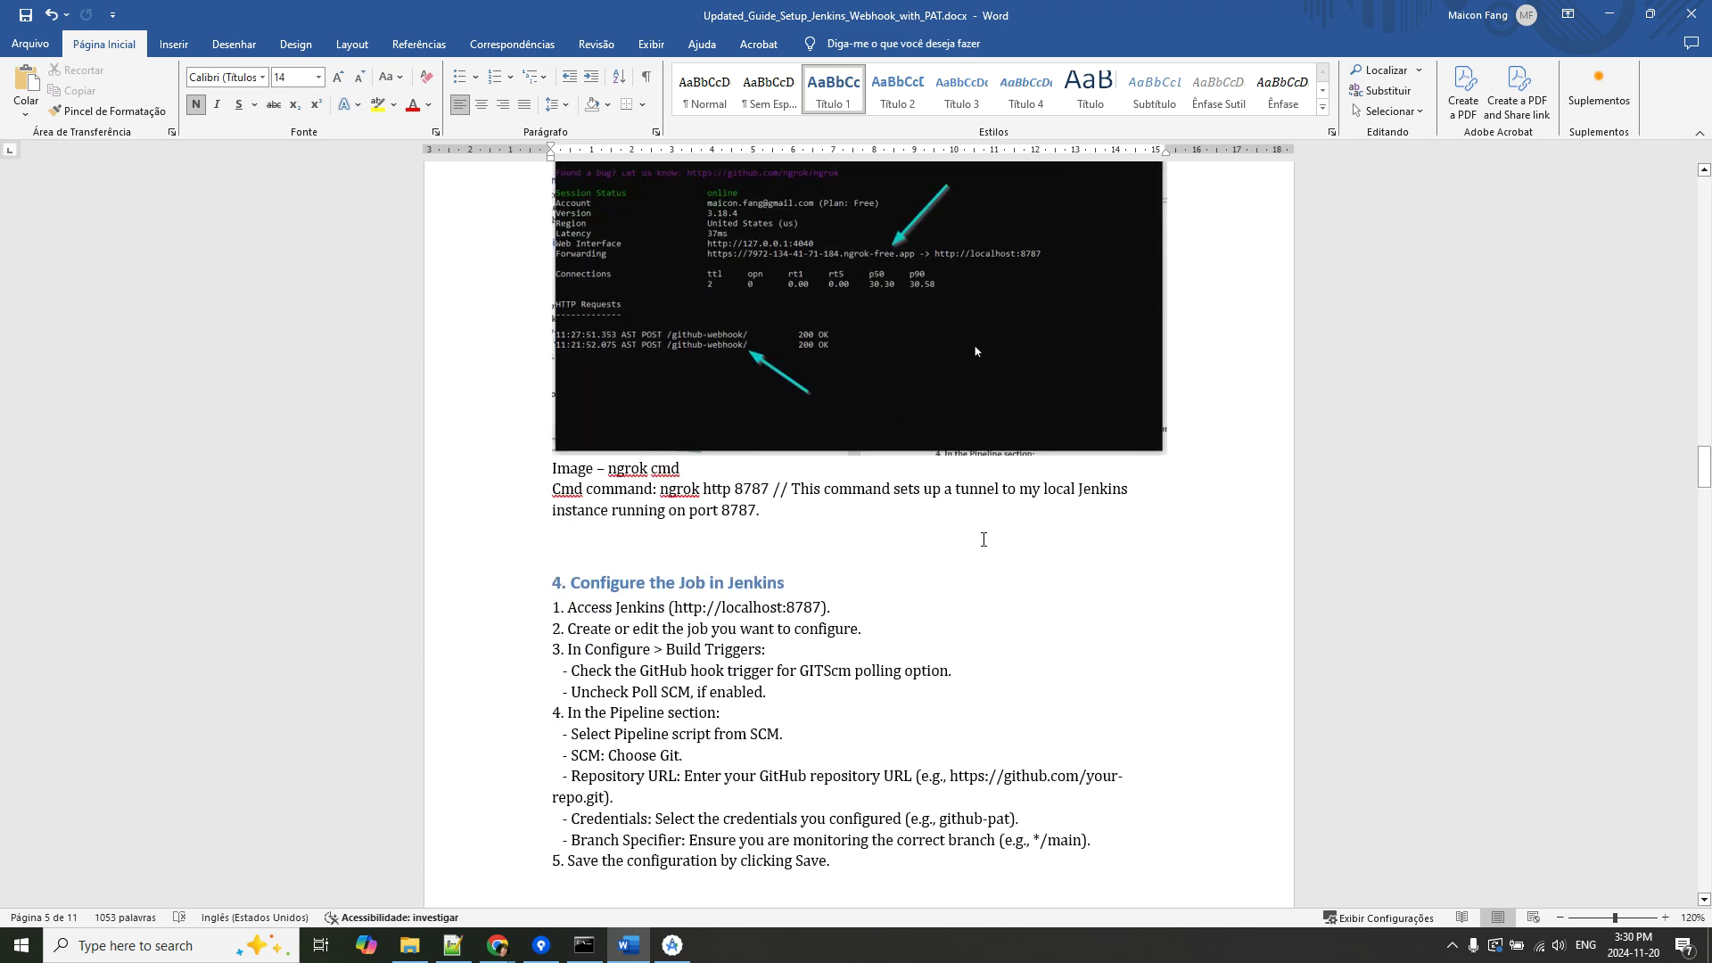
scroll(984, 540, "down", 1)
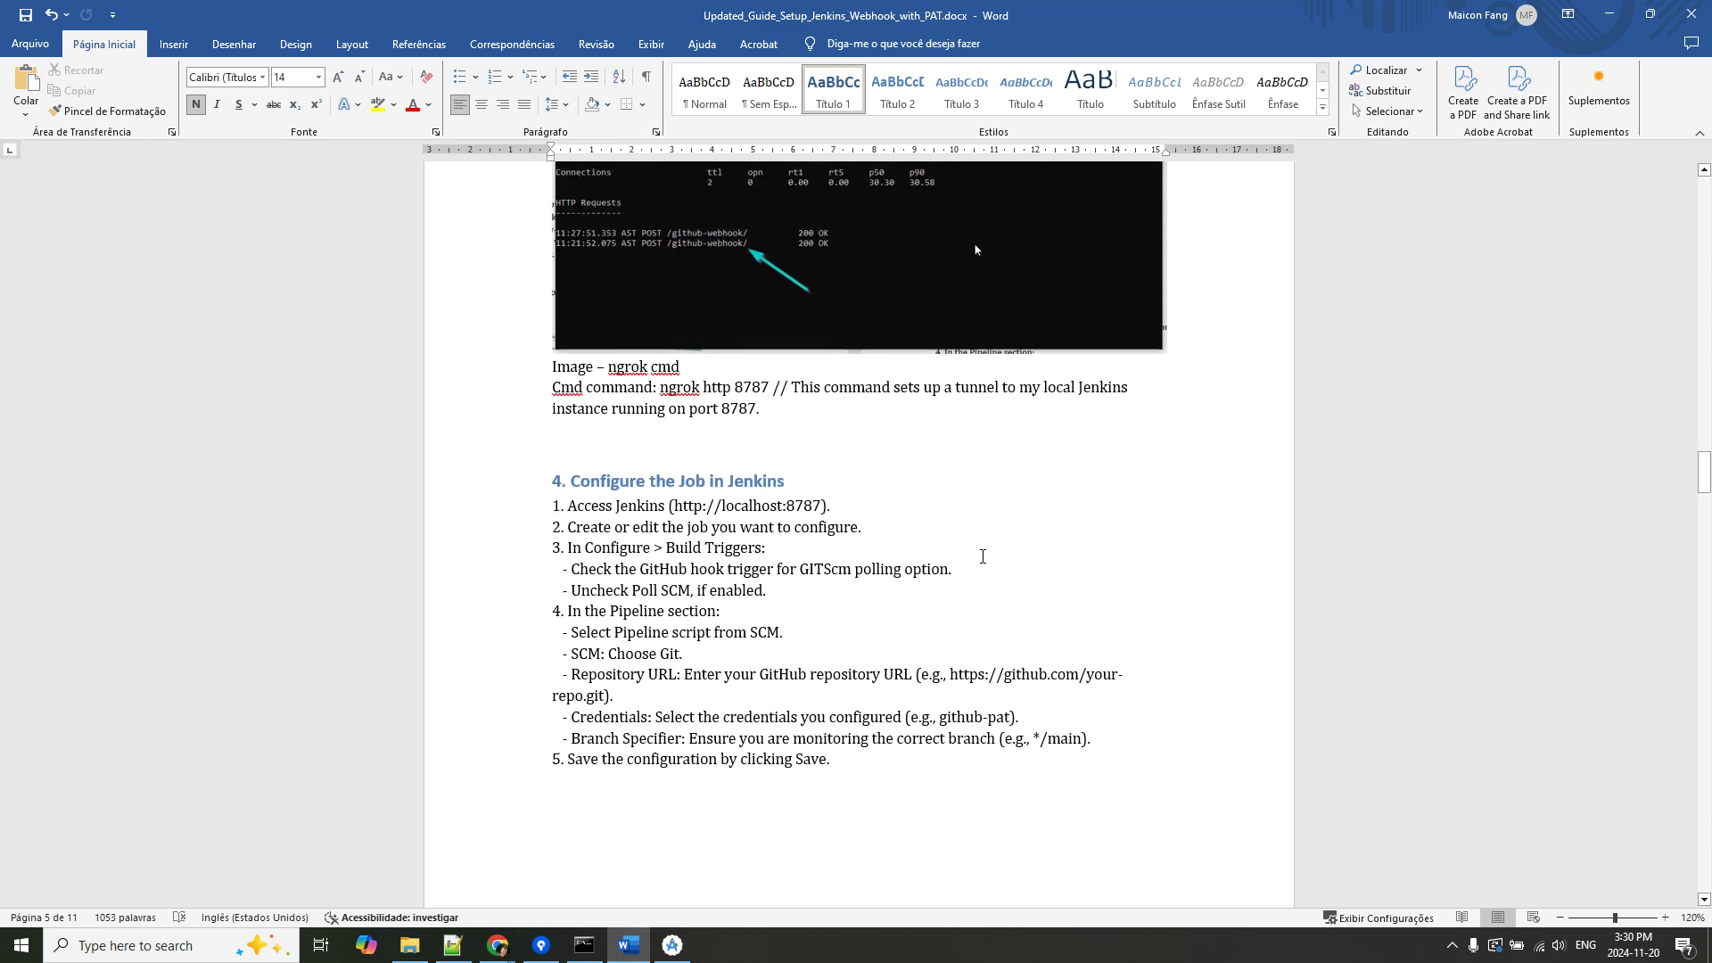
scroll(983, 557, "down", 2)
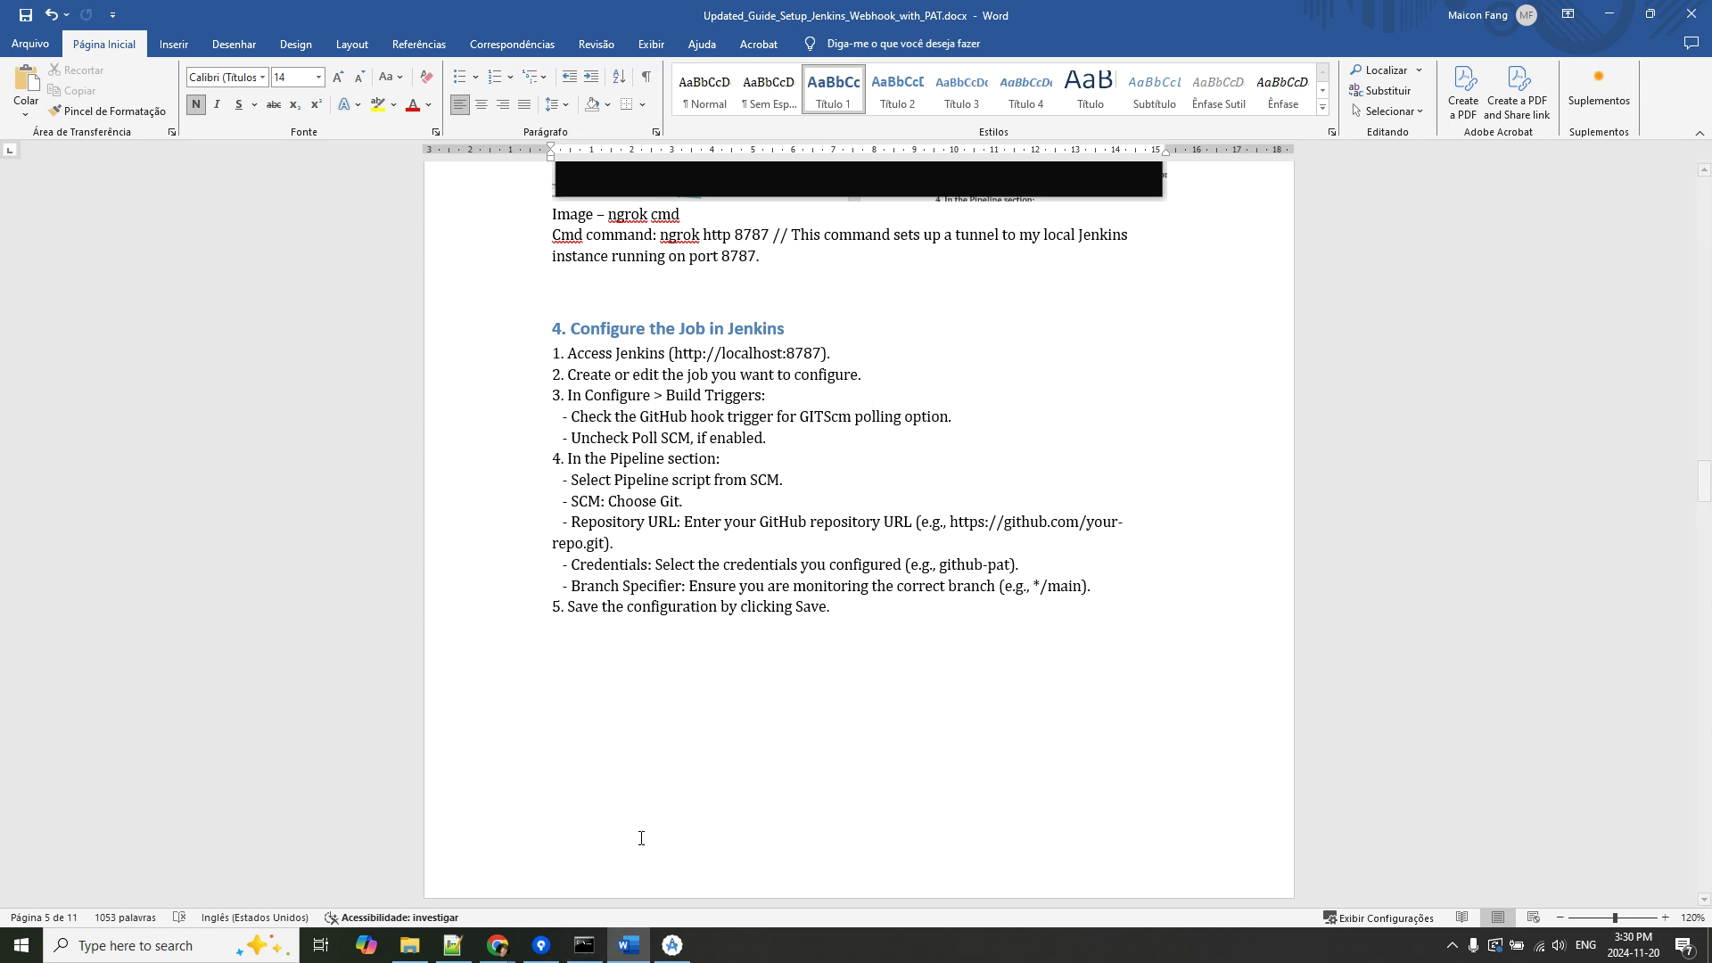
Open Task-Manager-Plus-Pipeline's configuration and tick Poll SCM under Build Triggers.
mouse_move(498, 945)
left_click(401, 860)
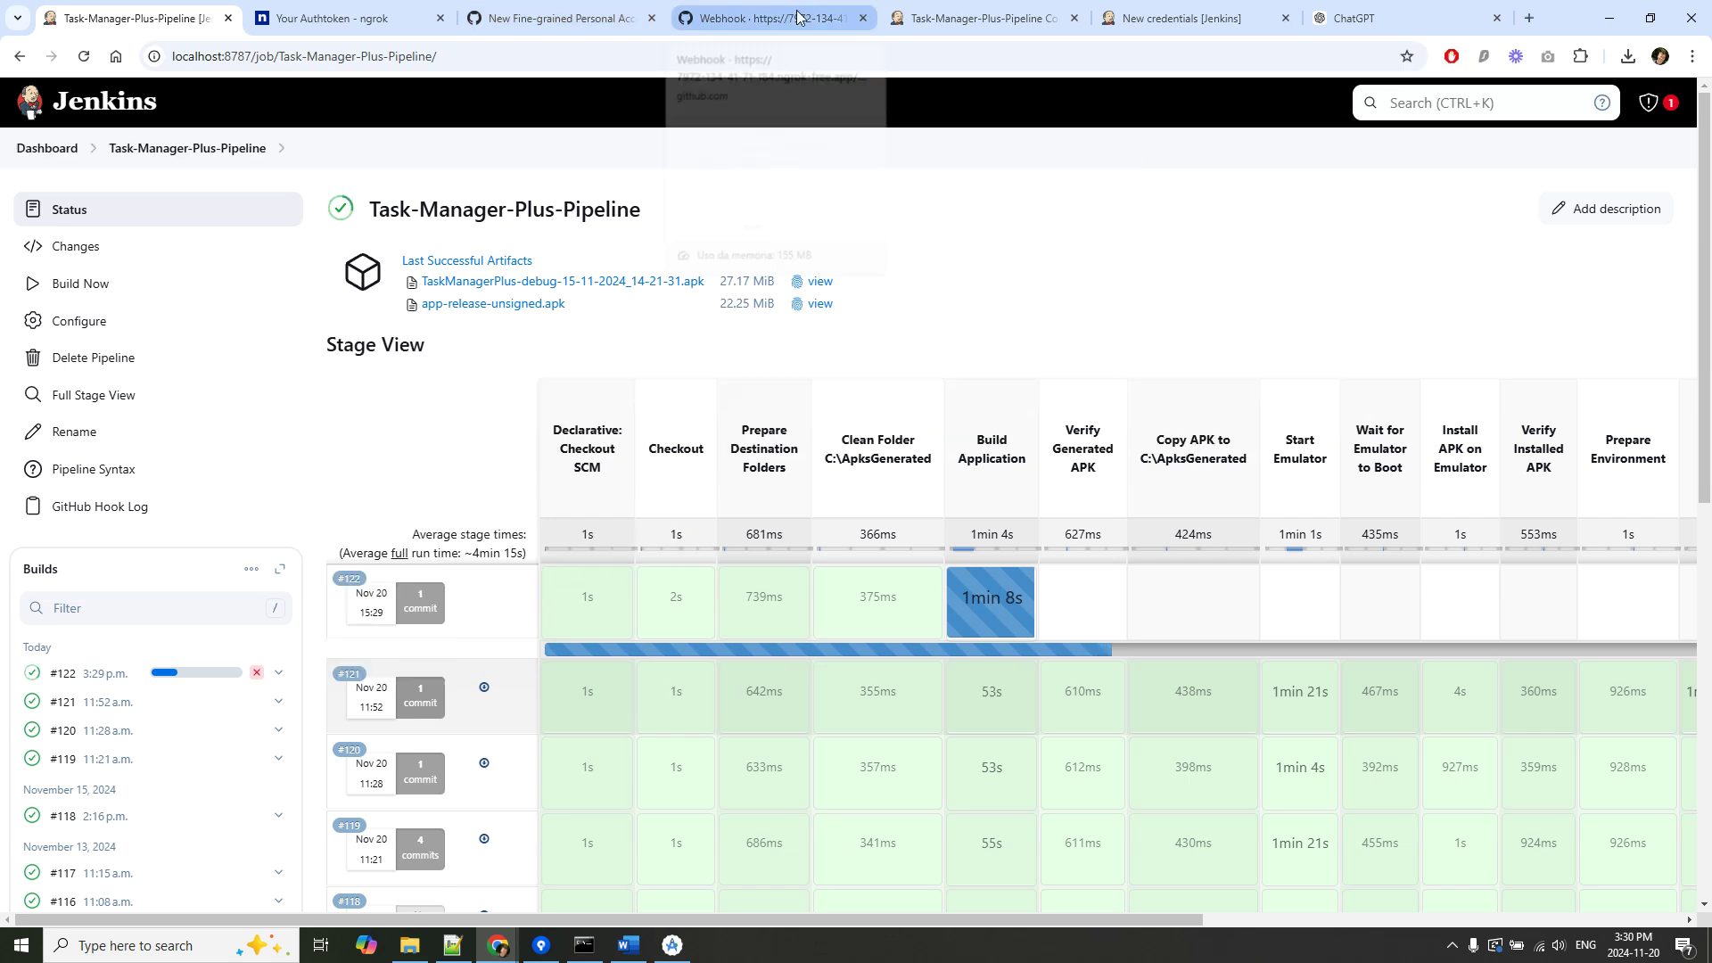
left_click(977, 18)
scroll(706, 415, "up", 15)
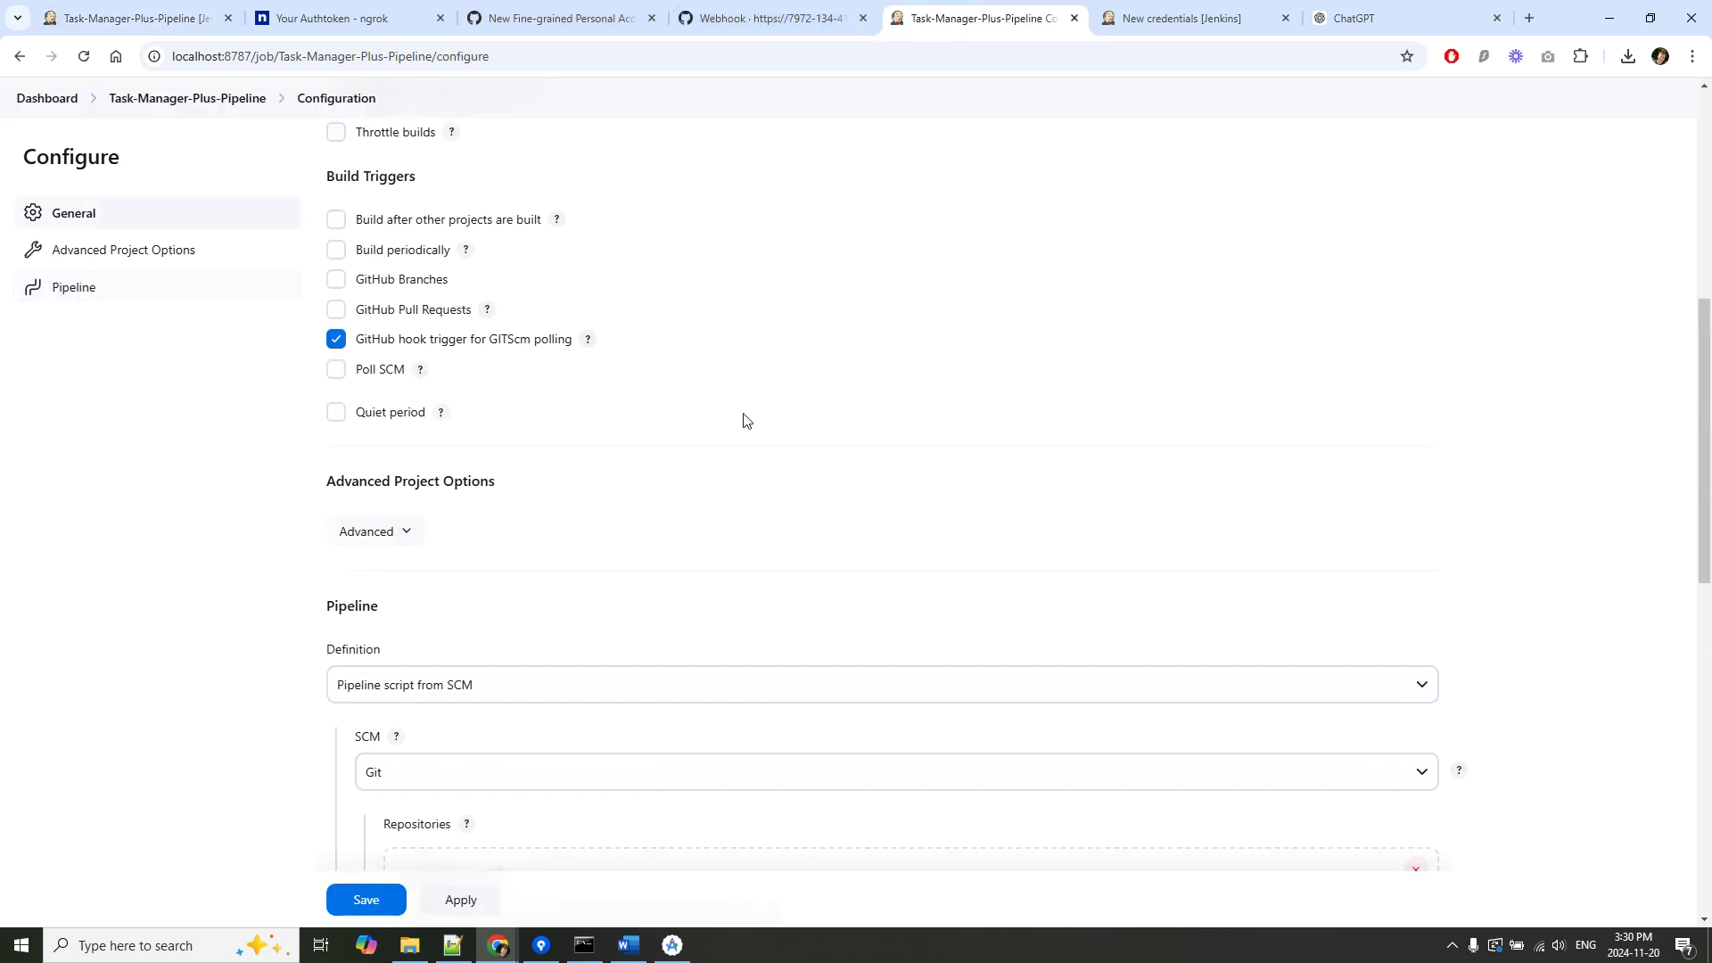
scroll(673, 497, "down", 4)
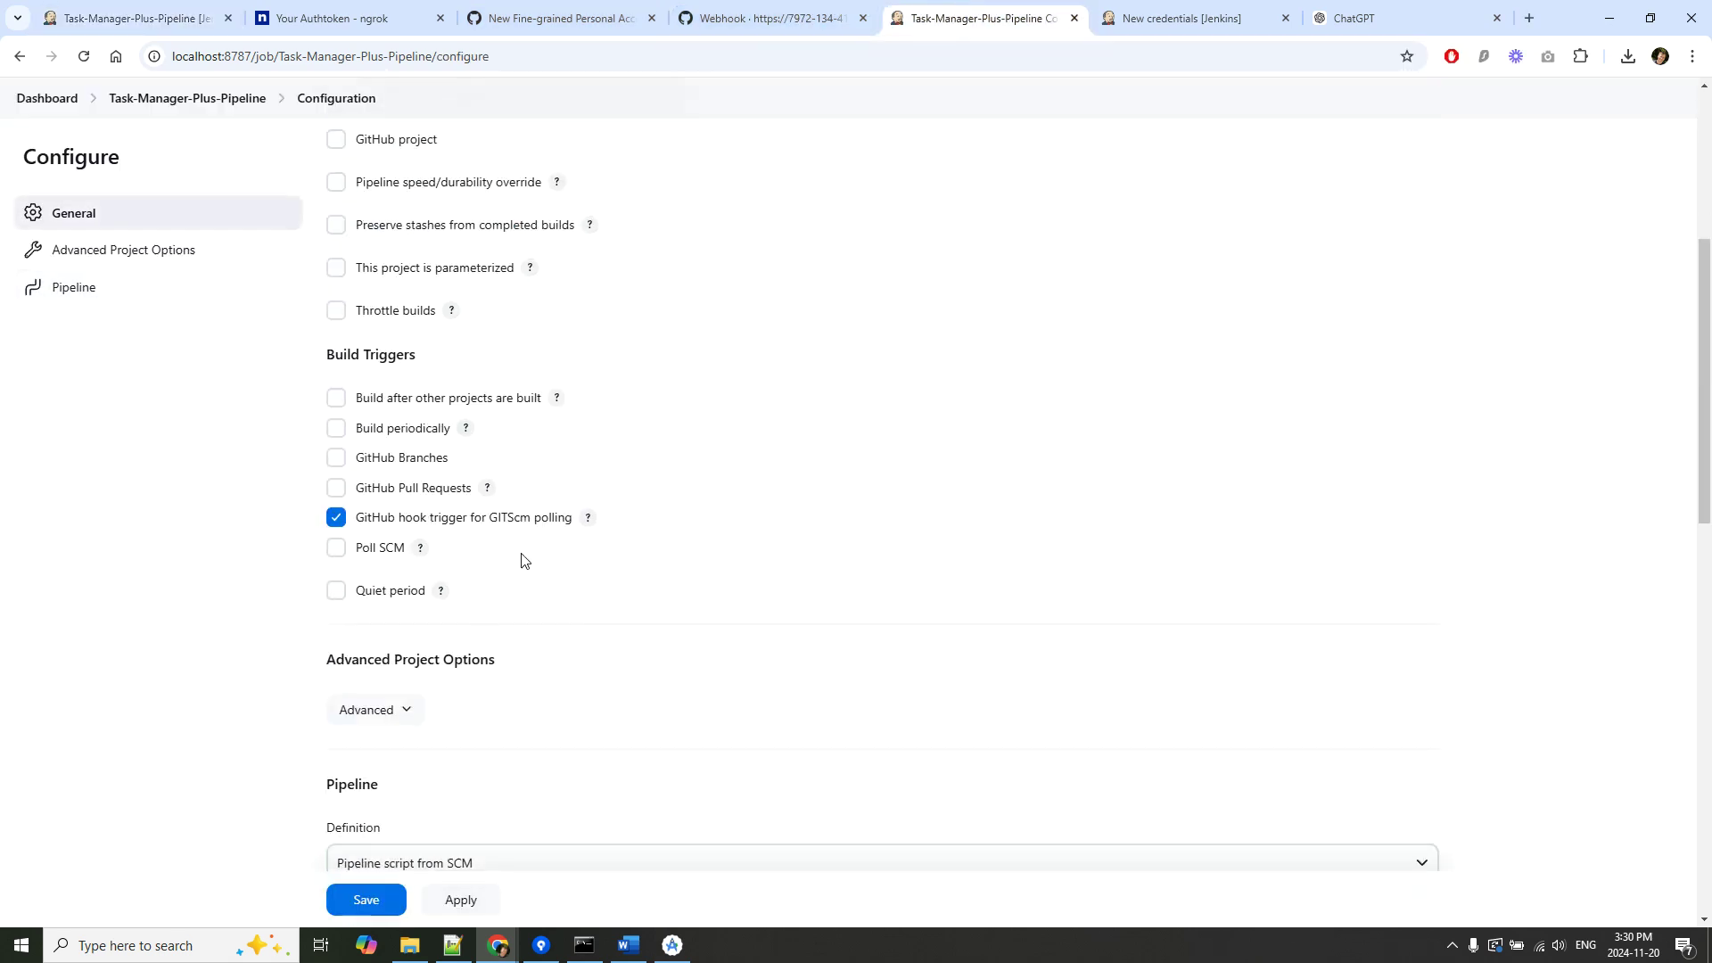
left_click(336, 548)
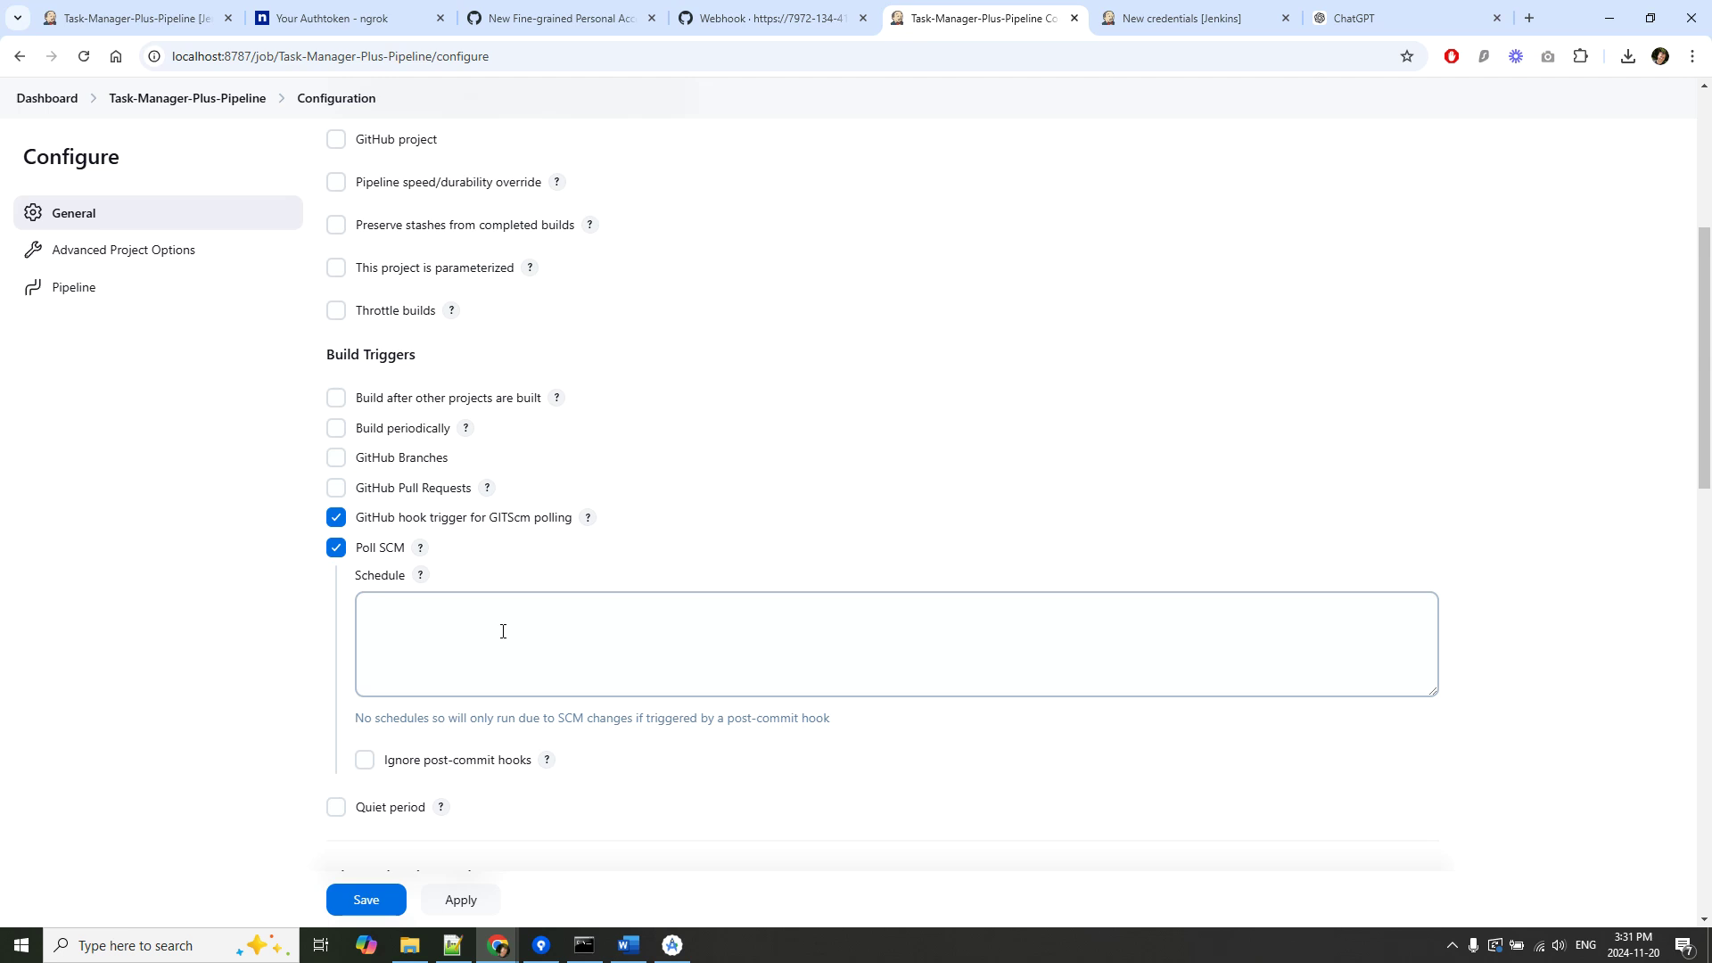
Scroll the guide to the Obs note and copy the cron expression 0 18 * * *.
left_click(629, 947)
scroll(899, 684, "down", 15)
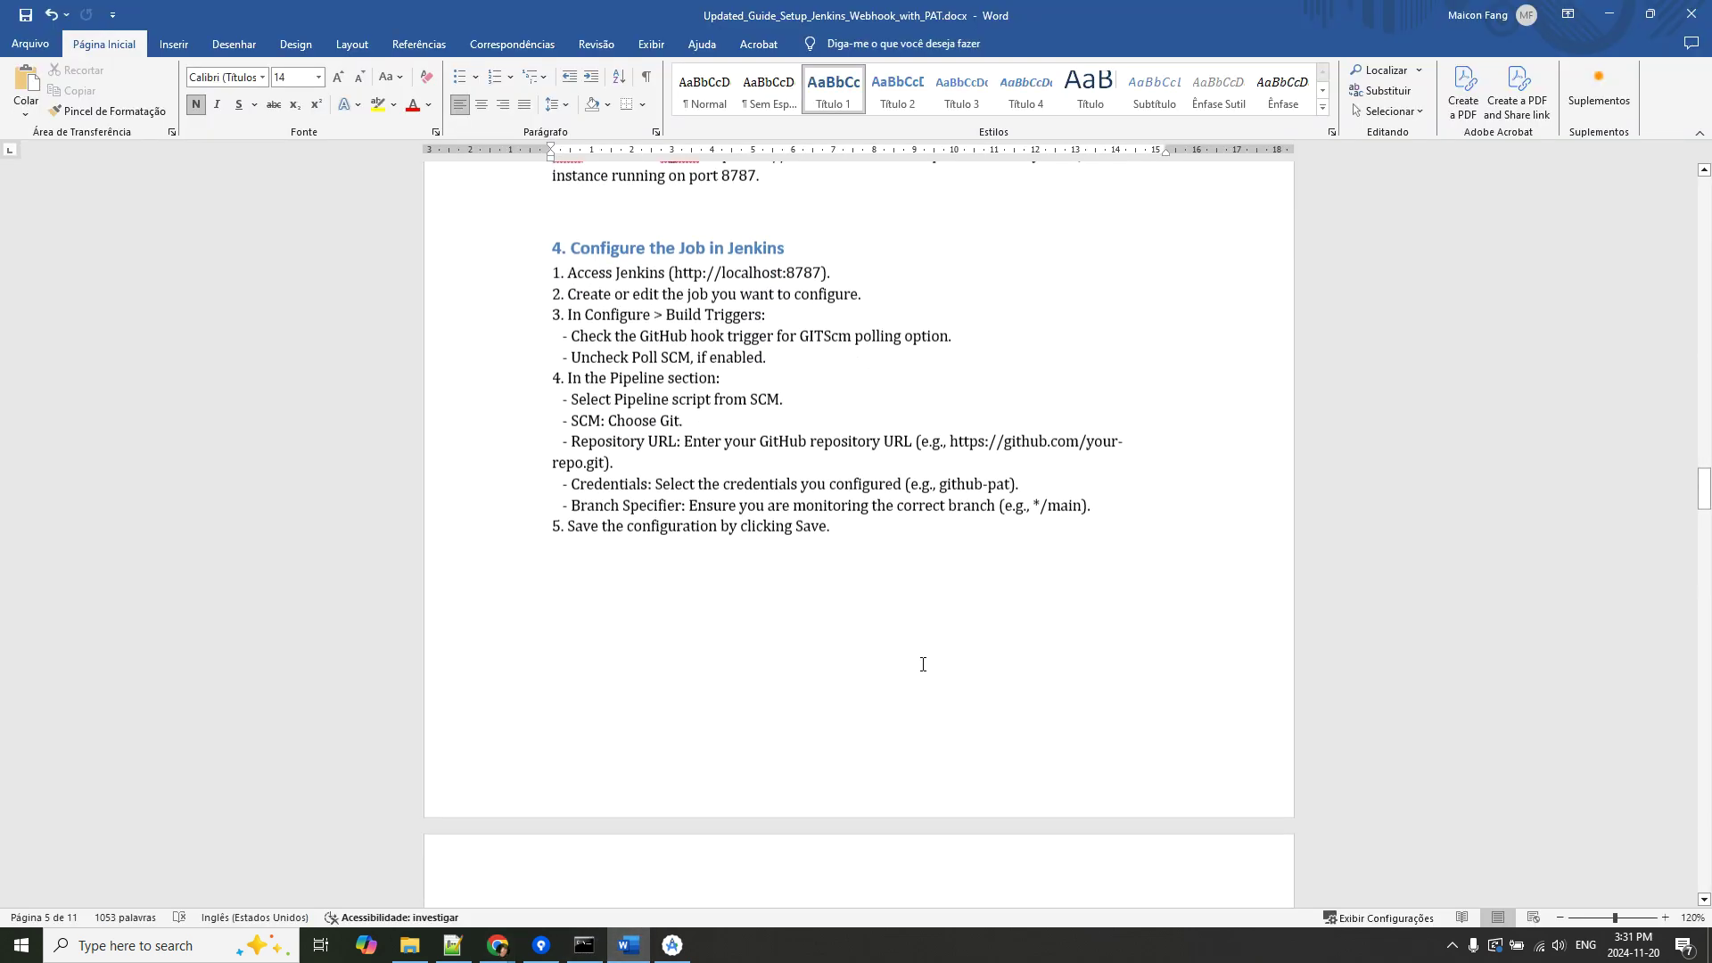
scroll(955, 660, "down", 6)
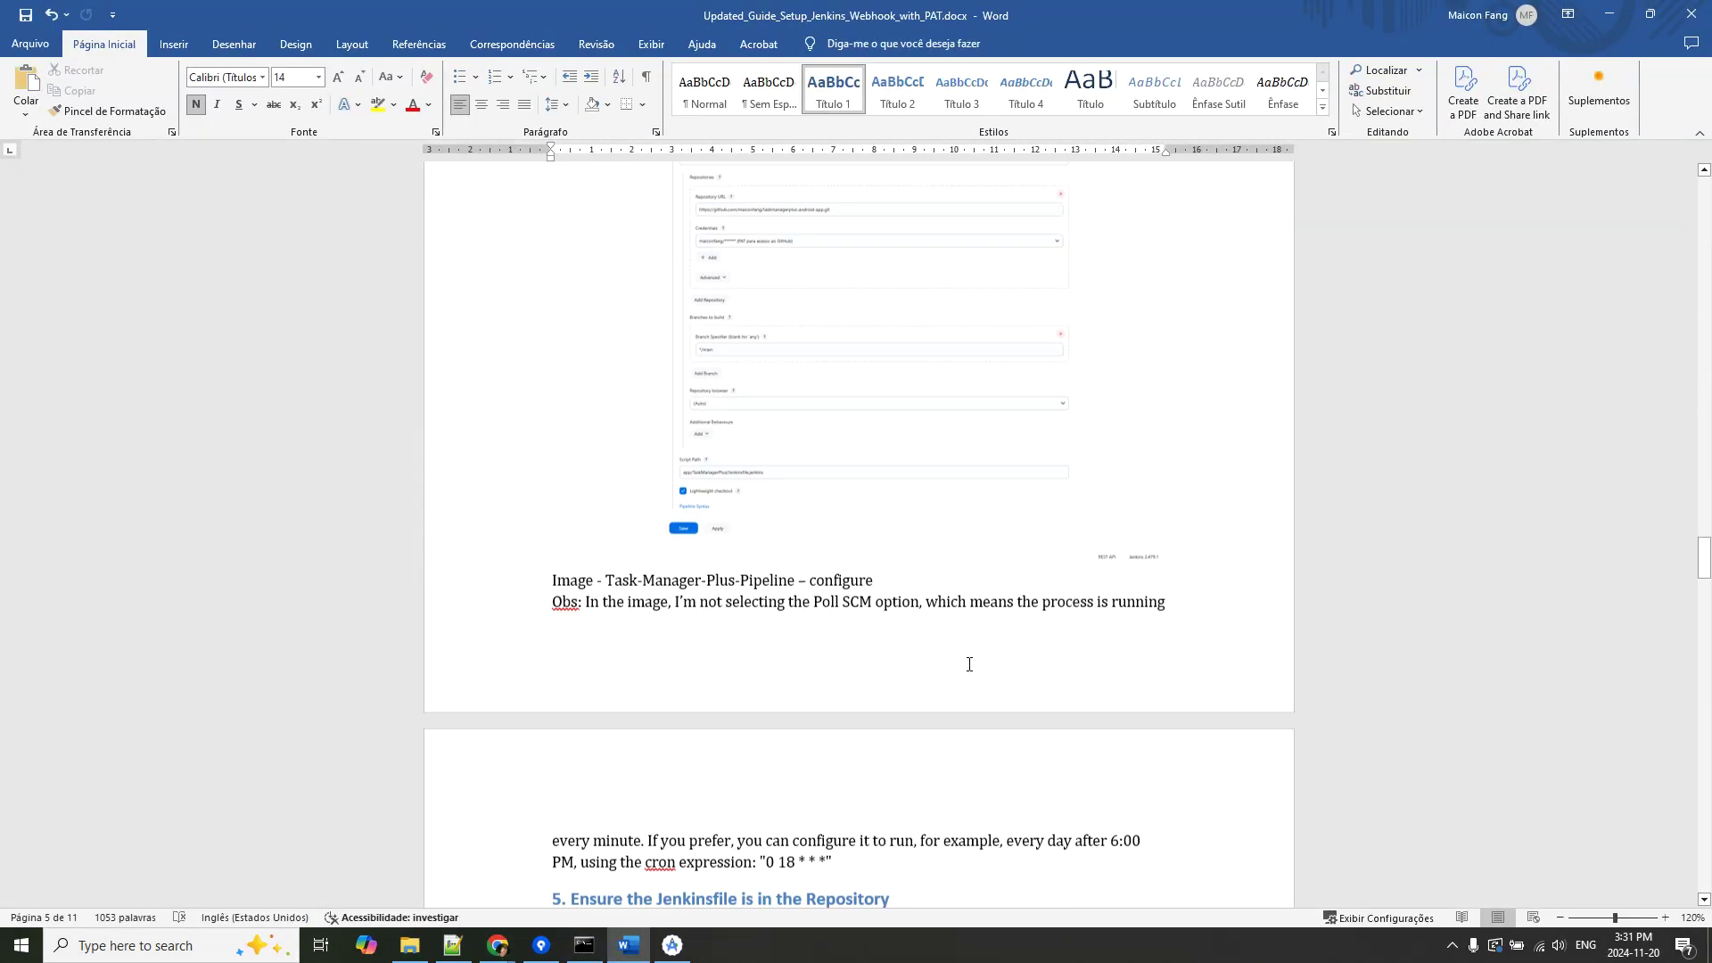
scroll(1013, 600, "down", 2)
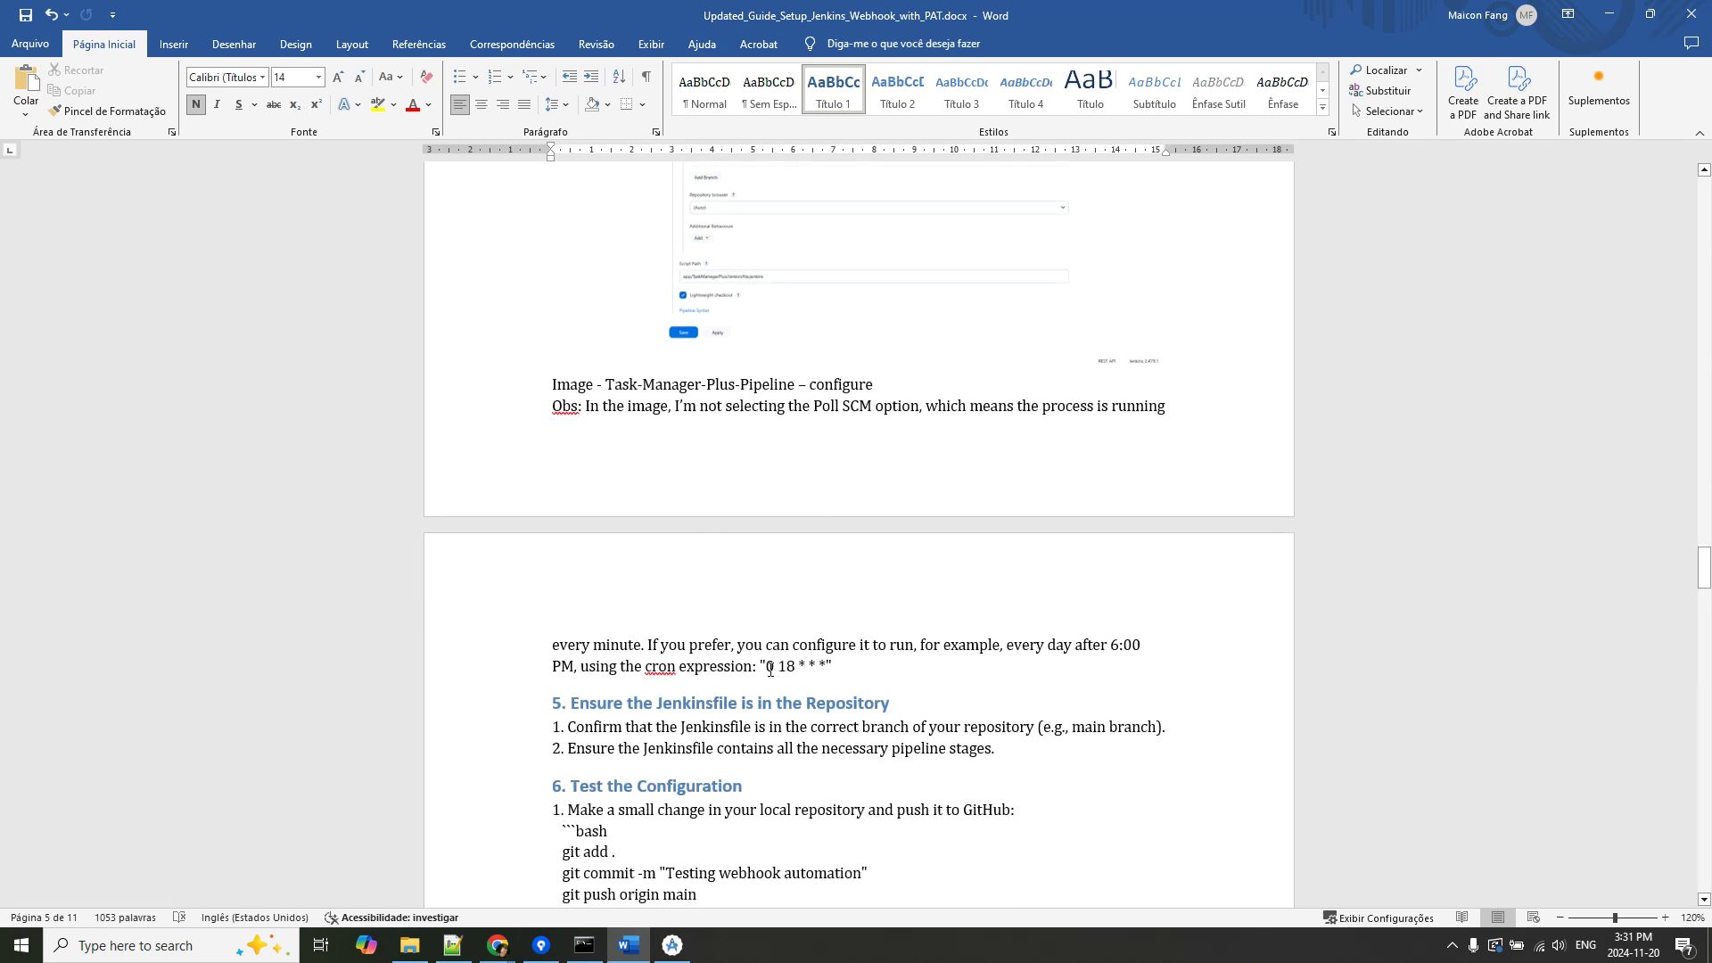
left_click_drag(770, 667, 826, 667)
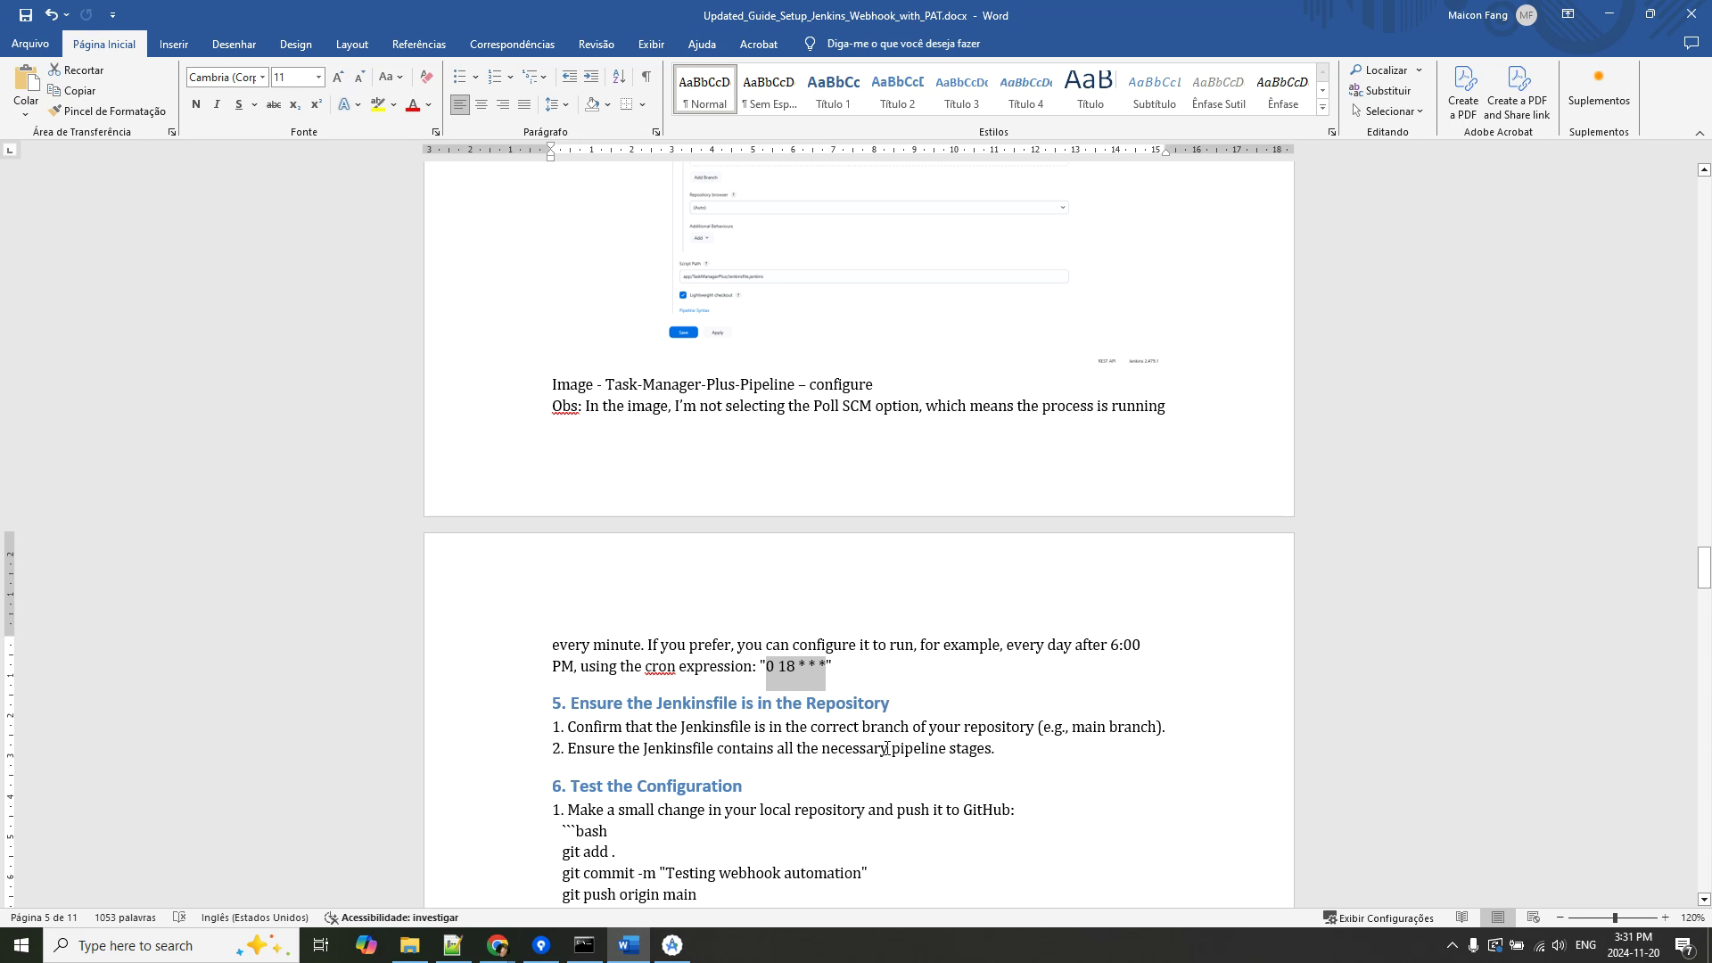
key("ctrl+c")
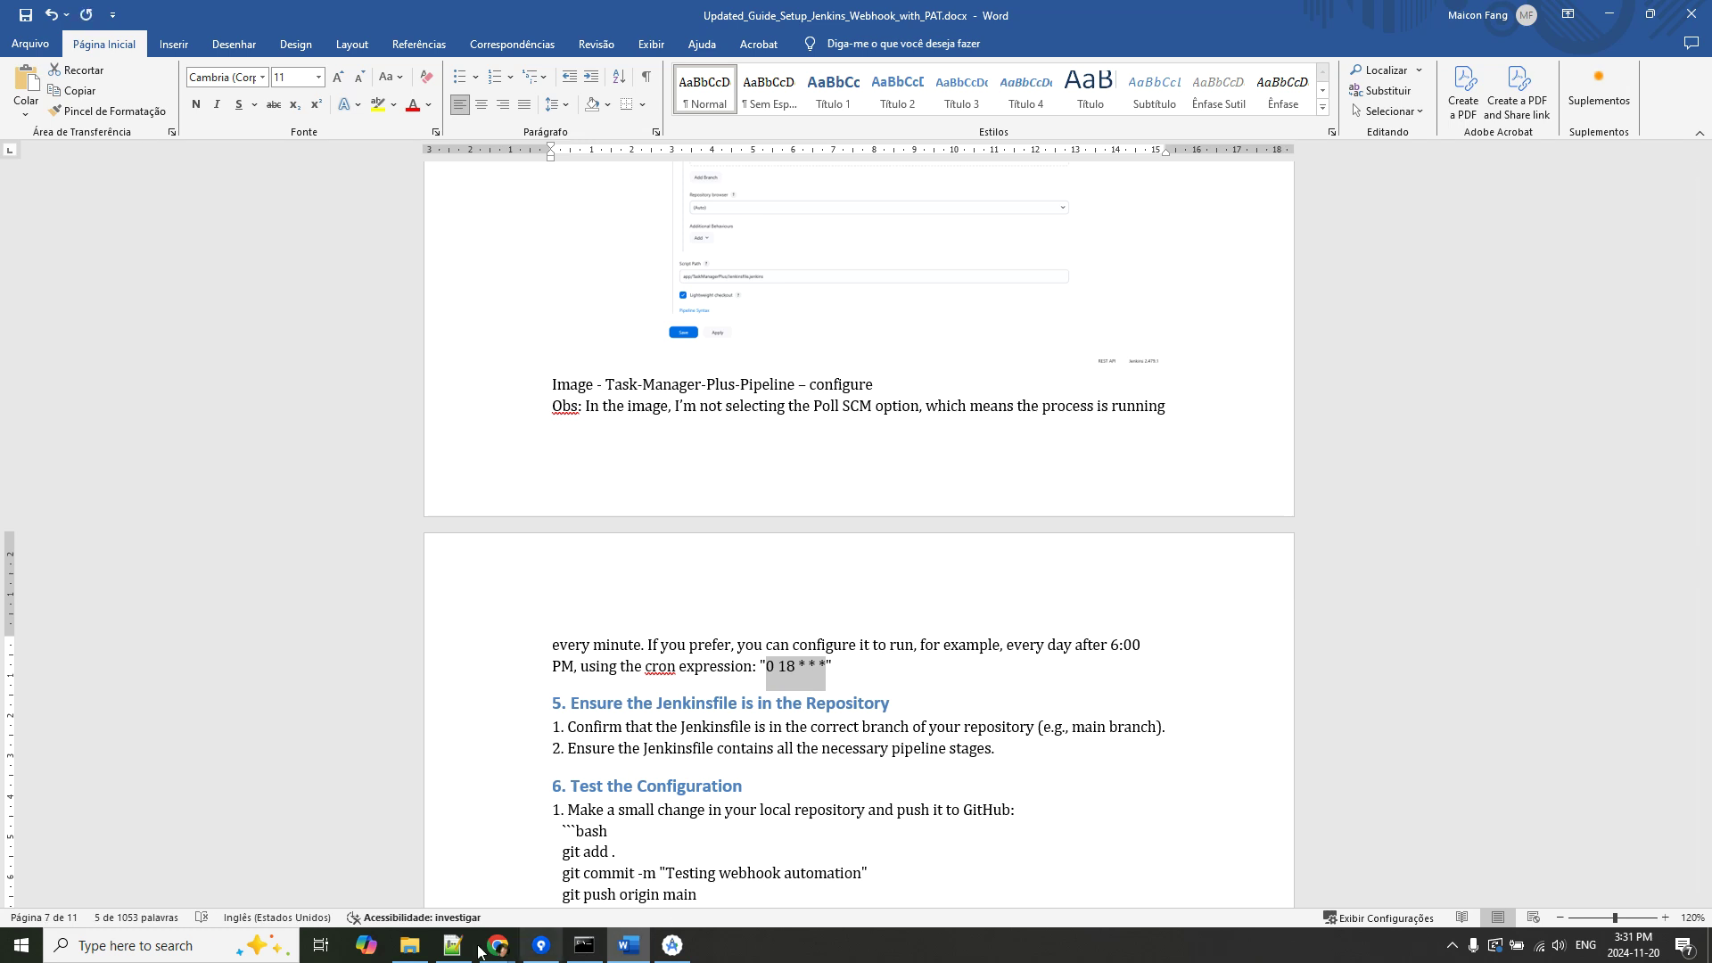
Paste 0 18 * * * into the Poll SCM schedule and return to the pipeline status page.
mouse_move(501, 954)
left_click(393, 919)
left_click(633, 651)
key("ctrl+v")
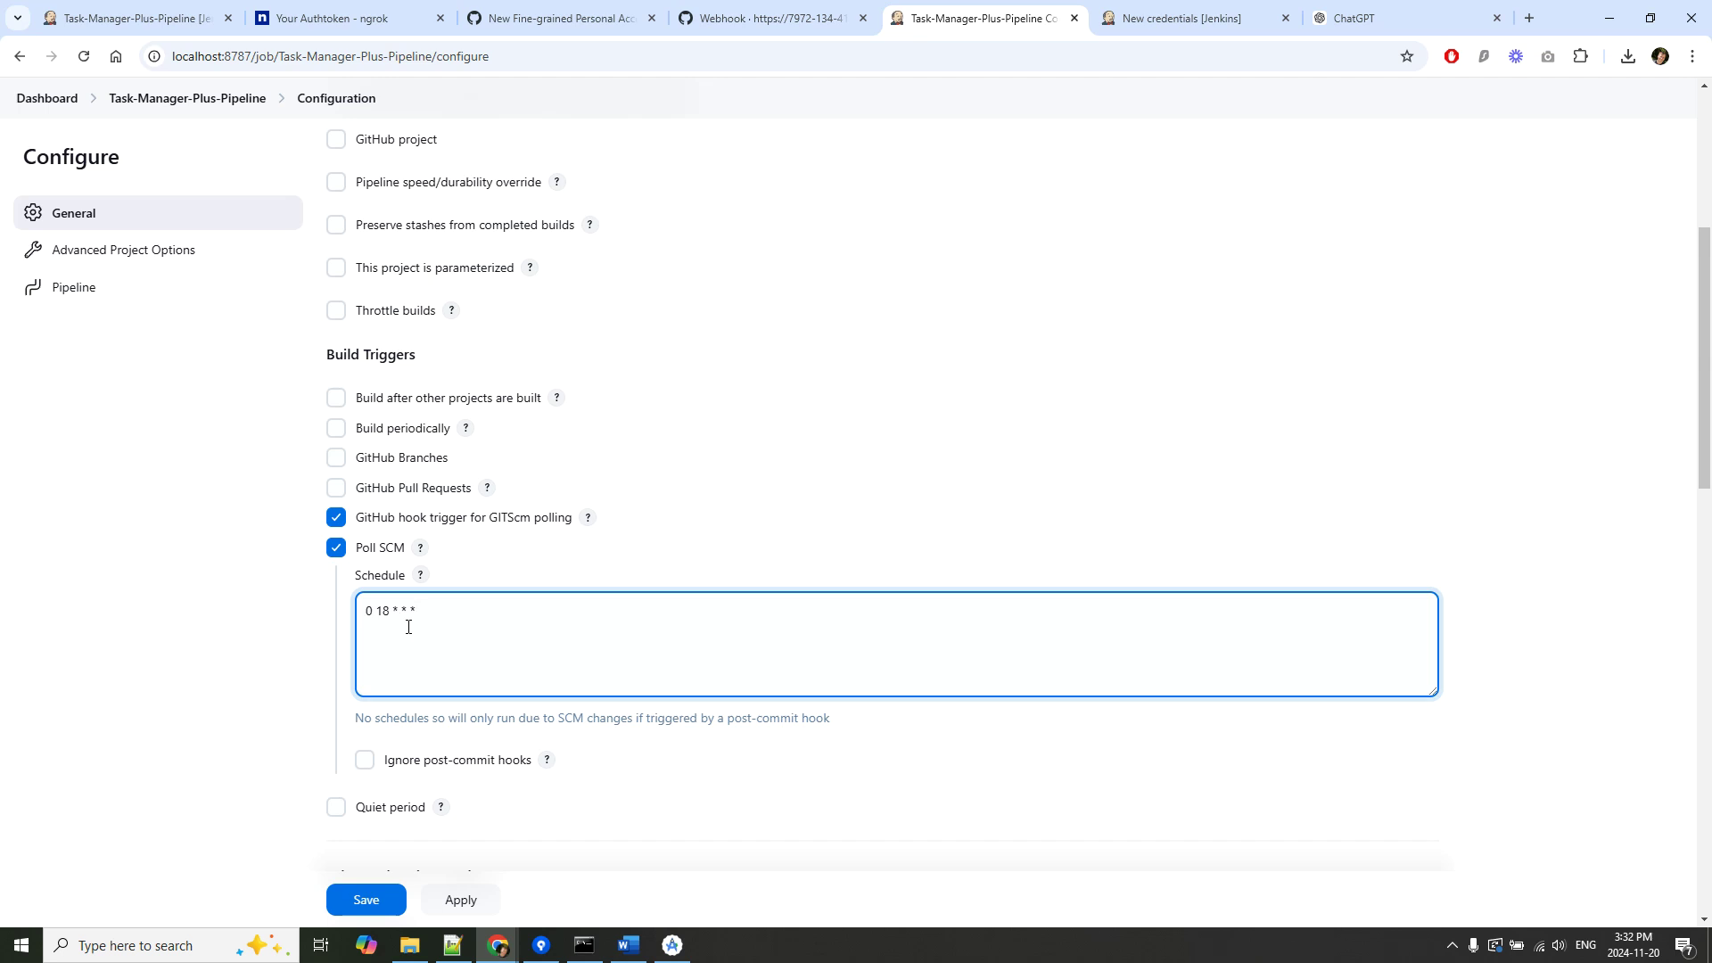
left_click(134, 18)
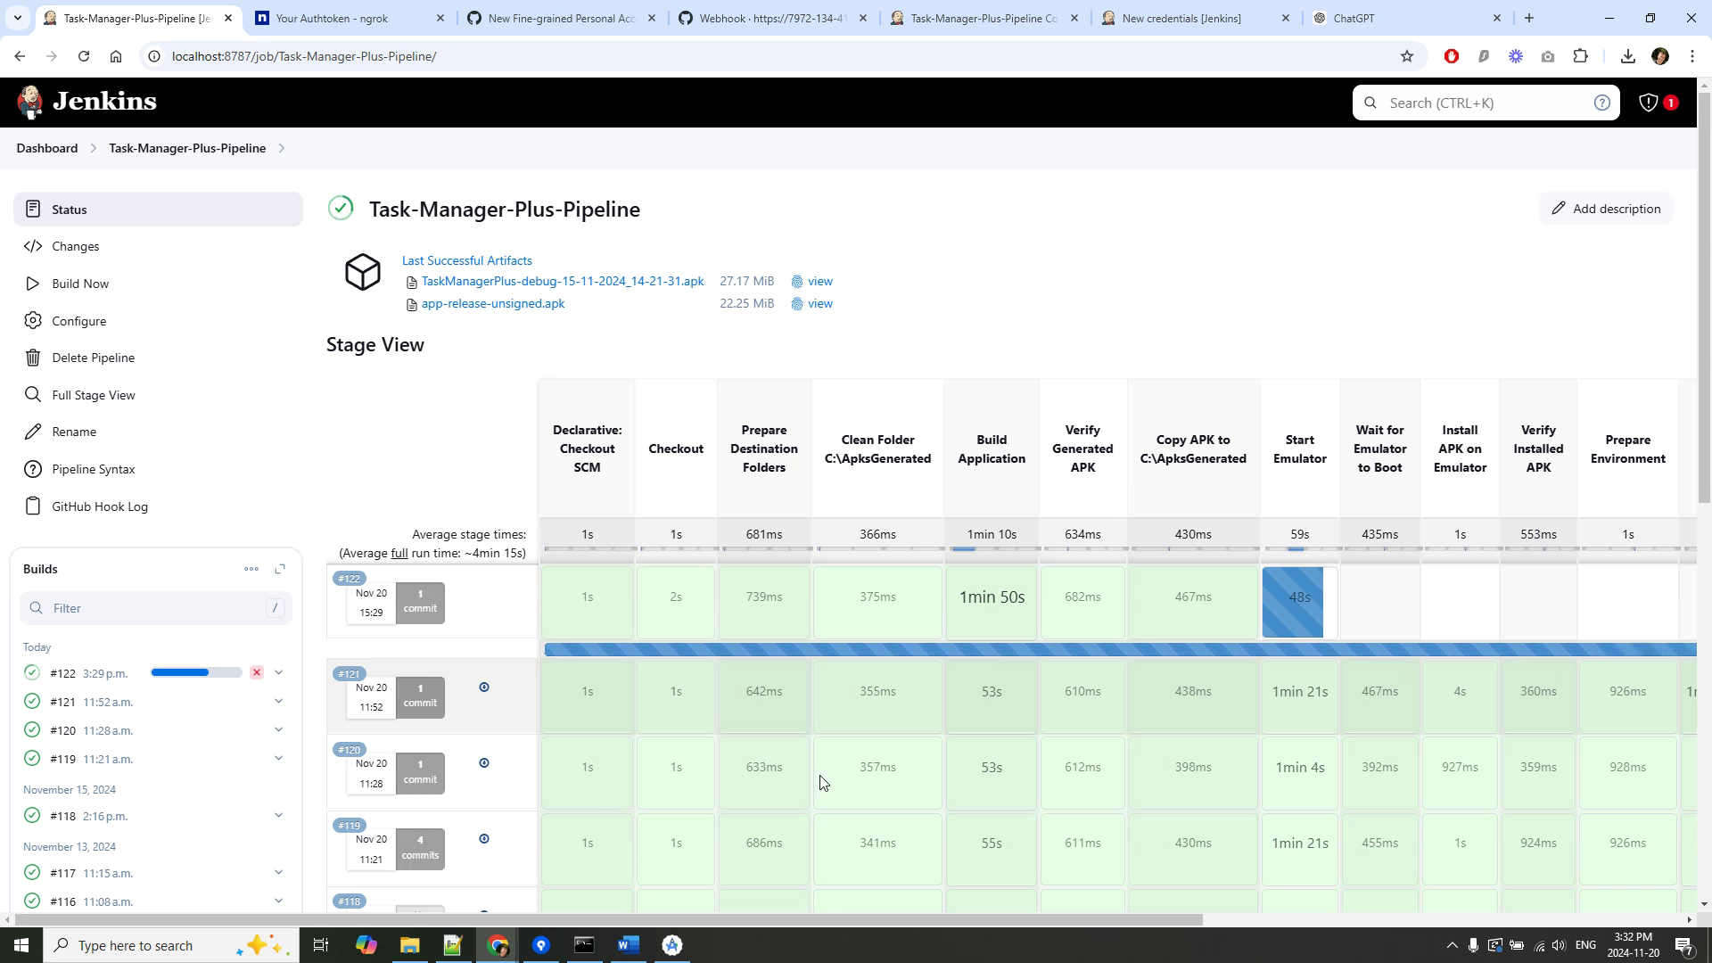
Scroll the guide to section 6, Test the Configuration, clearing the cron selection.
left_click(628, 944)
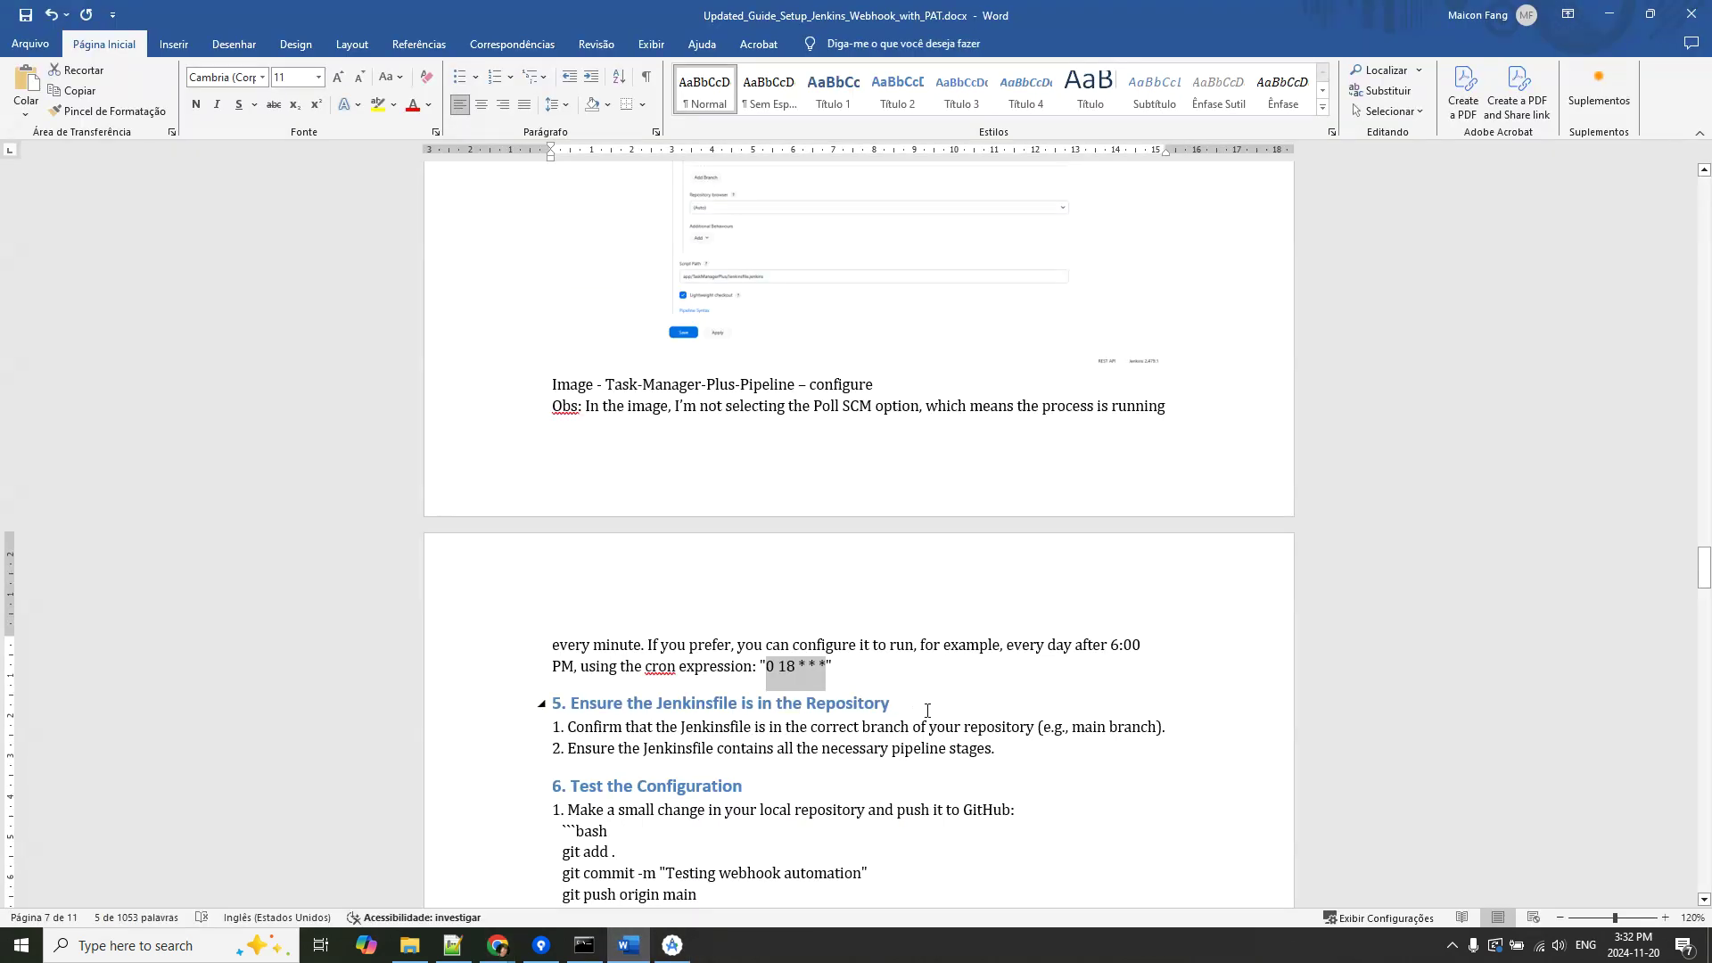
scroll(1056, 699, "down", 3)
scroll(898, 520, "down", 1)
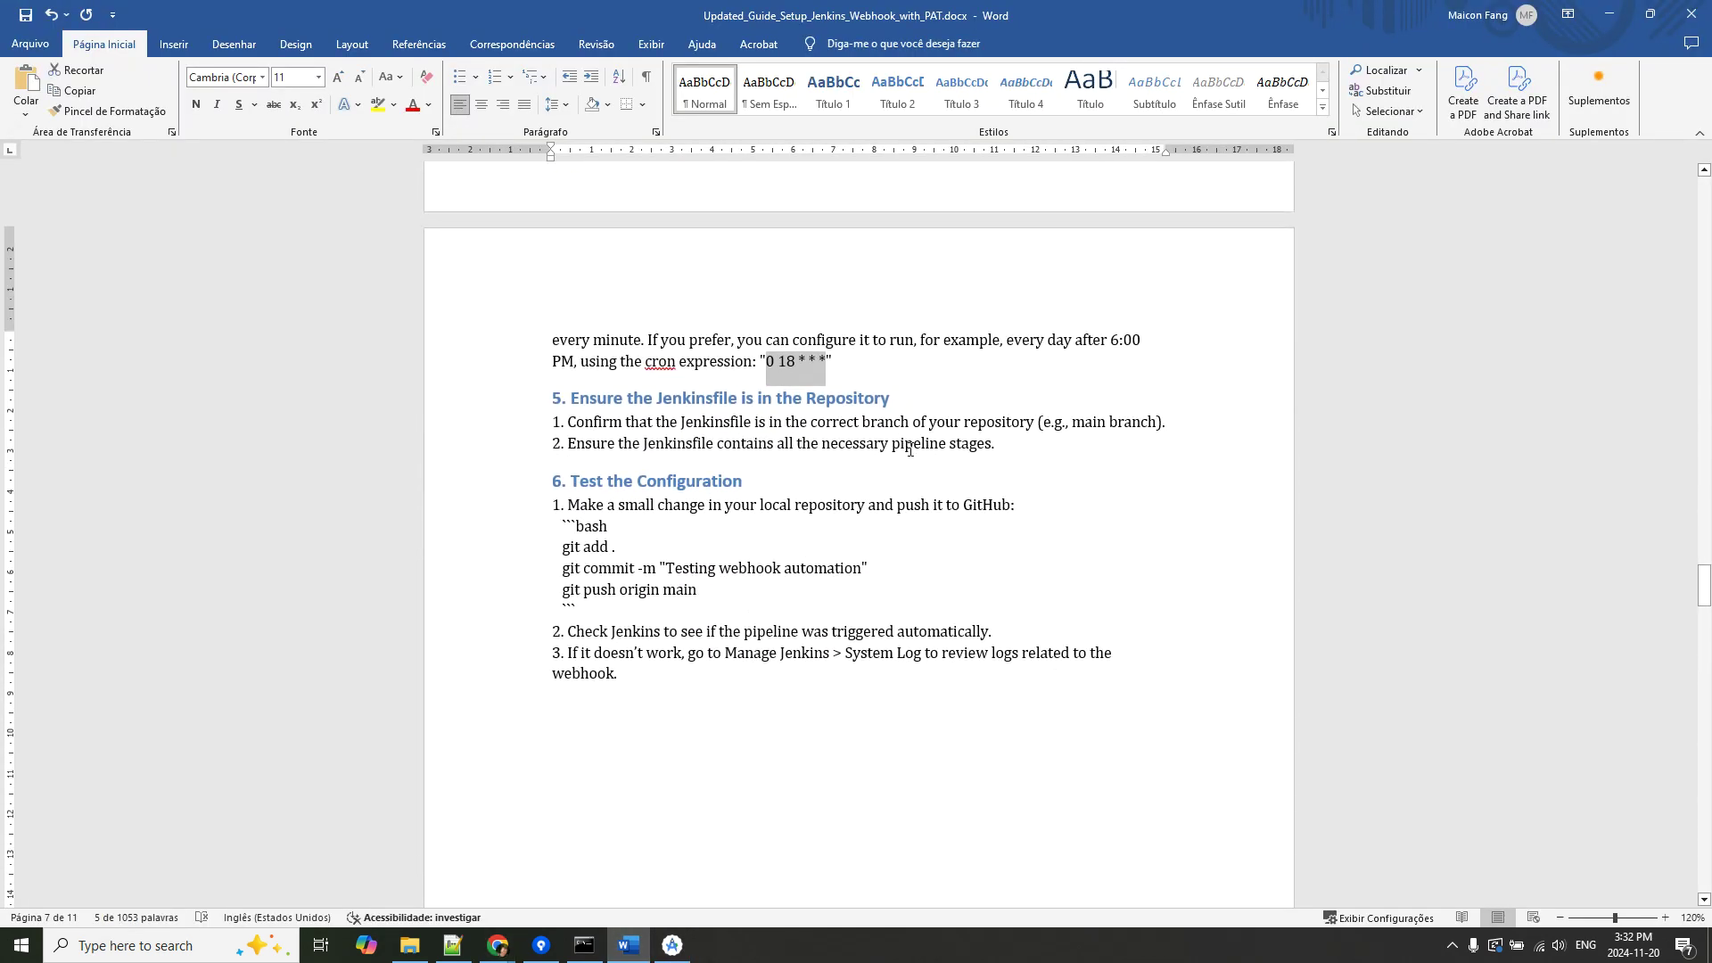
left_click(968, 449)
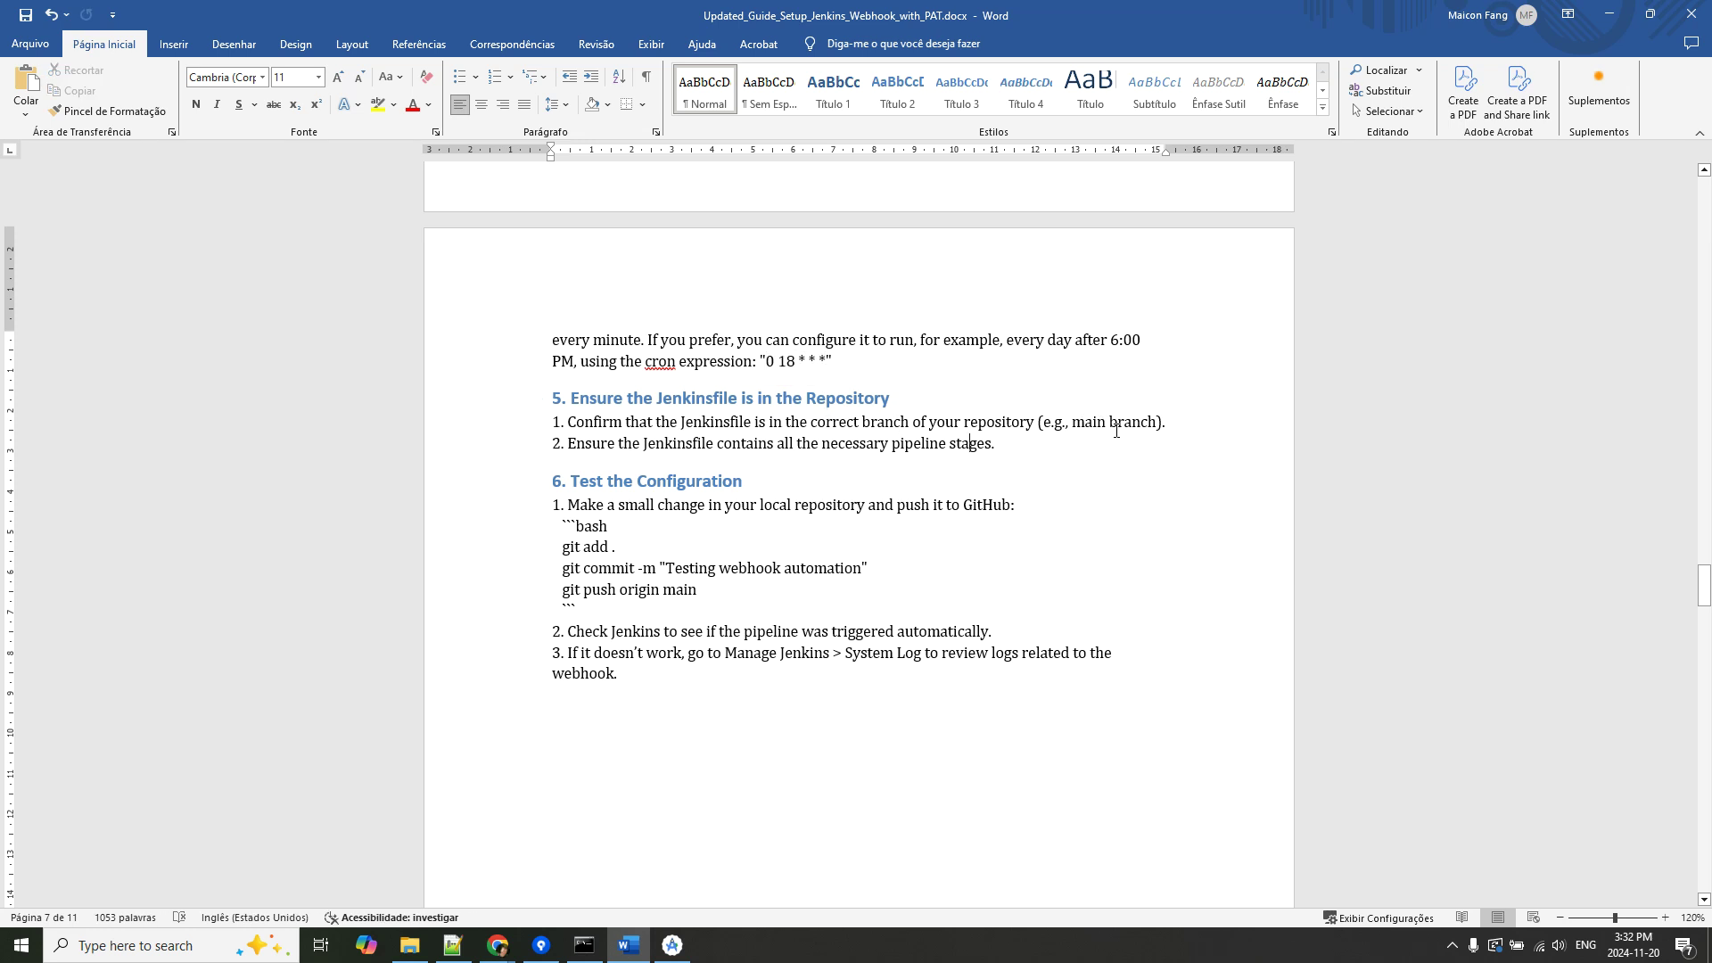
scroll(1086, 470, "down", 2)
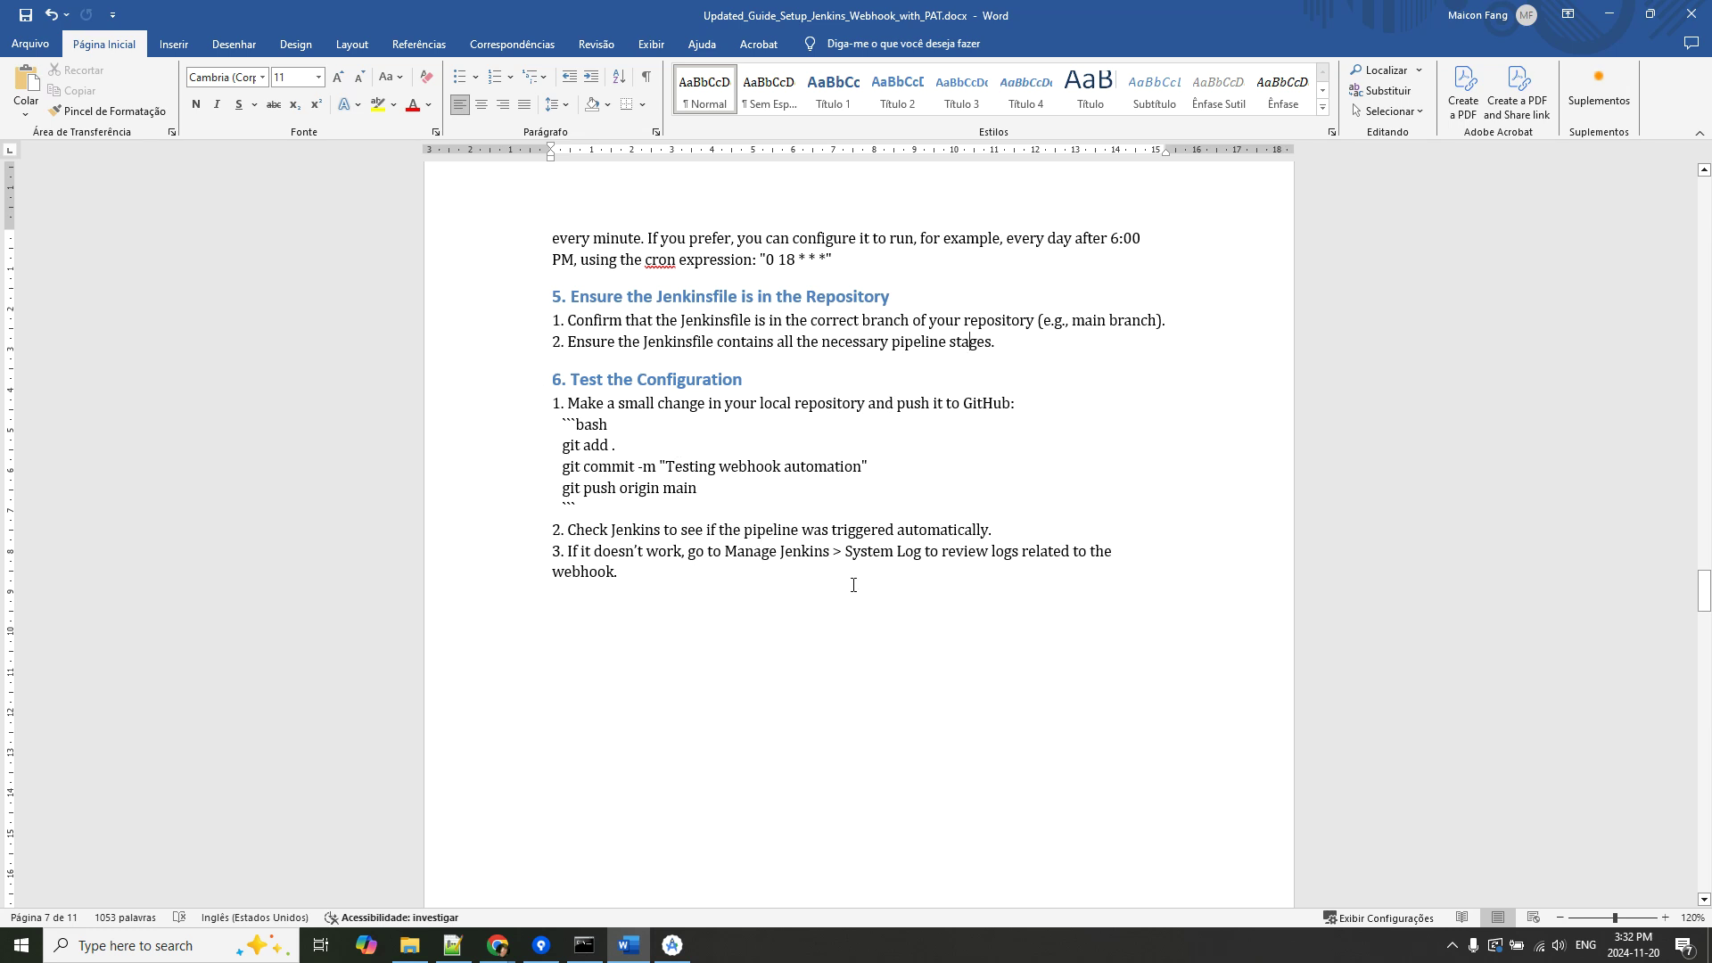
Bring the Jenkins Task-Manager-Plus-Pipeline page back to the front.
left_click(498, 946)
left_click(723, 821)
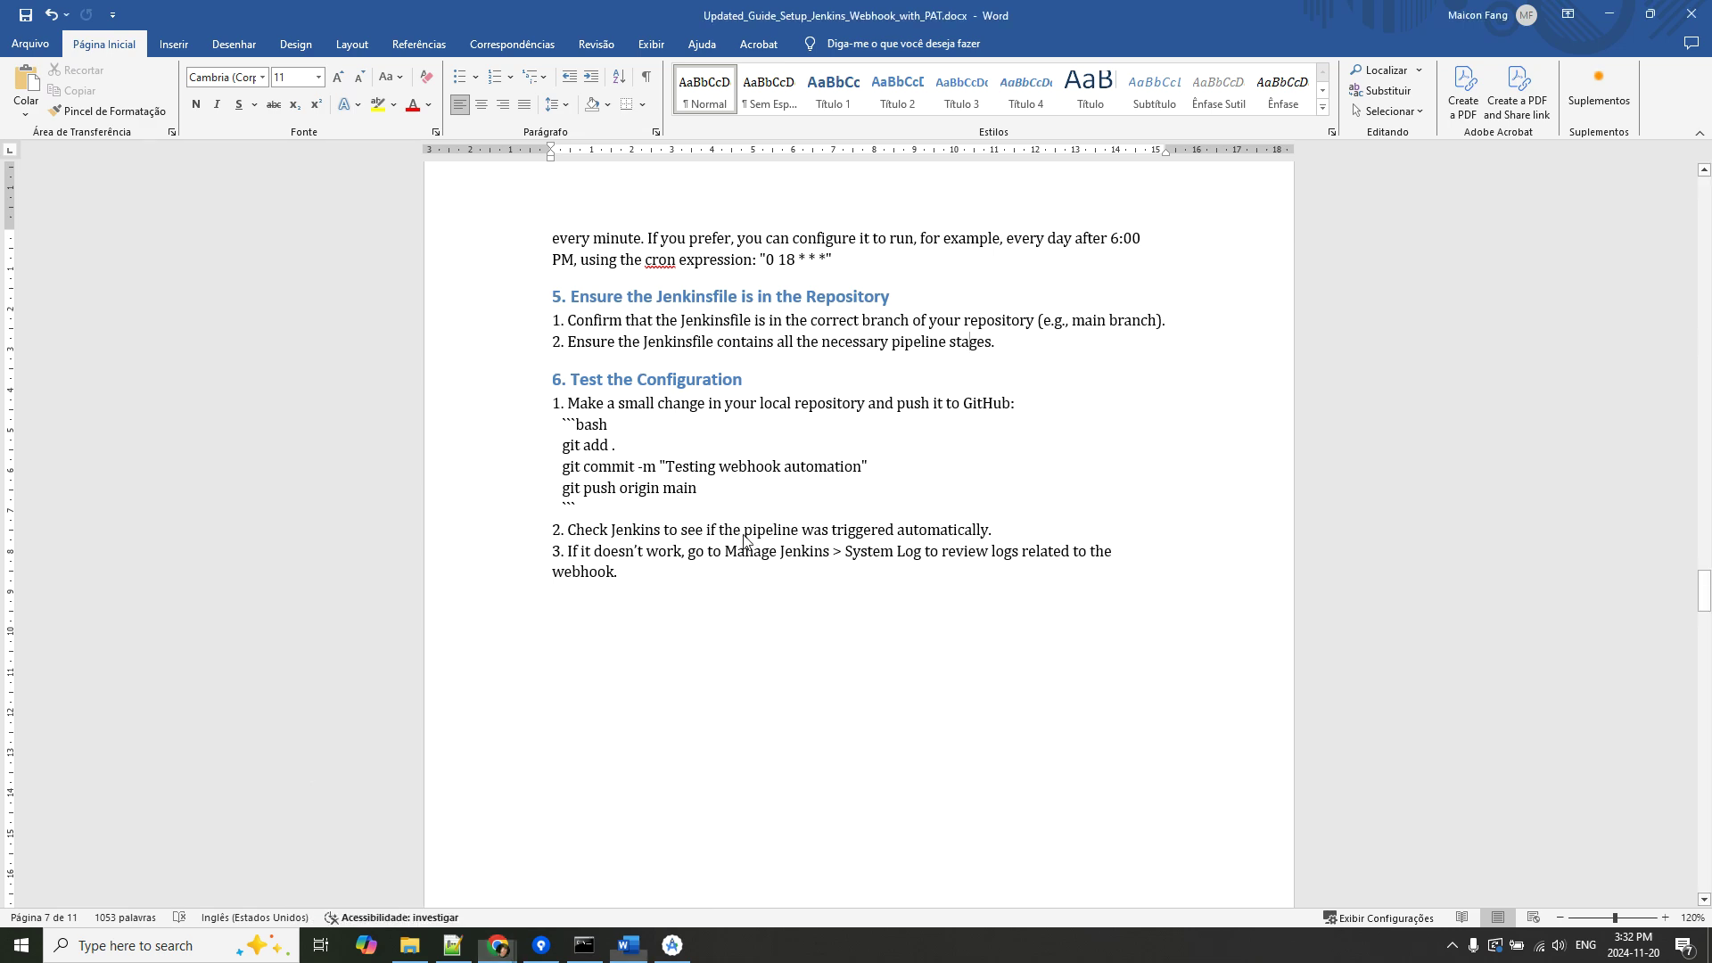
left_click(498, 945)
left_click(420, 887)
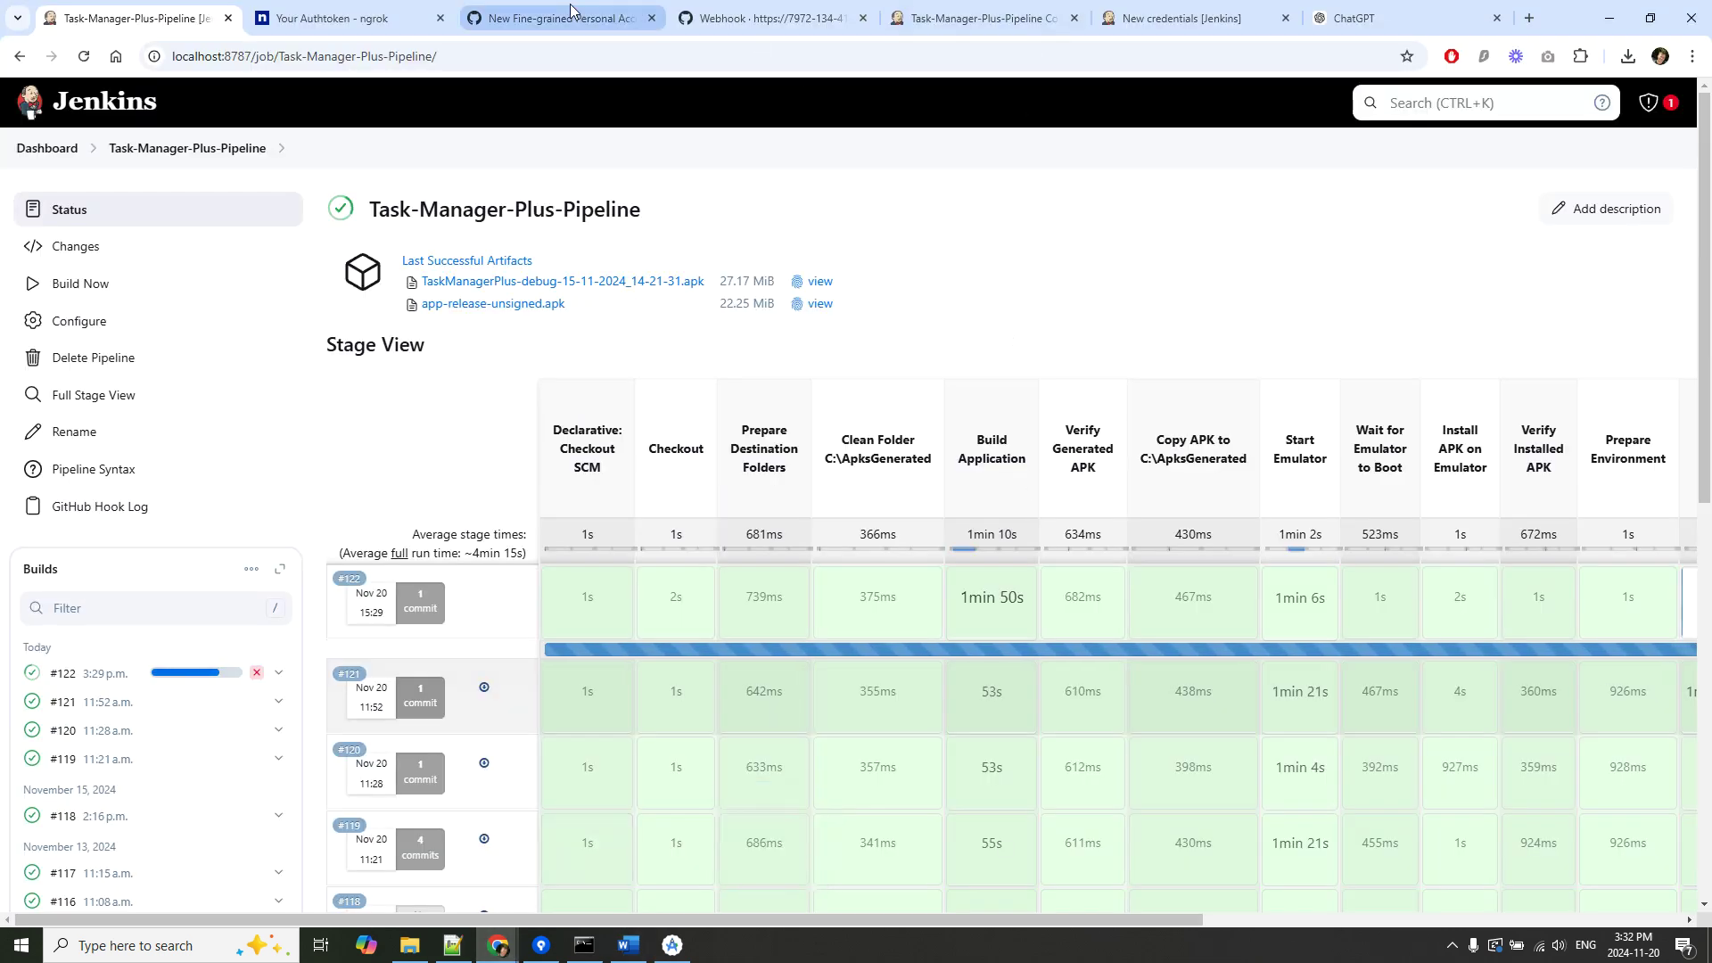
Switch to the Webhook browser tab and open taskmanagerplus-android-app's Webhooks list showing the ngrok hook.
left_click(373, 14)
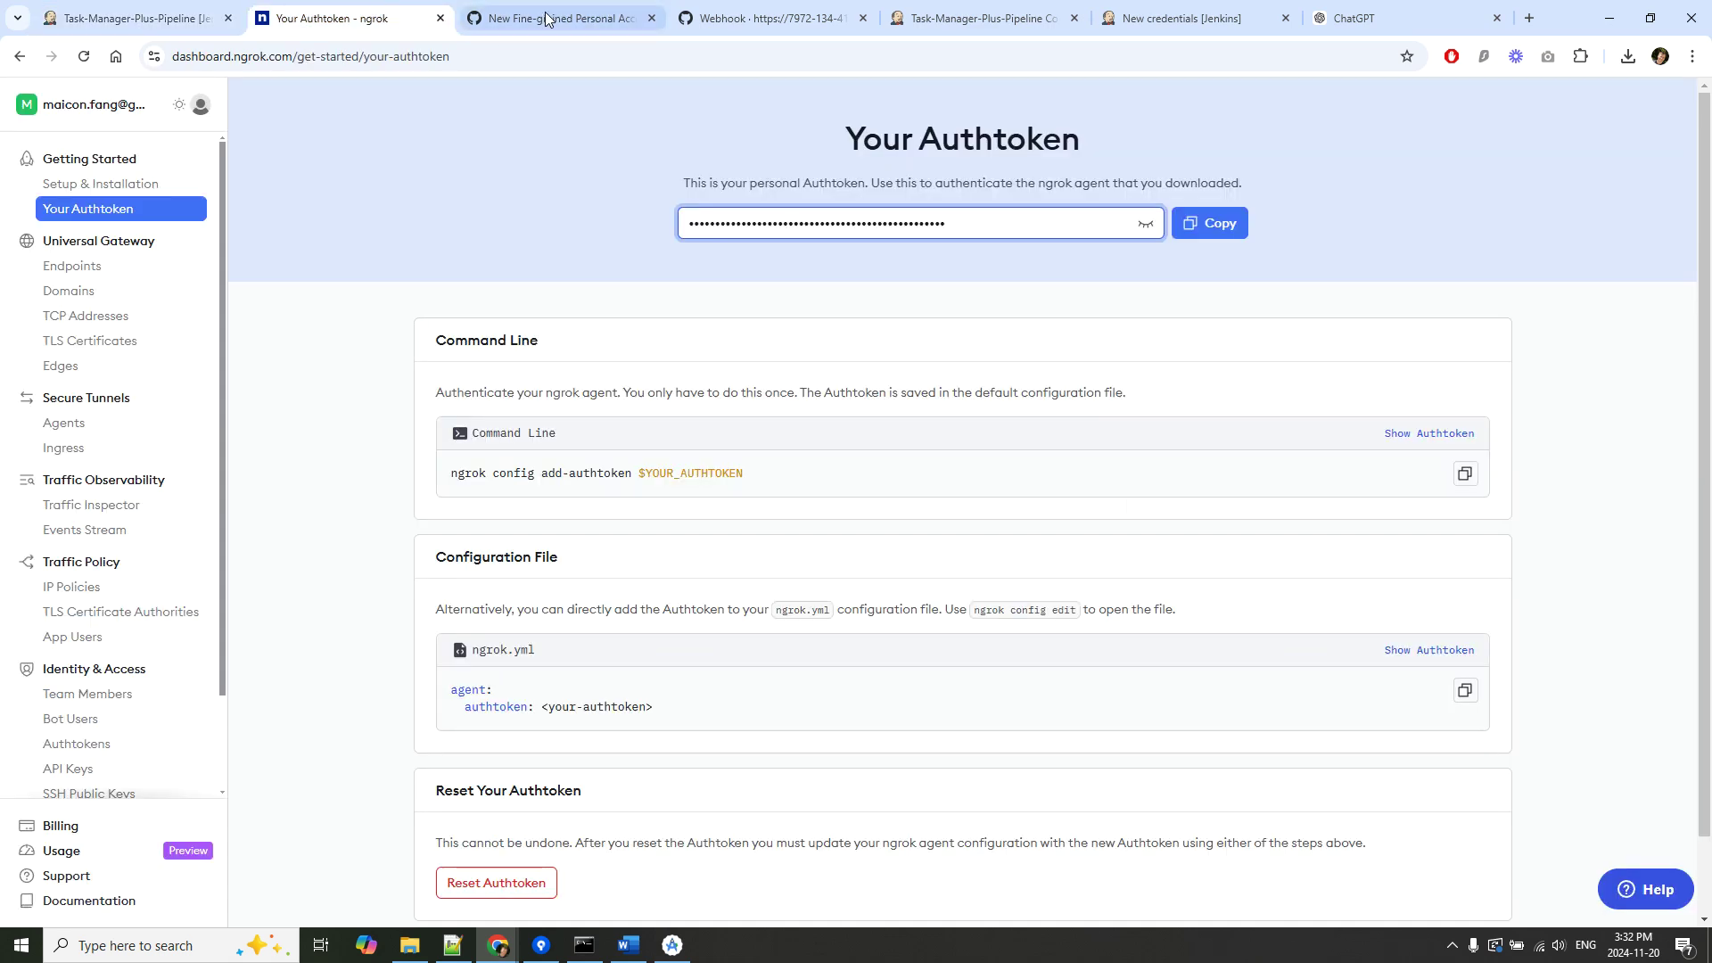
left_click(571, 16)
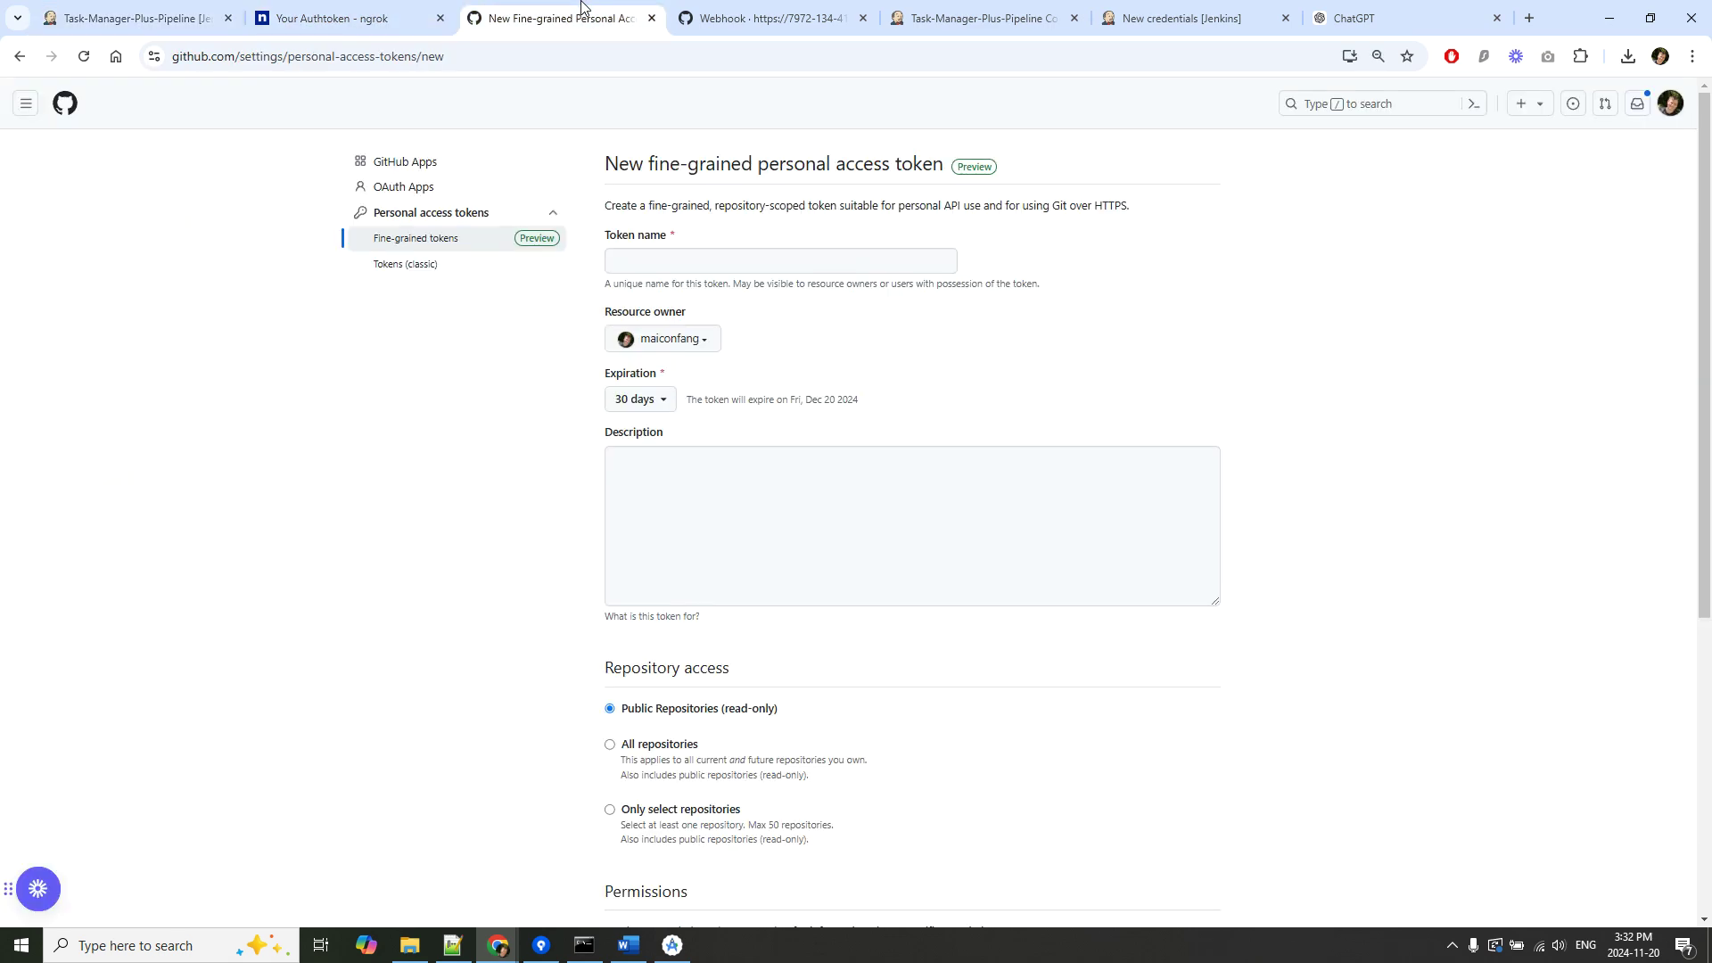
left_click(792, 20)
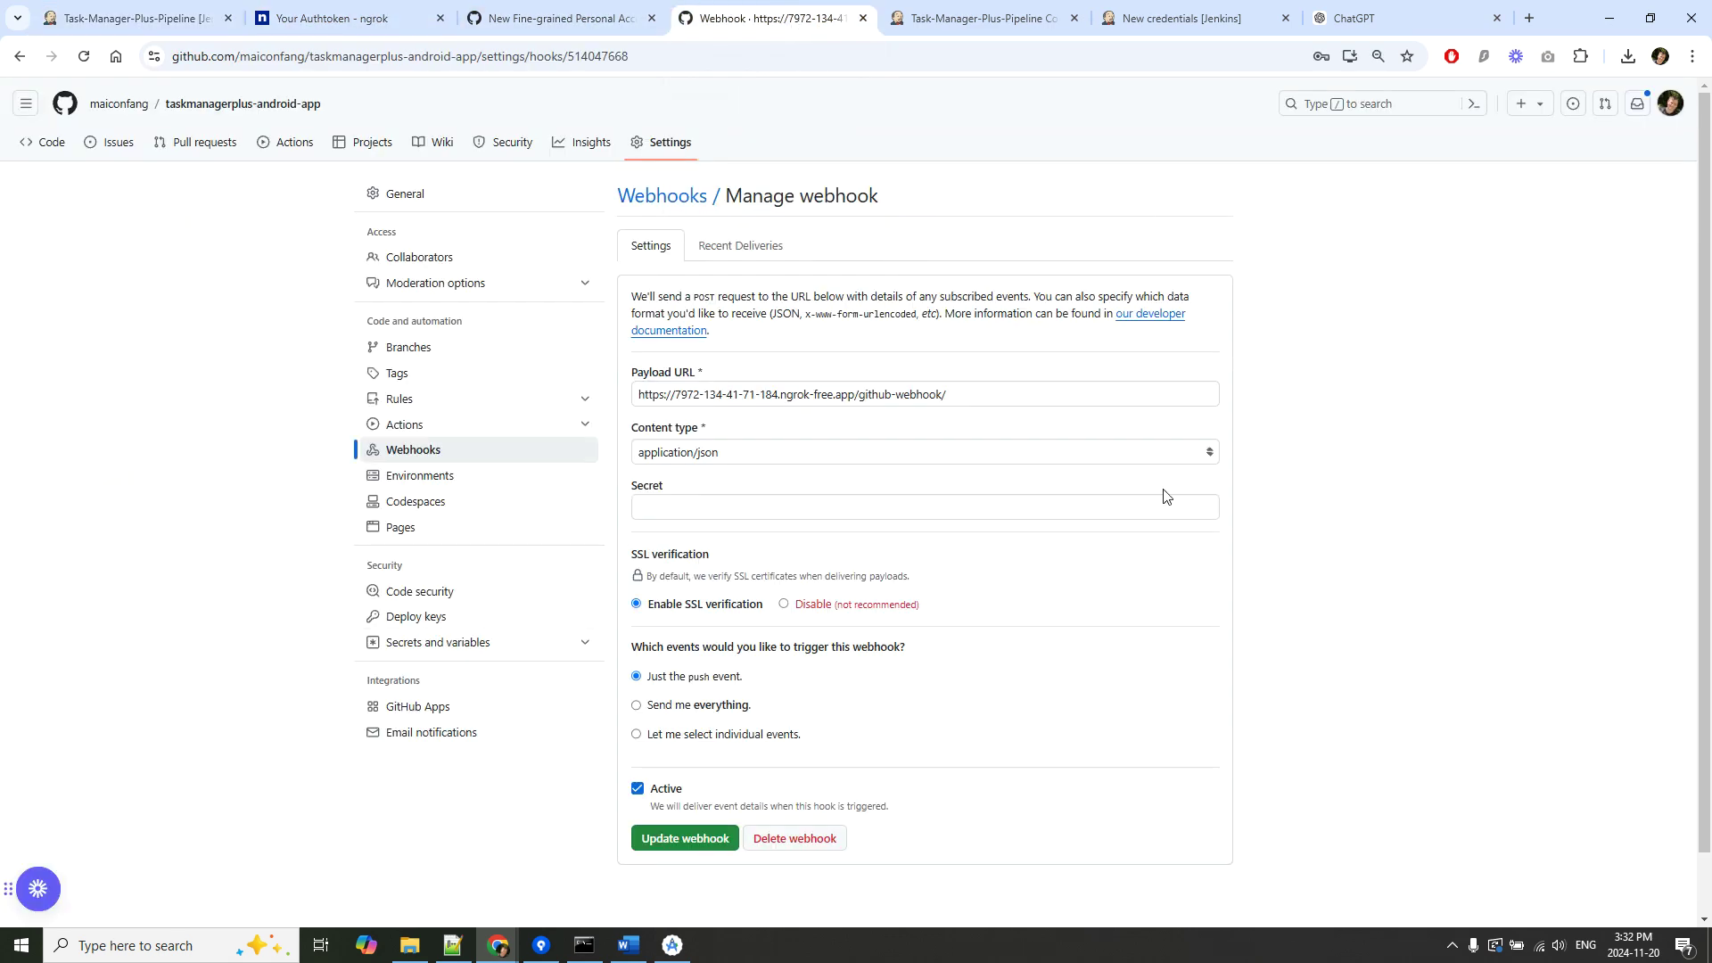
left_click(417, 453)
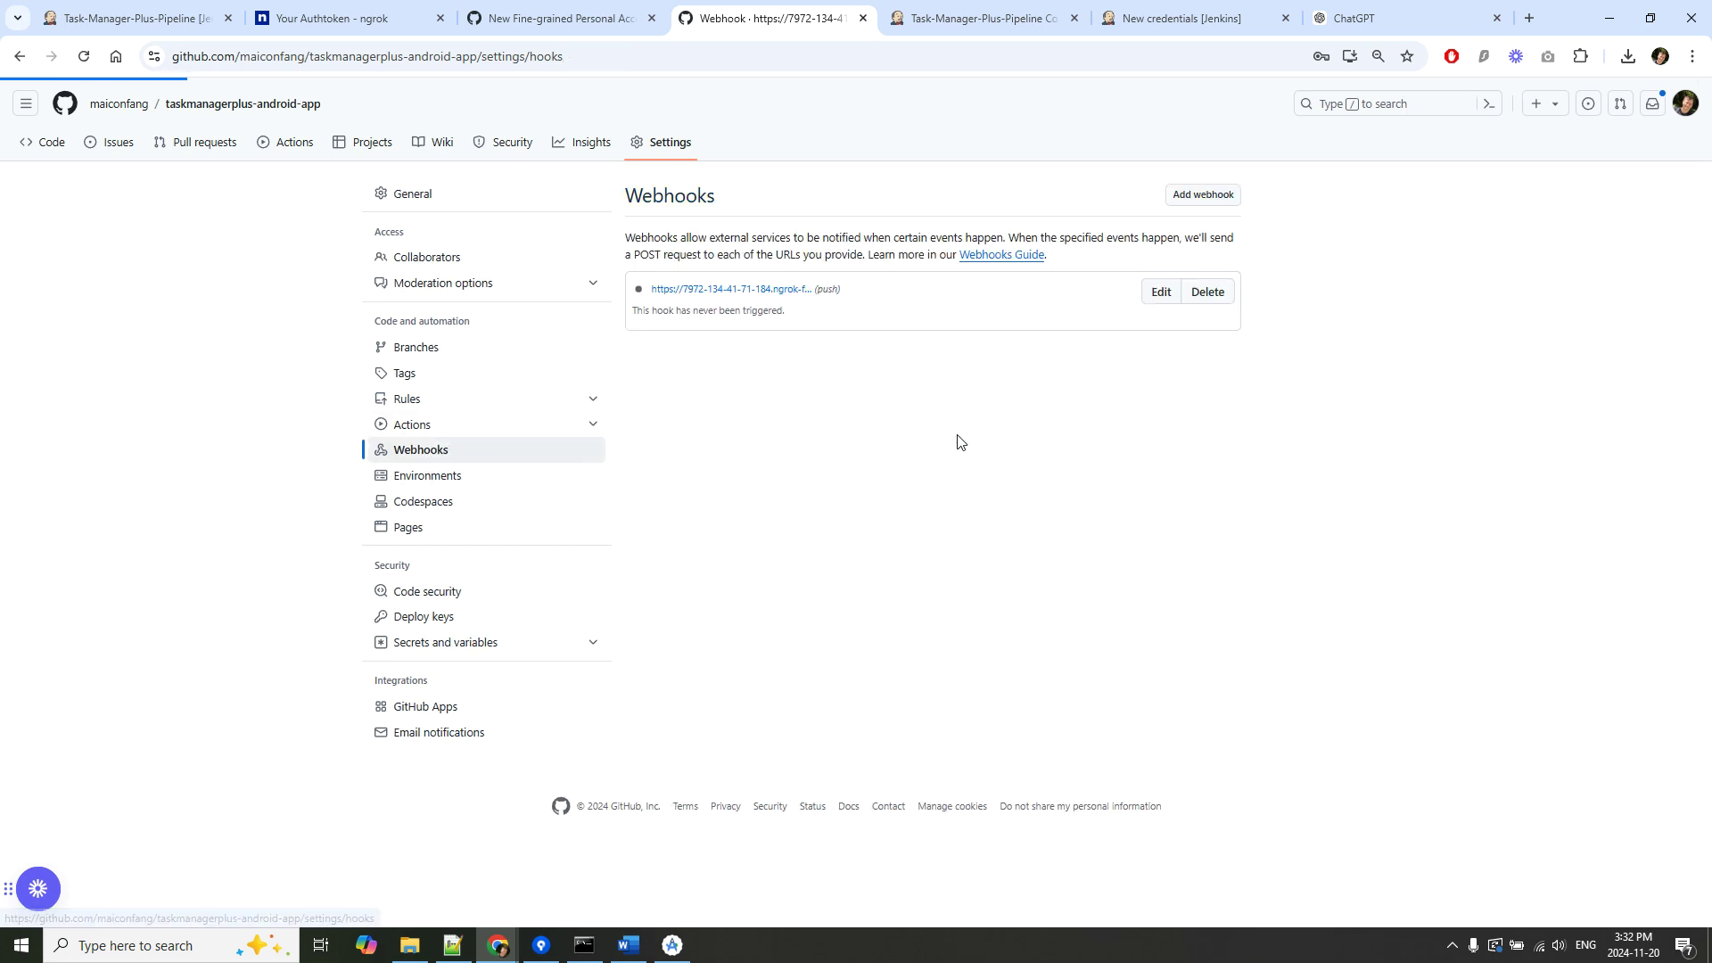
left_click(752, 289)
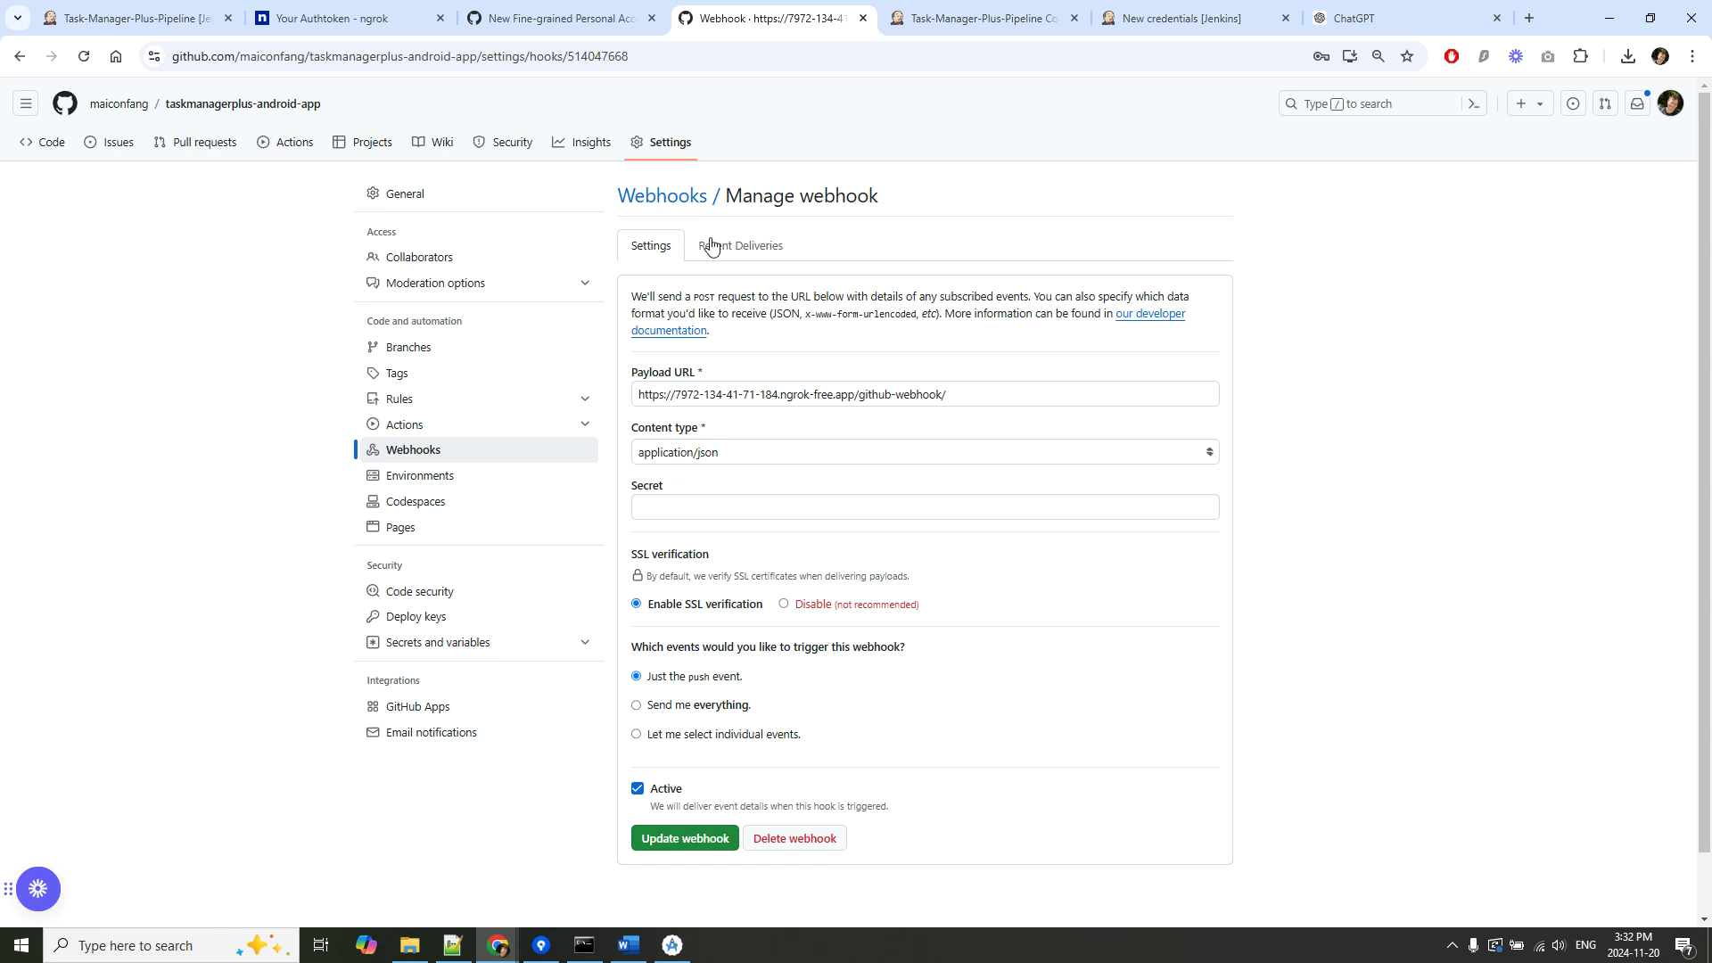
left_click(718, 245)
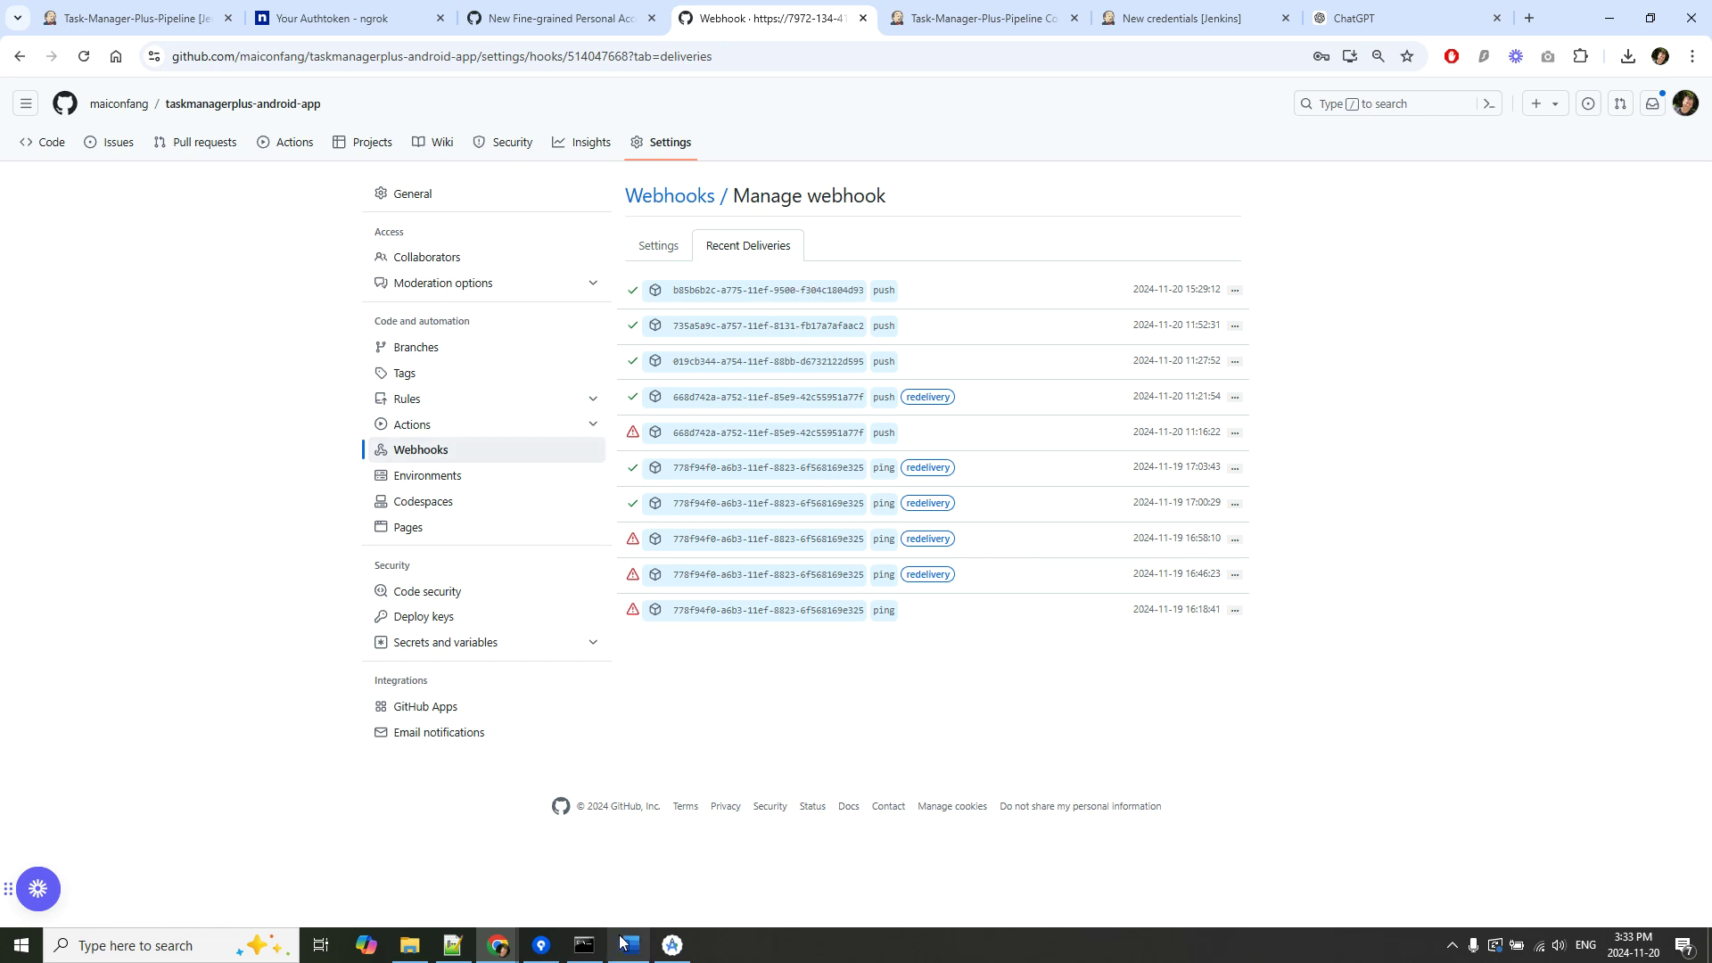
Expand the 15:29:12 push delivery's headers, payload and 200 response, then bring up the ngrok console.
left_click(1233, 294)
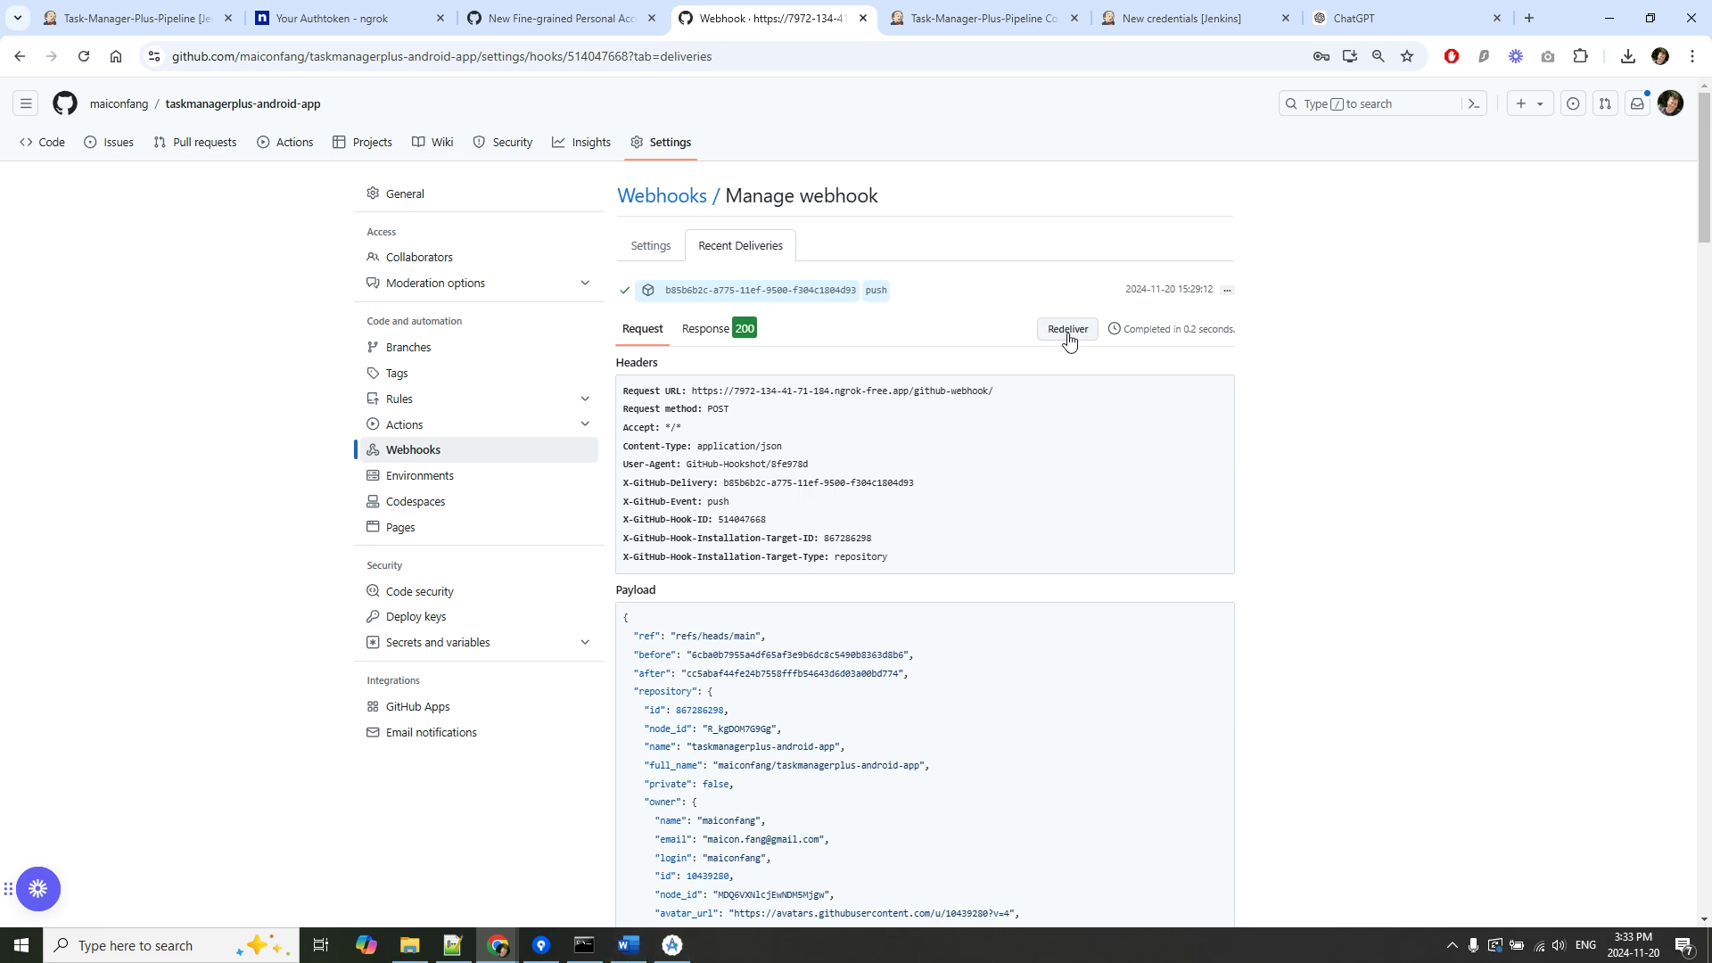
left_click(584, 945)
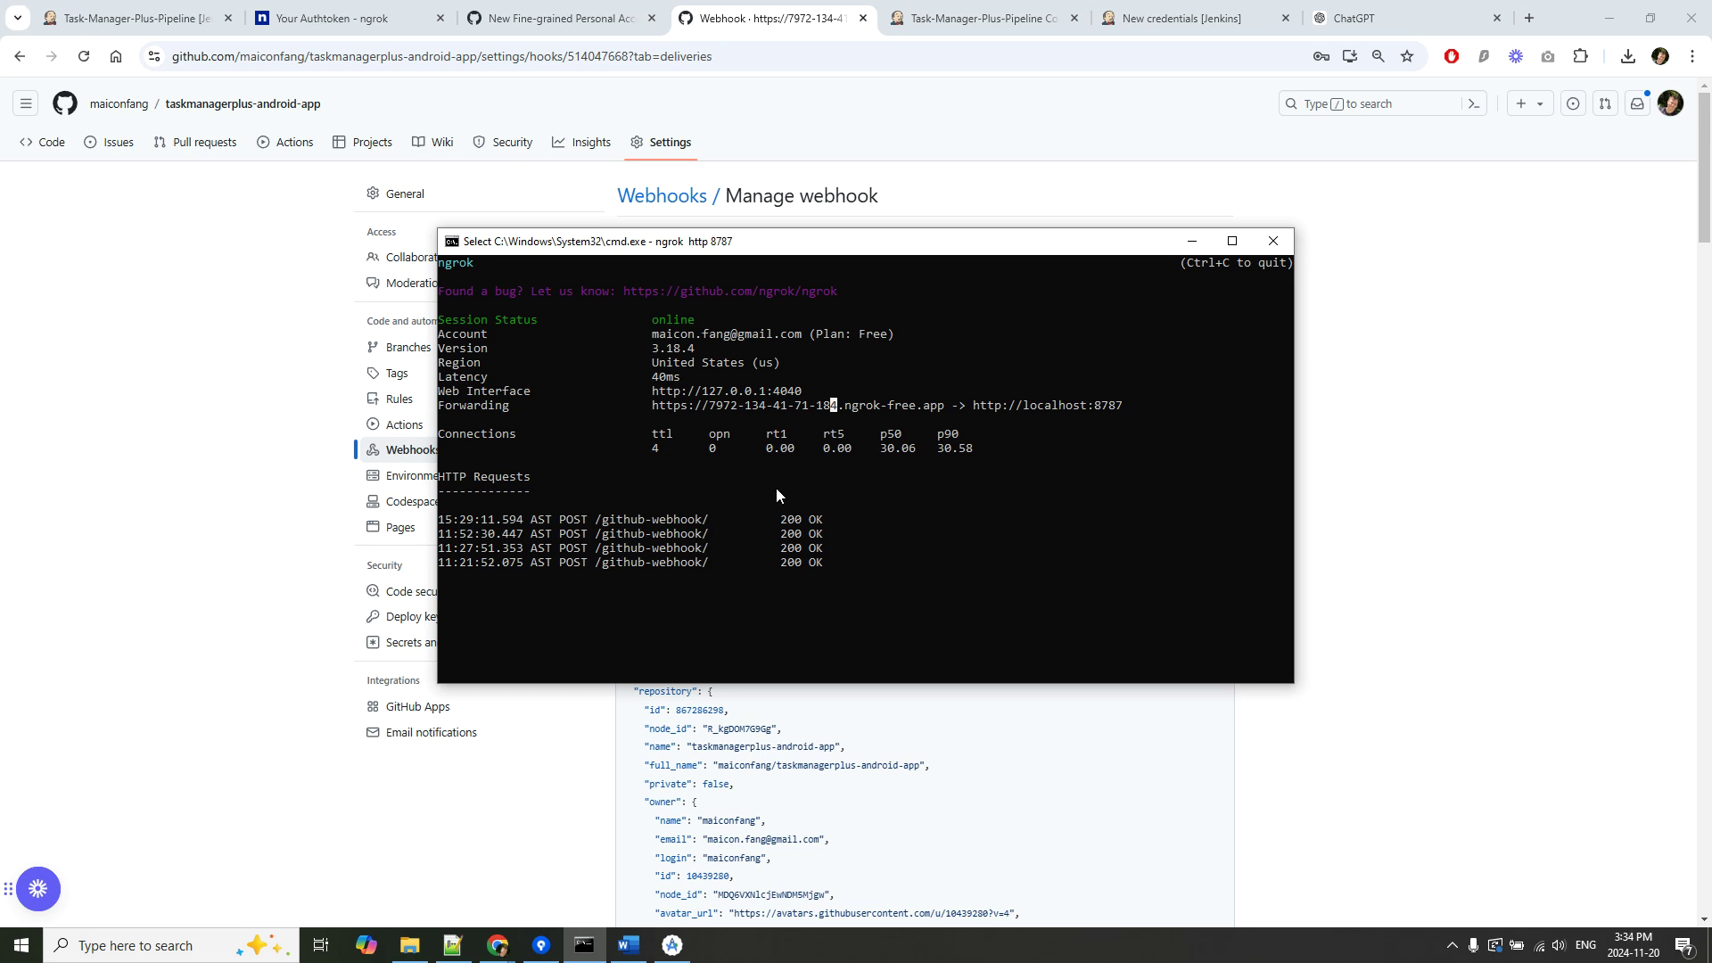
Put the ngrok console behind Chrome and bring up Jenkinsfile.jenkins in Android Studio.
left_click(1598, 435)
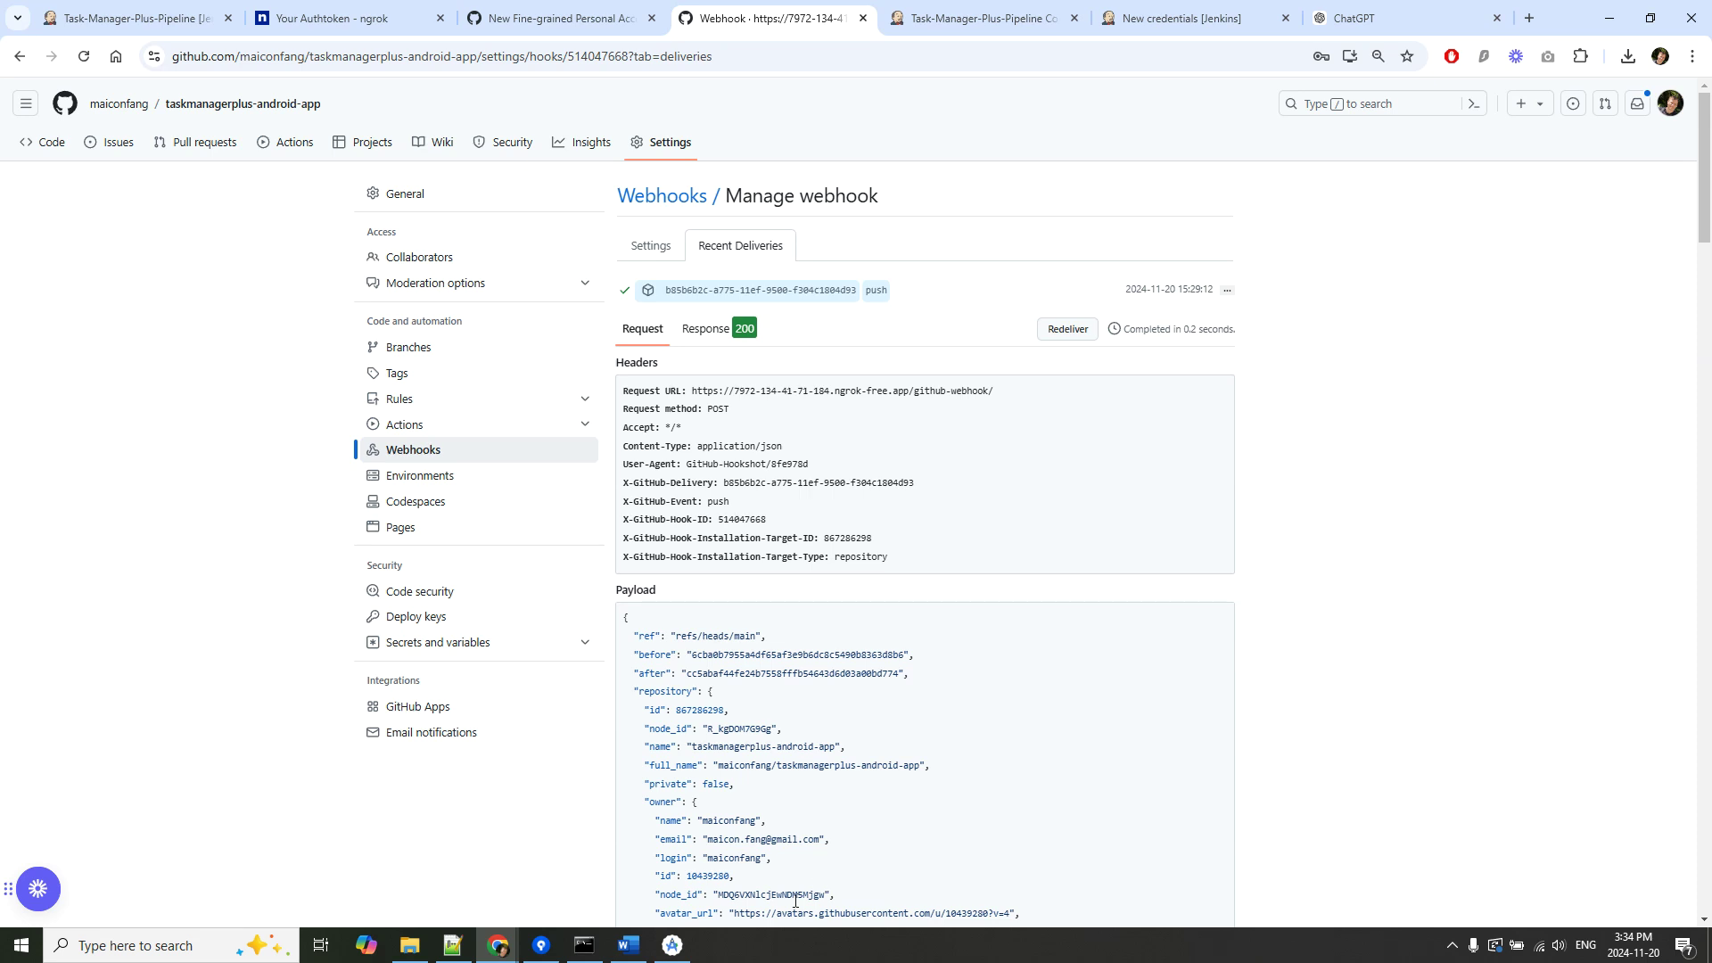
left_click(672, 947)
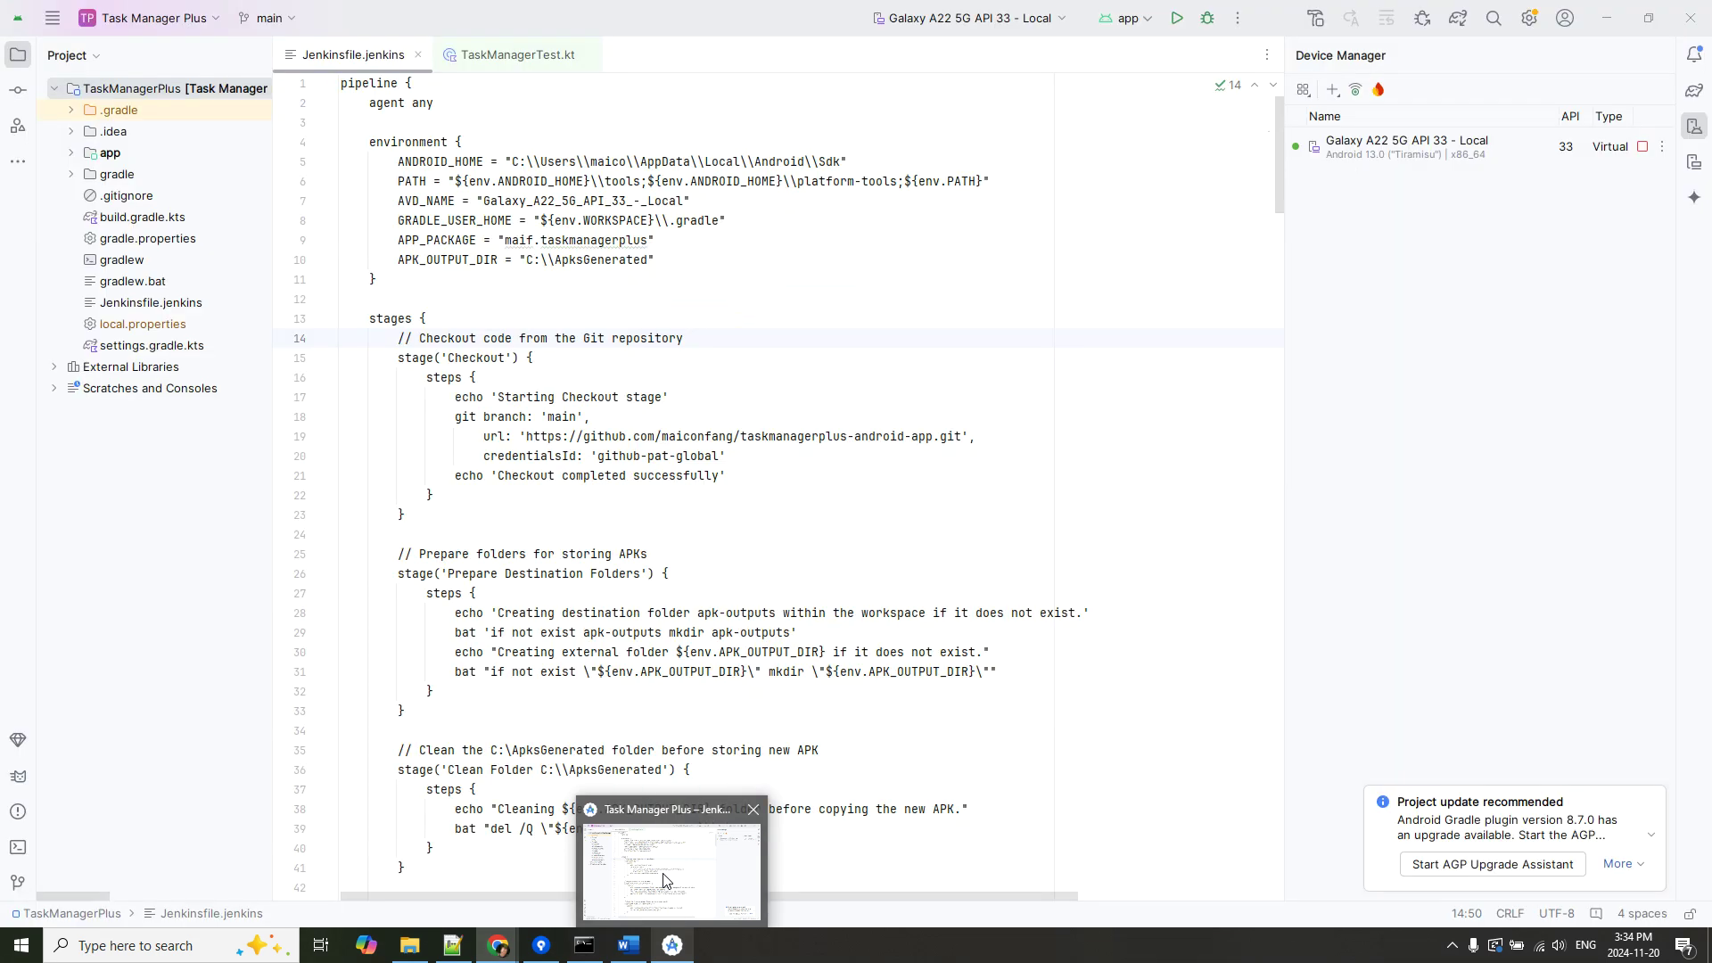
Review the Jenkins log screenshot in the Word guide, then return to GitHub's webhook deliveries page.
left_click(629, 947)
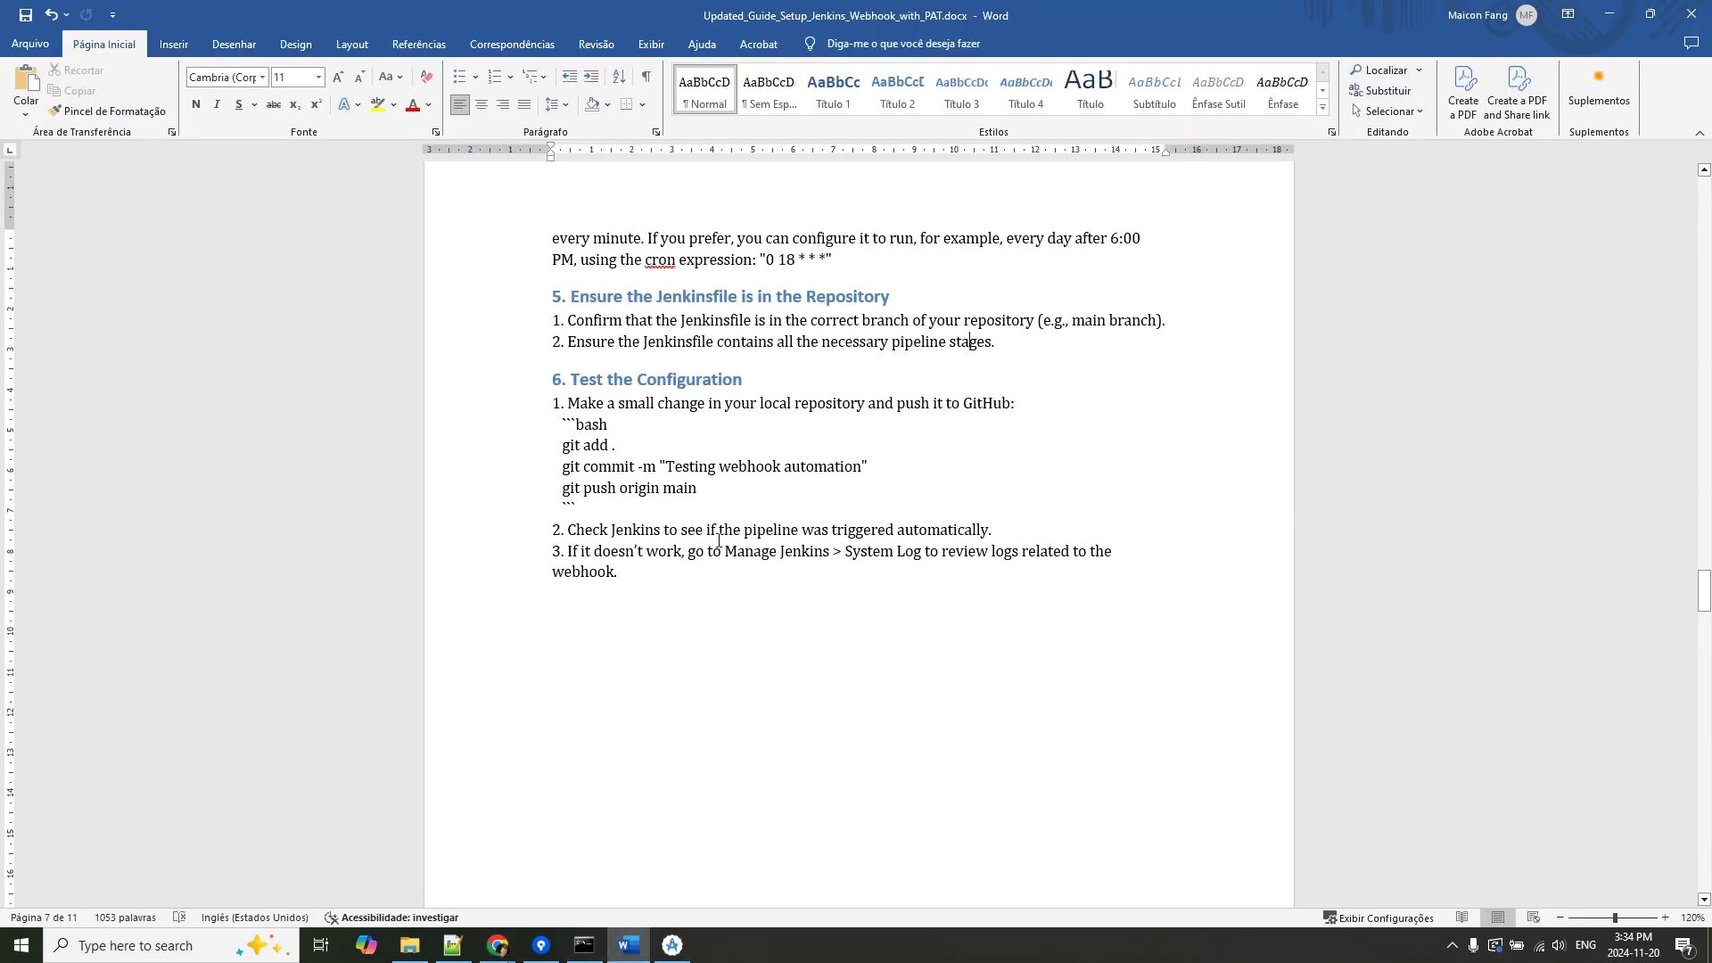
scroll(838, 550, "down", 10)
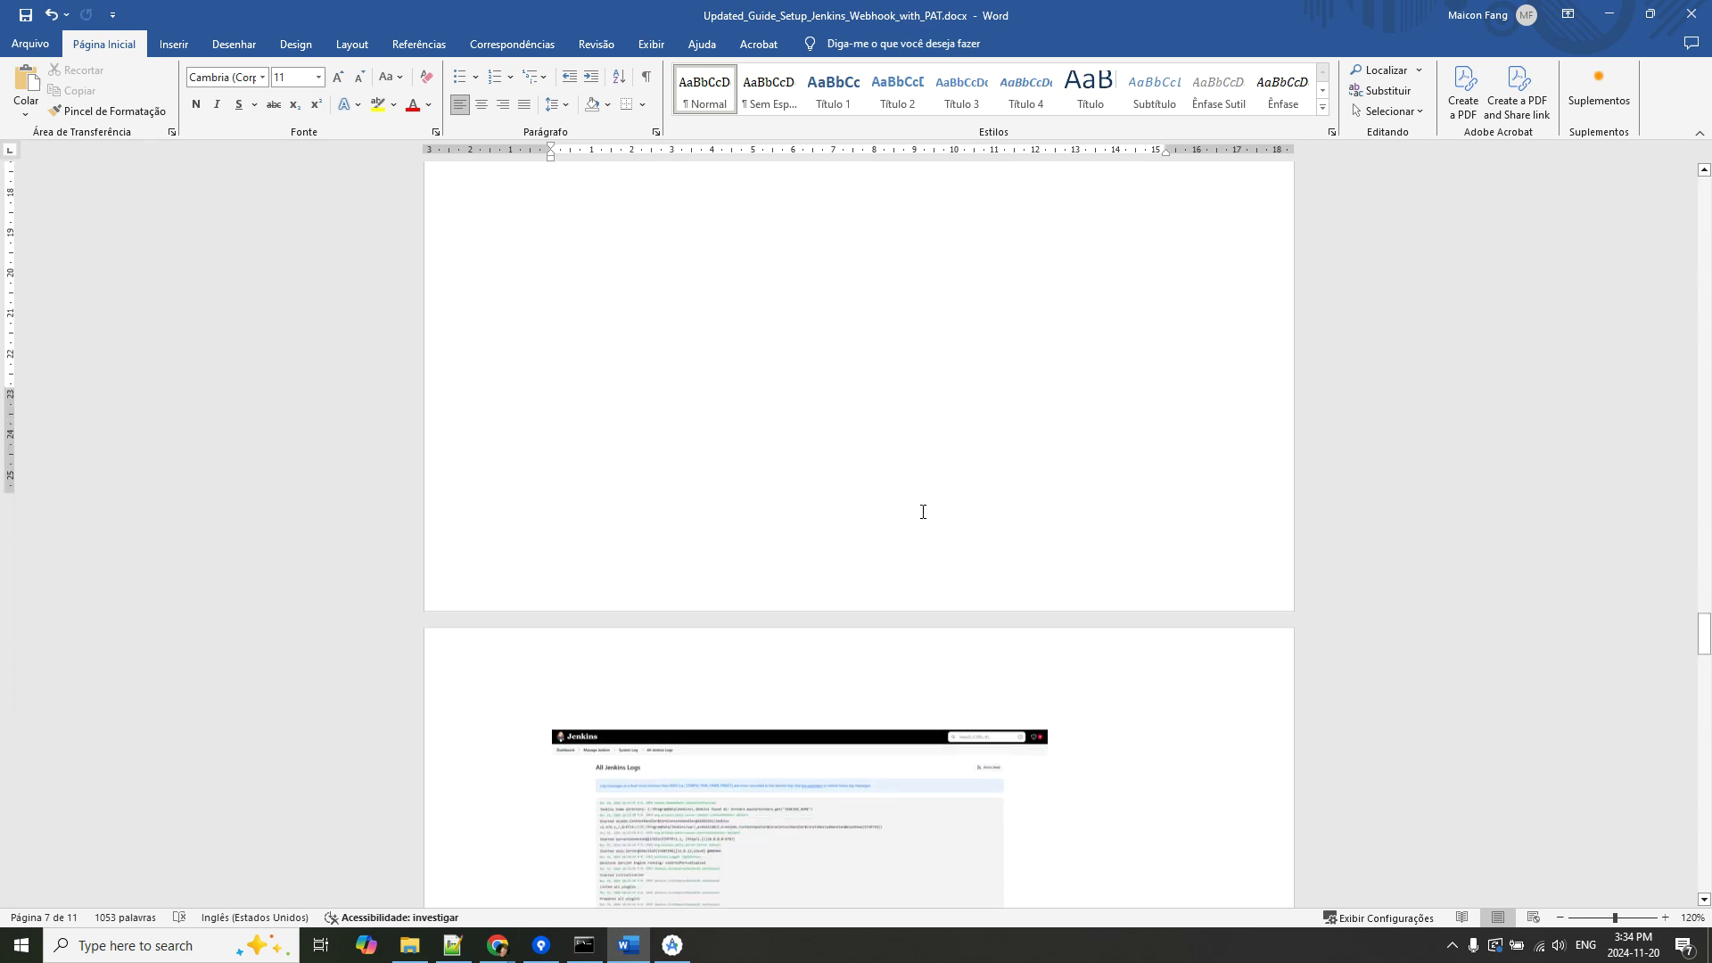
scroll(758, 382, "down", 3)
scroll(768, 508, "up", 2)
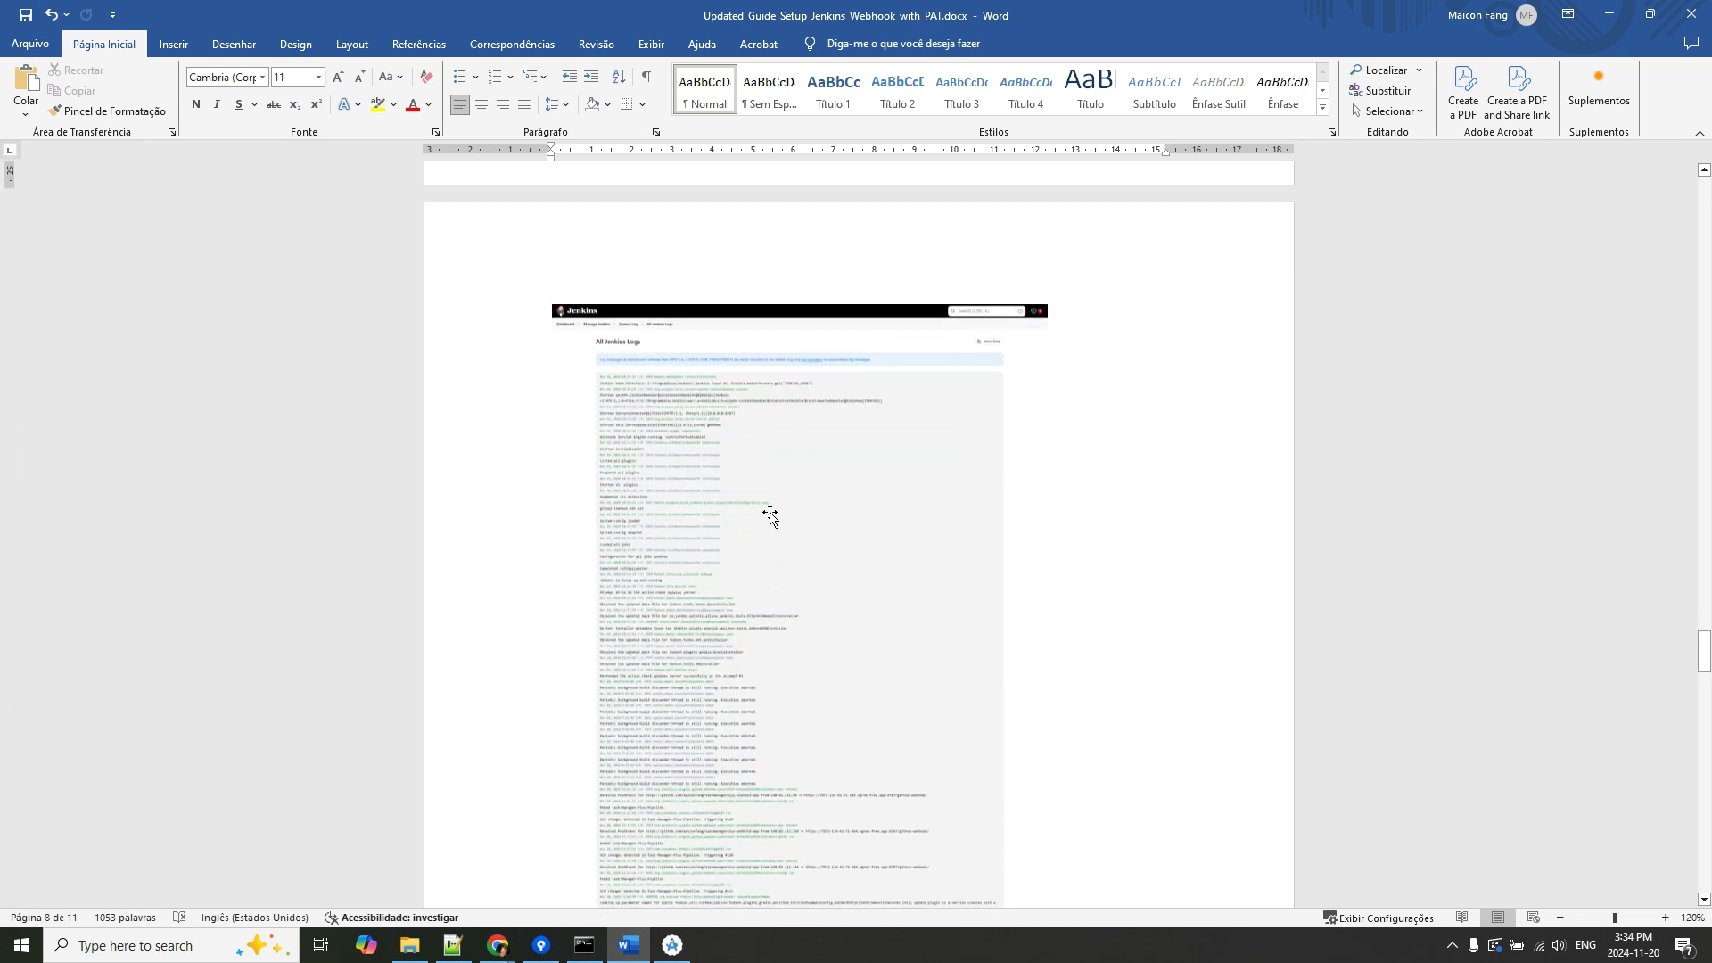
scroll(769, 482, "up", 4)
scroll(802, 642, "down", 9)
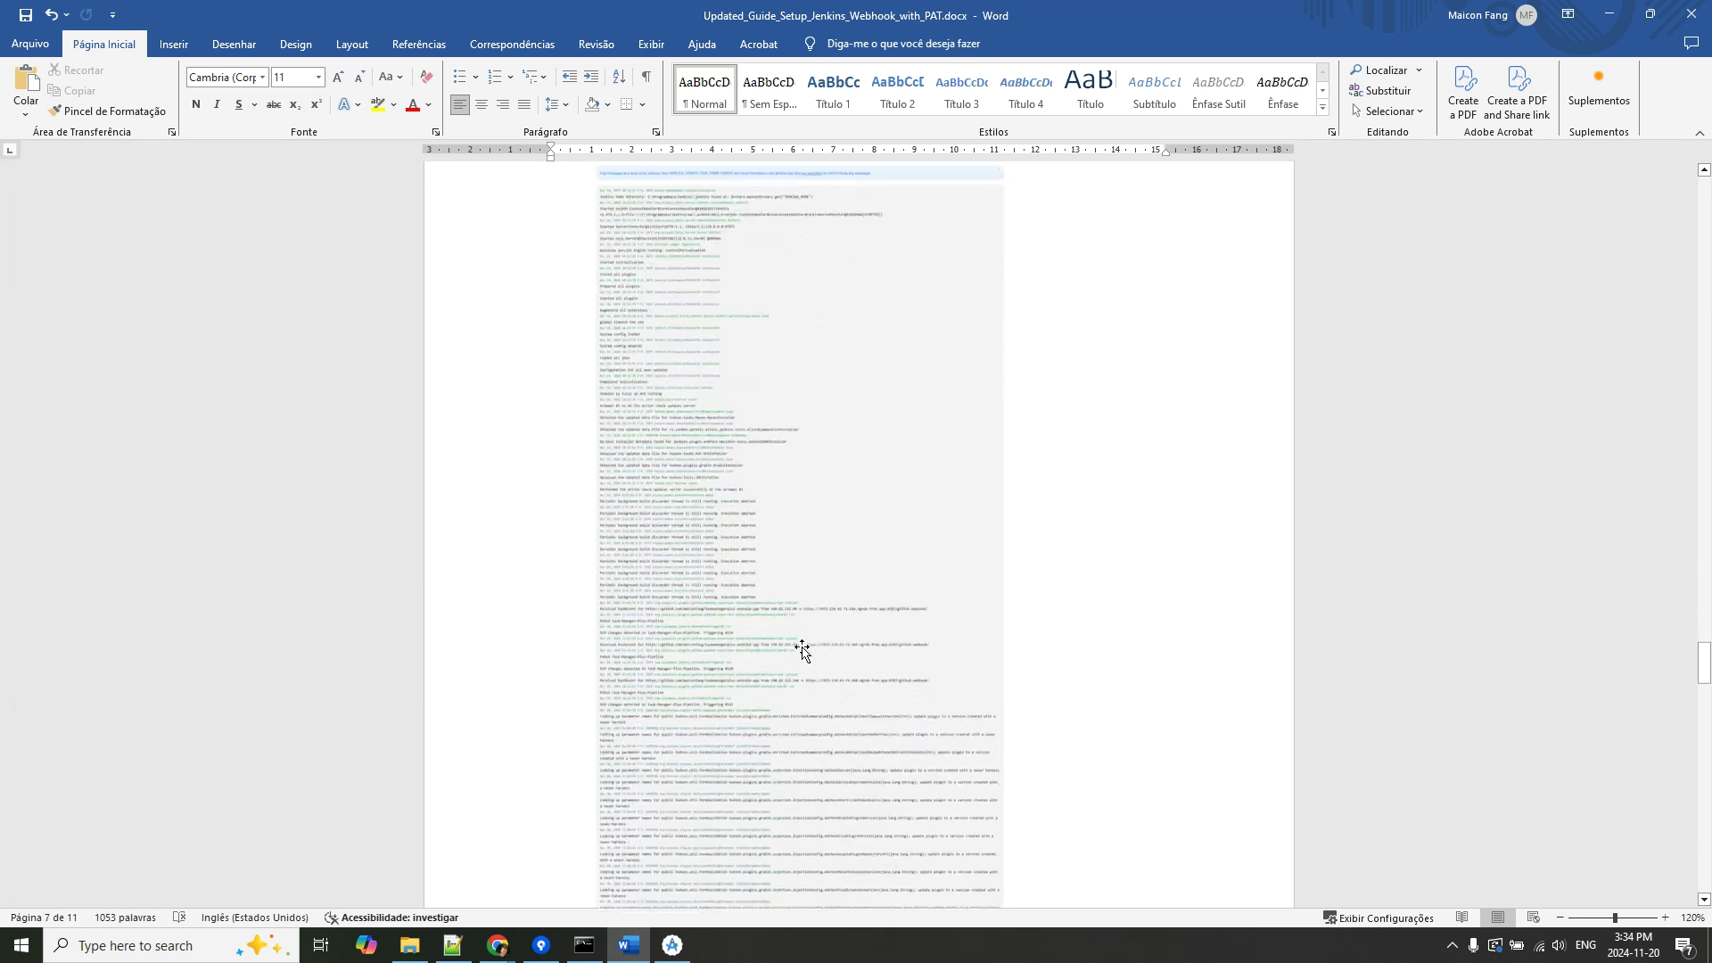
scroll(811, 601, "down", 2)
scroll(811, 600, "up", 1)
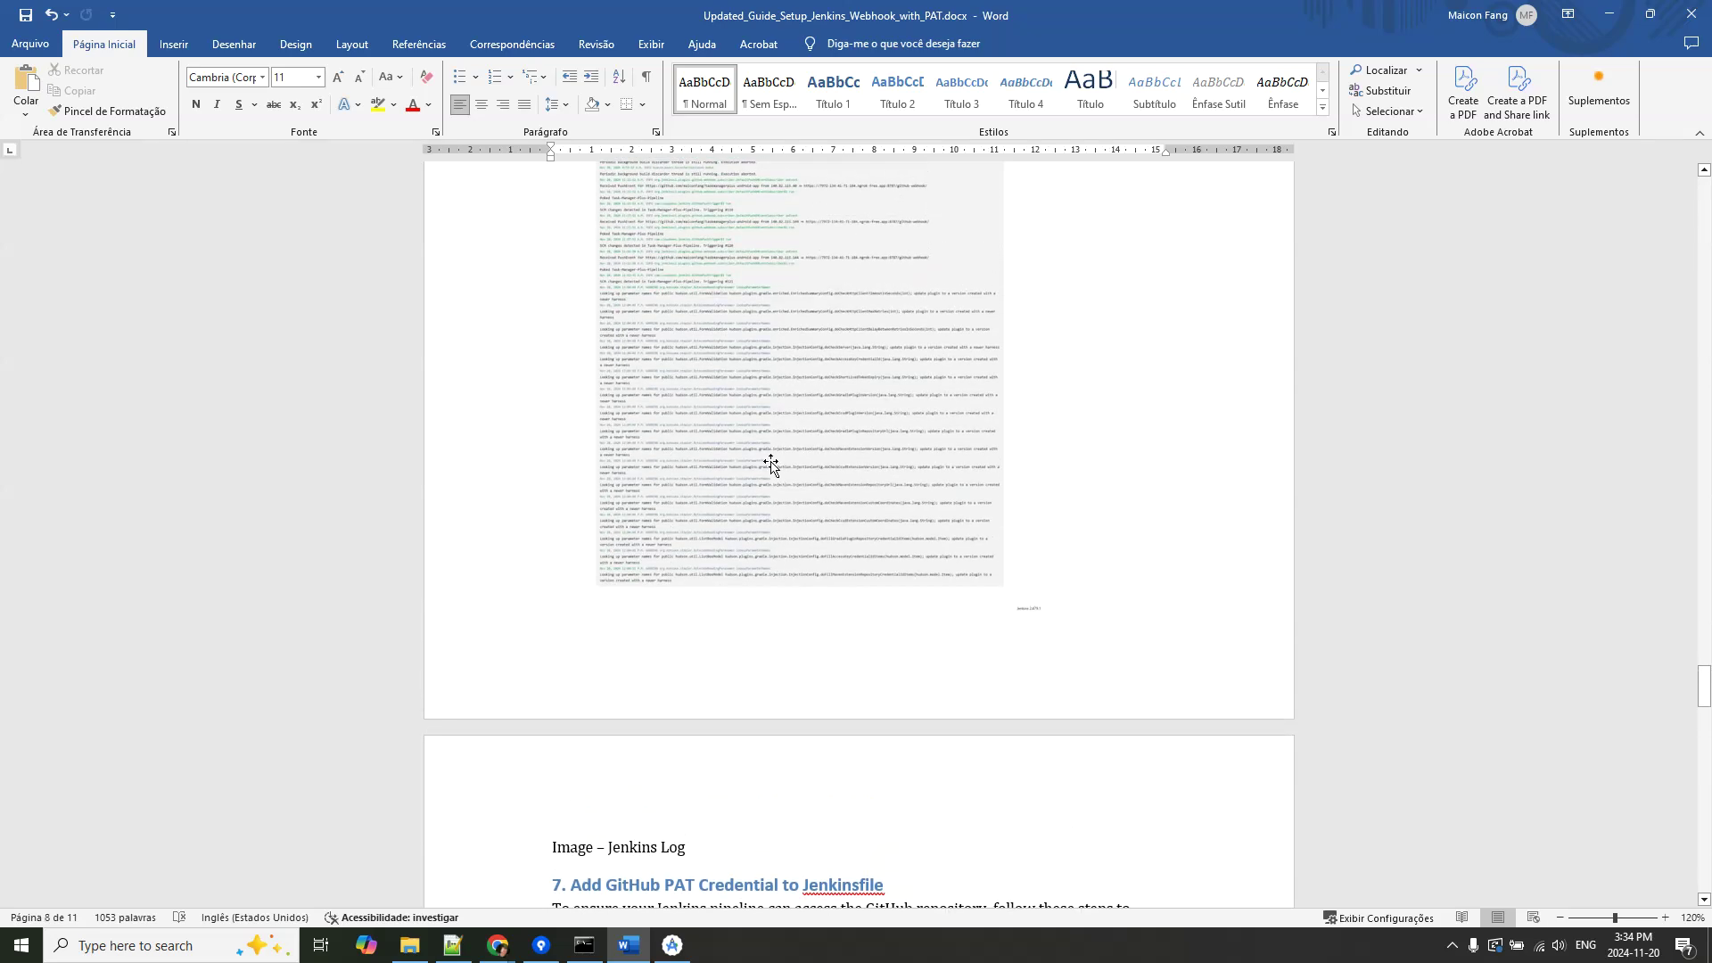
scroll(771, 463, "up", 6)
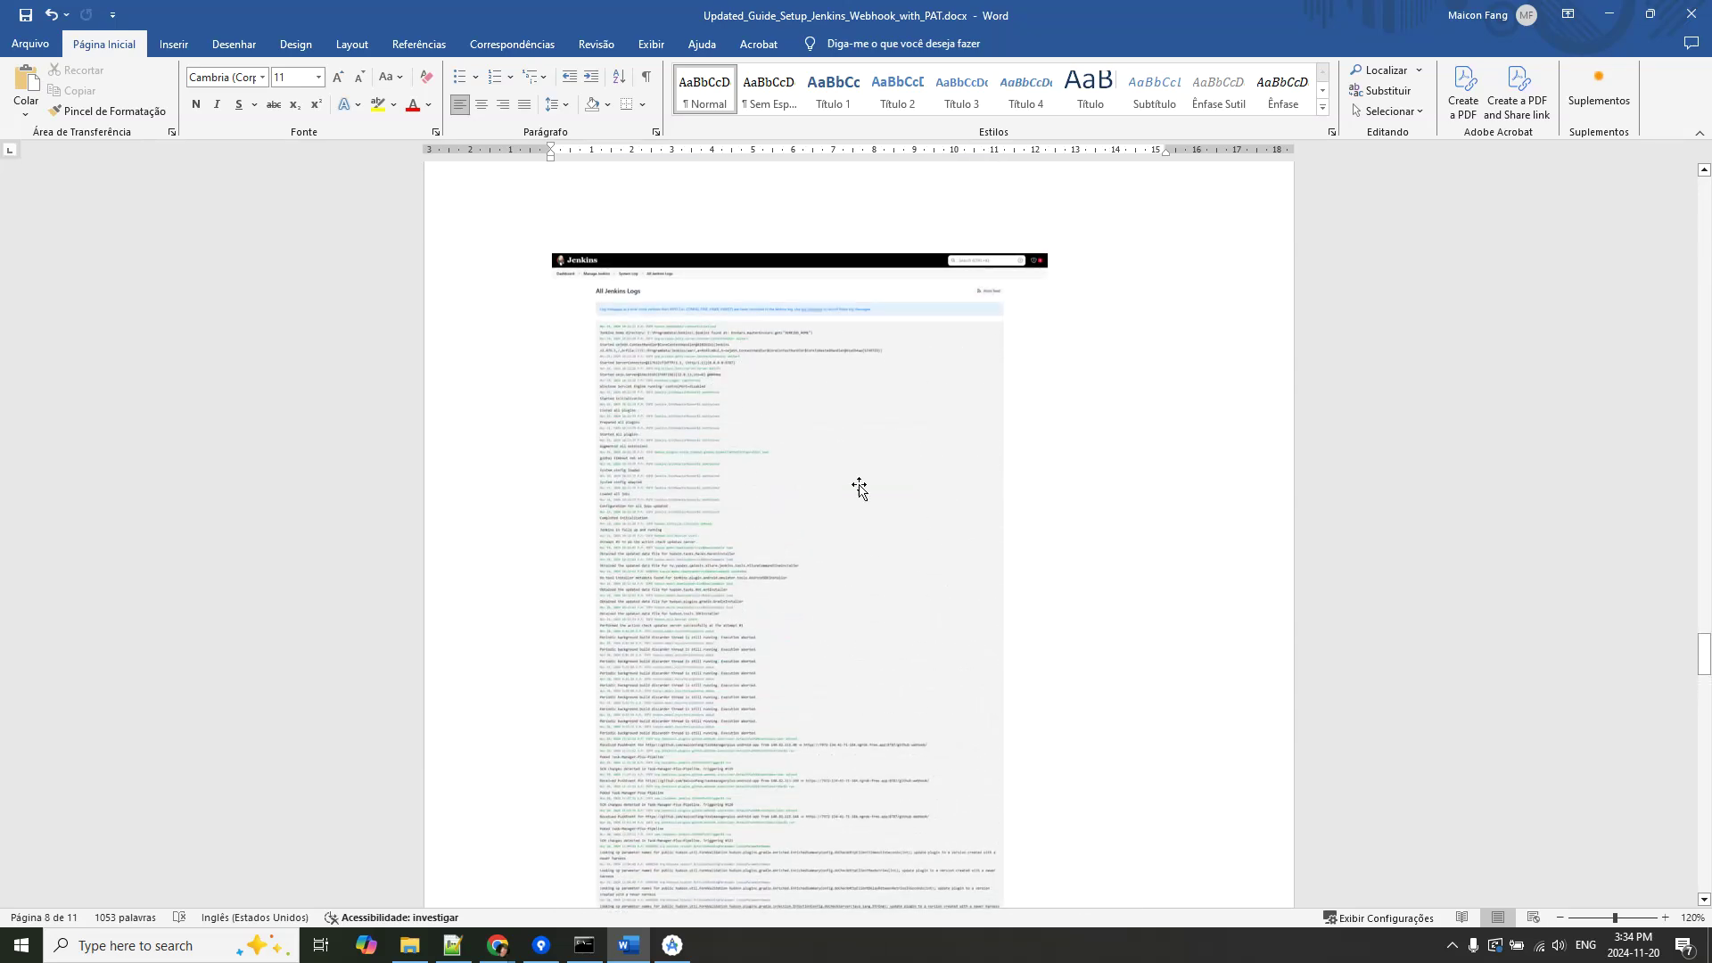
mouse_move(497, 945)
left_click(392, 869)
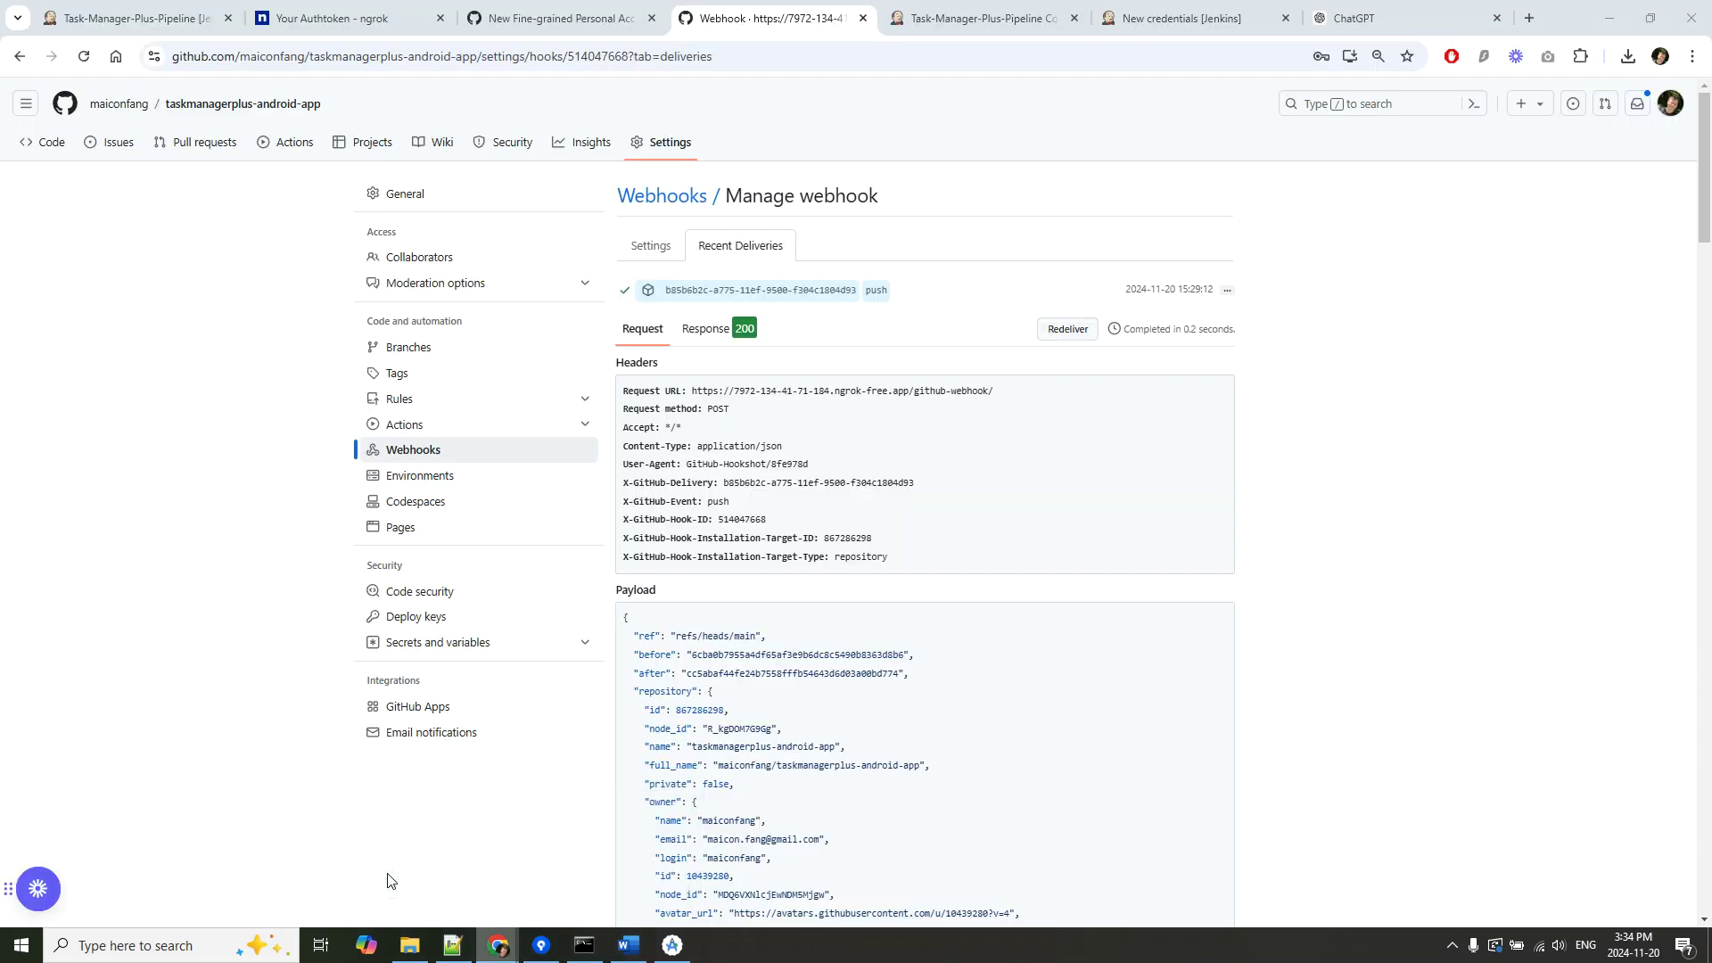
Leave the Task-Manager-Plus-Pipeline configuration without saving and return to the Jenkins Dashboard.
left_click(981, 19)
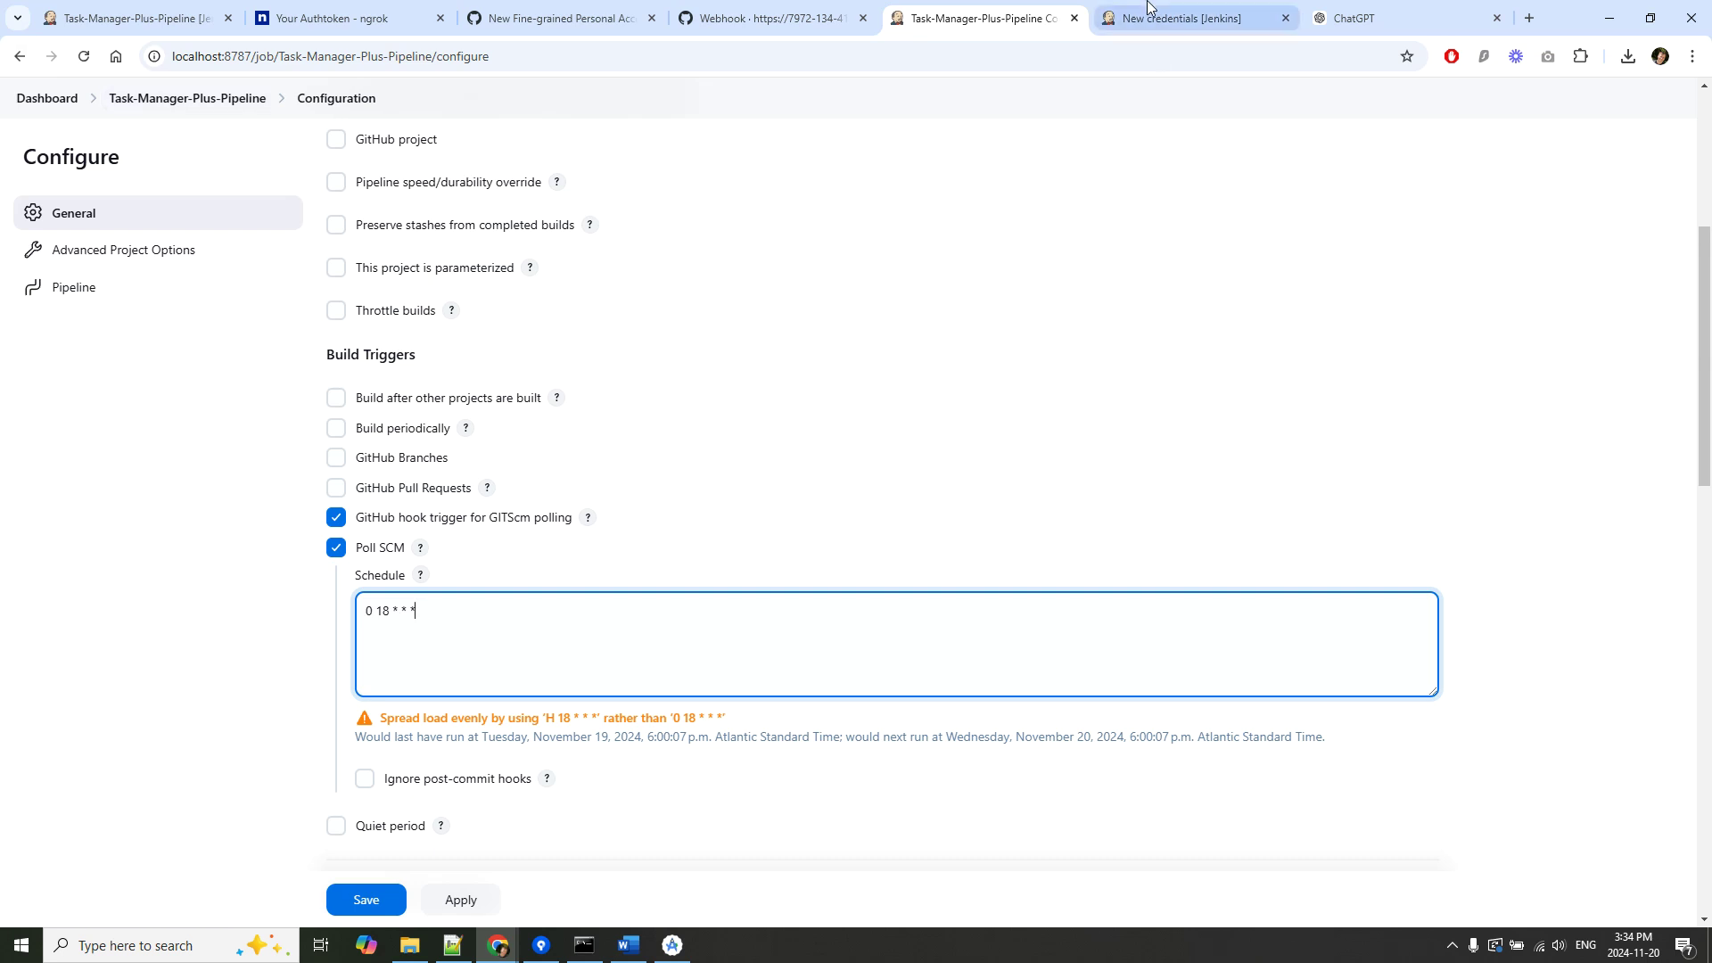
left_click(44, 99)
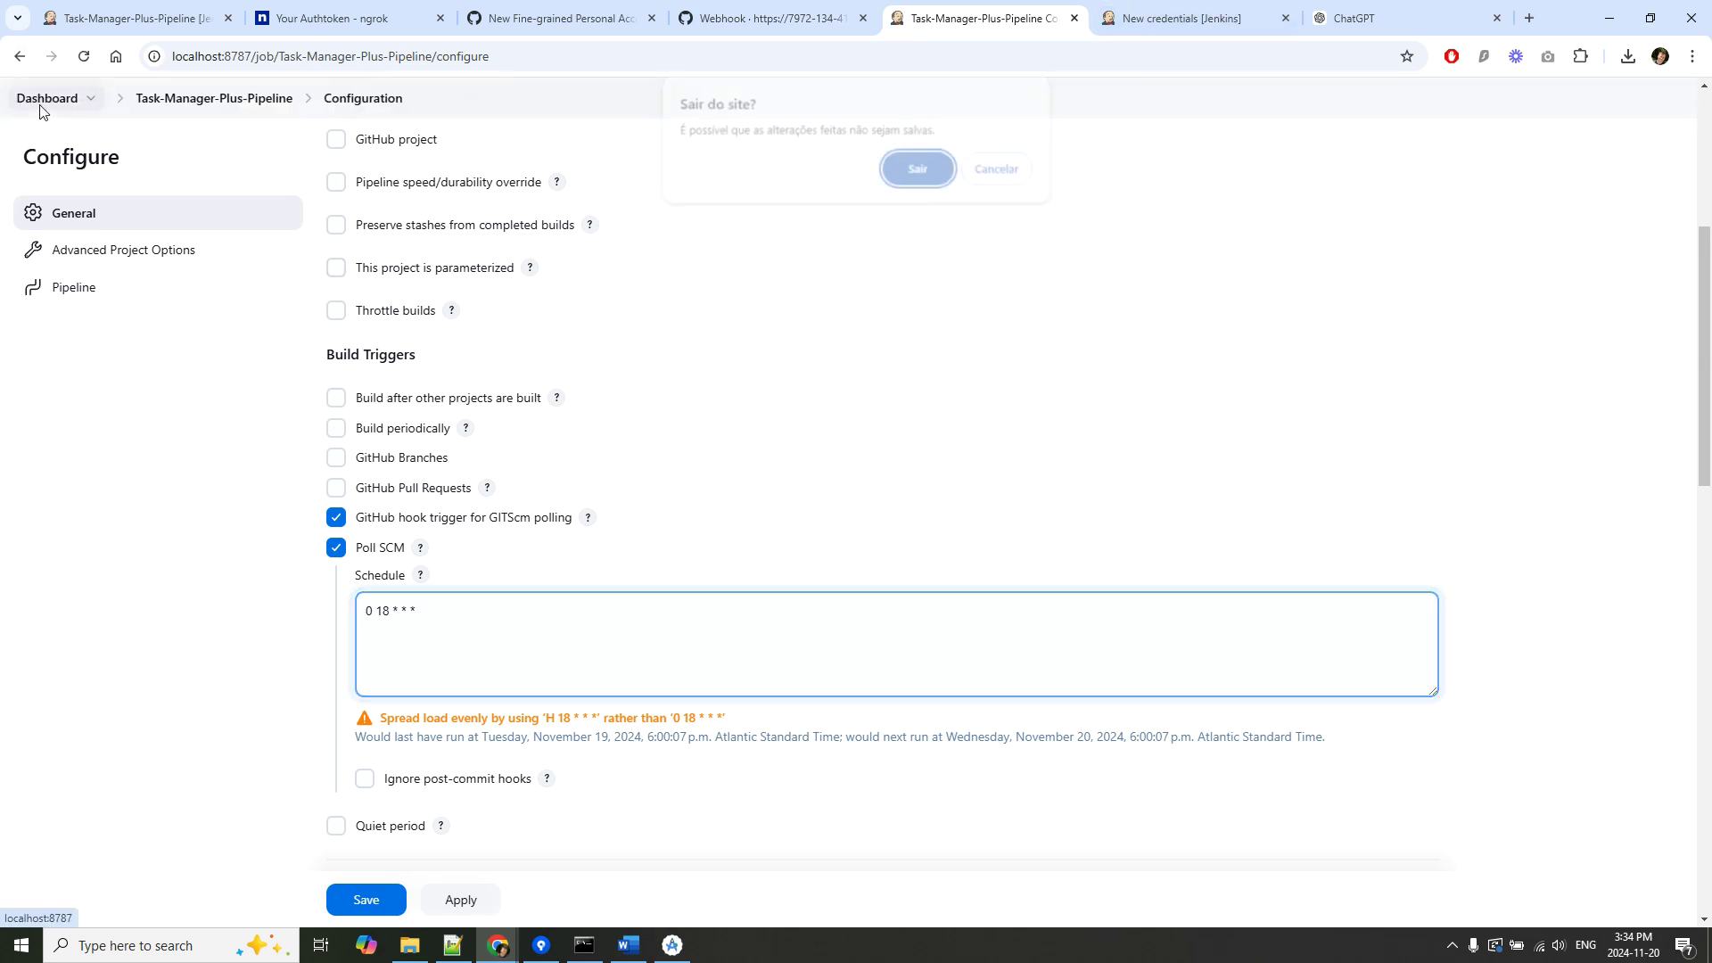
left_click(1002, 171)
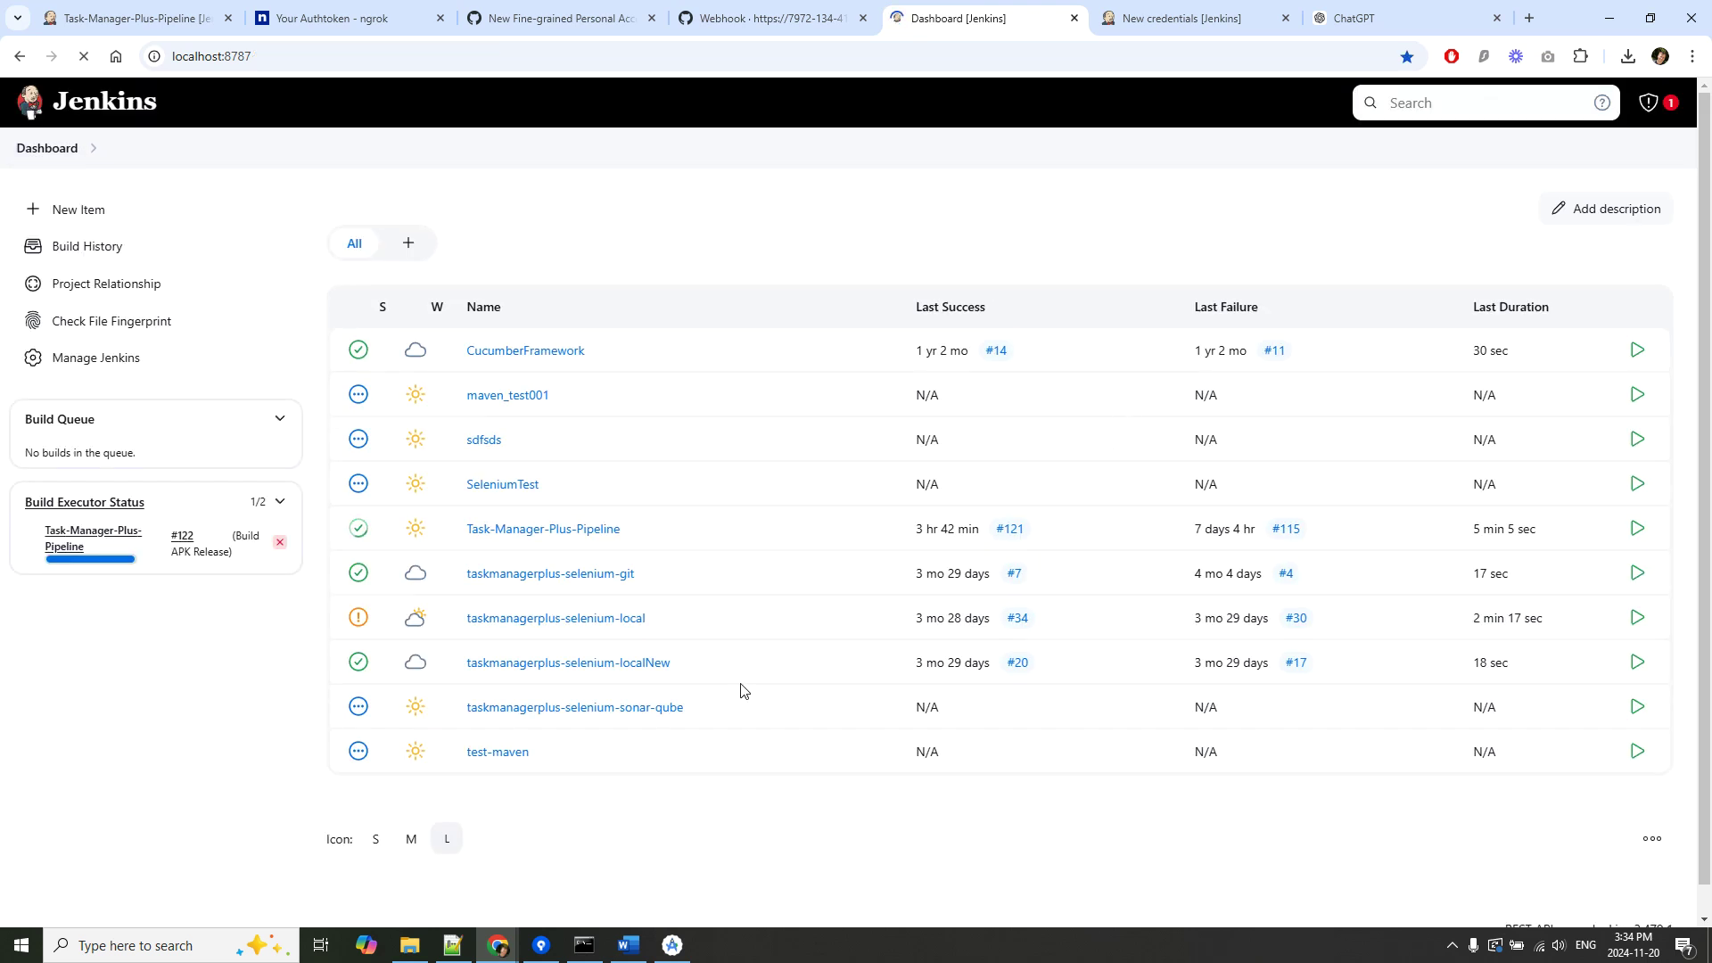
From Manage Jenkins' Status Information, open the System Log's Log Recorders page.
left_click(112, 365)
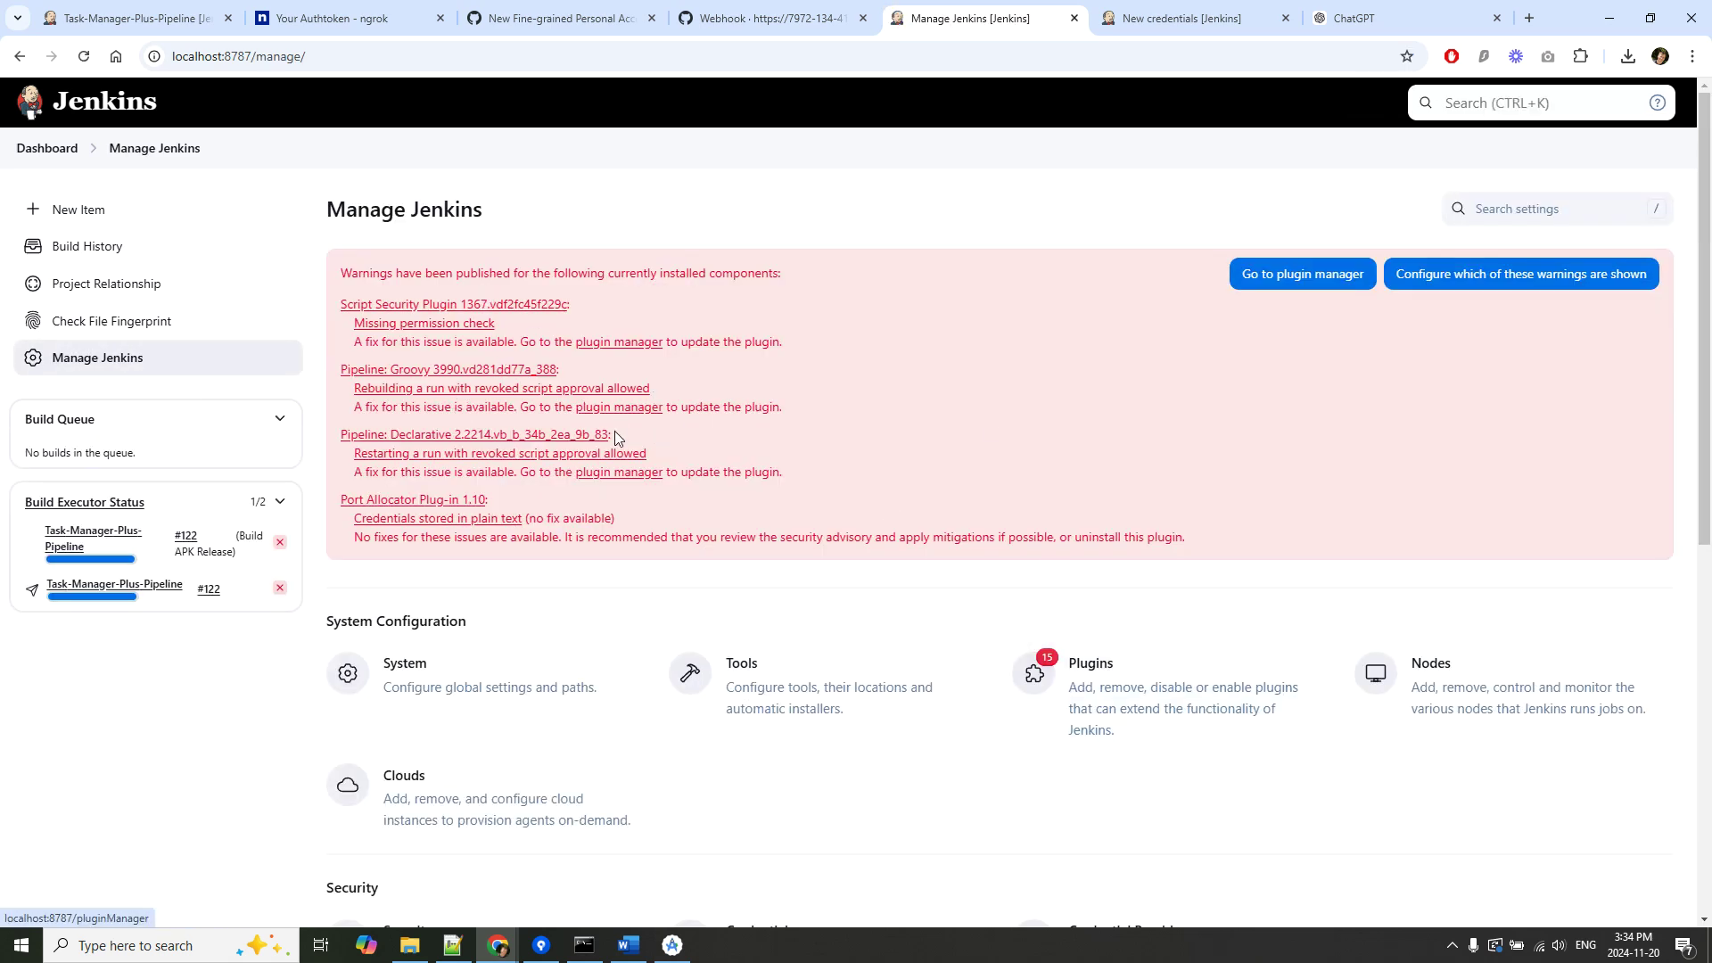
scroll(642, 446, "down", 3)
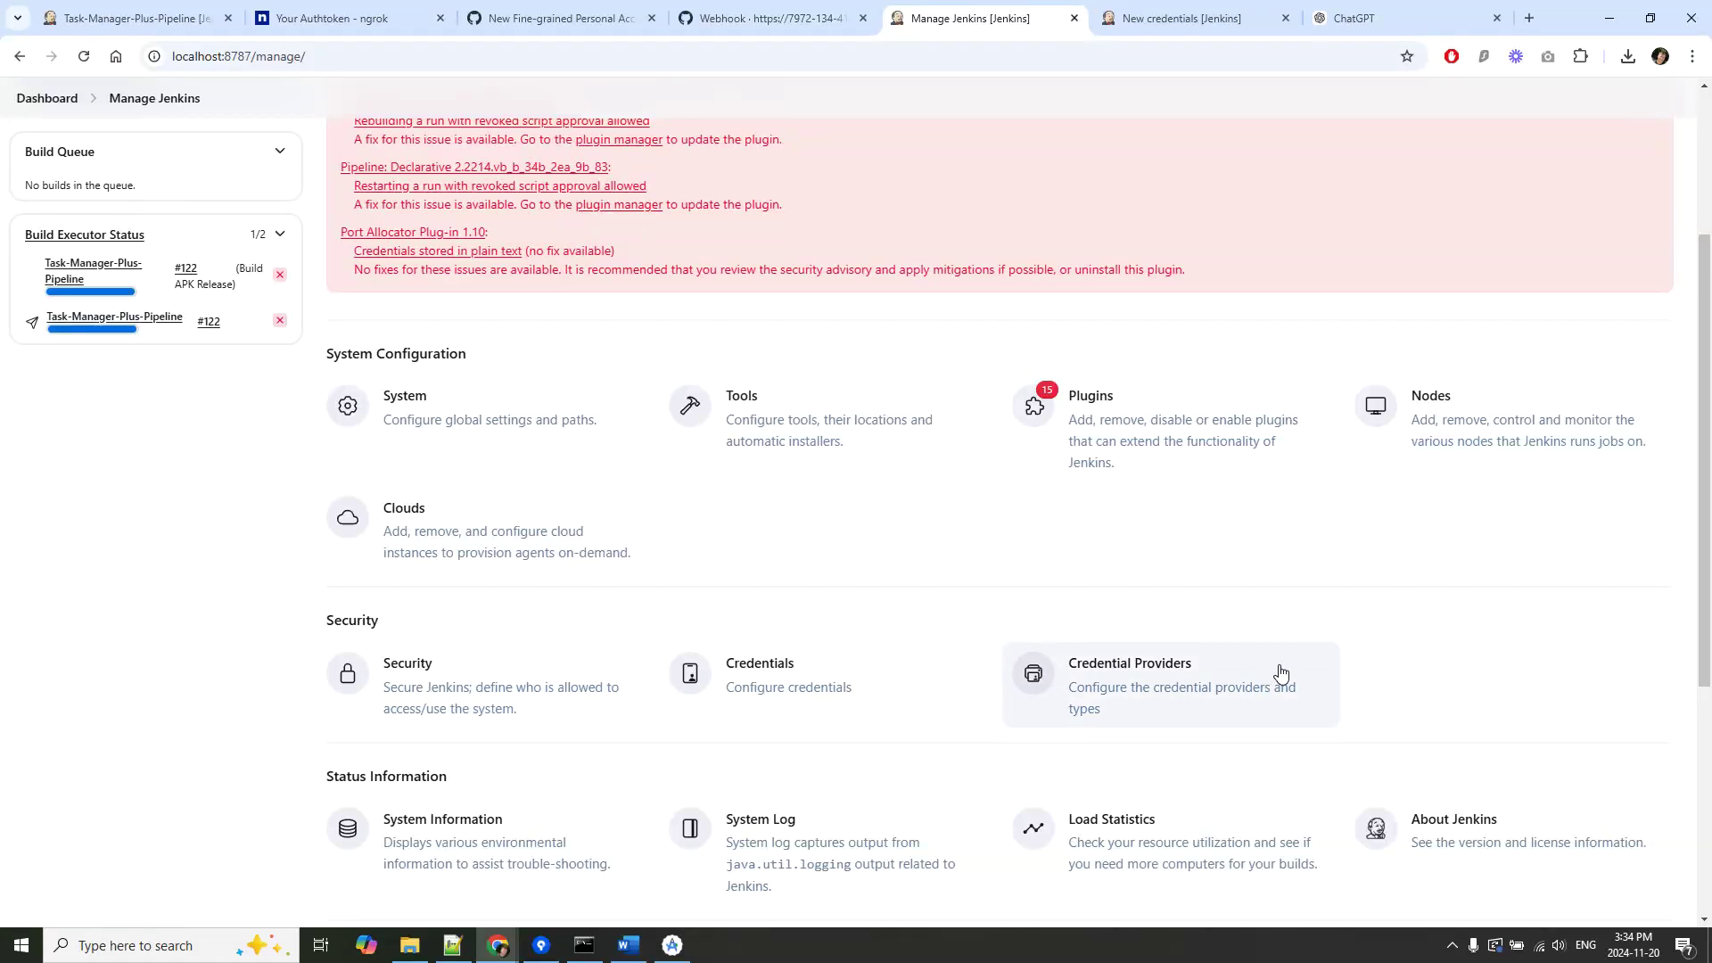
scroll(1257, 682, "down", 1)
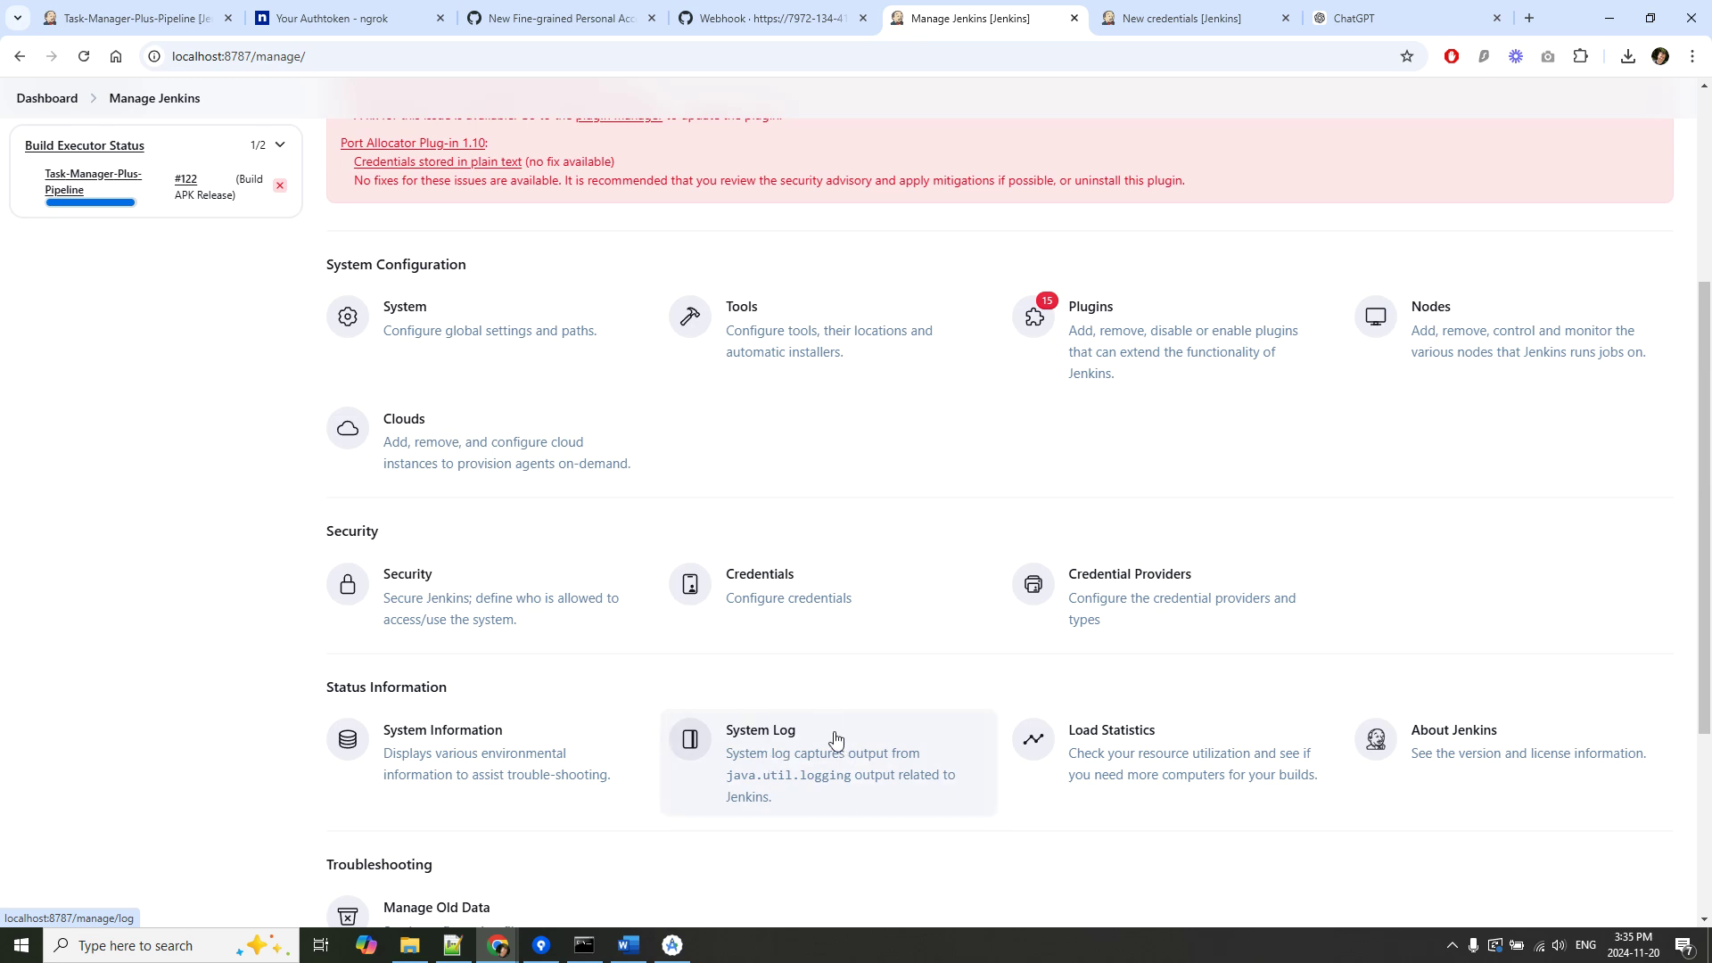
left_click(776, 745)
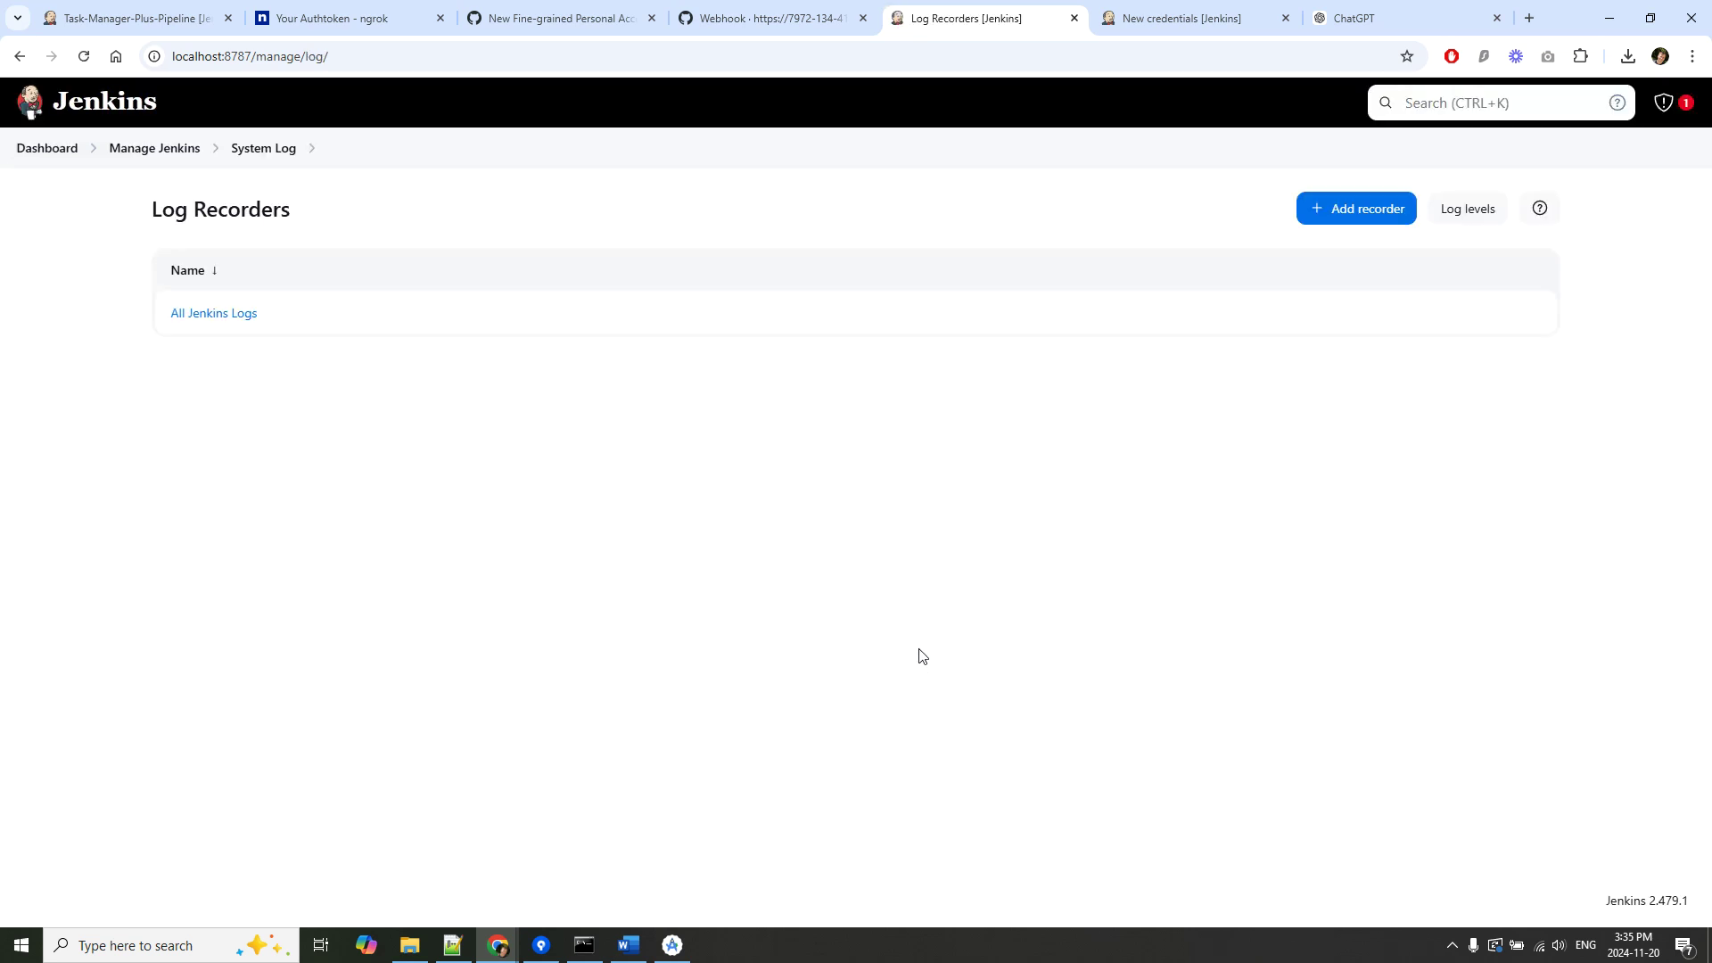
Check the newest All Jenkins Logs entries for the PushEvent and build #122, then bring Word back.
left_click(227, 322)
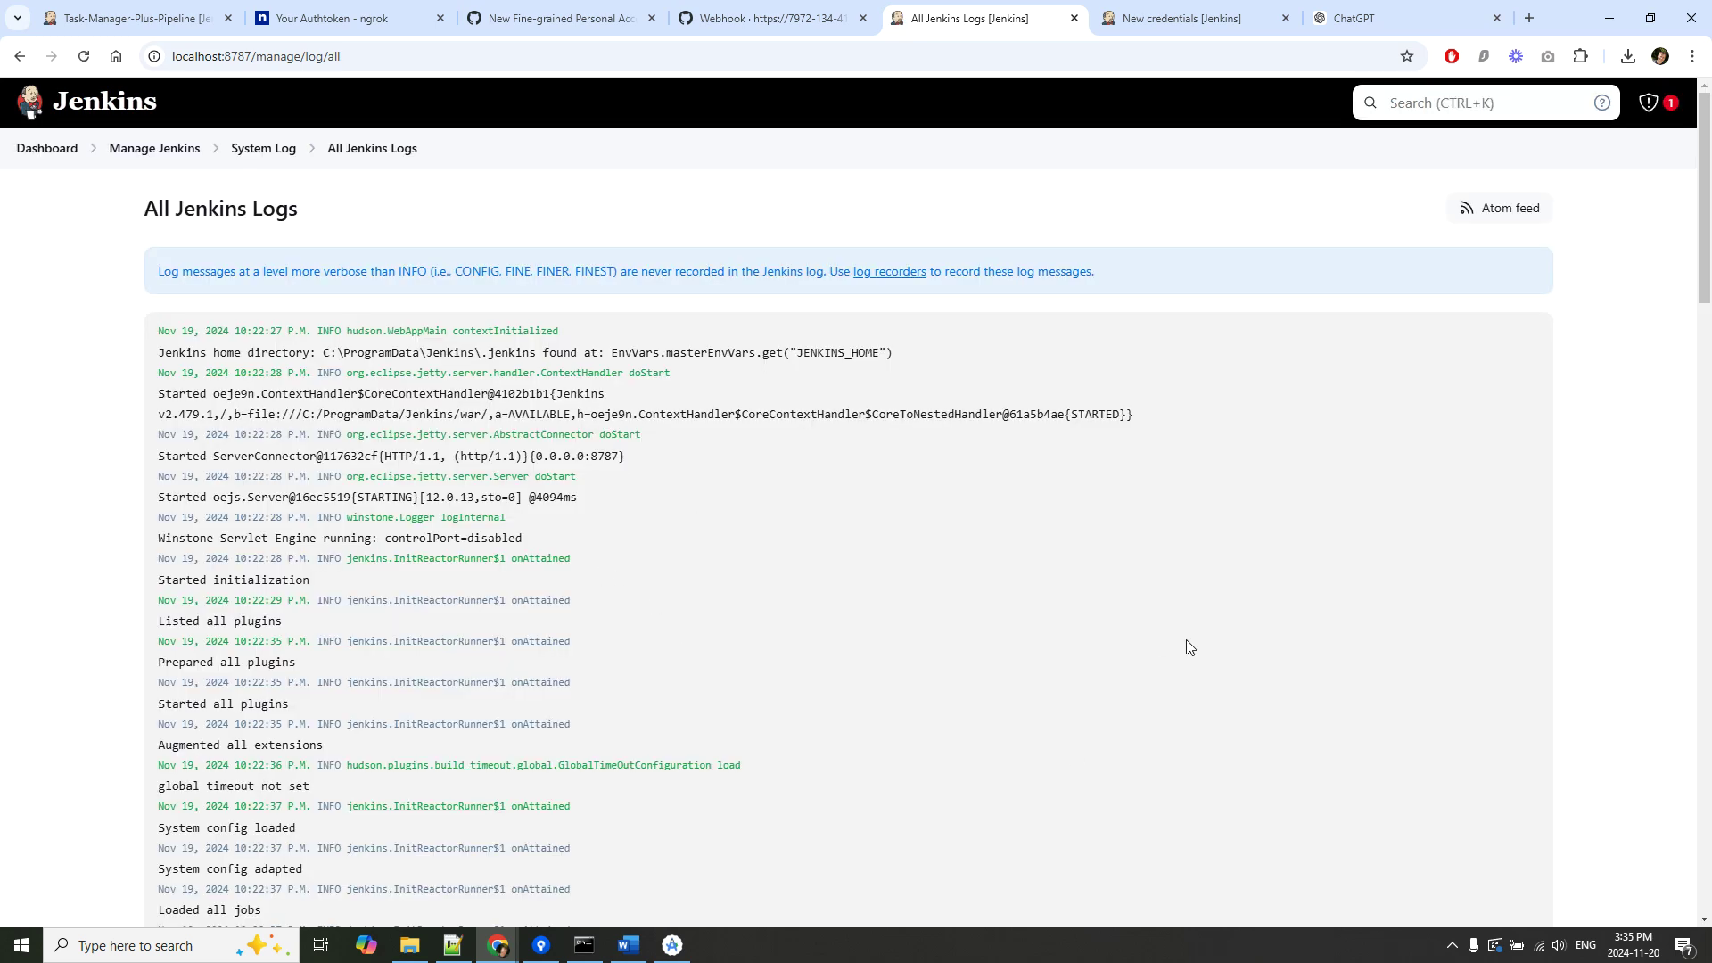
key("End")
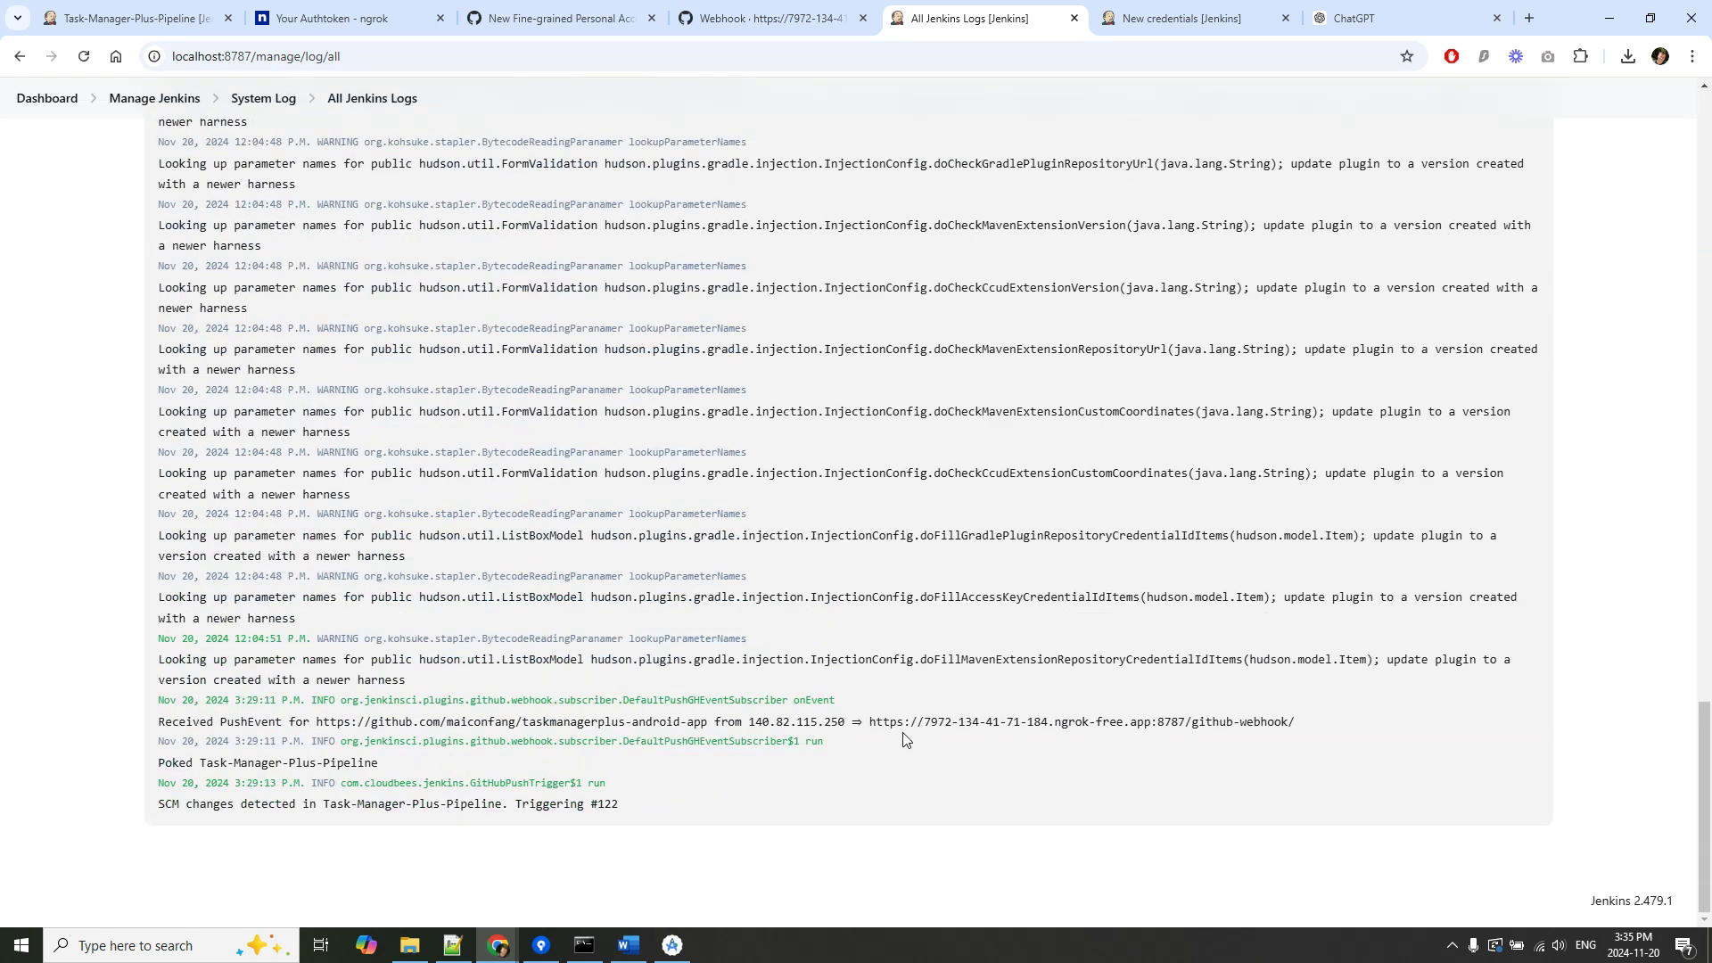
left_click(631, 947)
scroll(856, 606, "down", 5)
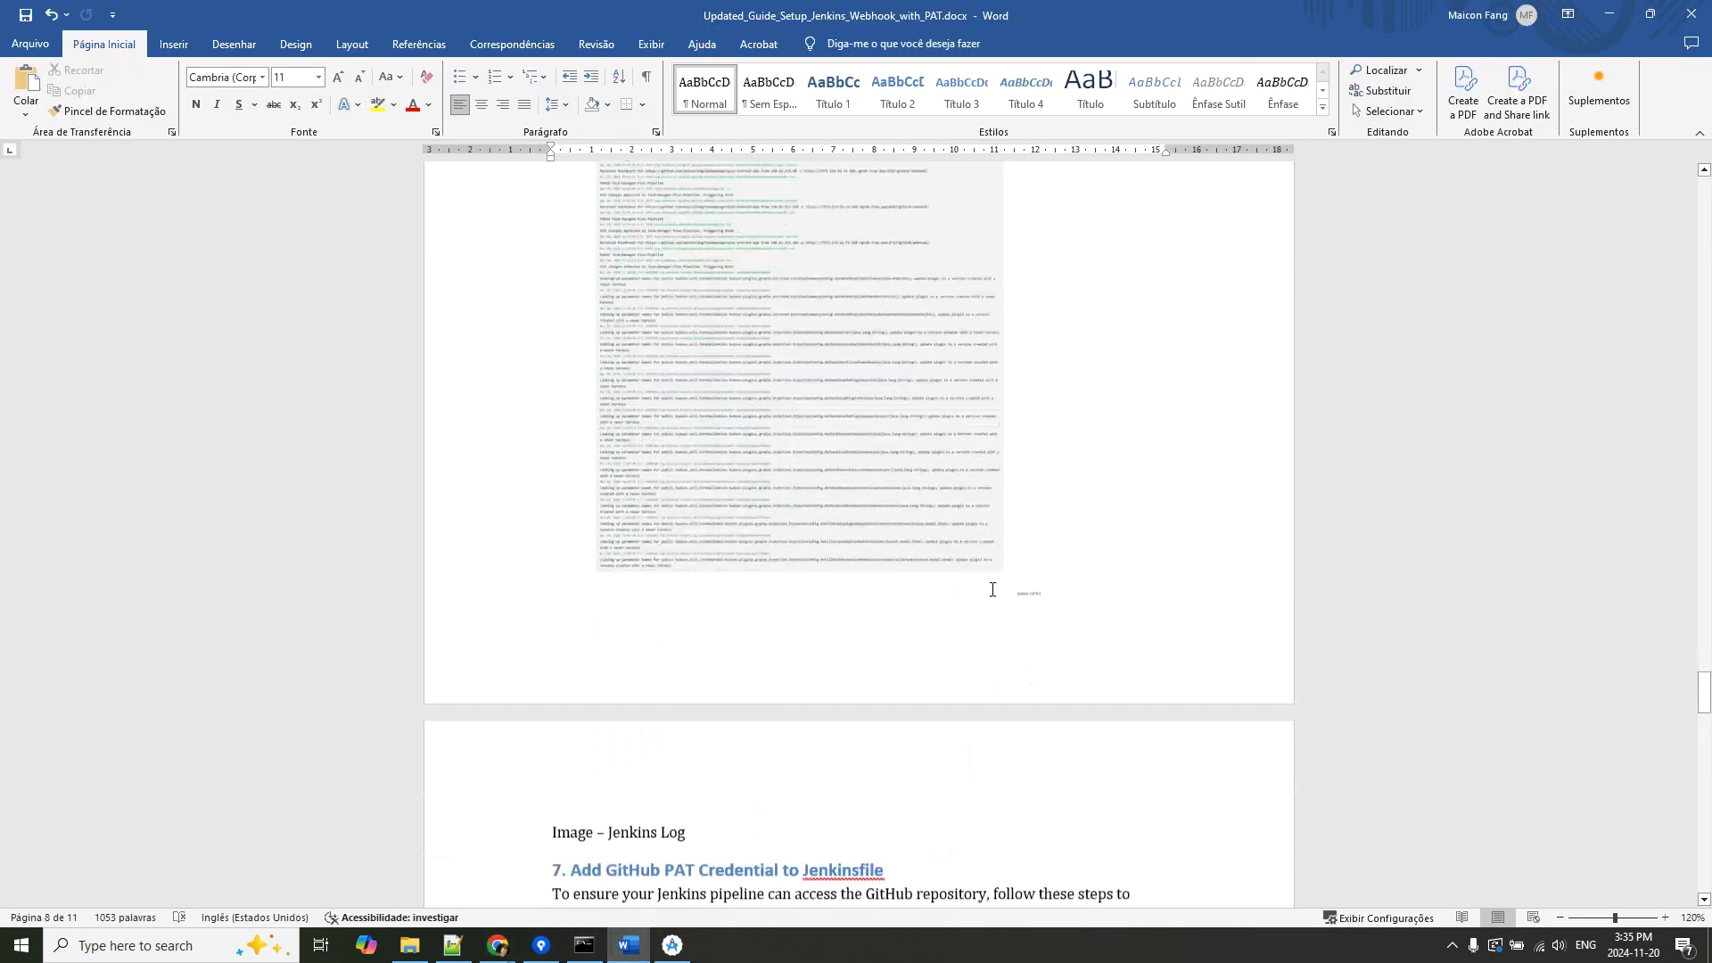
Read section 7 of the guide, Add GitHub PAT Credential to Jenkinsfile.
scroll(993, 590, "down", 10)
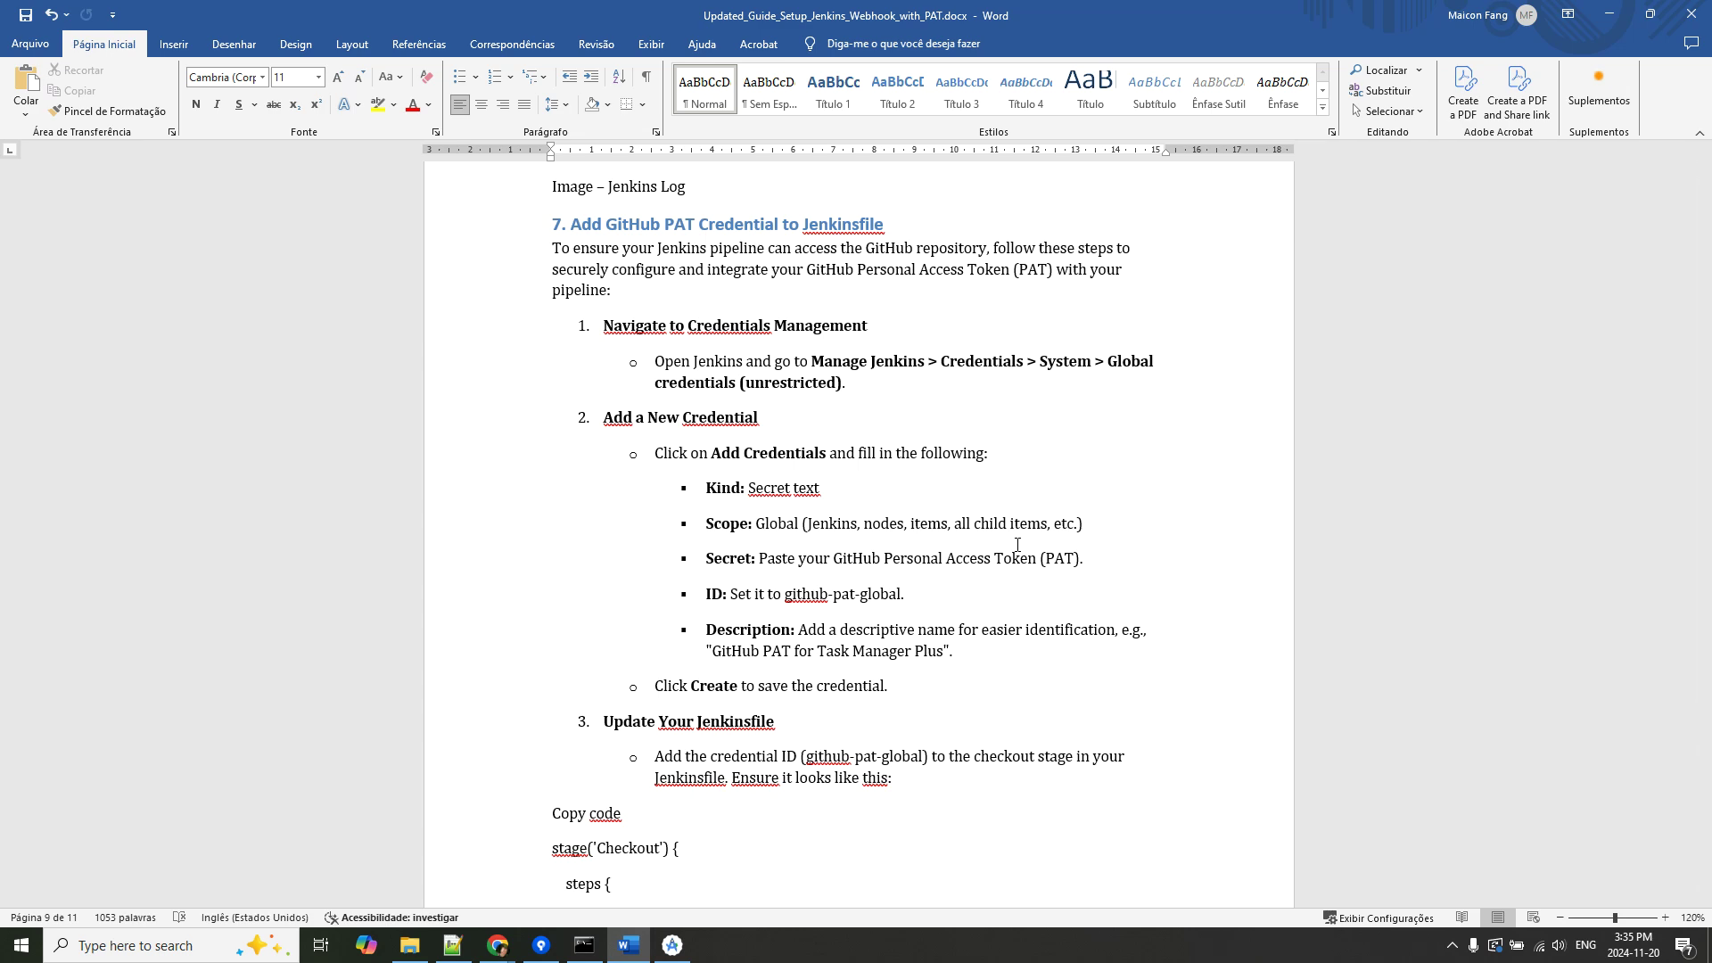
scroll(1017, 544, "down", 15)
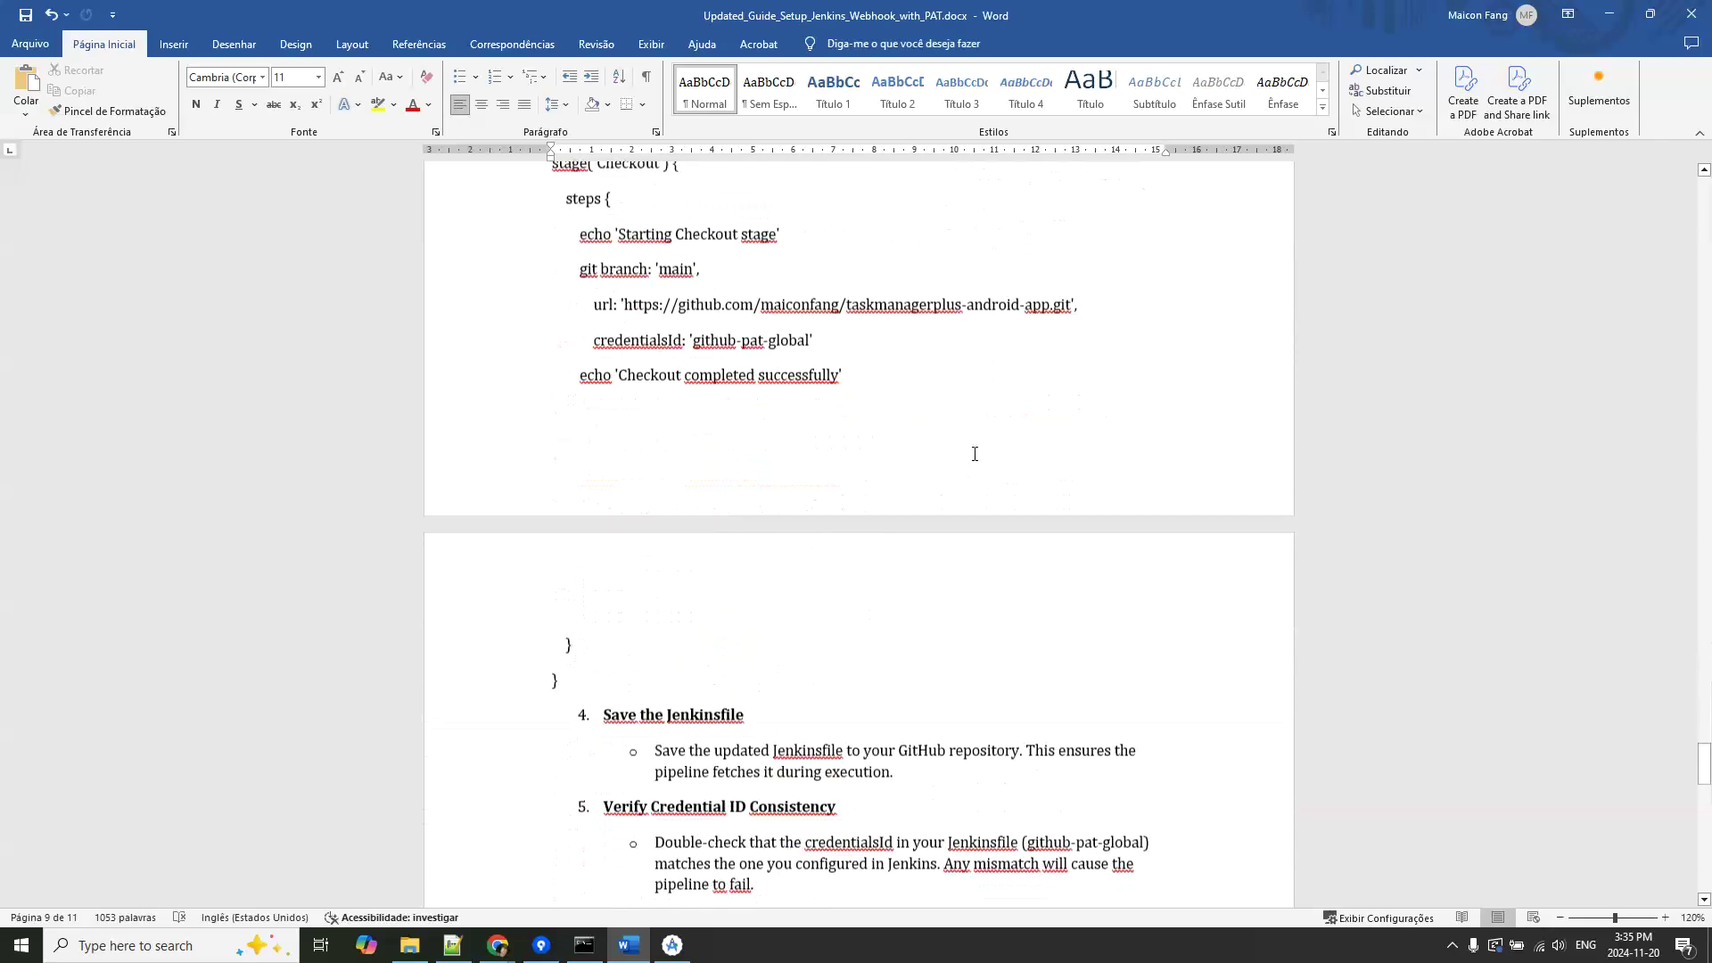
scroll(988, 437, "down", 6)
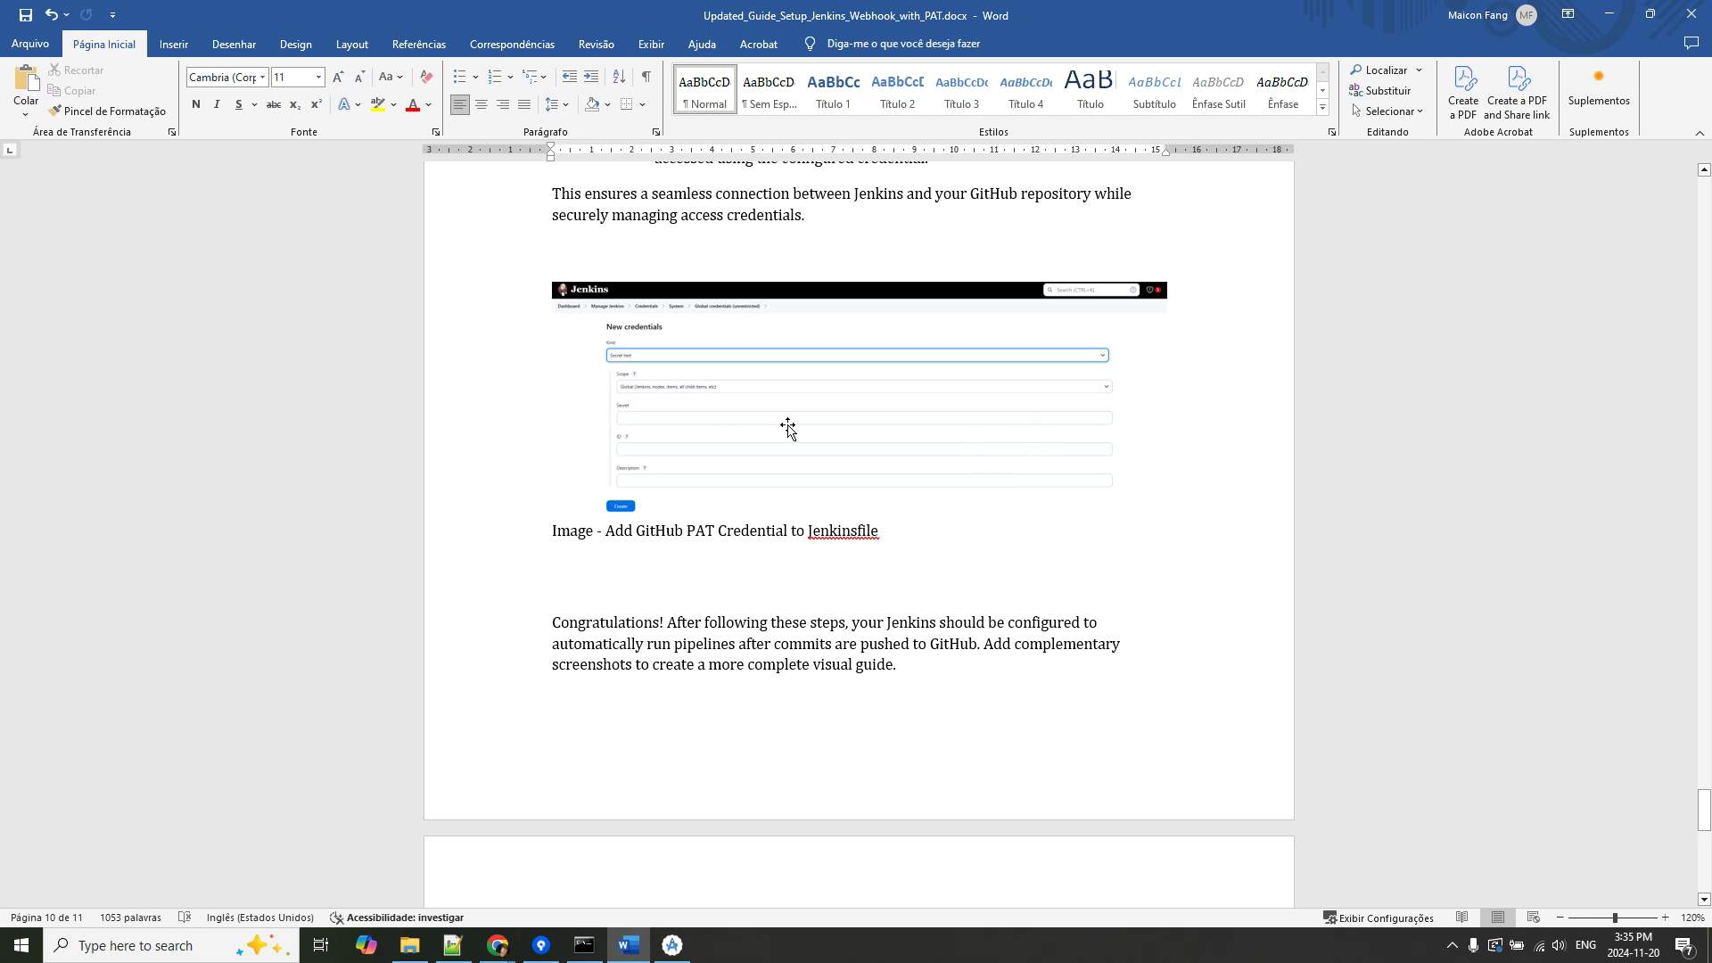
Zoom in, read section 8 Troubleshooting to the end, then return to All Jenkins Logs.
left_click(1665, 918)
left_click(1665, 918)
left_click(1665, 918)
left_click(1665, 918)
left_click(1665, 917)
left_click(1665, 917)
left_click(1665, 918)
left_click(1665, 918)
left_click(1665, 917)
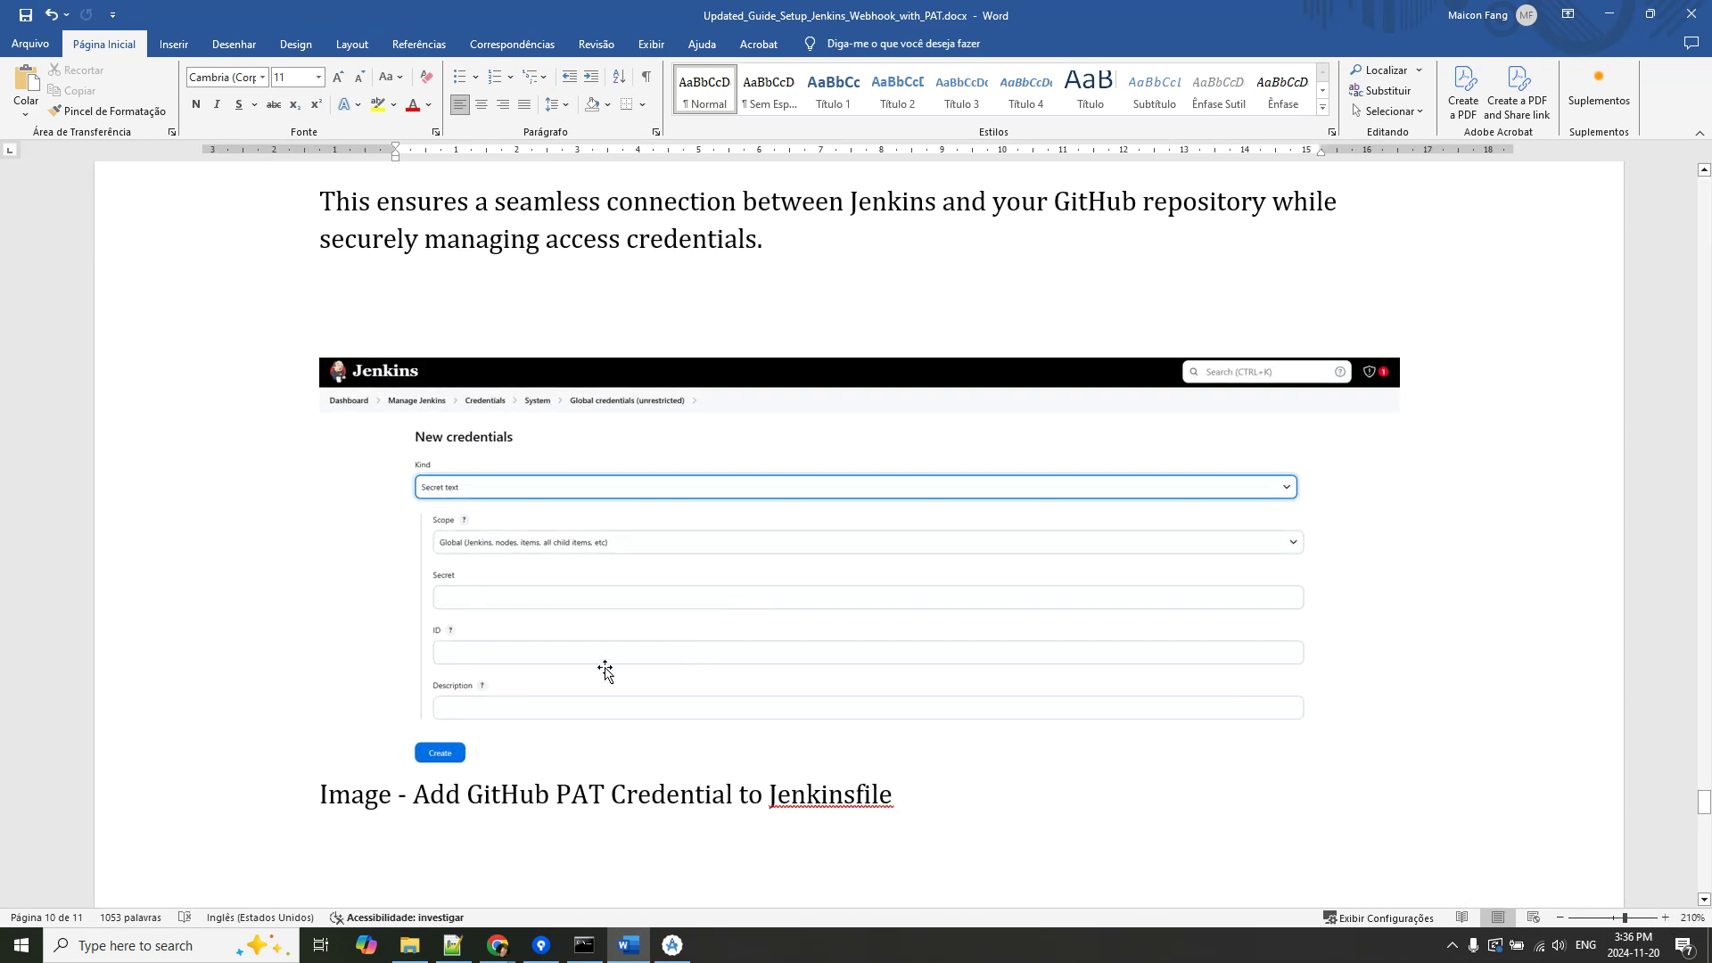
scroll(926, 554, "down", 3)
scroll(926, 554, "down", 5)
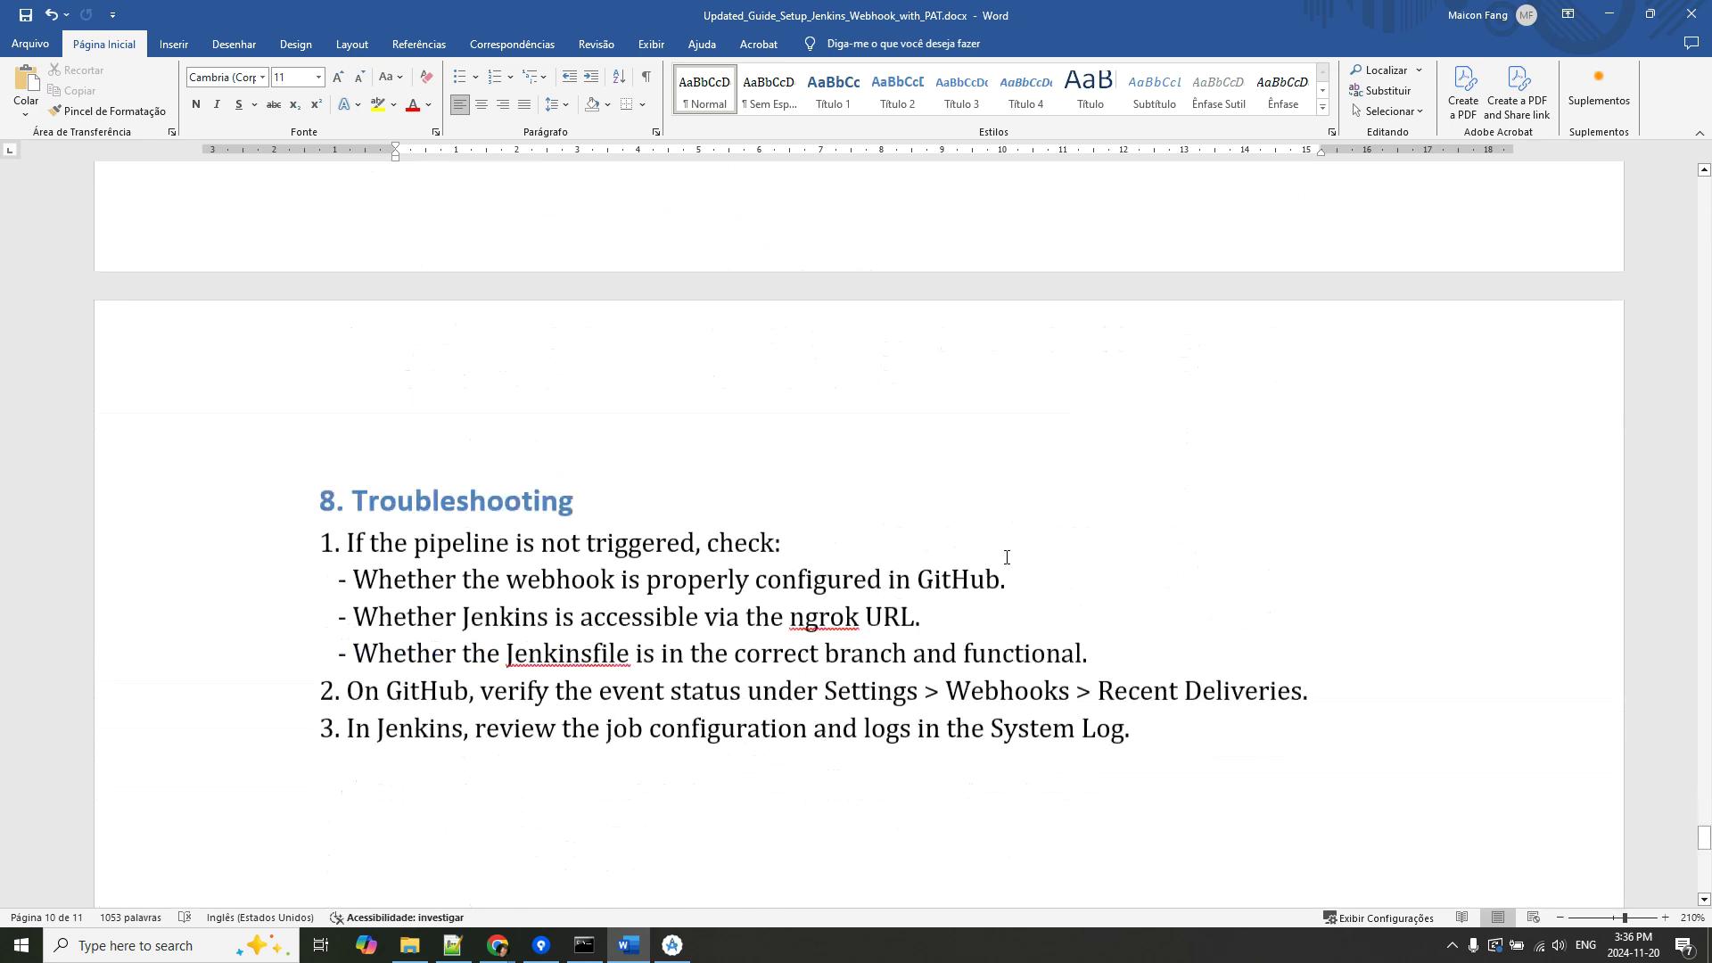
scroll(1039, 665, "down", 3)
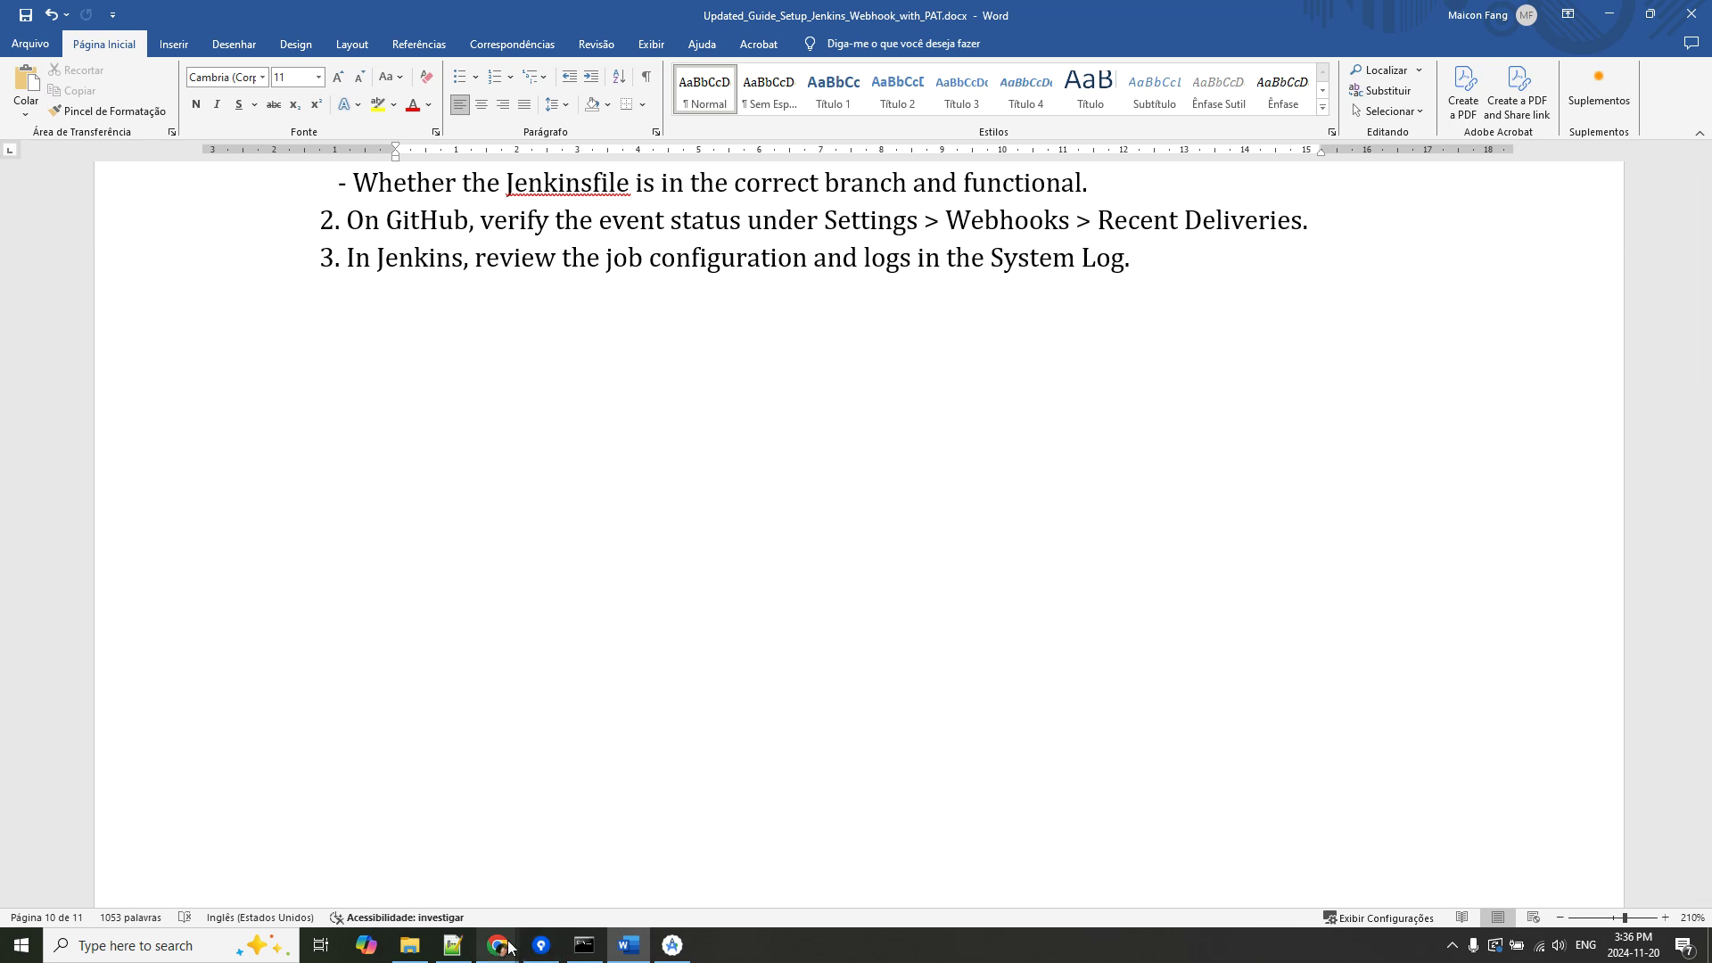
mouse_move(496, 951)
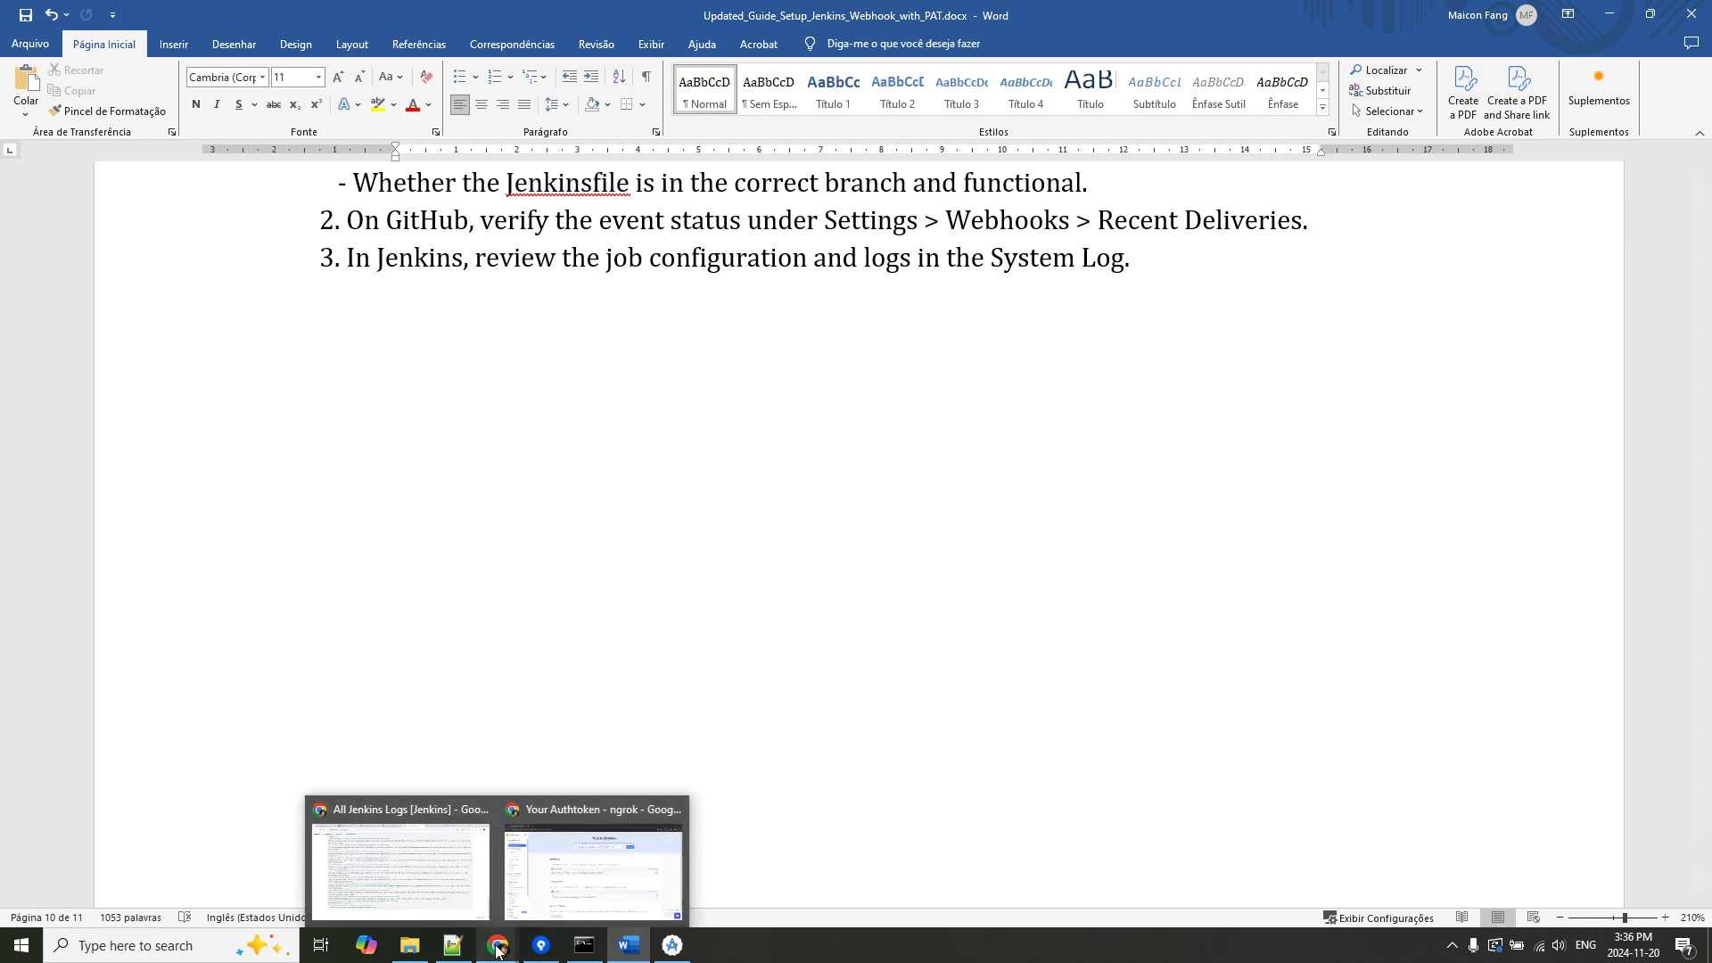
left_click(415, 874)
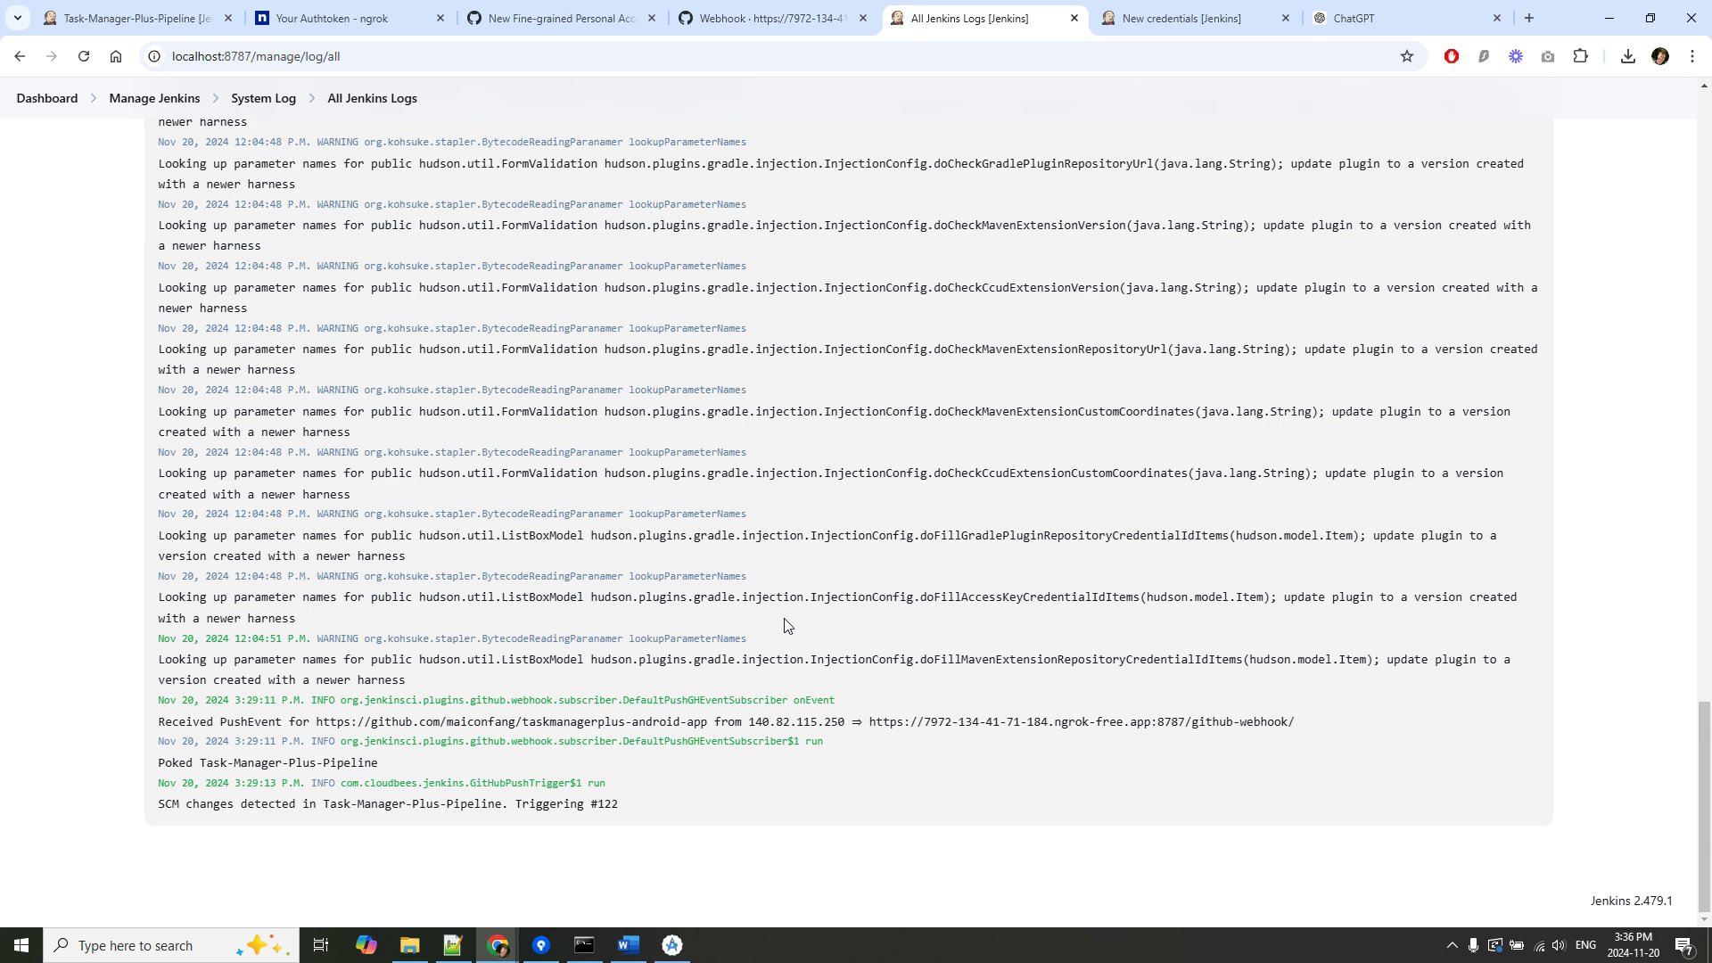
Follow build #122 across the pipeline's Stage View, scrolling right and back, and exit Android Studio.
left_click(125, 18)
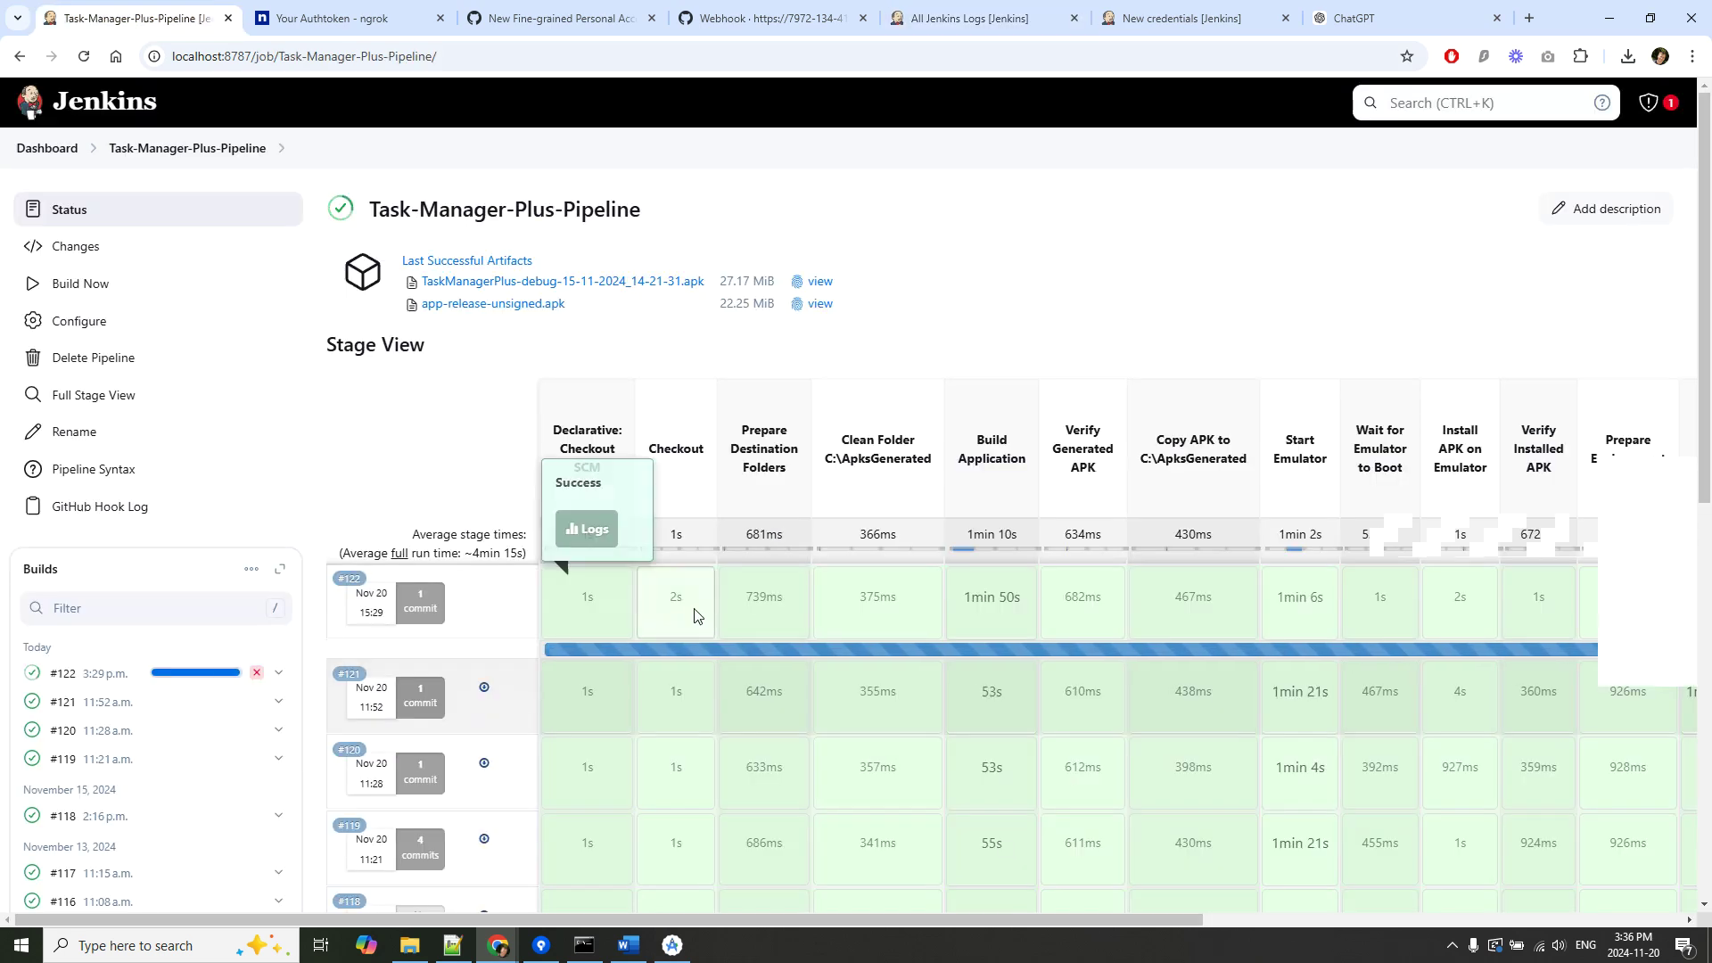
left_click_drag(1034, 918, 1494, 906)
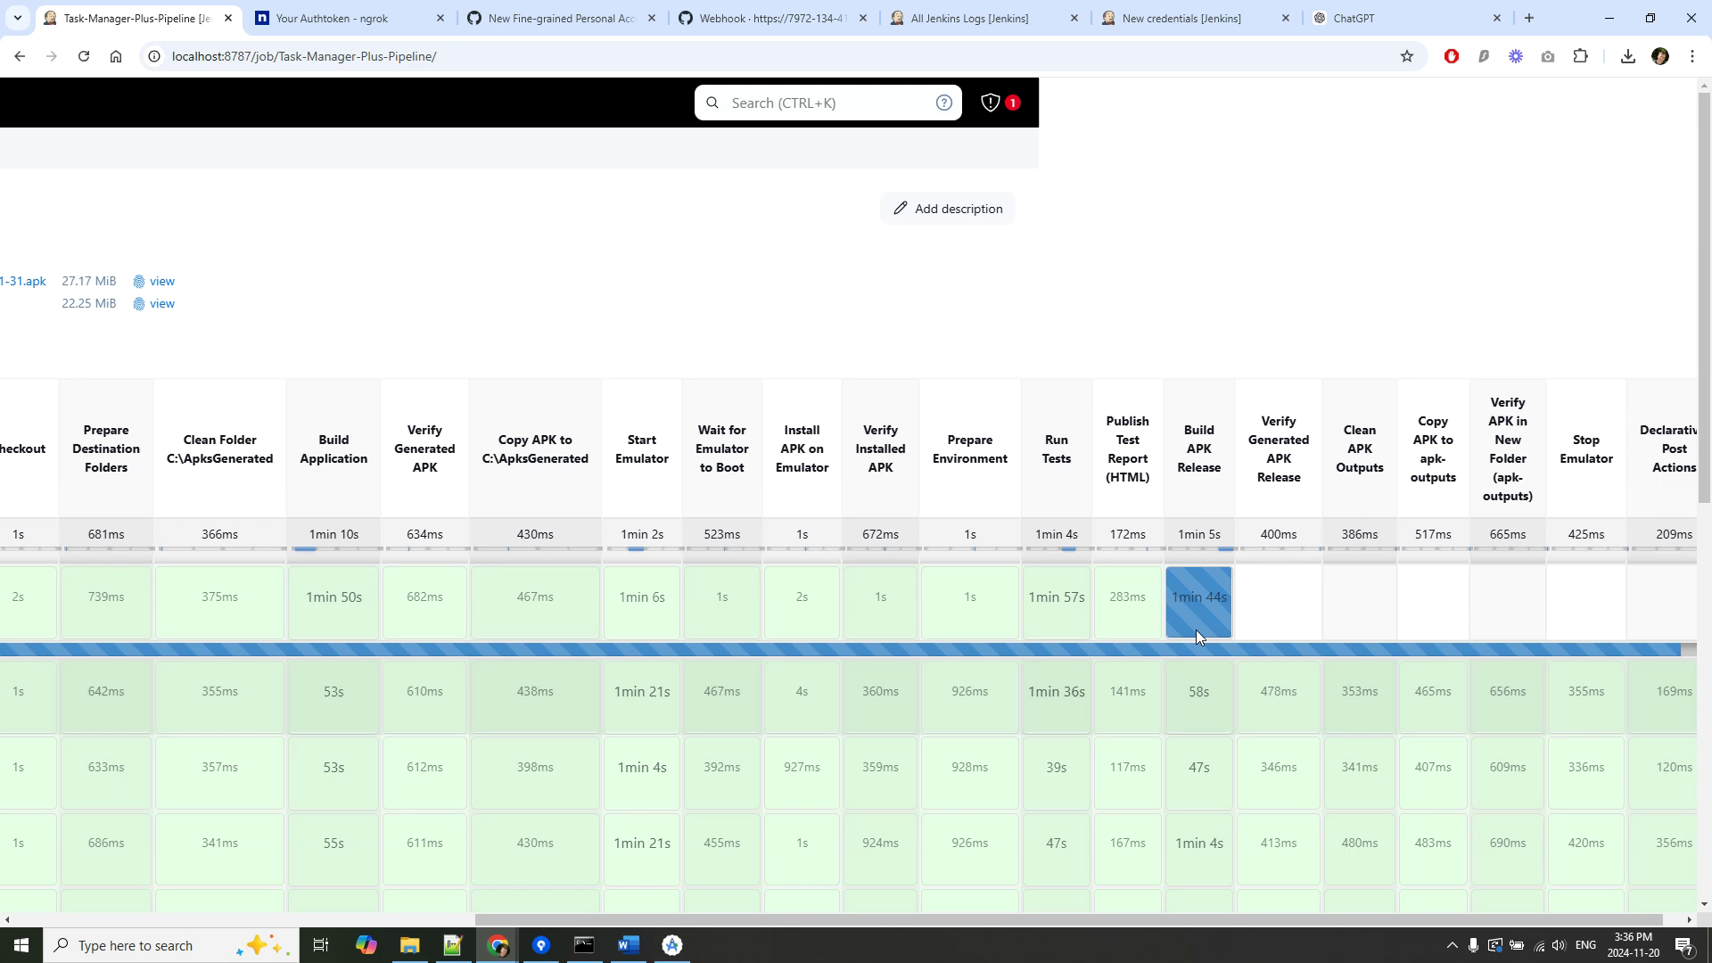
left_click(673, 946)
left_click(1692, 25)
left_click(883, 507)
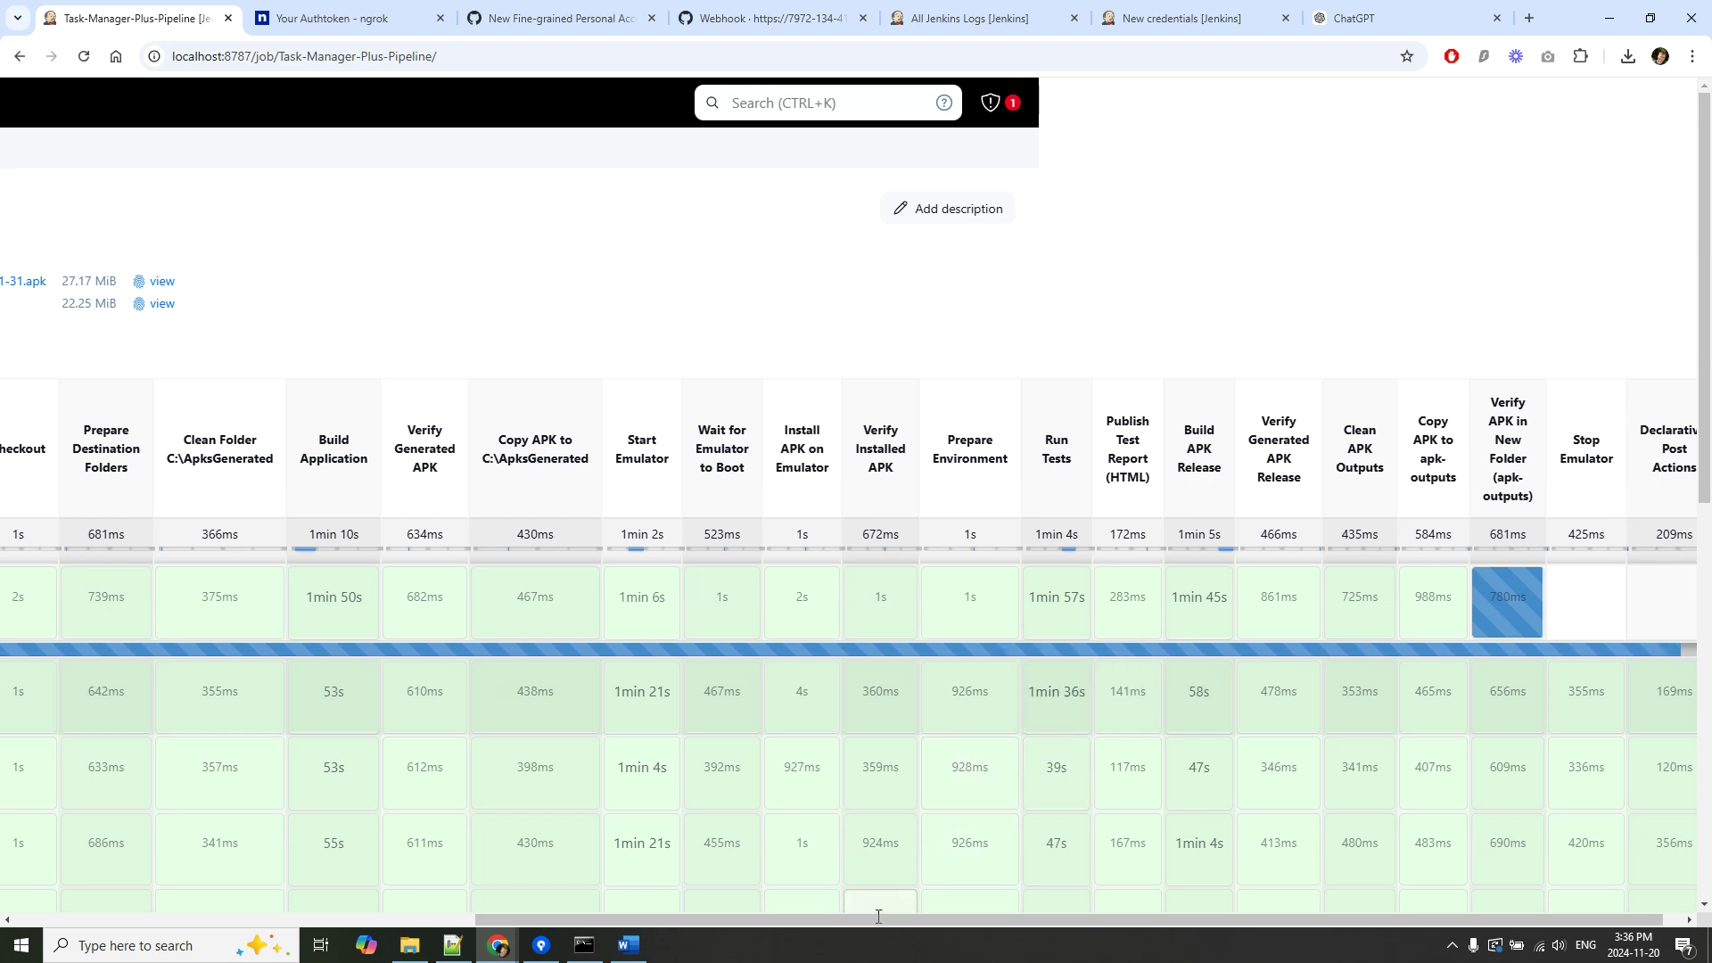
left_click_drag(853, 921, 384, 925)
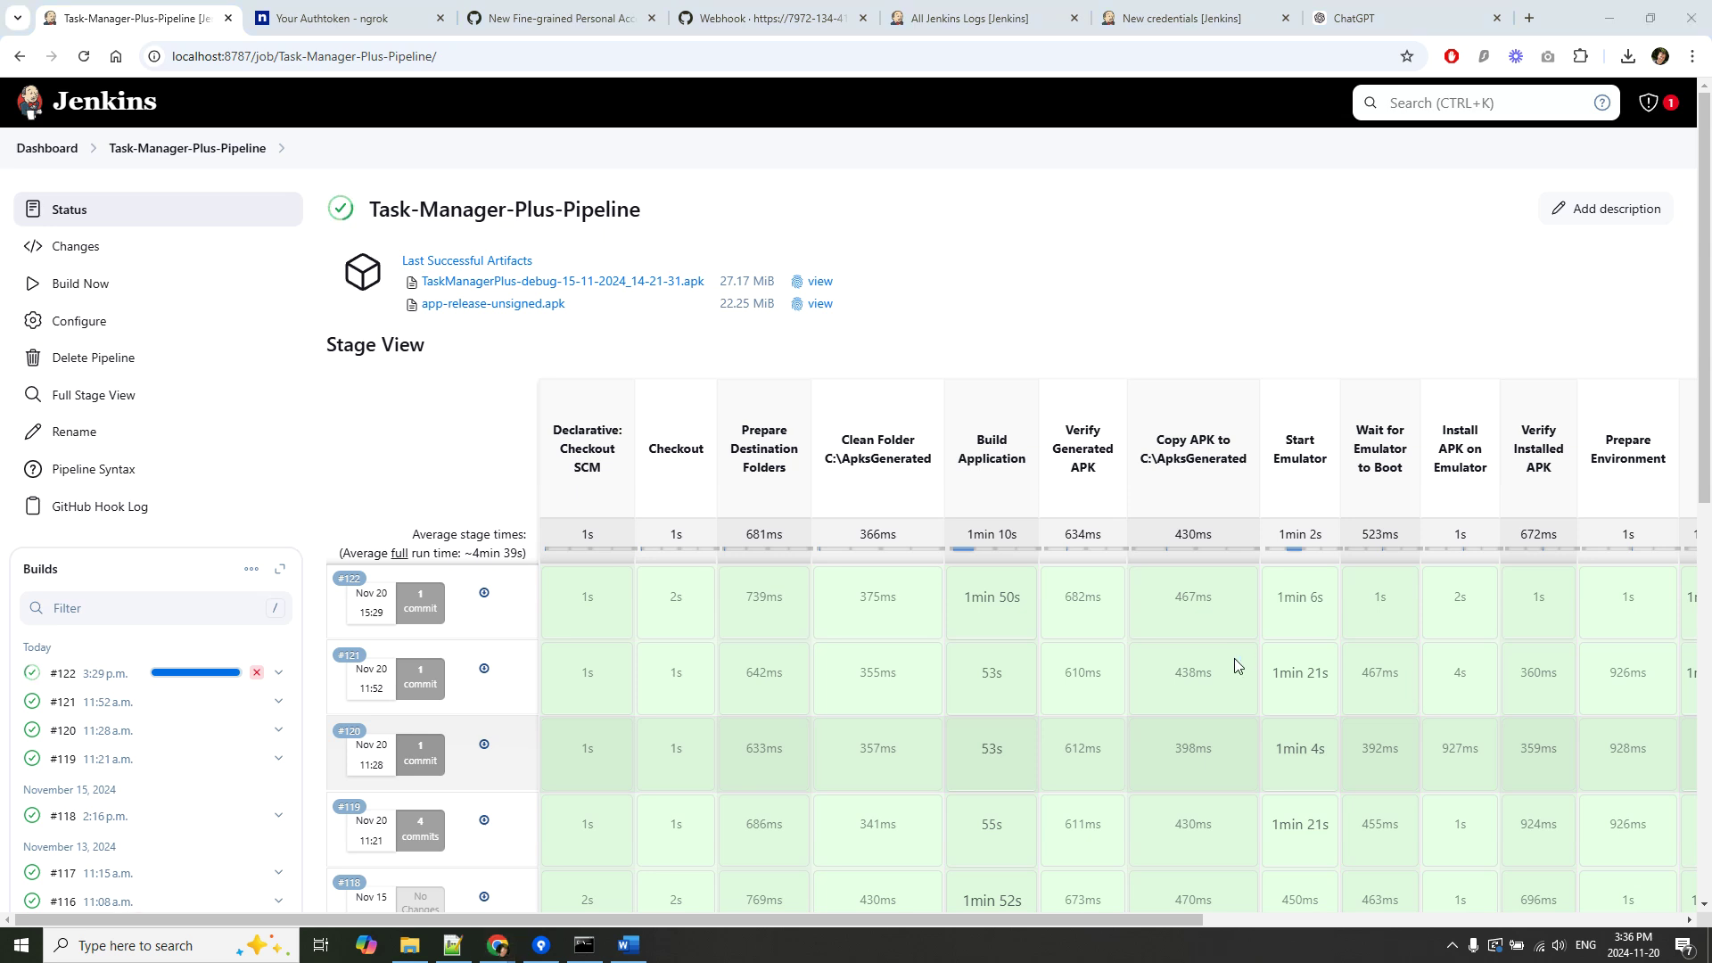
mouse_move(1234, 659)
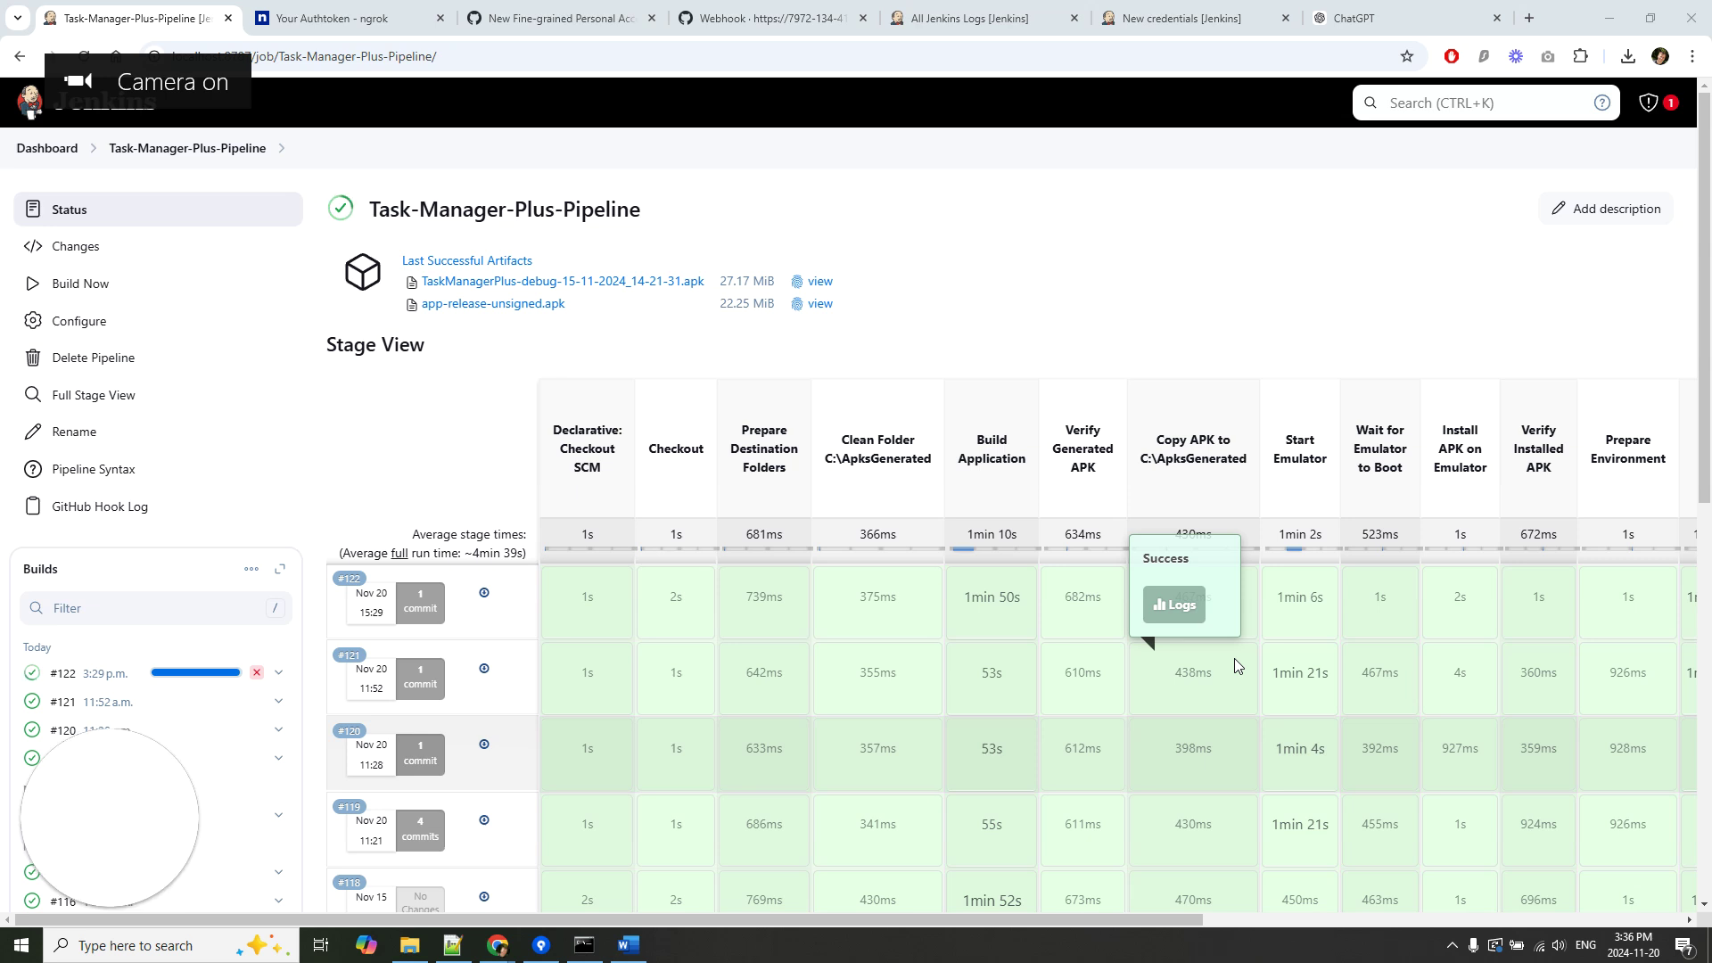